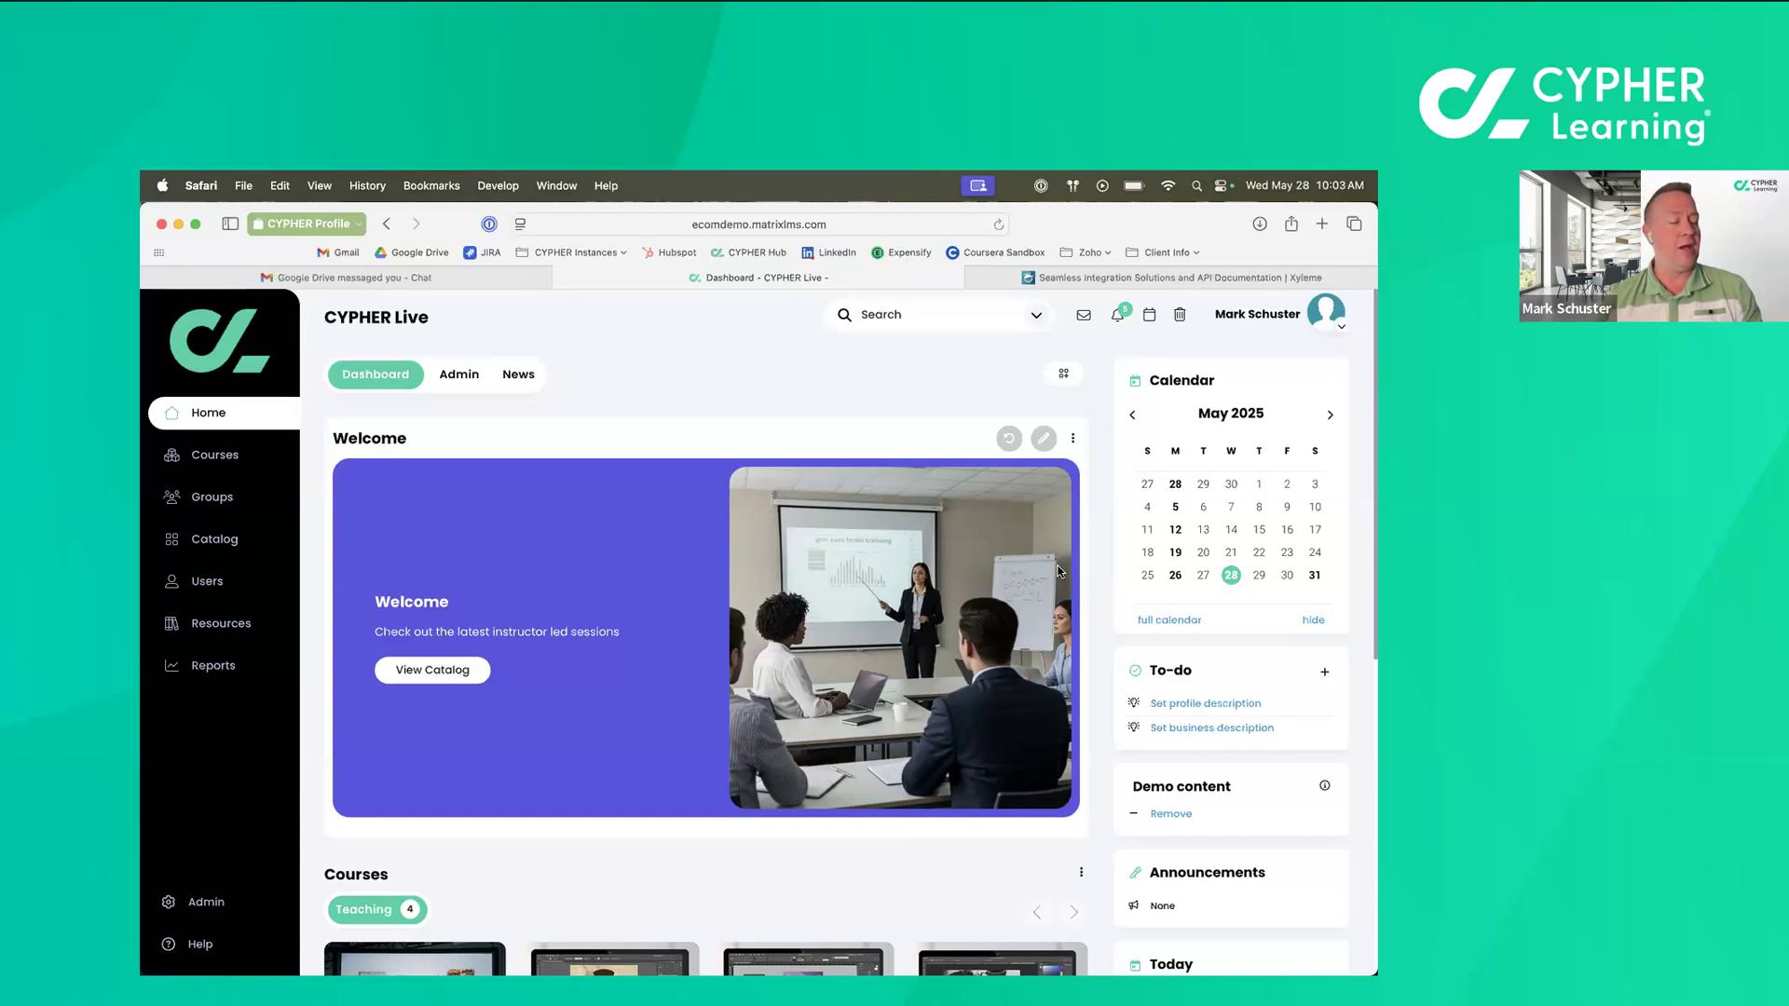
Open the module settings of the Illustrator for Beginners course and locate the drip content option.
{"action": "mouse_move", "coordinate": [259, 454]}
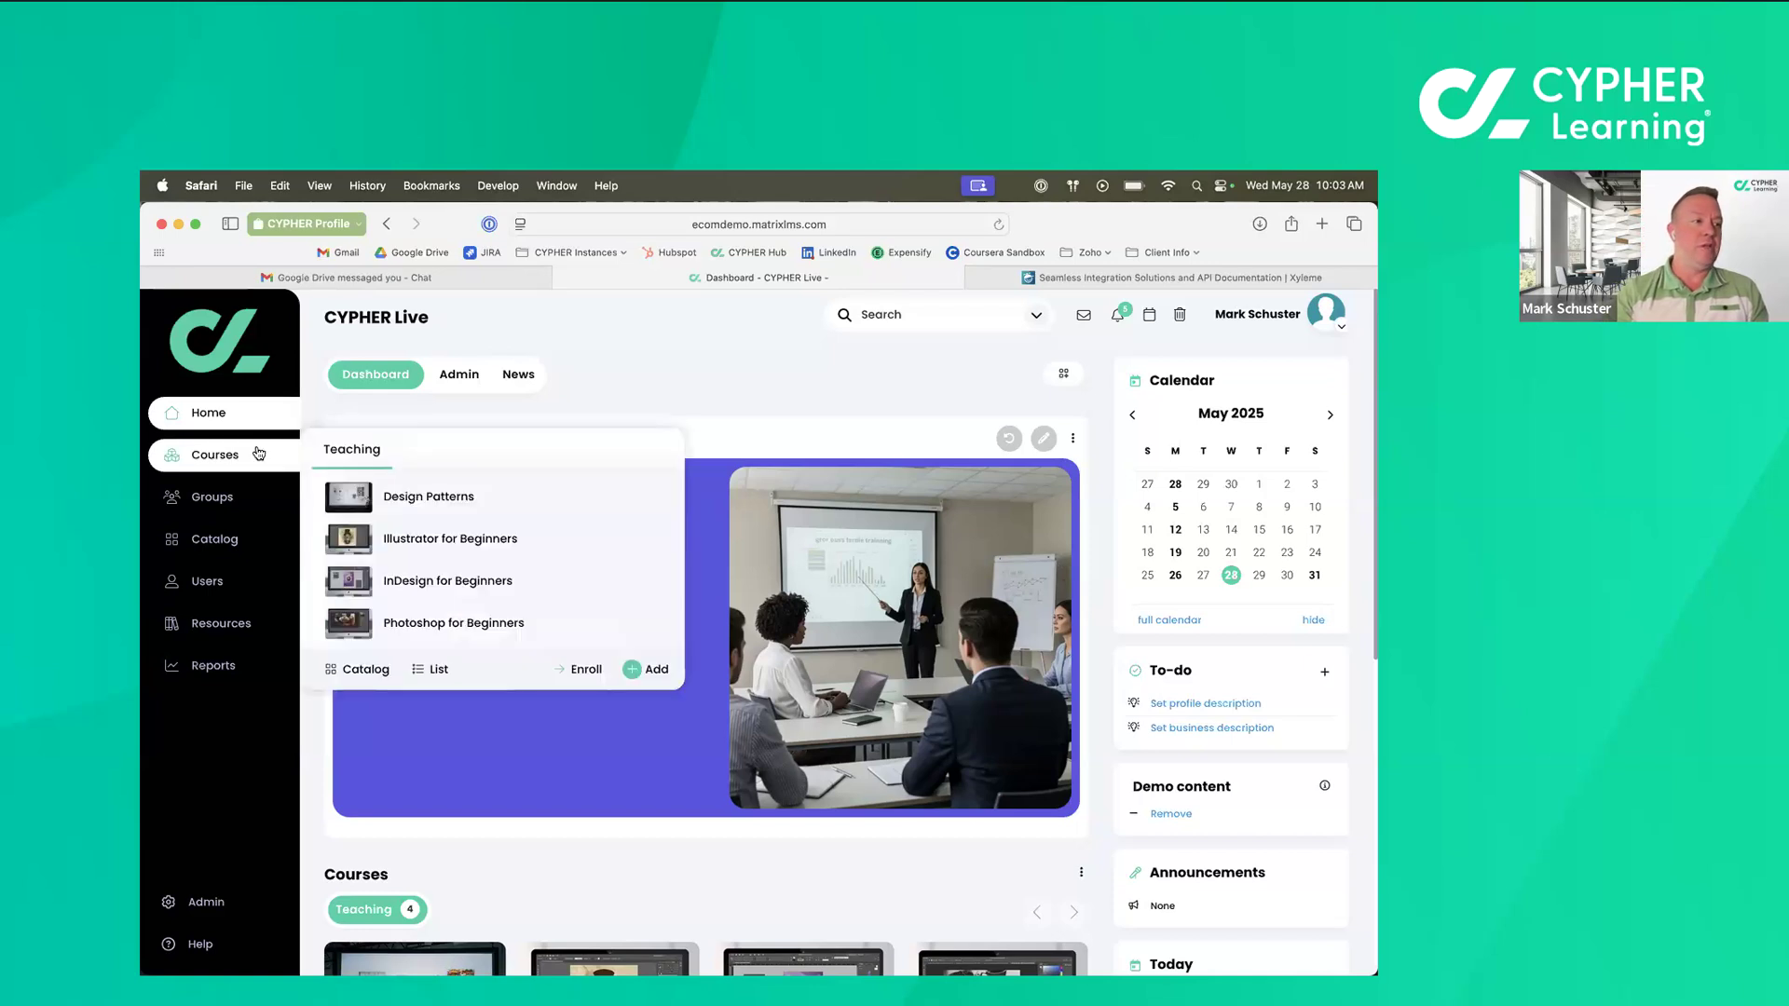
{"action": "left_click", "coordinate": [471, 554]}
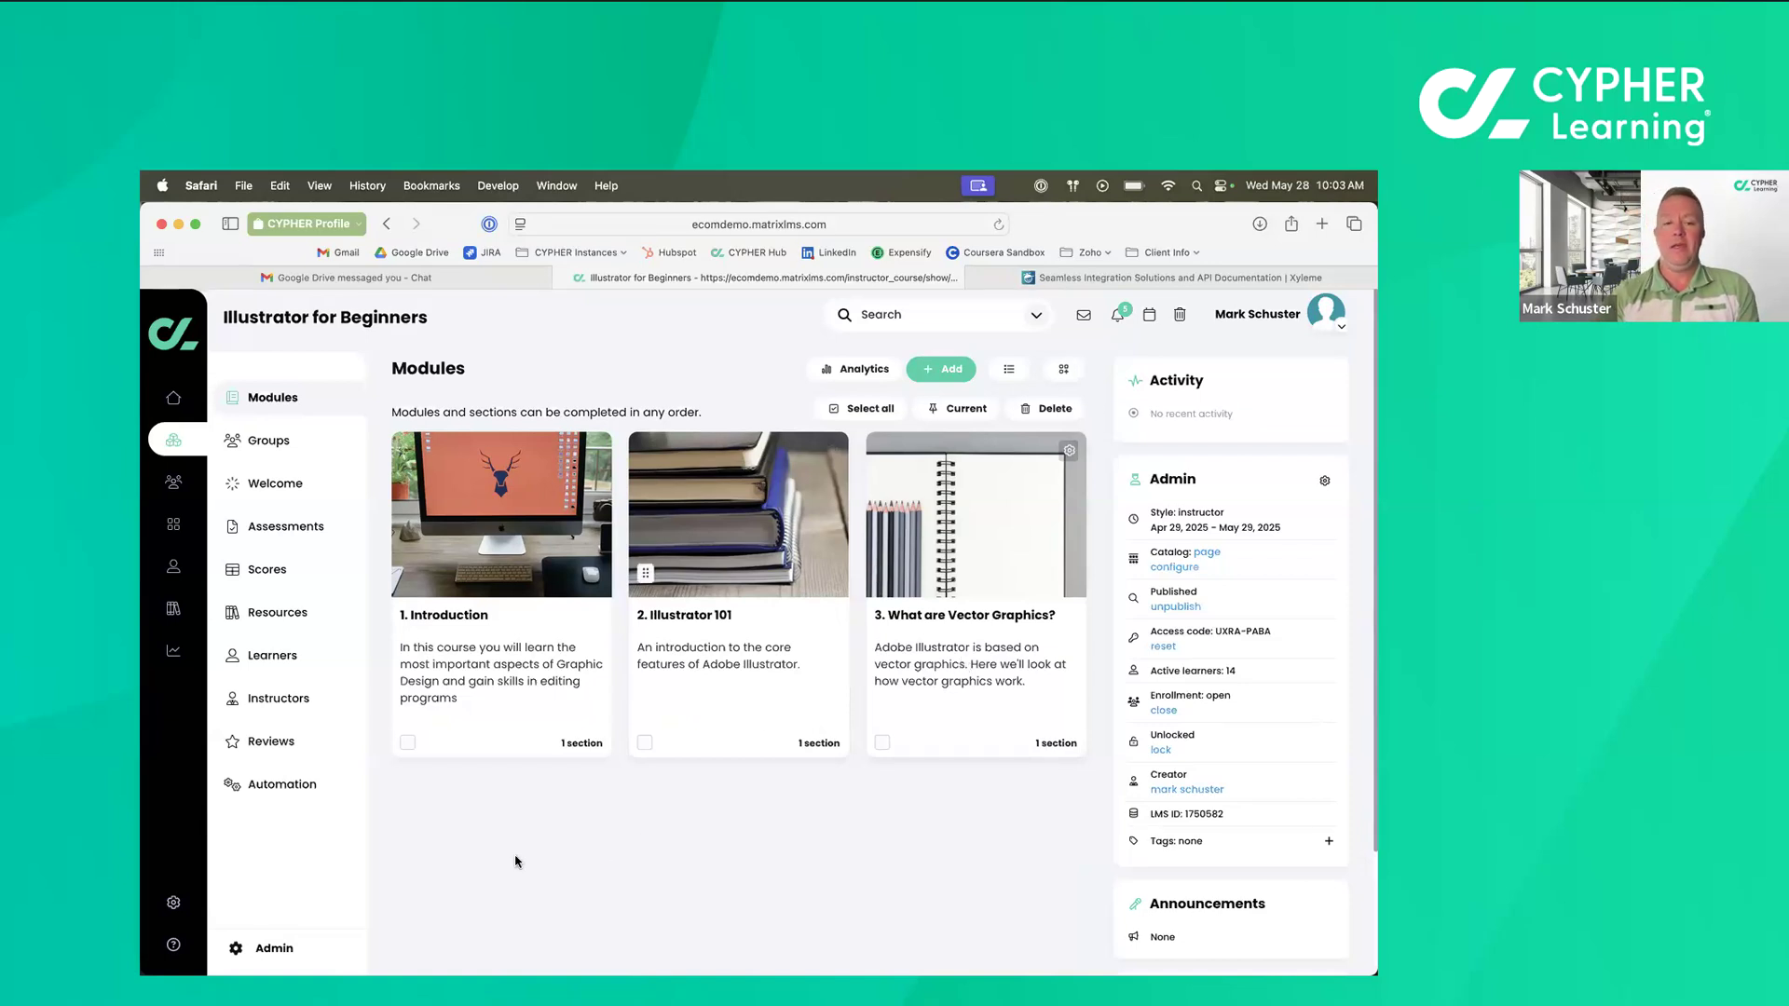
{"action": "left_click", "coordinate": [265, 947]}
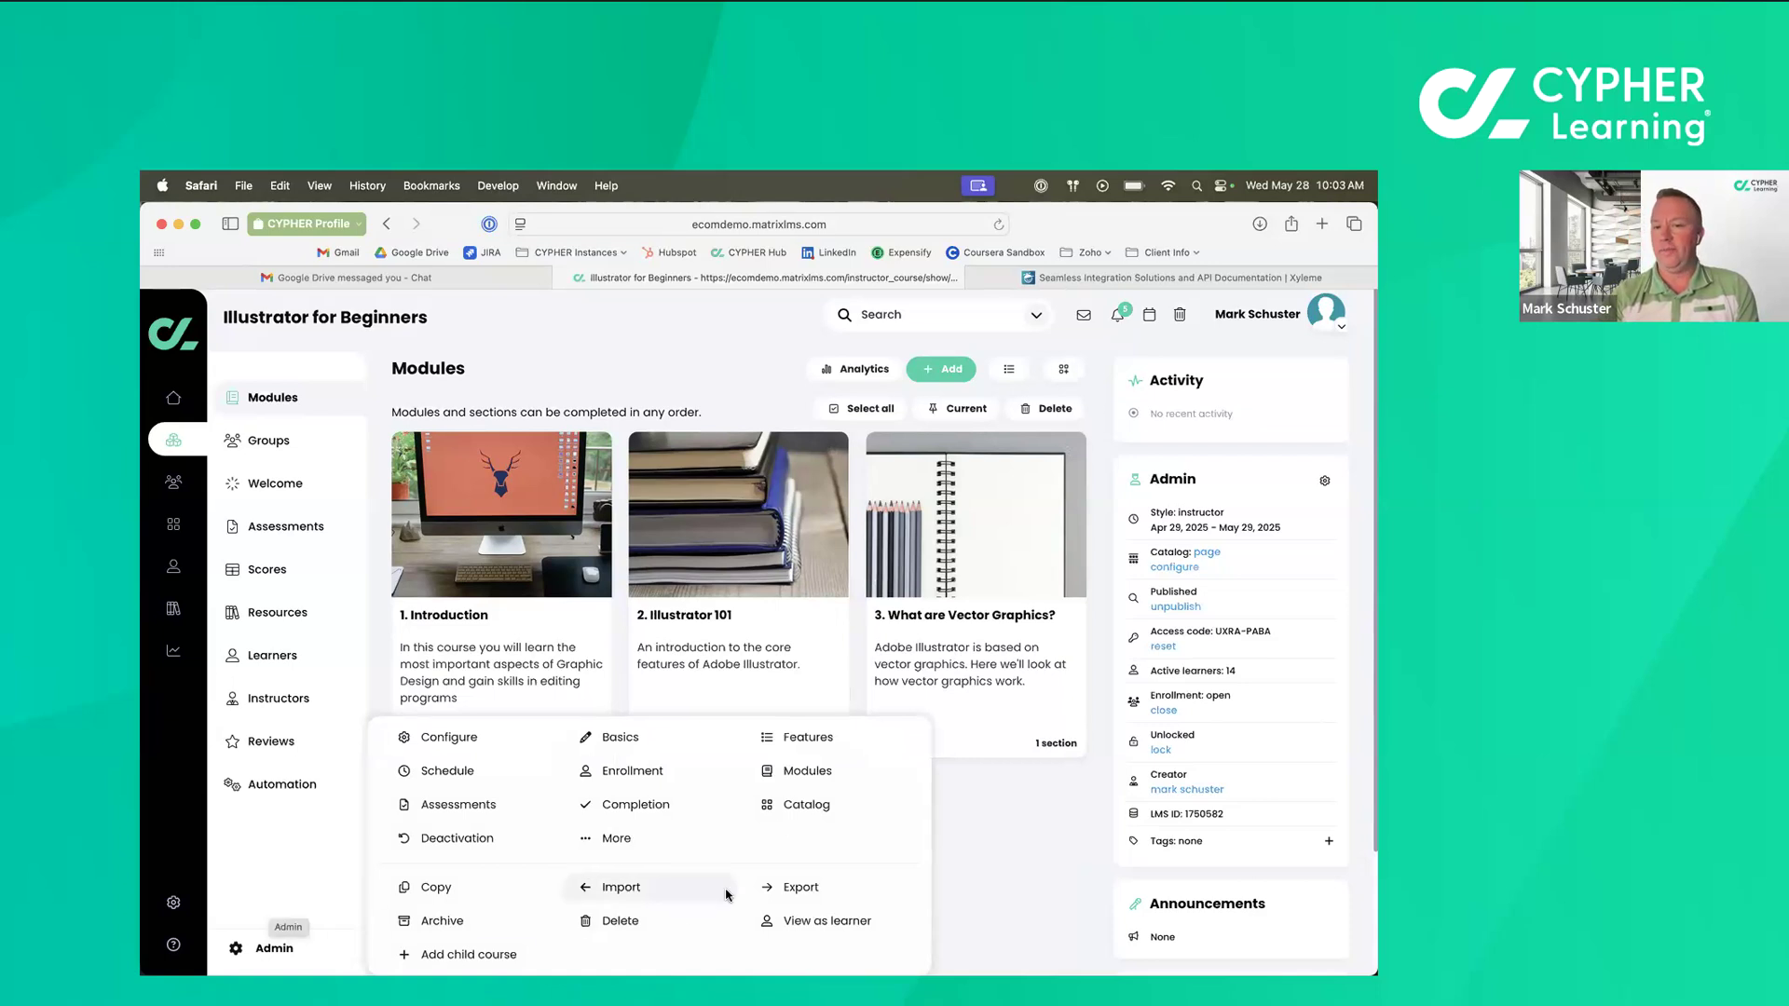
{"action": "left_click", "coordinate": [799, 772]}
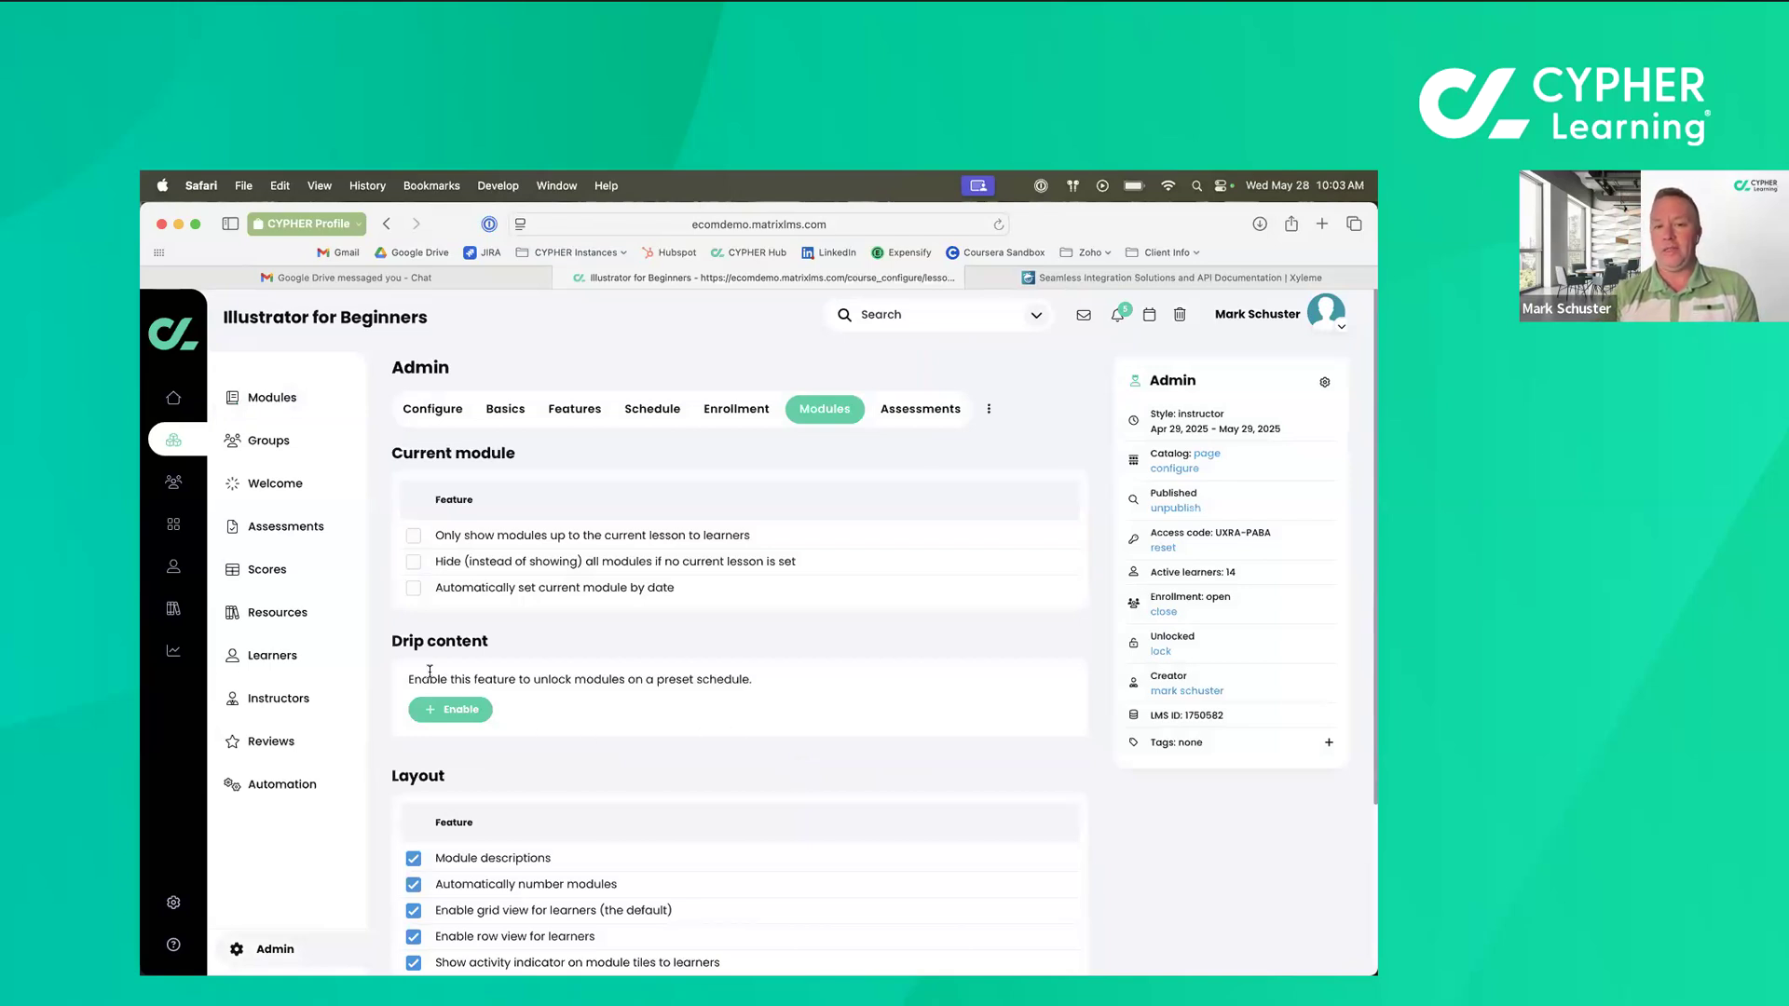
{"action": "left_click_drag", "start_coordinate": [422, 643], "coordinate": [509, 720]}
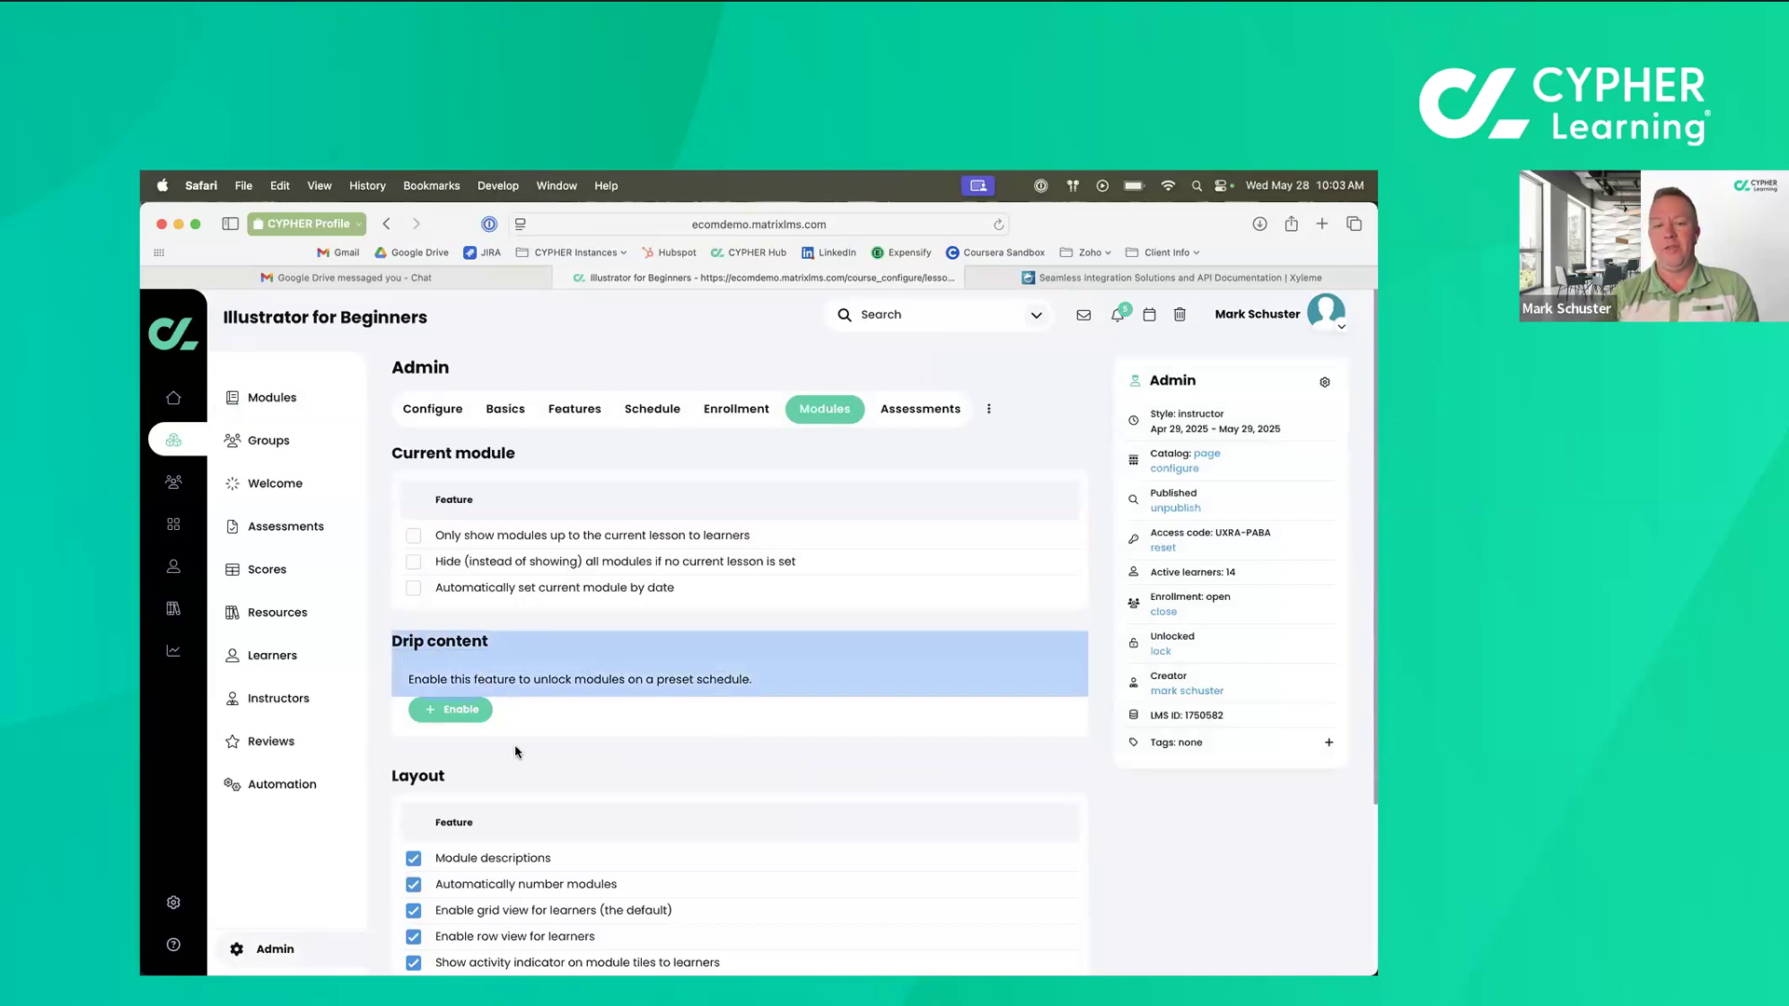
{"action": "left_click", "coordinate": [515, 751]}
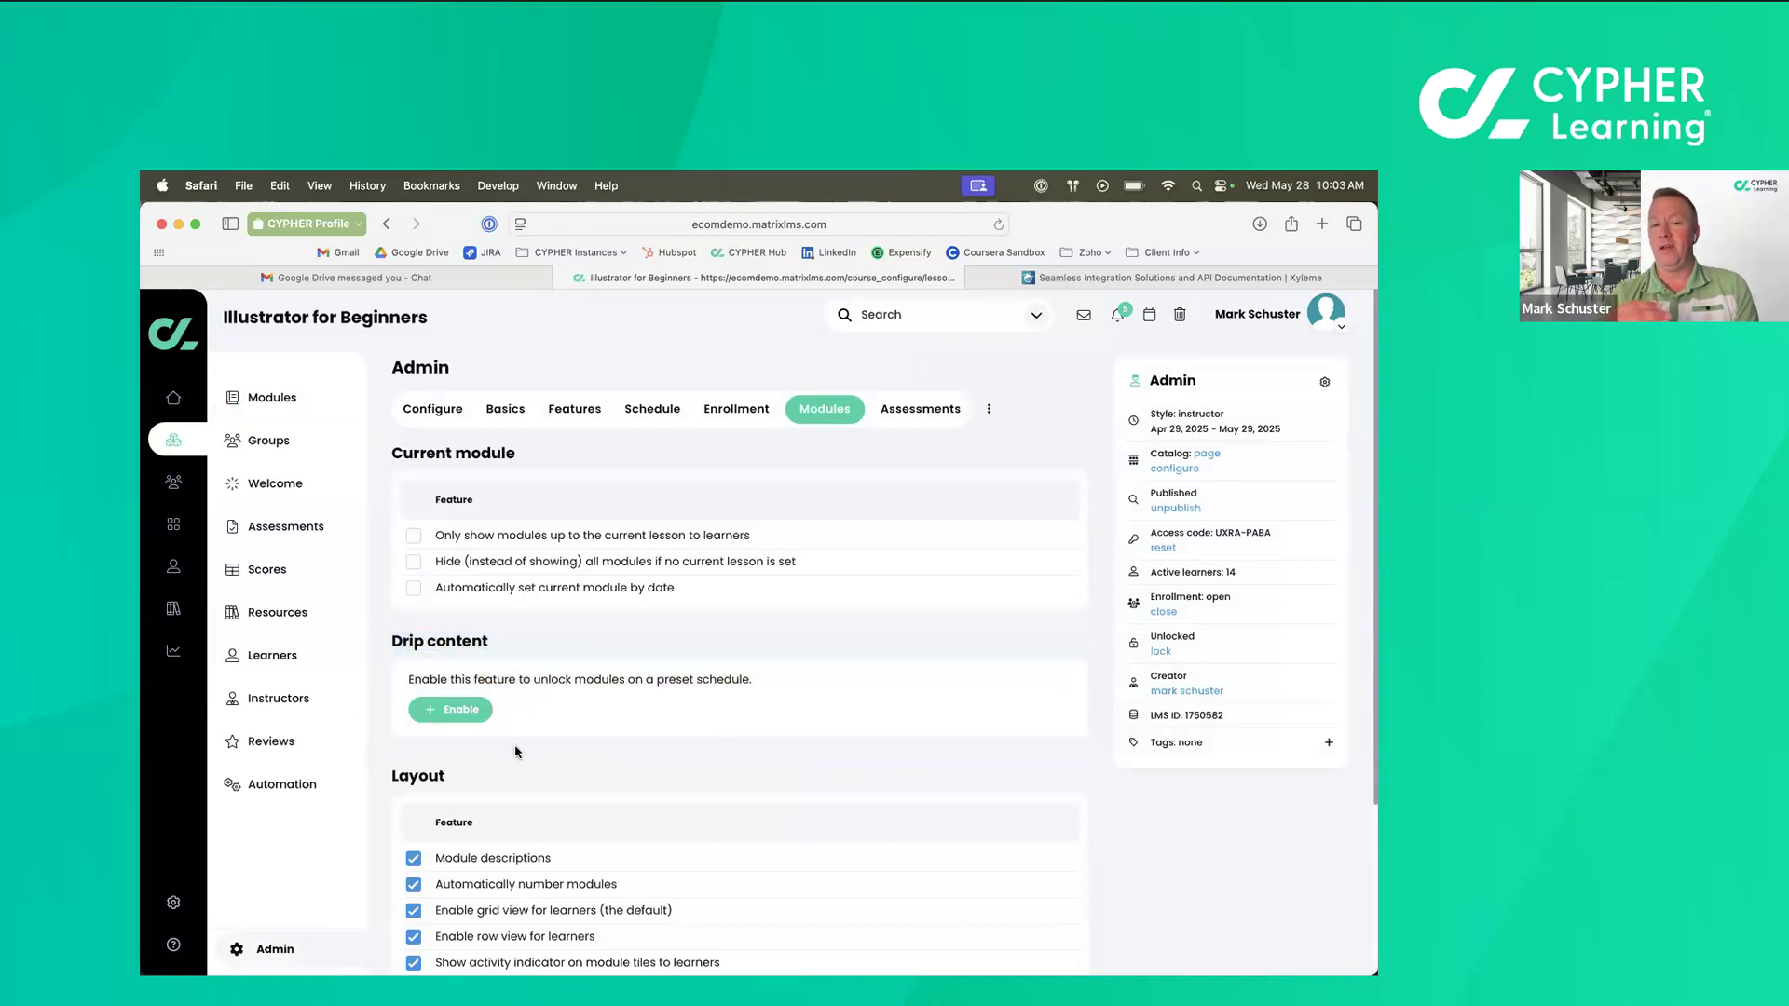
Enable drip content with no notification message and an unlock interval of 1 day, and save it.
{"action": "left_click", "coordinate": [464, 712]}
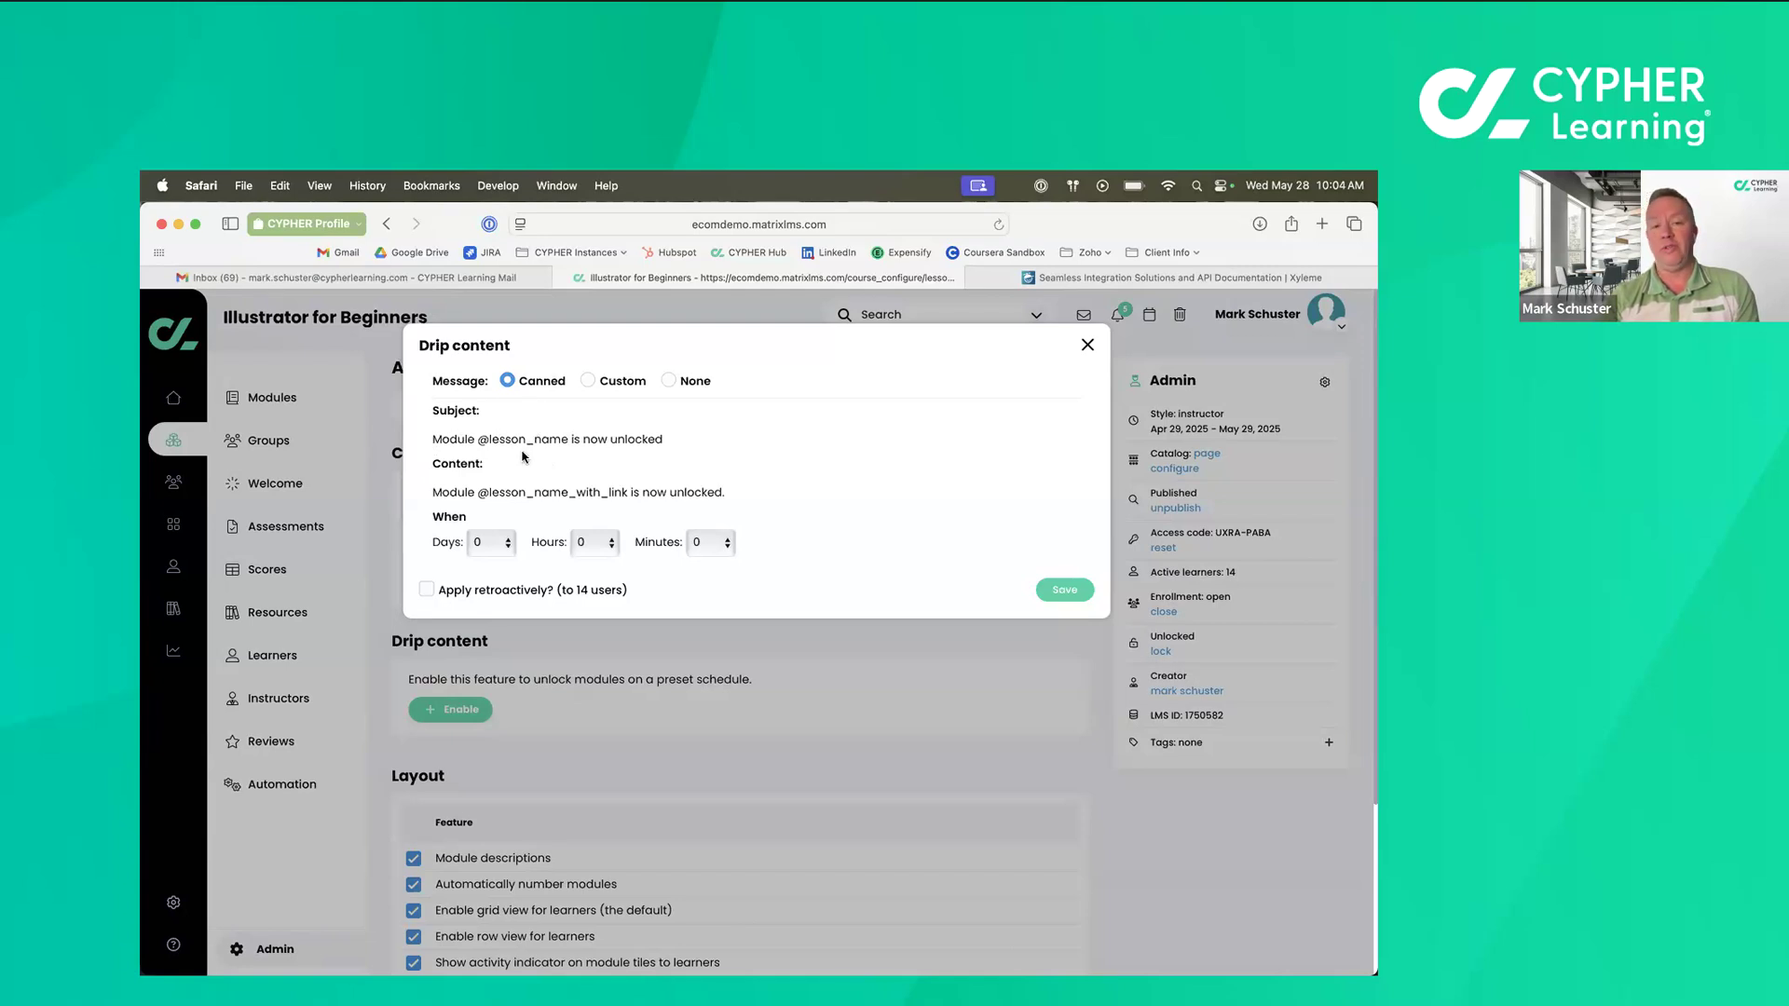
{"action": "left_click", "coordinate": [589, 381]}
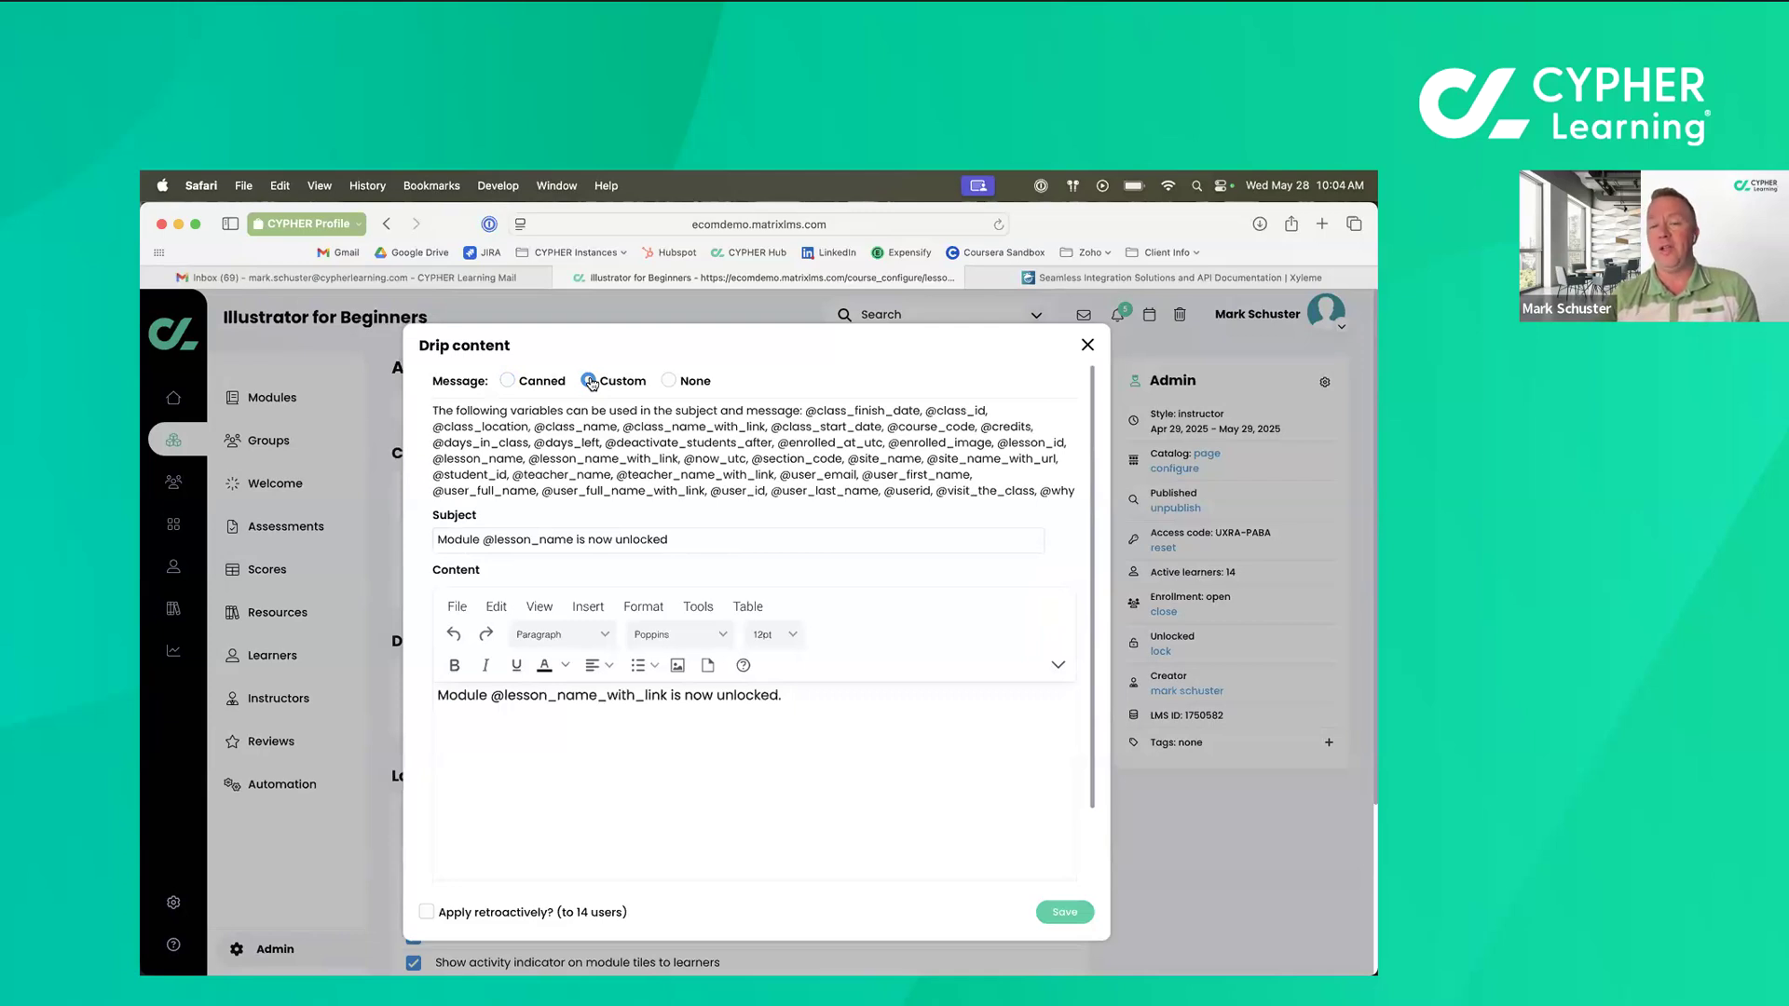
{"action": "left_click", "coordinate": [669, 381]}
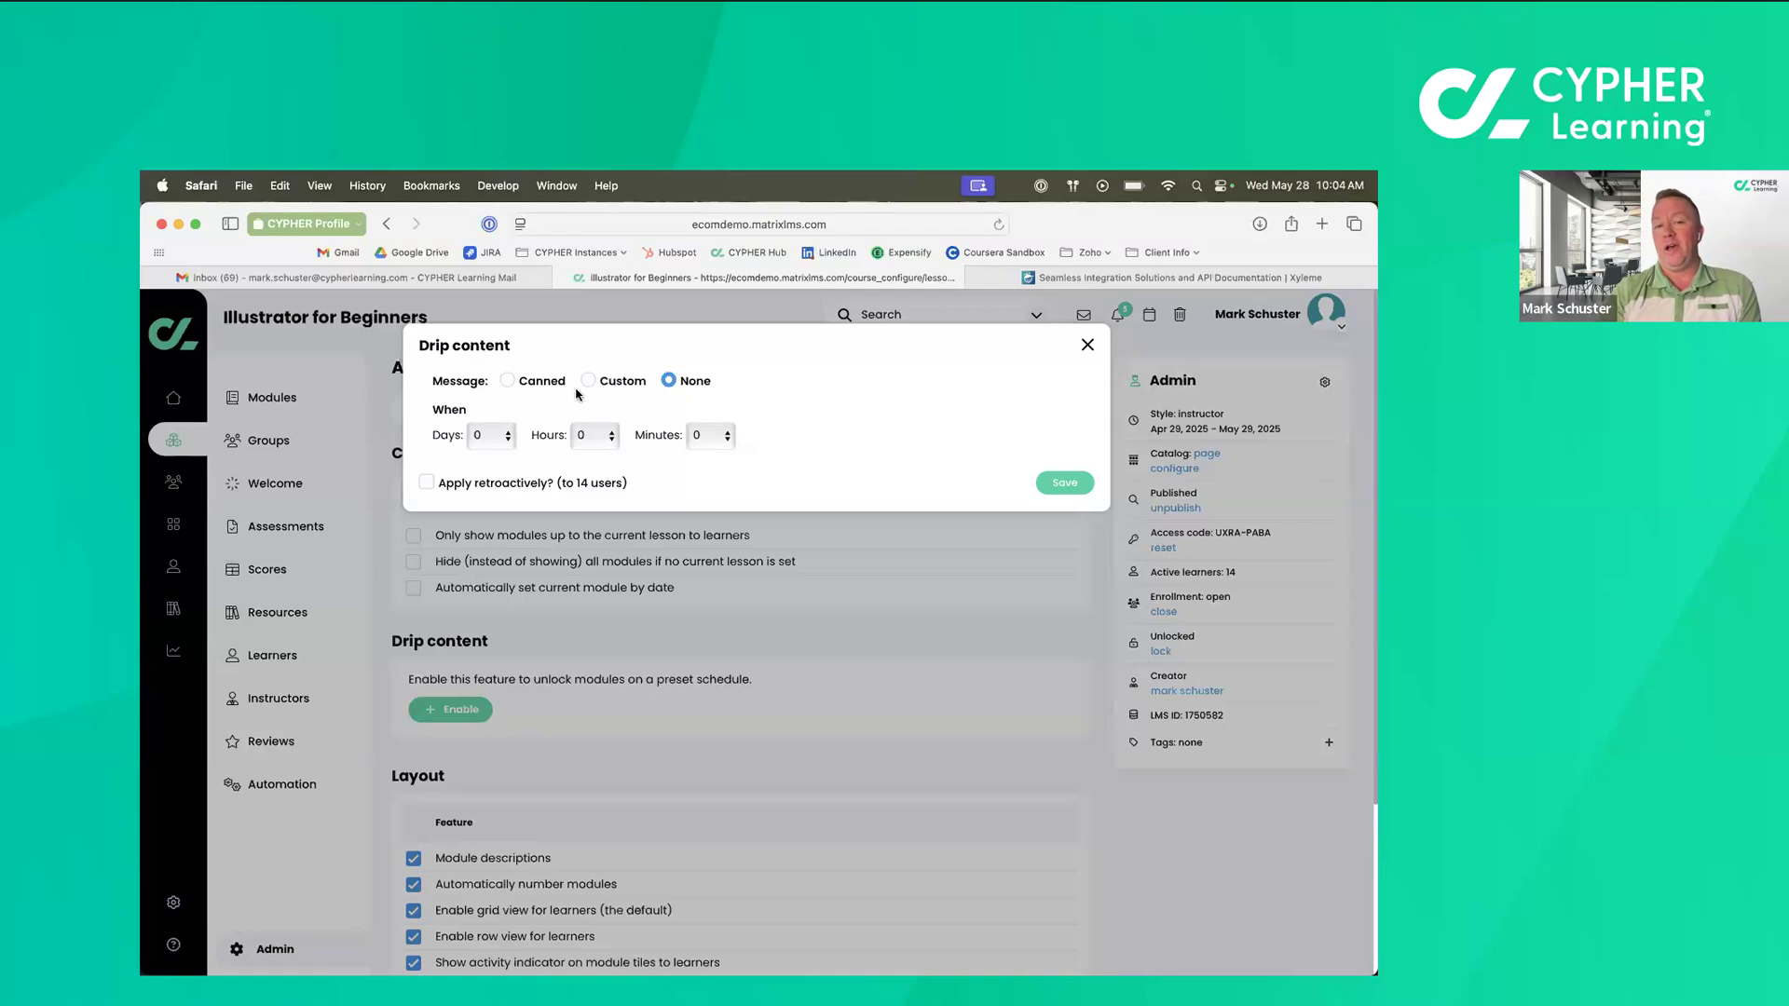
{"action": "left_click", "coordinate": [489, 439]}
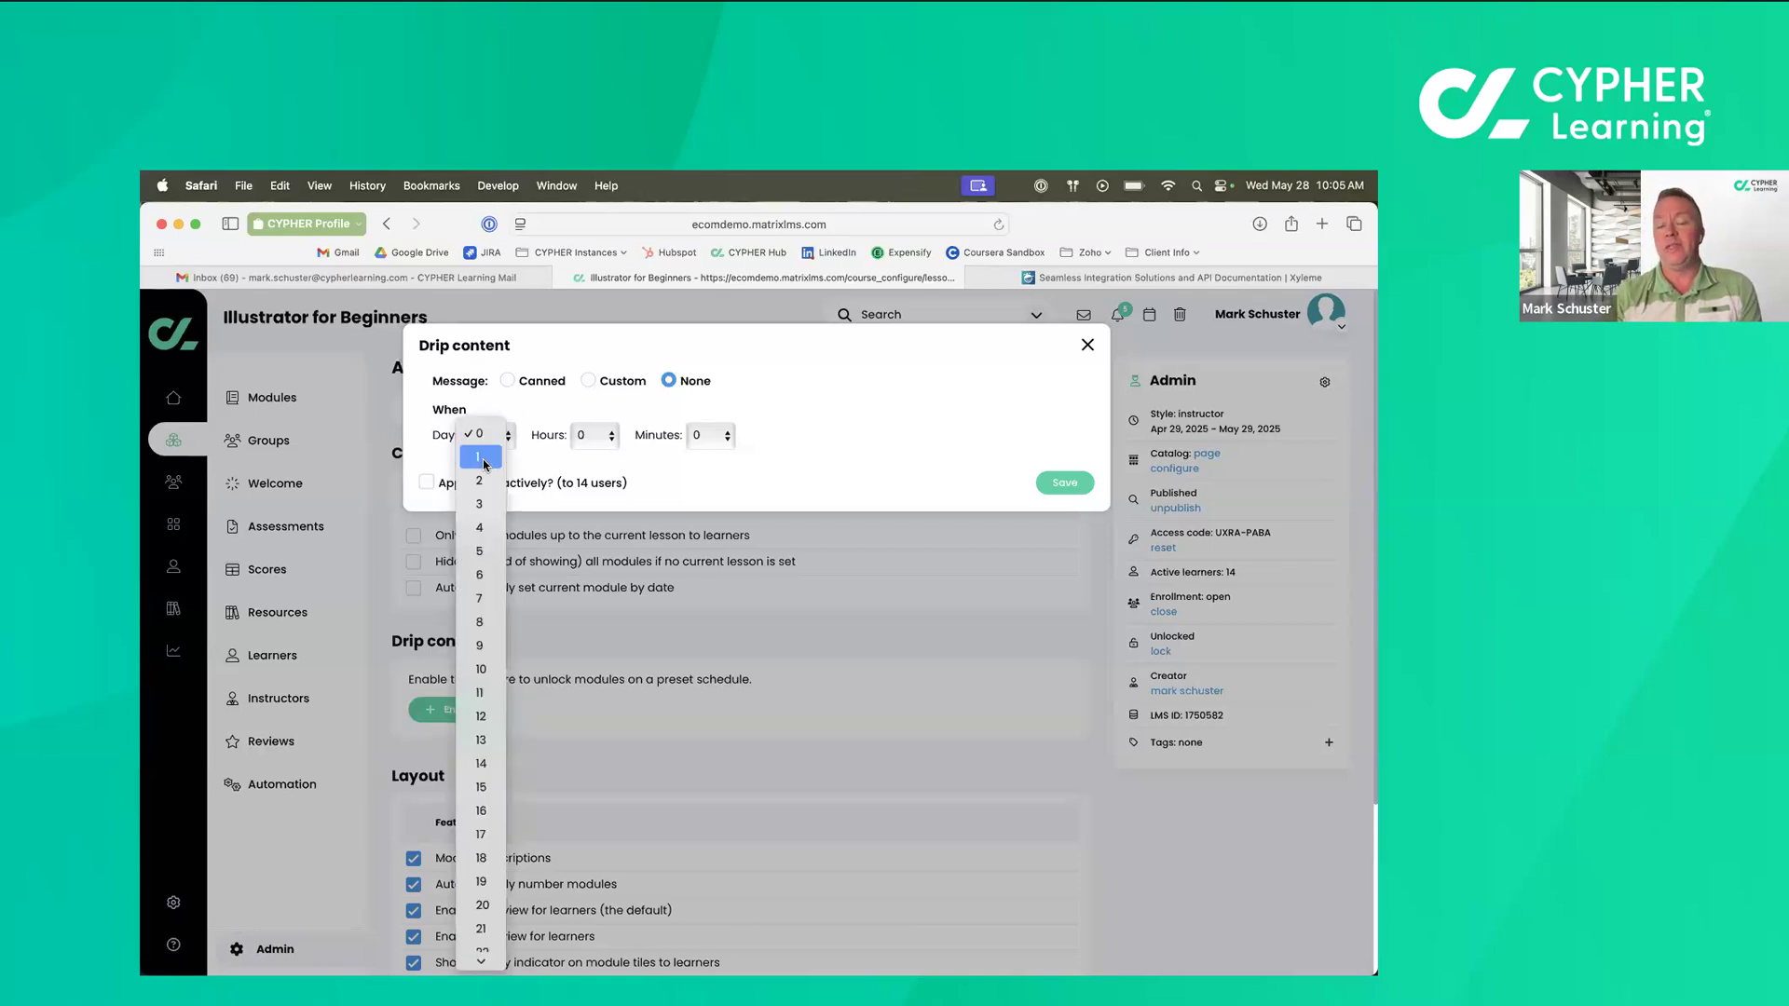
{"action": "left_click", "coordinate": [483, 463]}
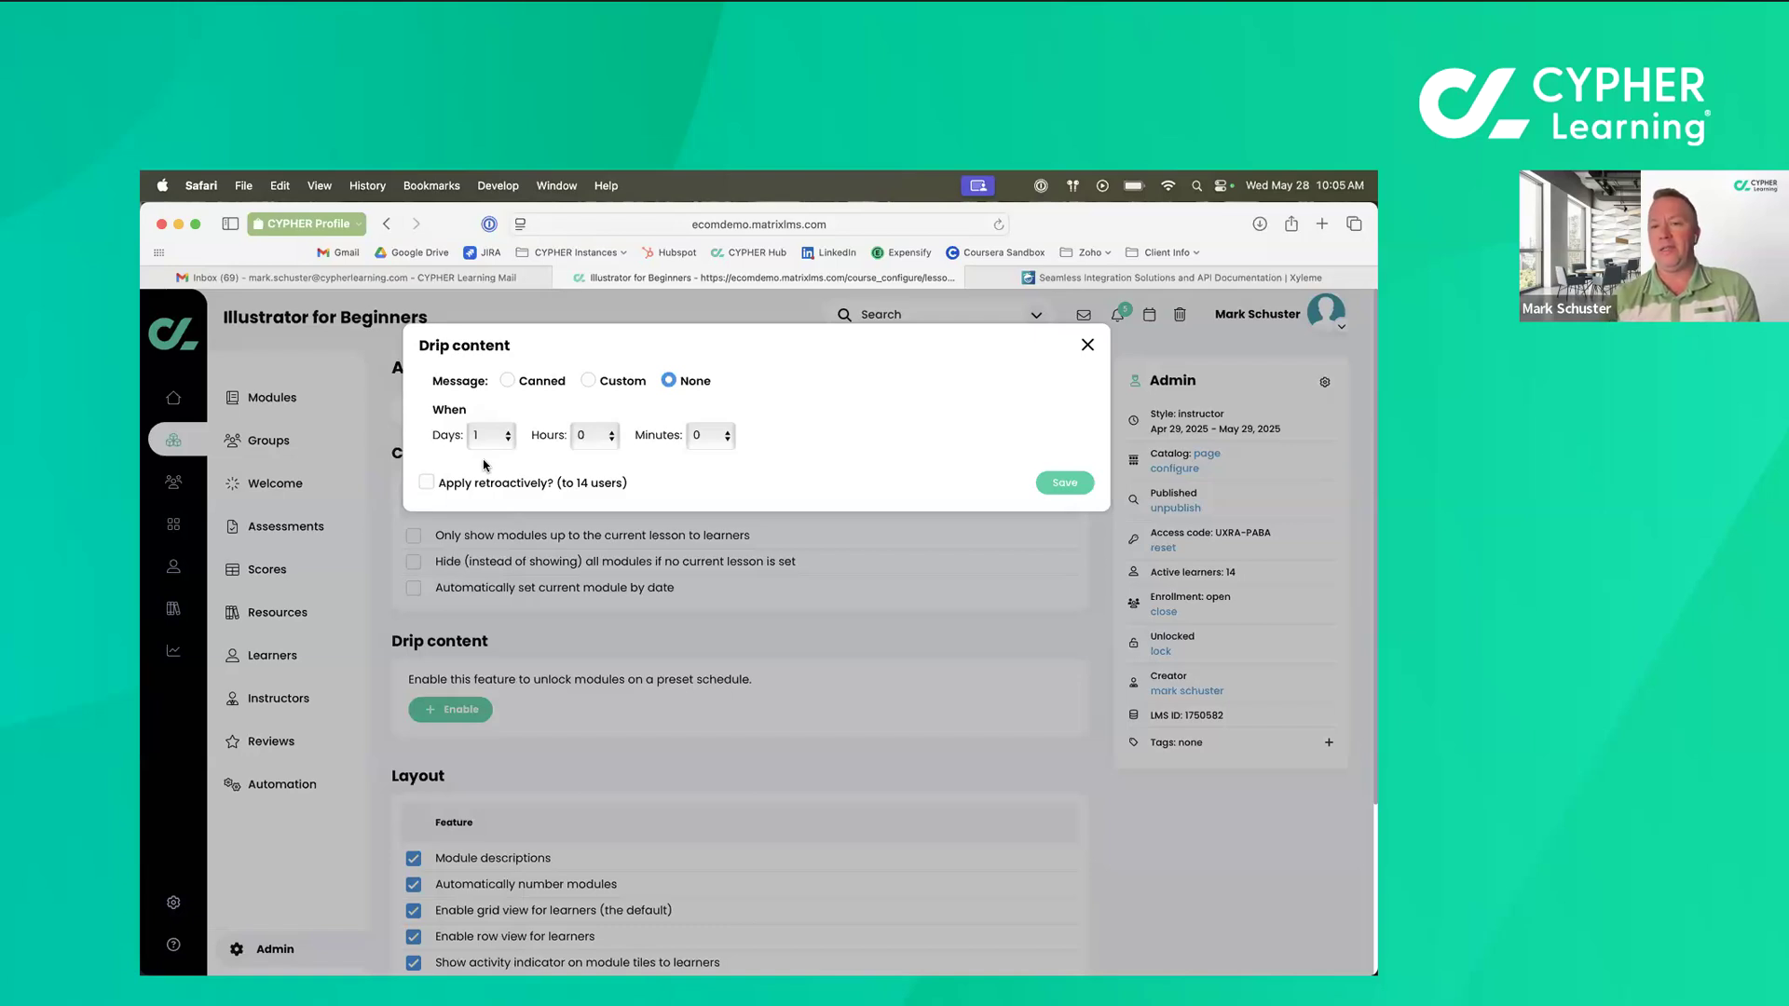
{"action": "left_click", "coordinate": [1081, 482]}
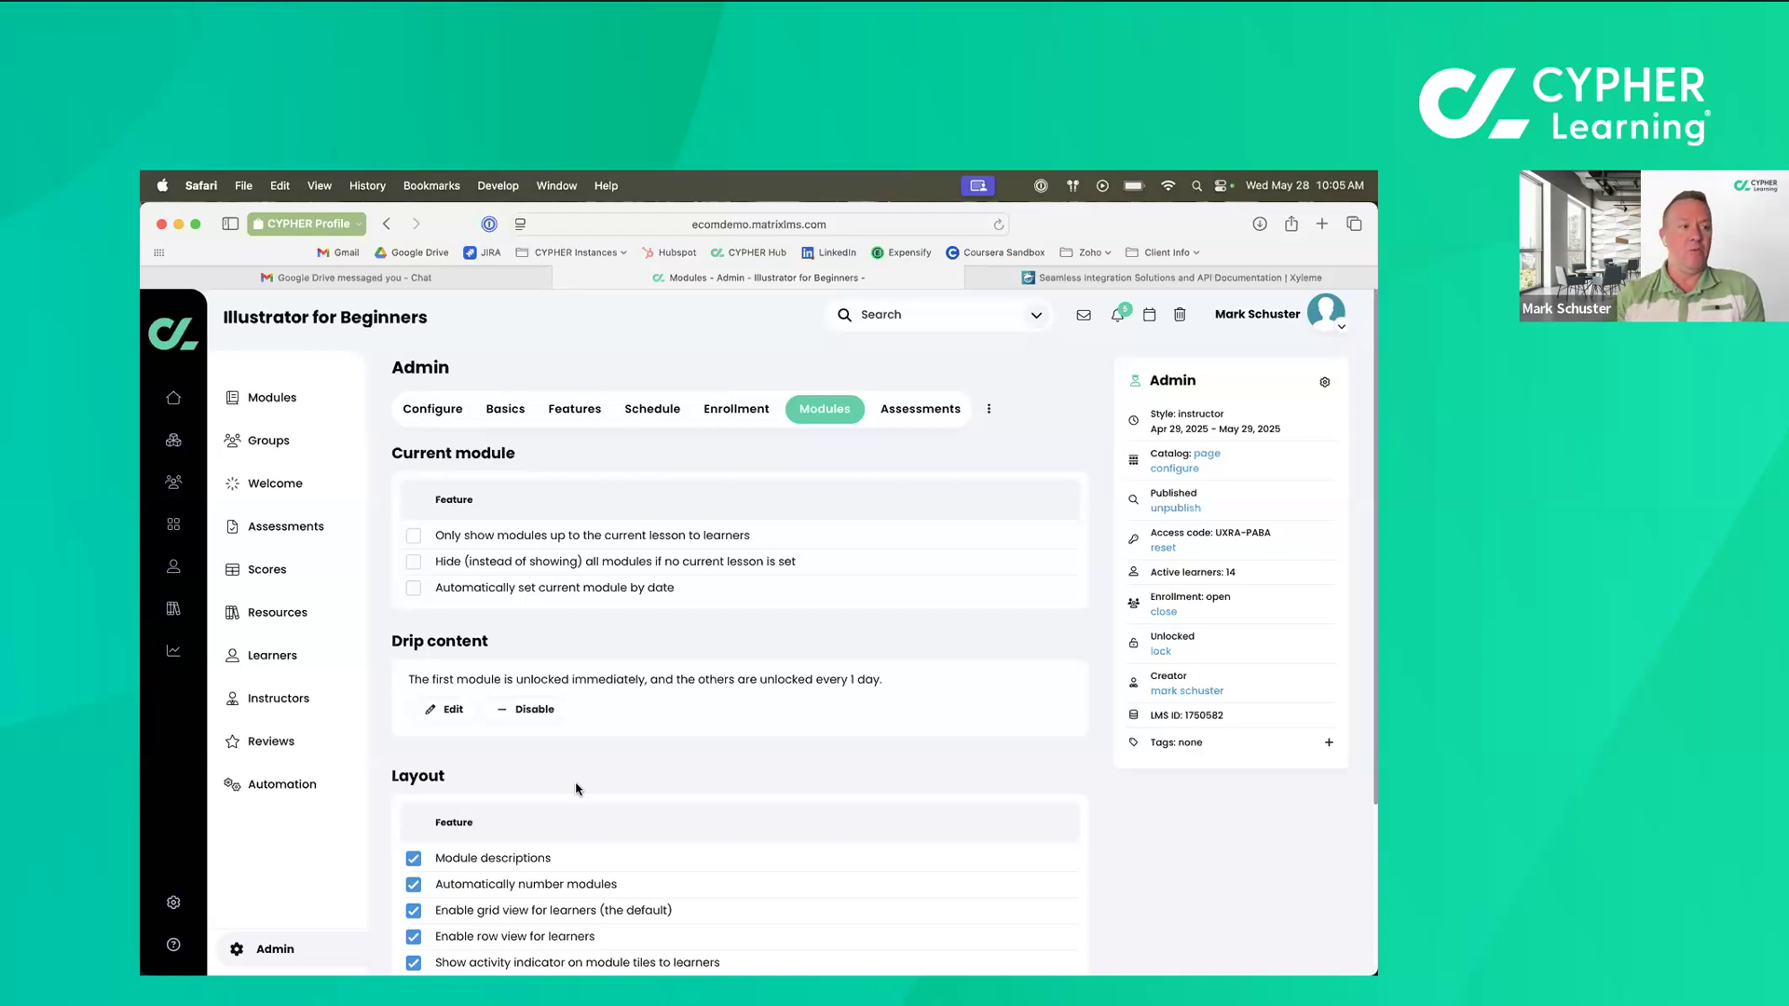
Disable drip content for the Illustrator for Beginners course.
{"action": "left_click", "coordinate": [533, 710]}
{"action": "left_click", "coordinate": [894, 476]}
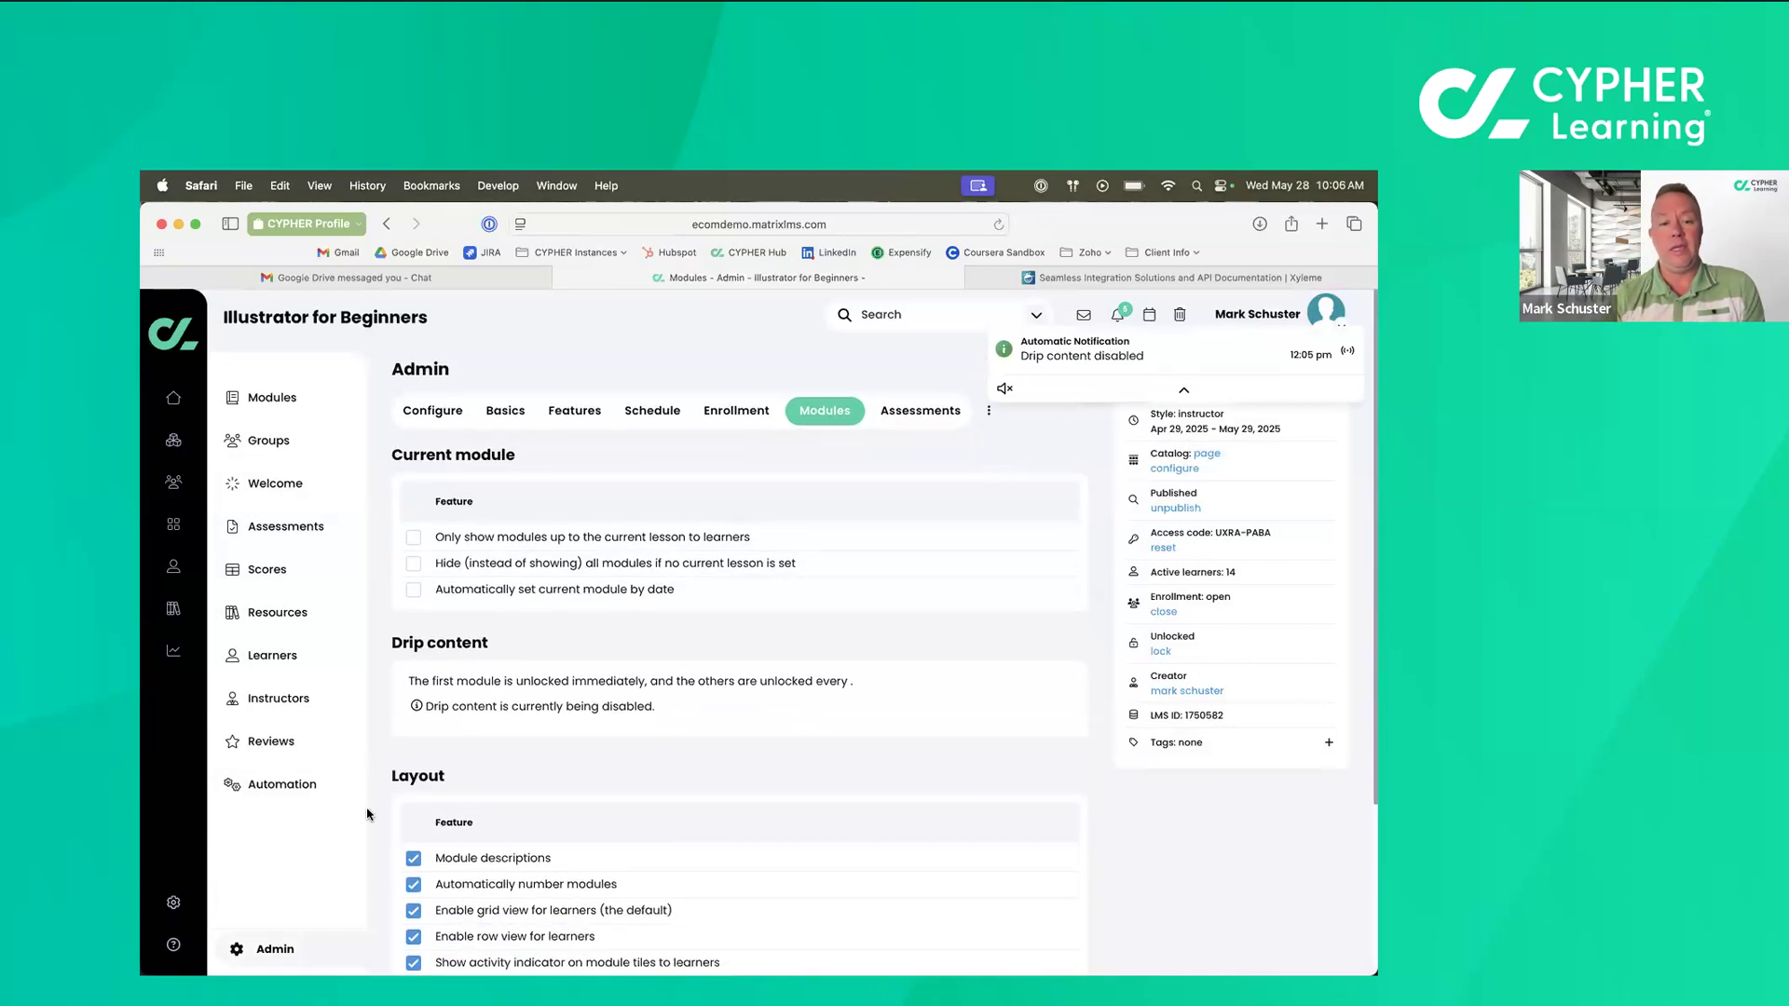
In the course's completion settings, require both modules and sections to be completed in order.
{"action": "left_click", "coordinate": [988, 413]}
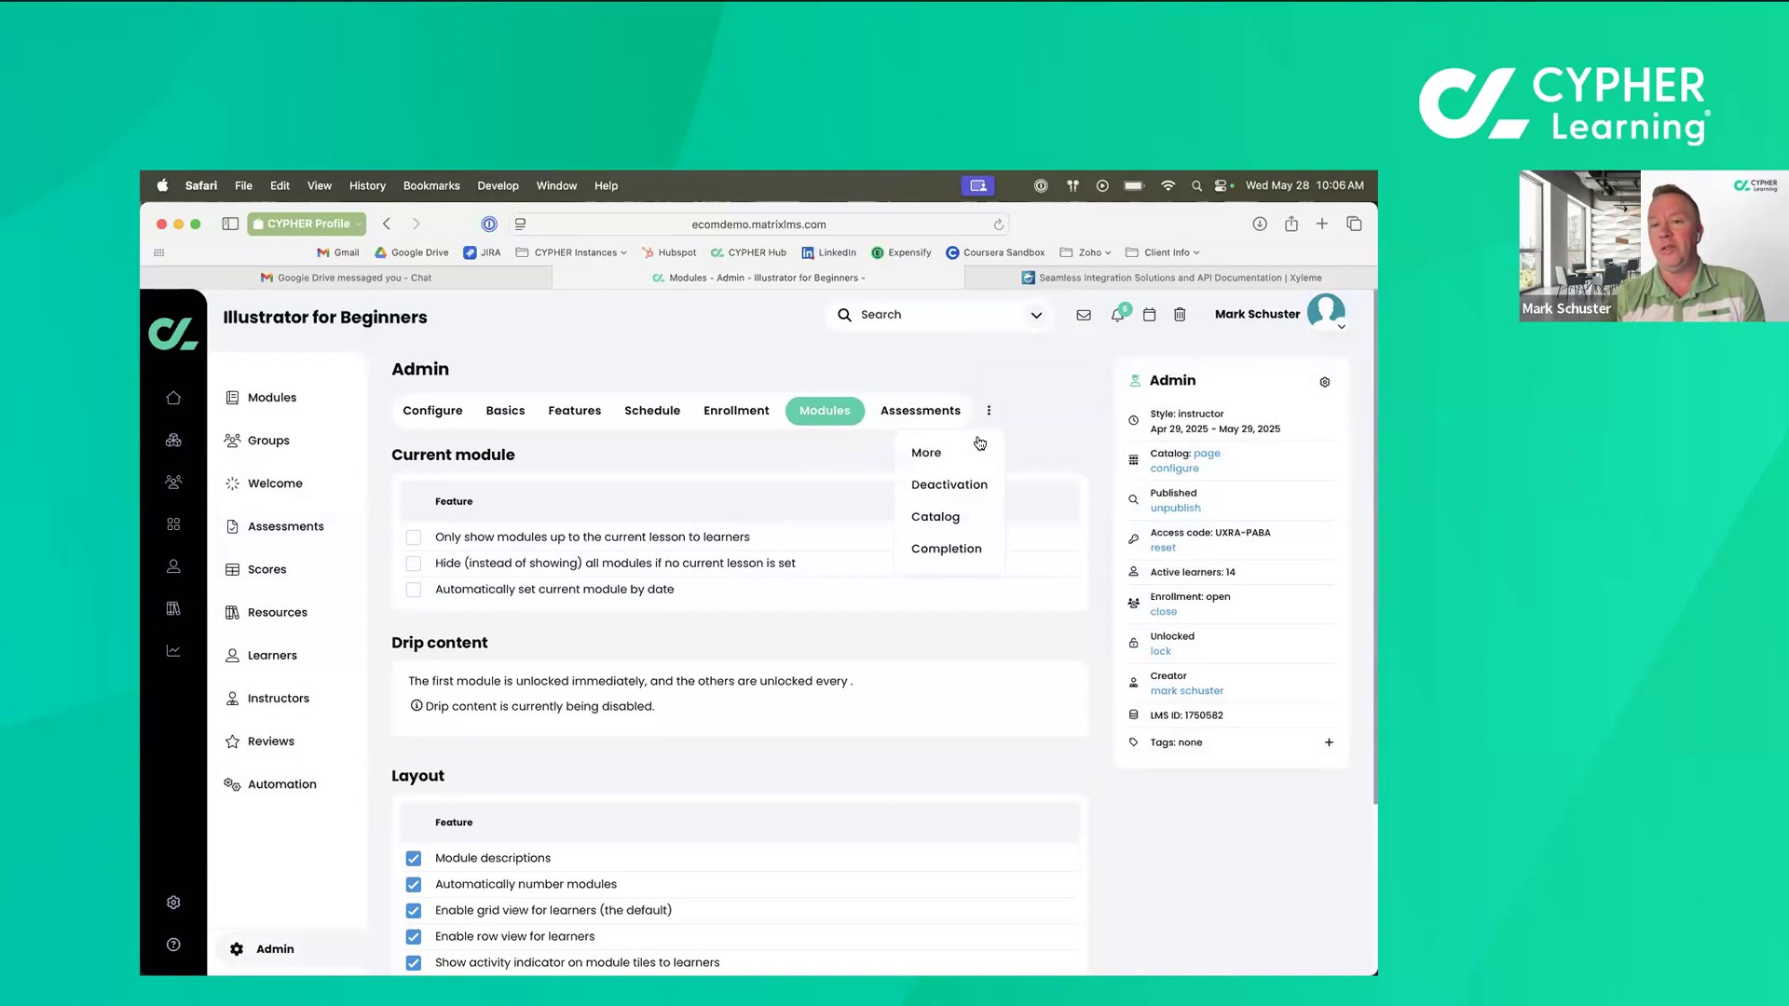
{"action": "left_click", "coordinate": [959, 553]}
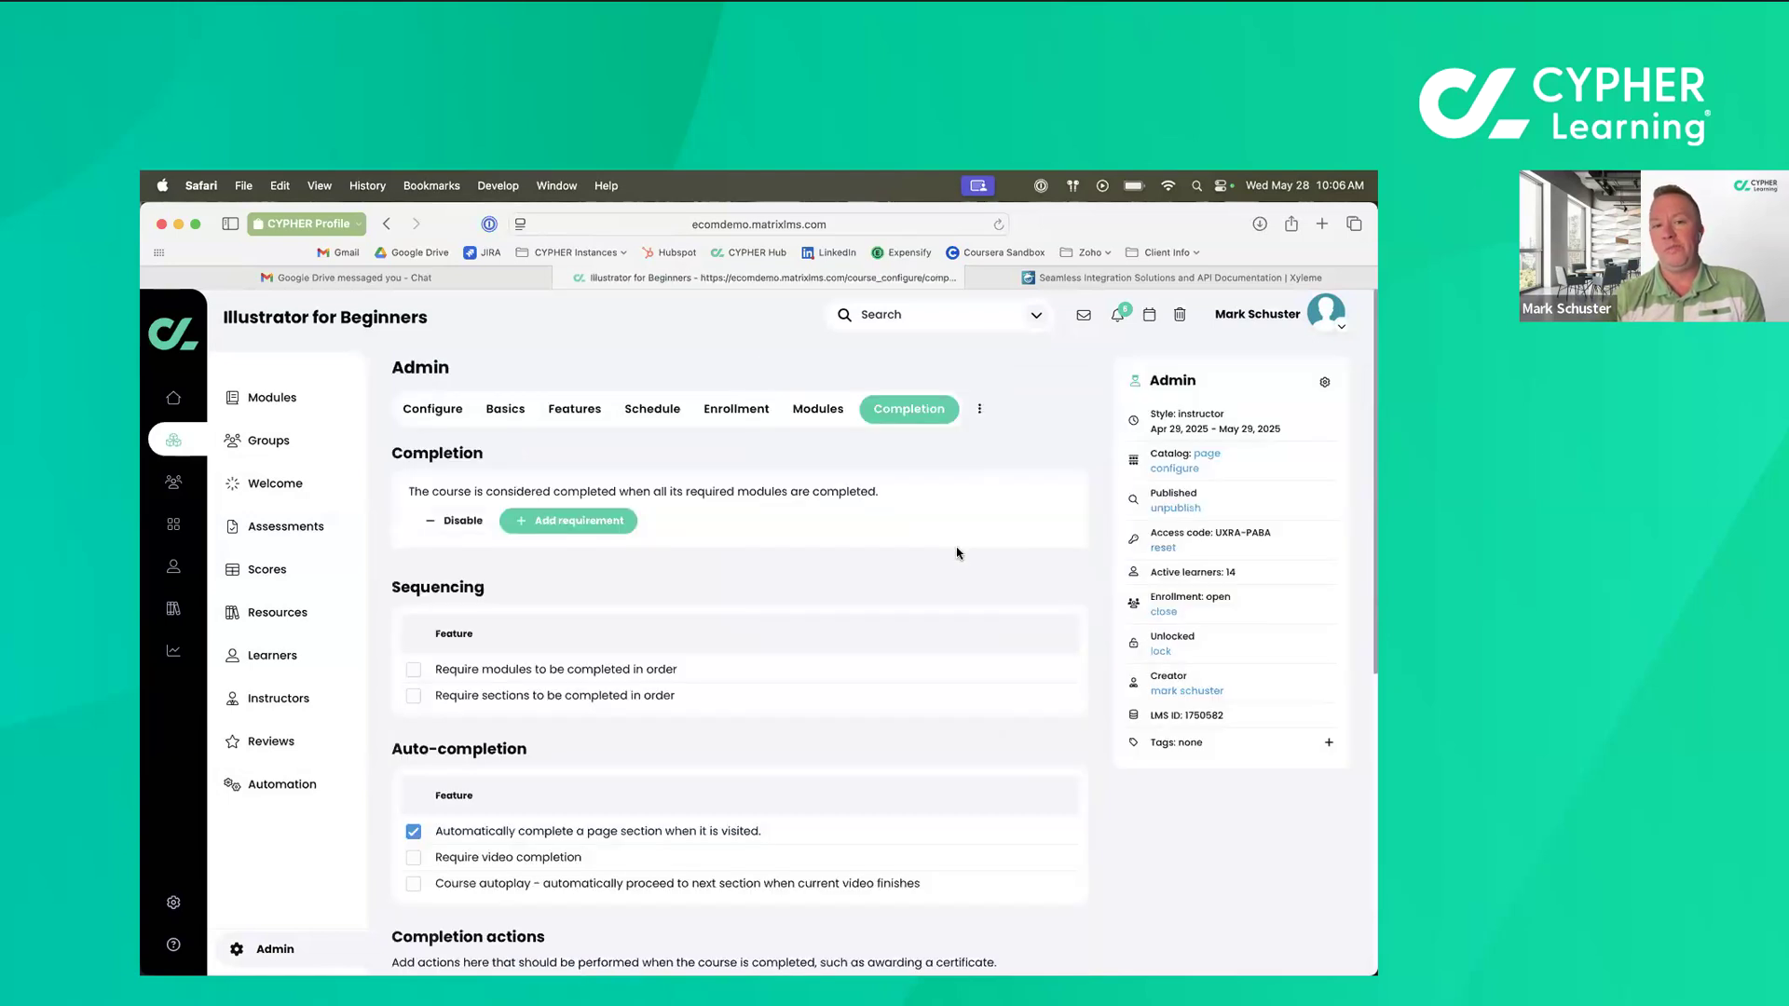
{"action": "left_click", "coordinate": [414, 672]}
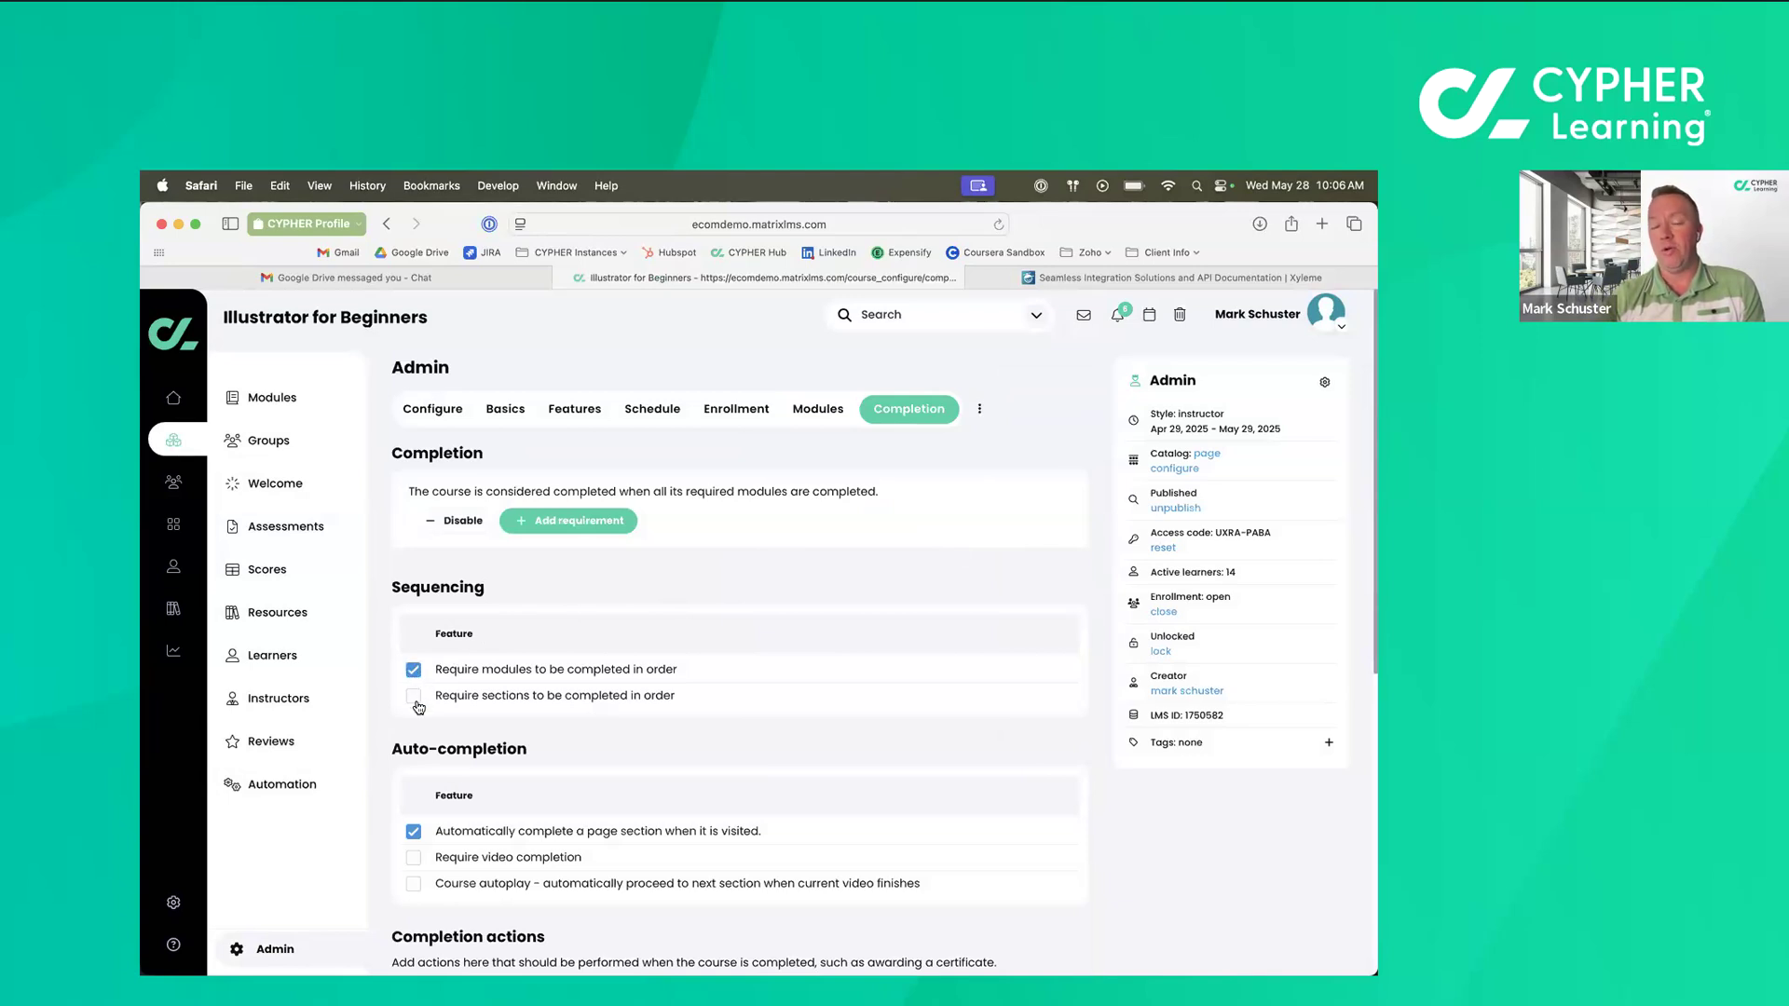
{"action": "left_click", "coordinate": [413, 697]}
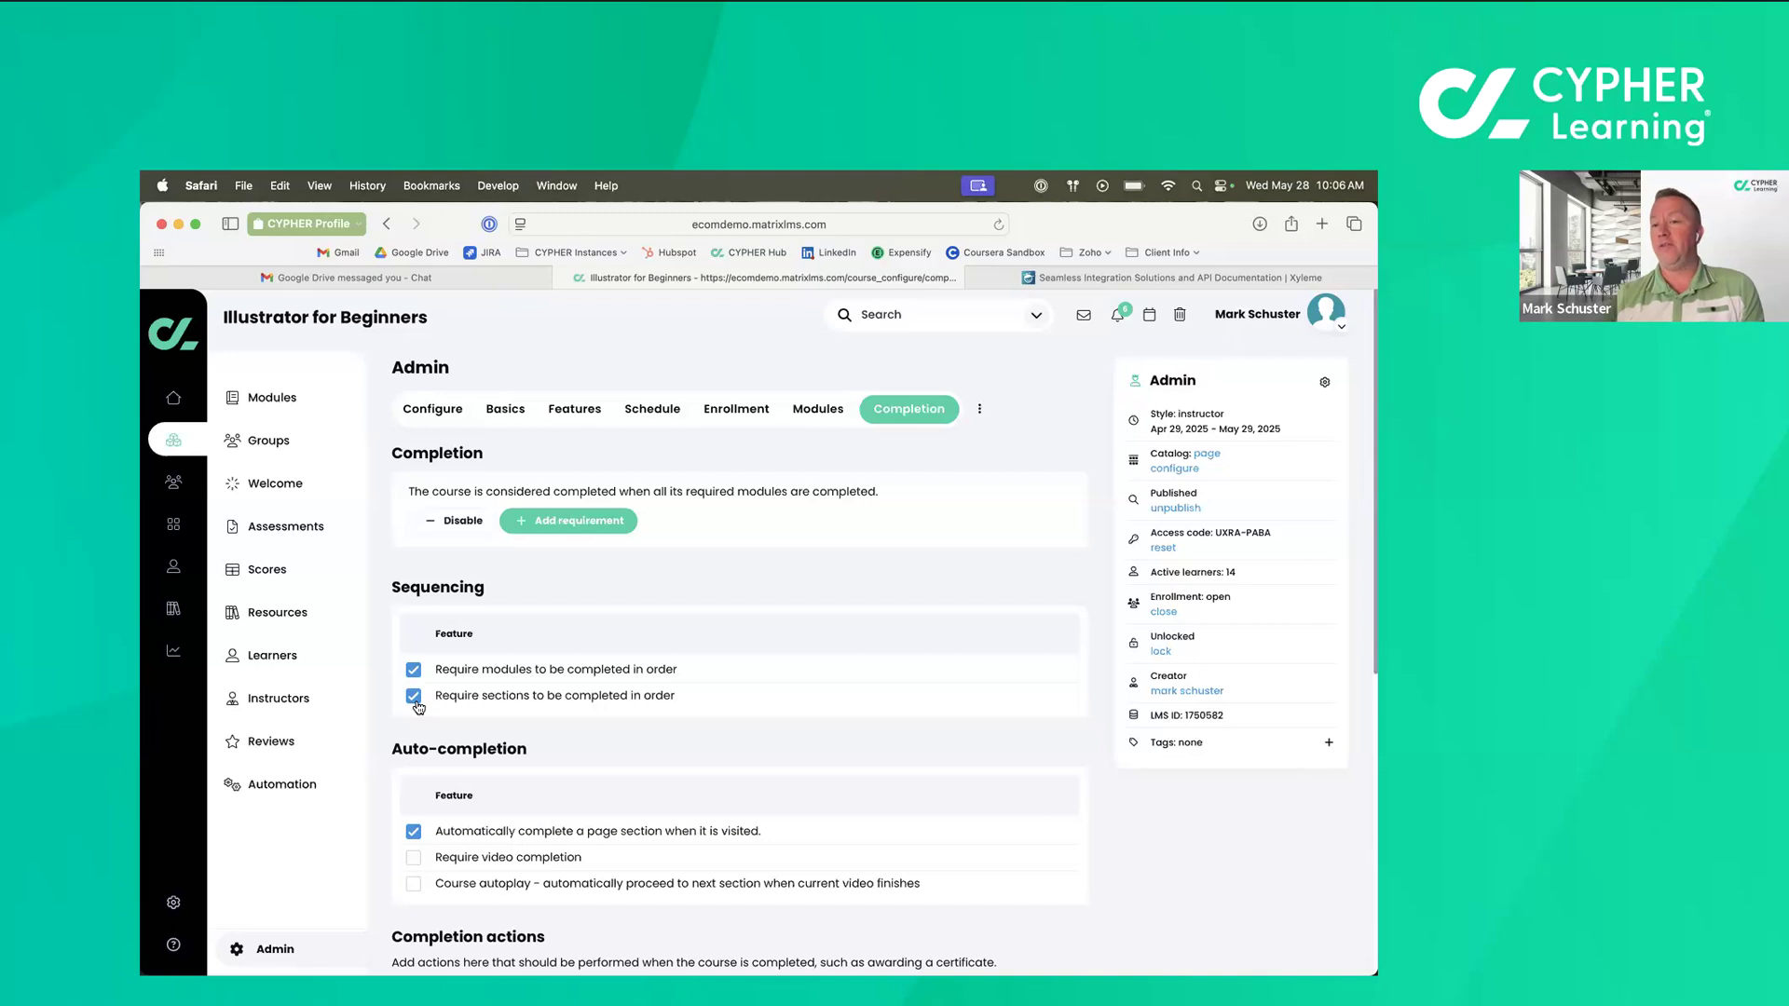
Return to the course's module overview and view the course as a learner.
{"action": "left_click", "coordinate": [285, 415]}
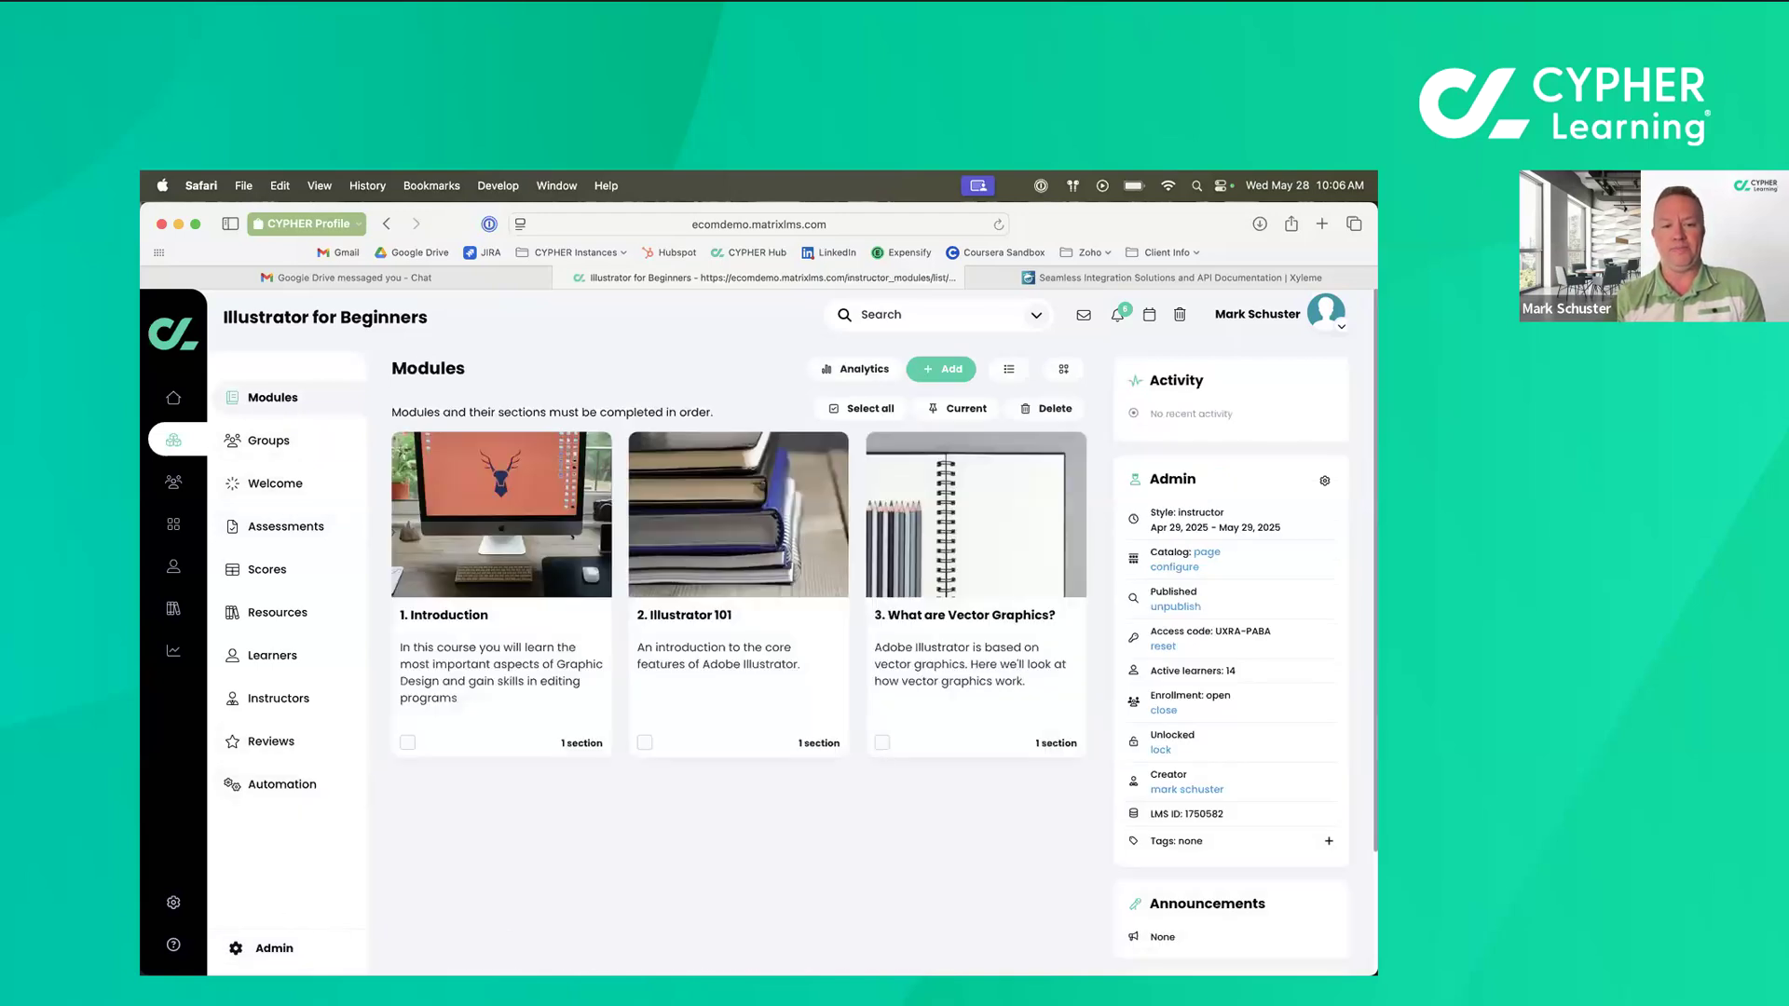
{"action": "left_click", "coordinate": [233, 943]}
{"action": "left_click", "coordinate": [799, 920]}
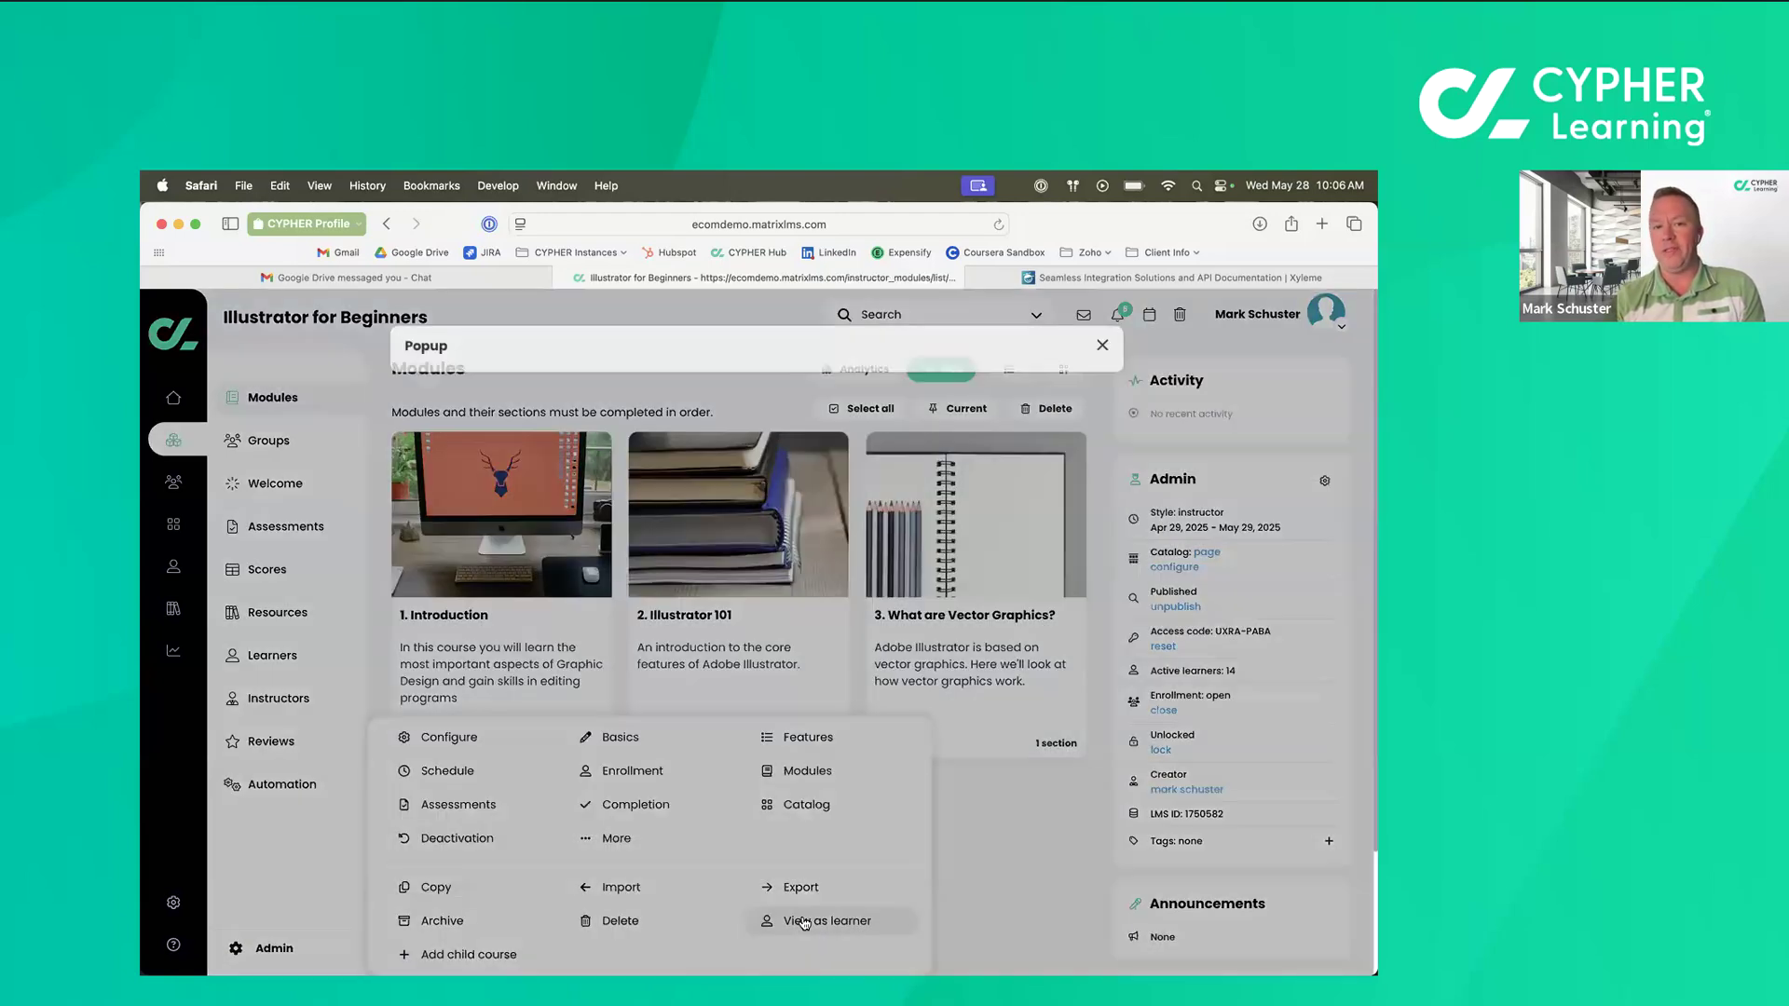
{"action": "left_click", "coordinate": [546, 479]}
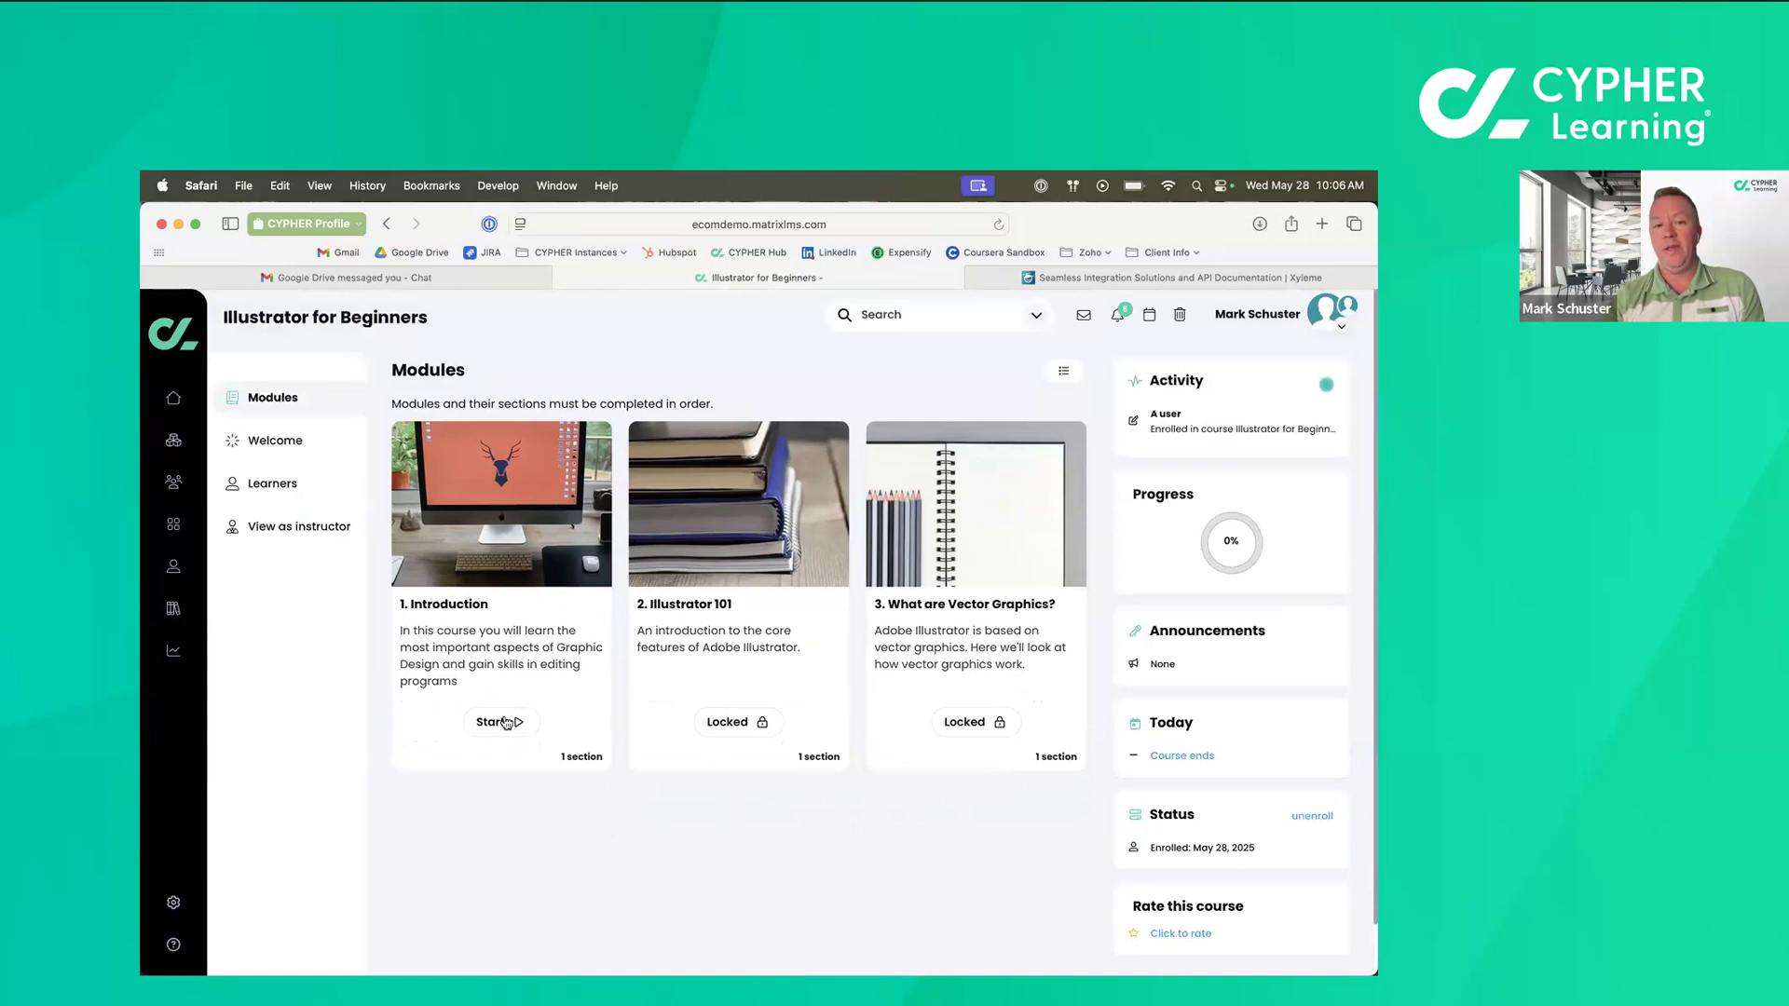
Start the Introduction module as the learner, try to continue past it, and switch back to the instructor account.
{"action": "left_click", "coordinate": [499, 723]}
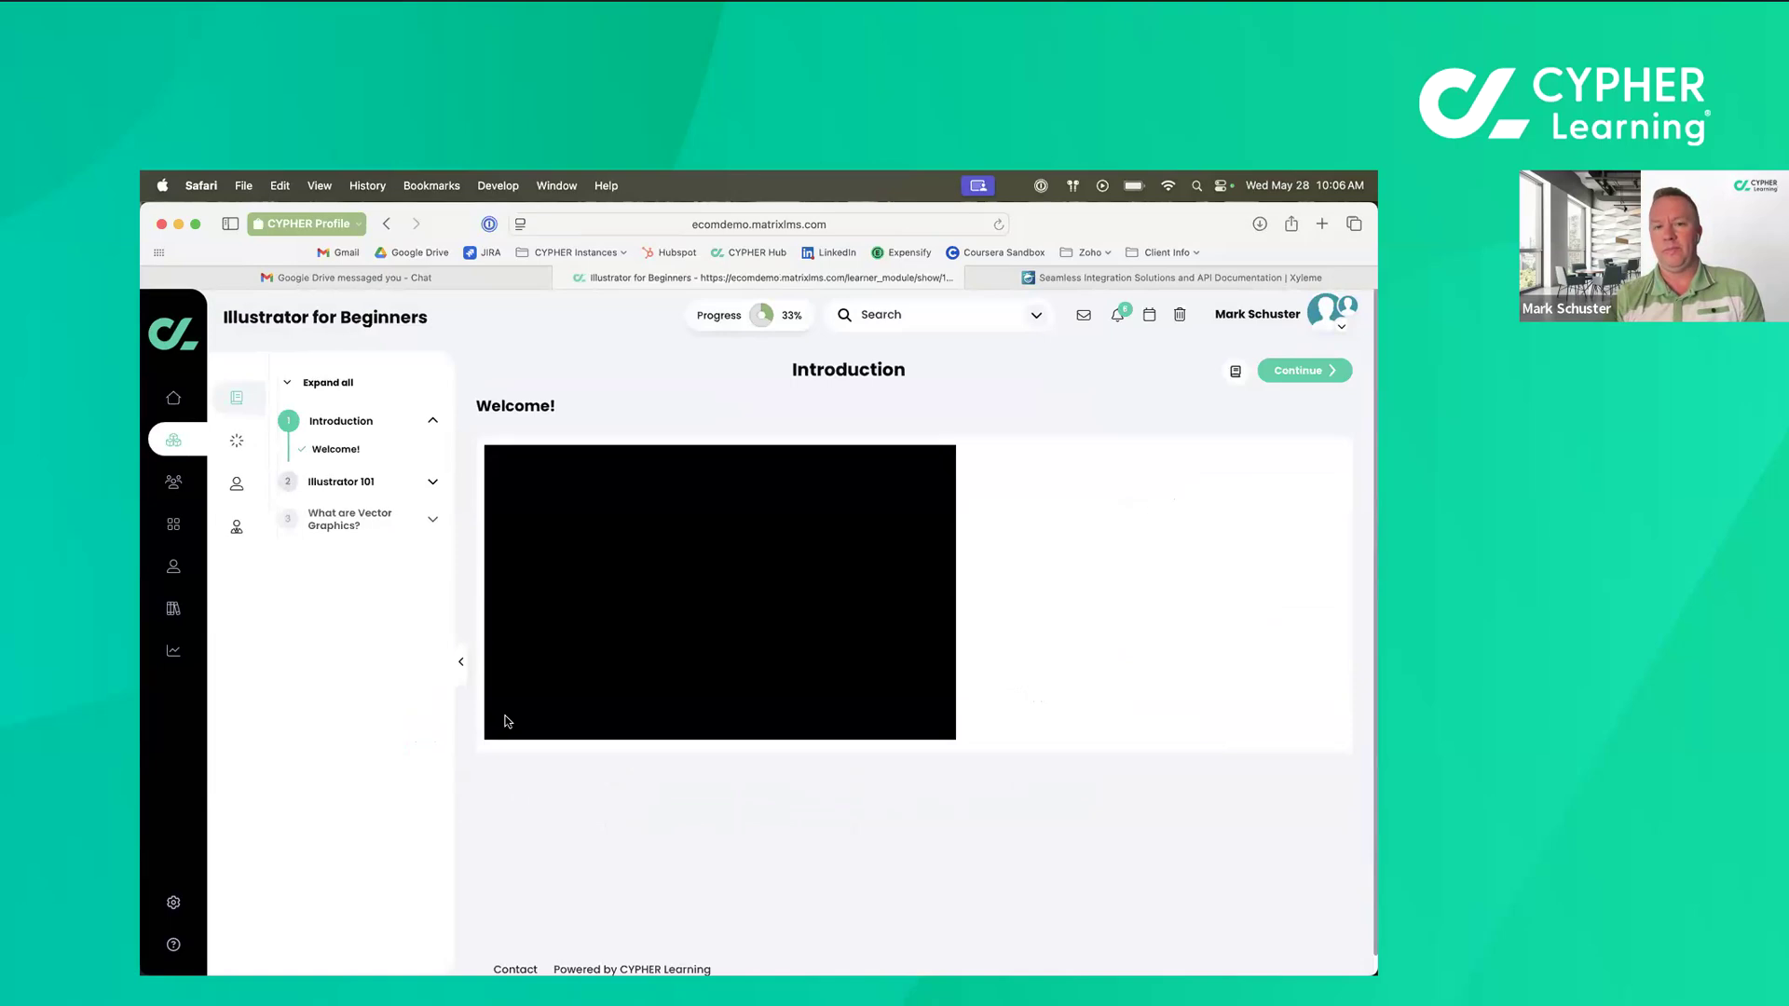
{"action": "left_click", "coordinate": [1305, 372]}
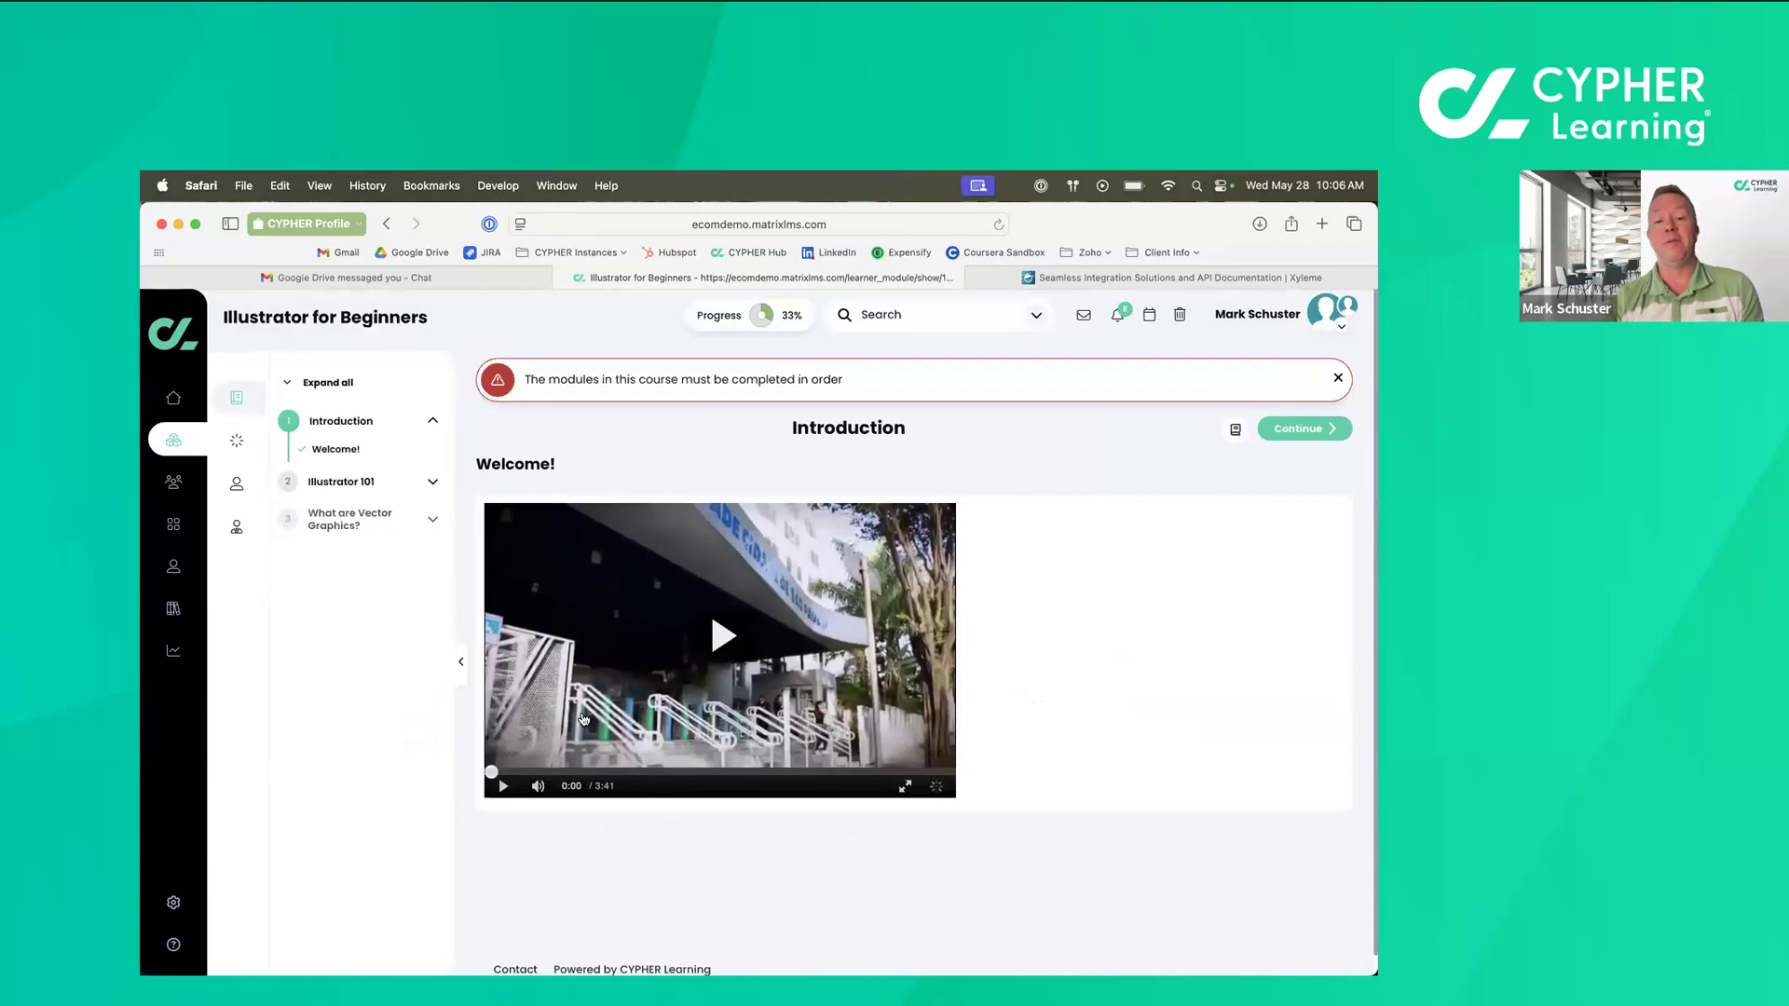
{"action": "left_click", "coordinate": [1338, 377]}
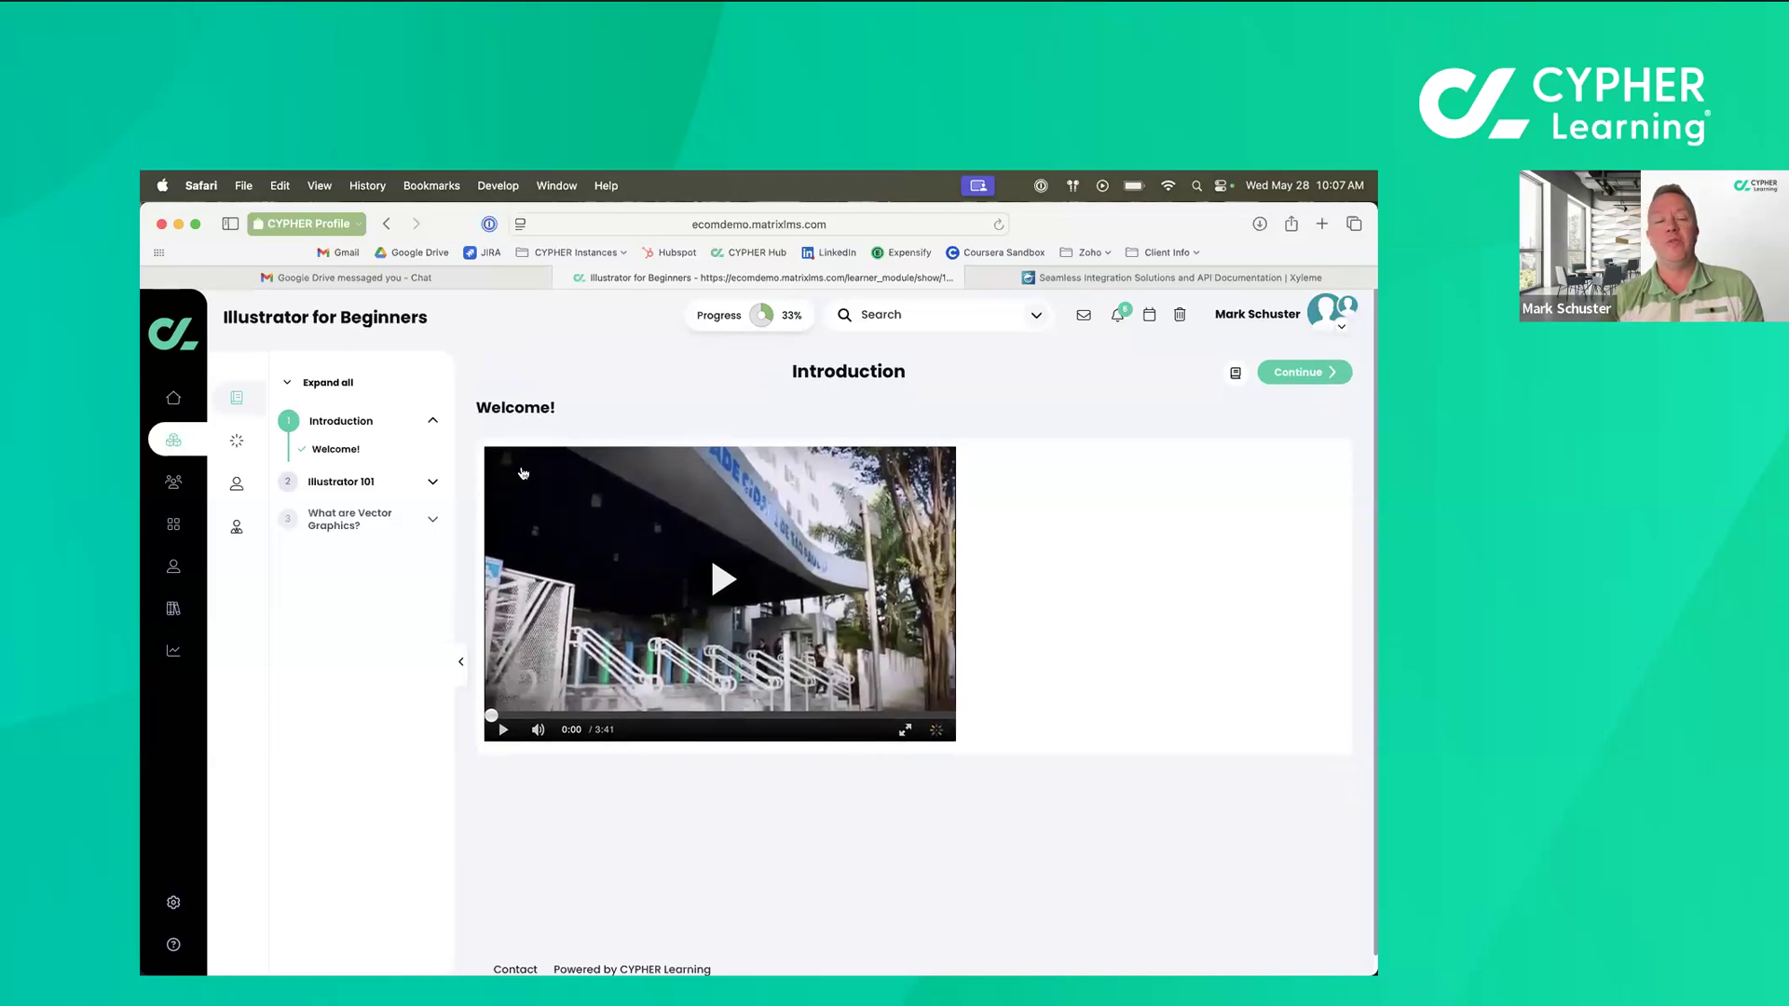
{"action": "left_click", "coordinate": [1342, 333]}
{"action": "left_click", "coordinate": [1276, 495]}
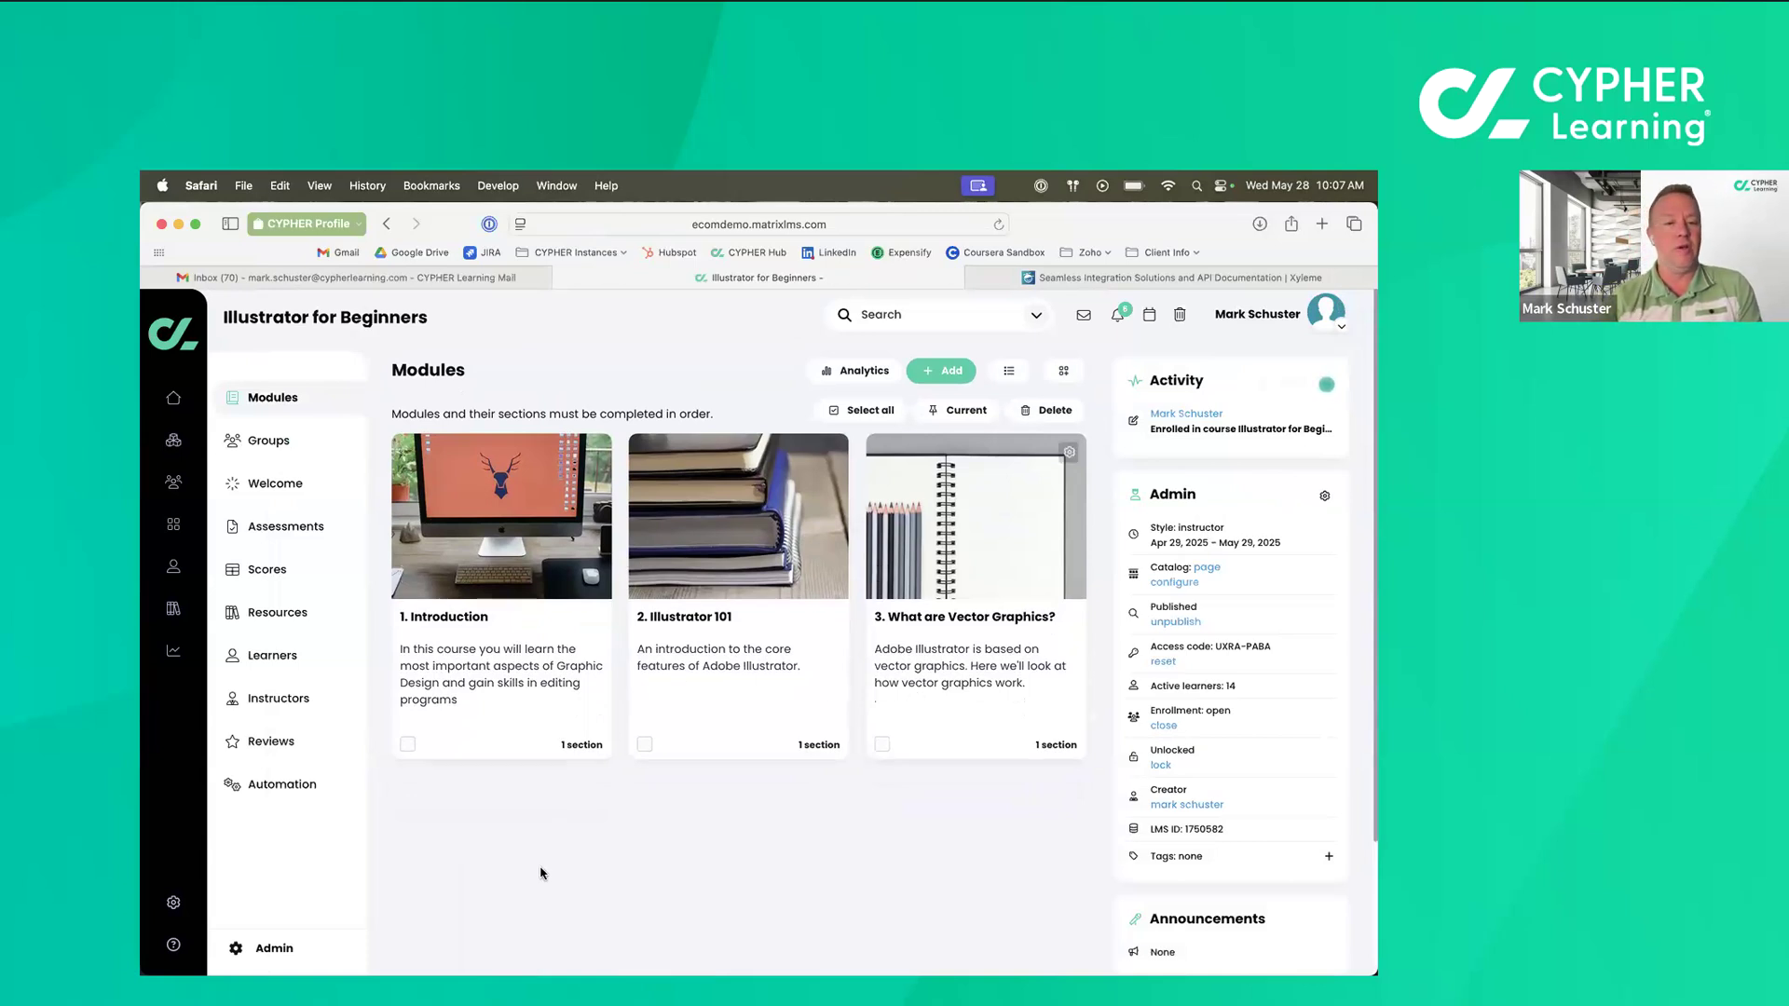
{"action": "left_click", "coordinate": [295, 949]}
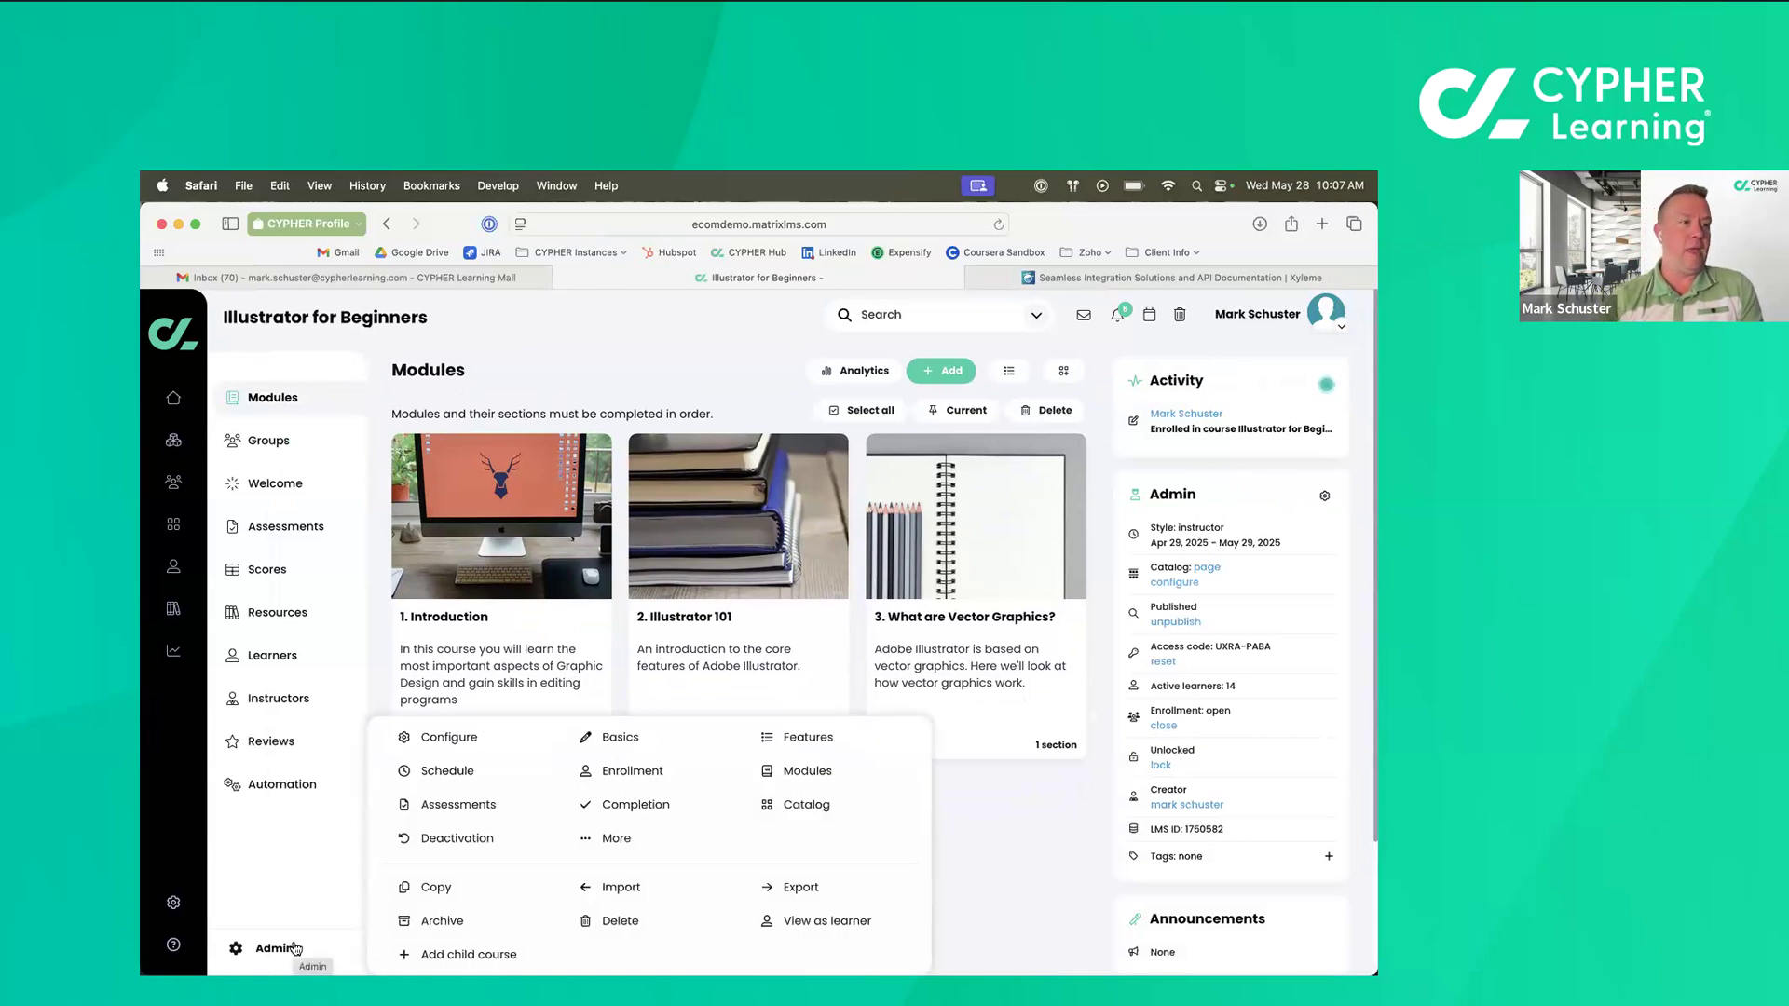
{"action": "left_click", "coordinate": [604, 838]}
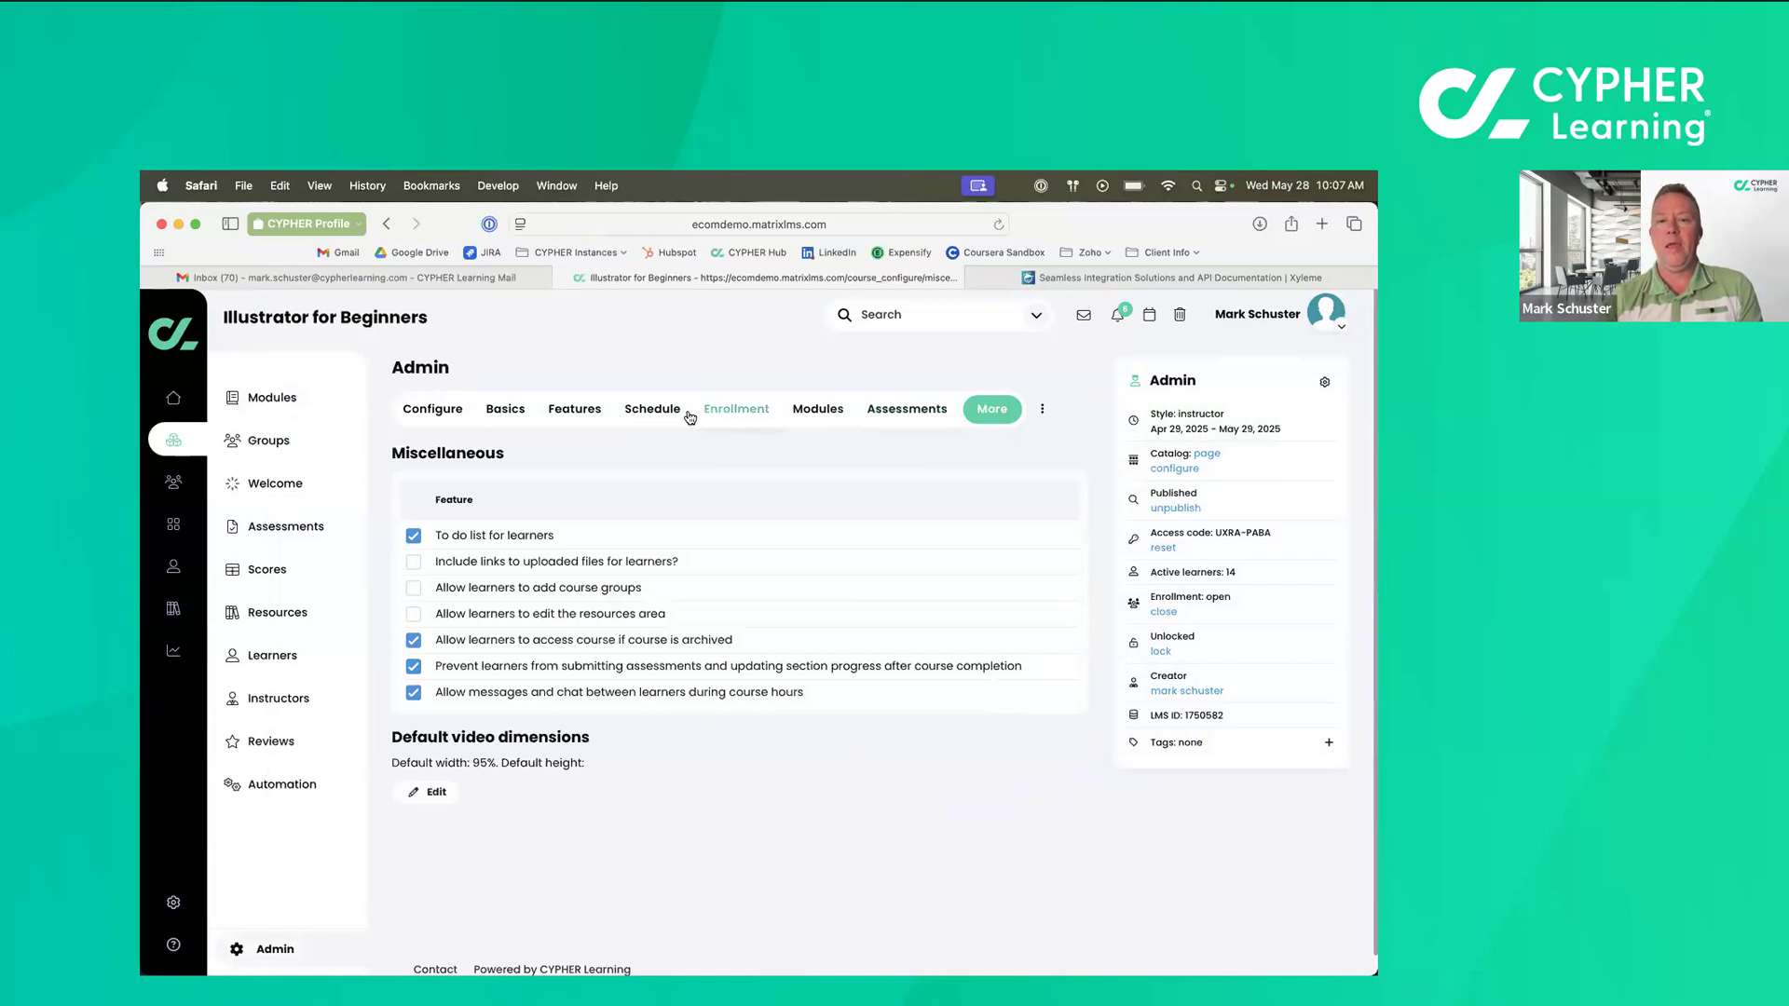
{"action": "left_click", "coordinate": [811, 411]}
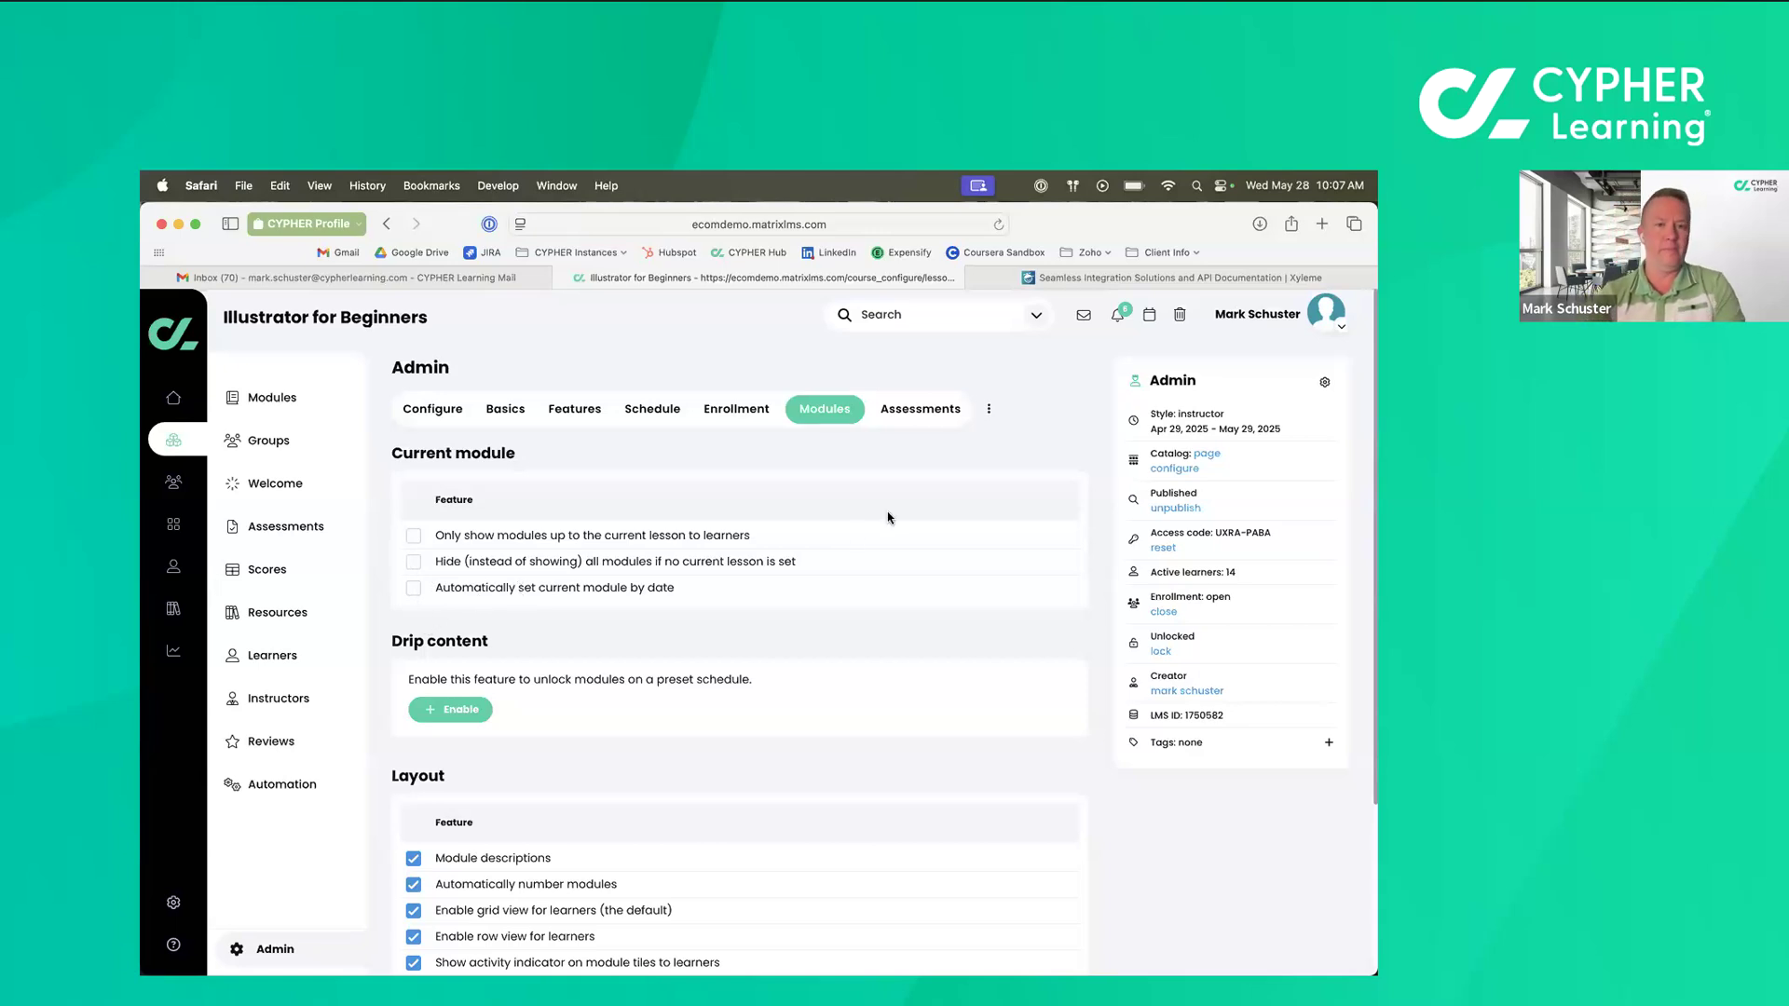
Set the Illustrator 101 module to be locked by default in its locking settings.
{"action": "left_click", "coordinate": [292, 409]}
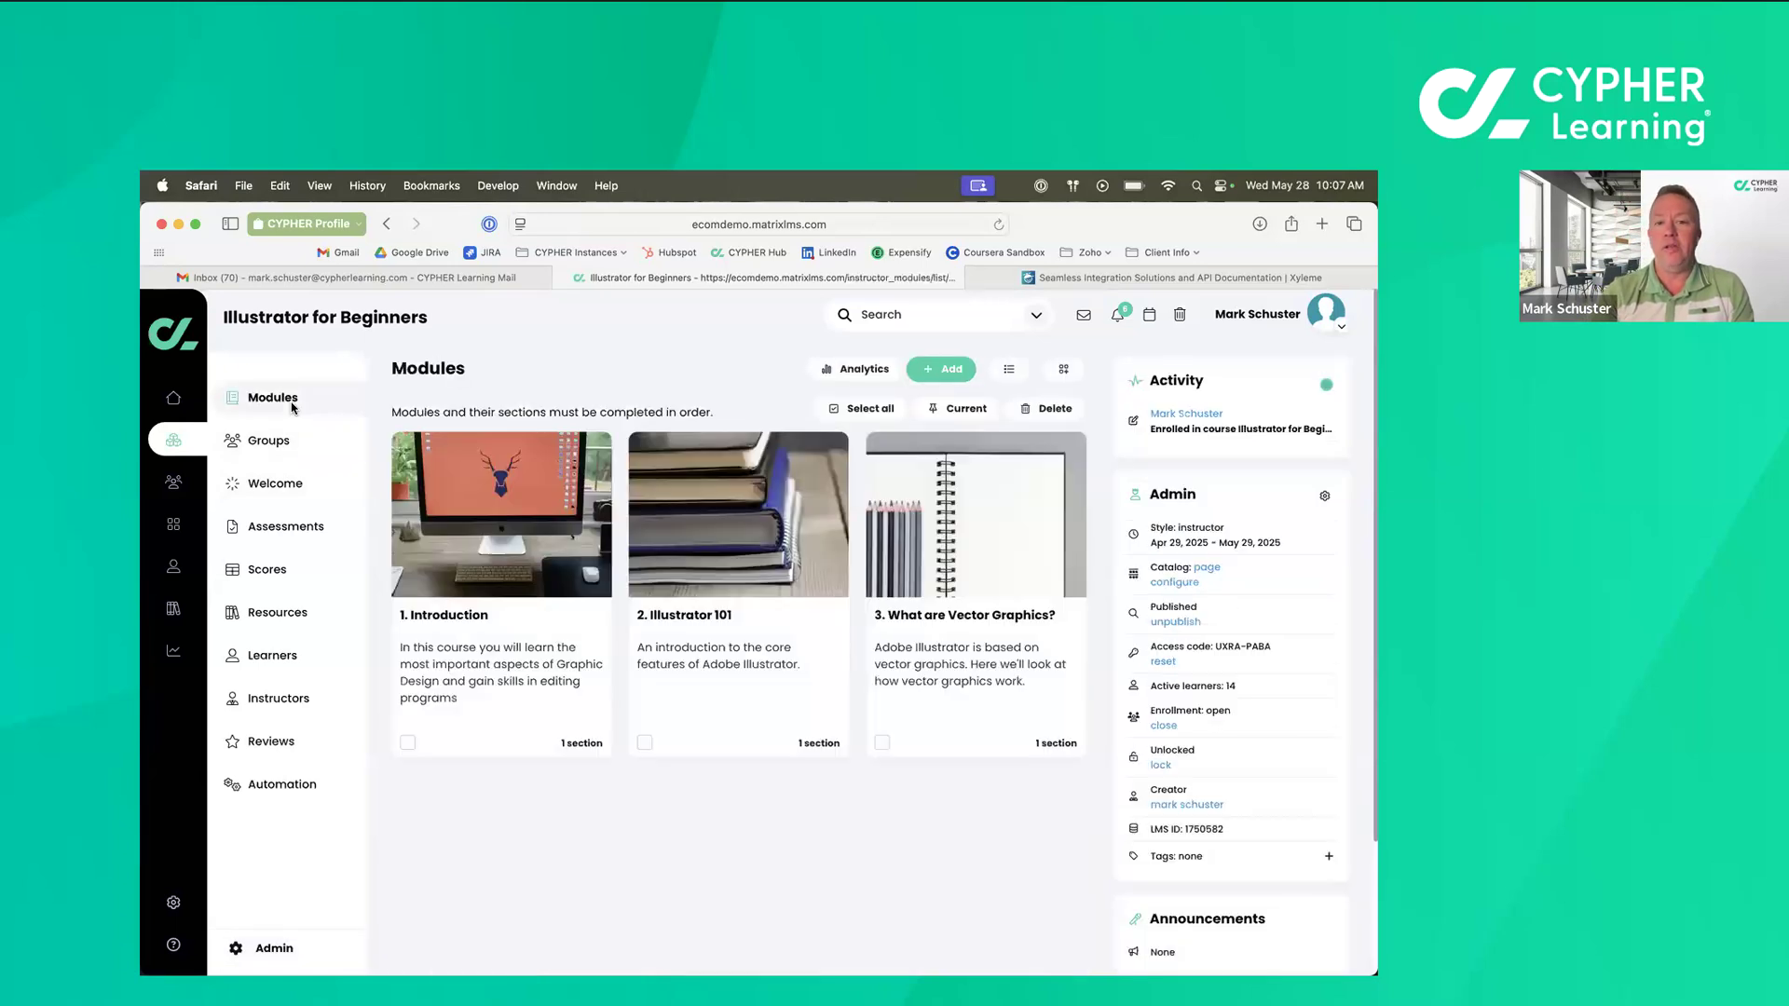
{"action": "left_click", "coordinate": [714, 617]}
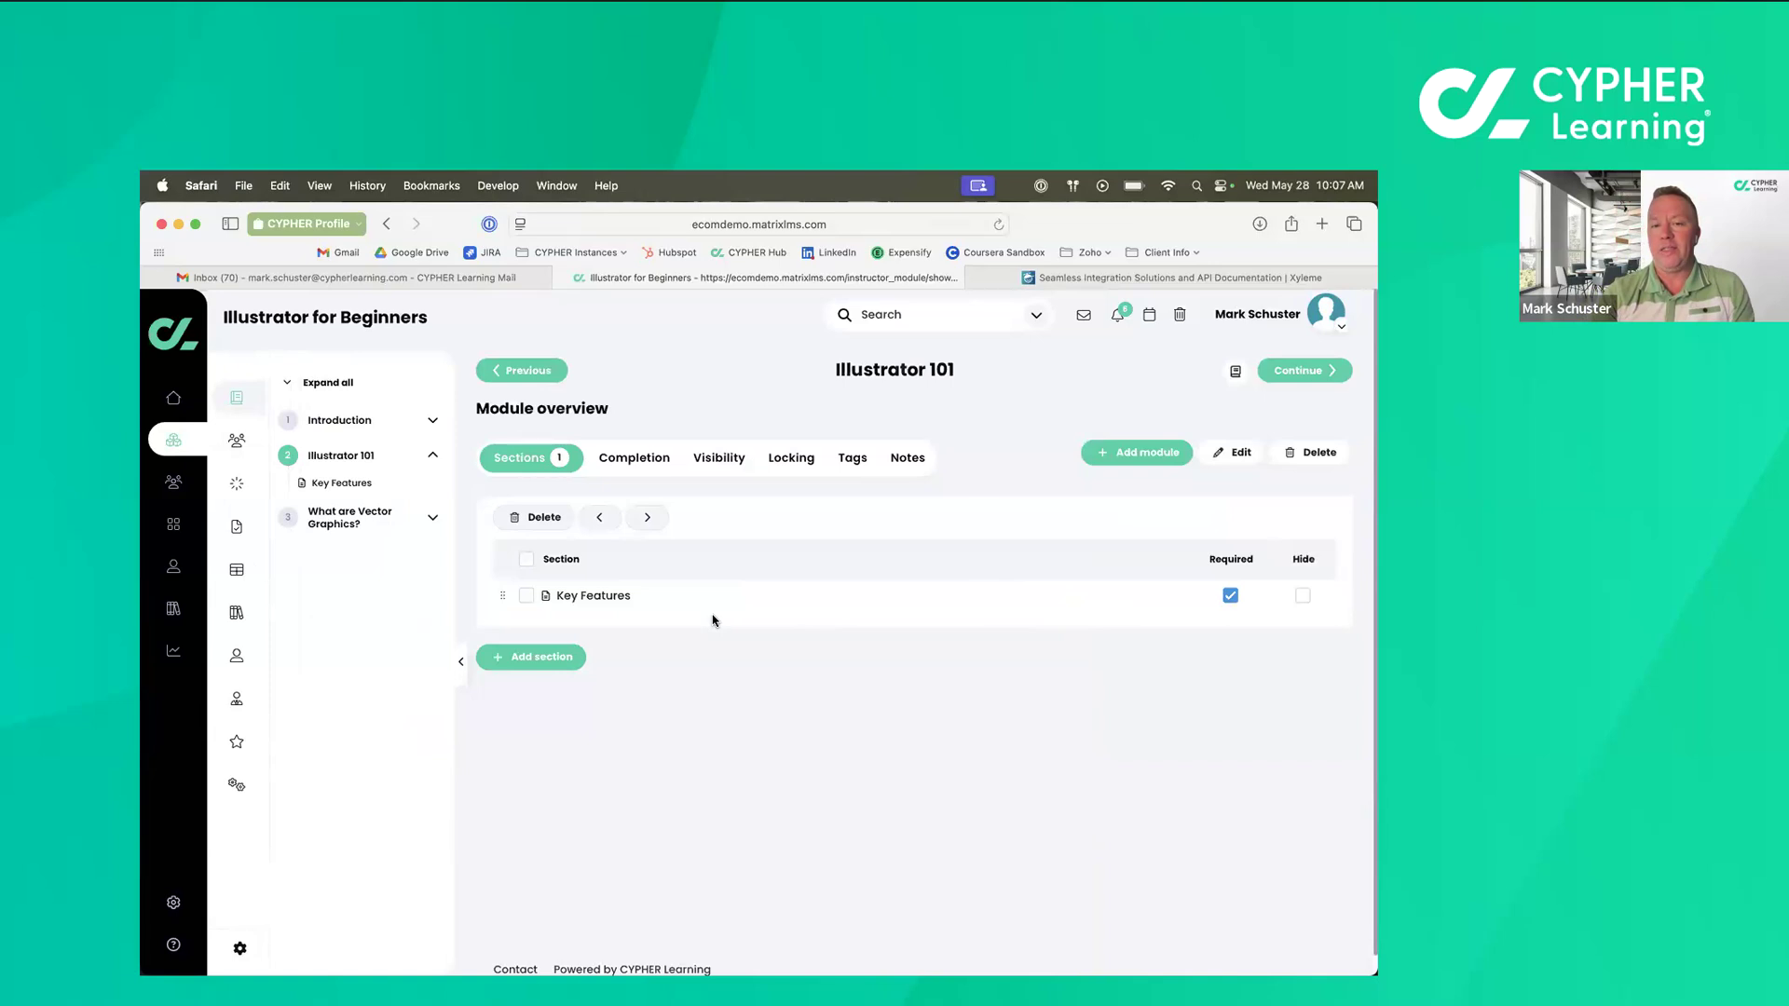
{"action": "left_click", "coordinate": [782, 461]}
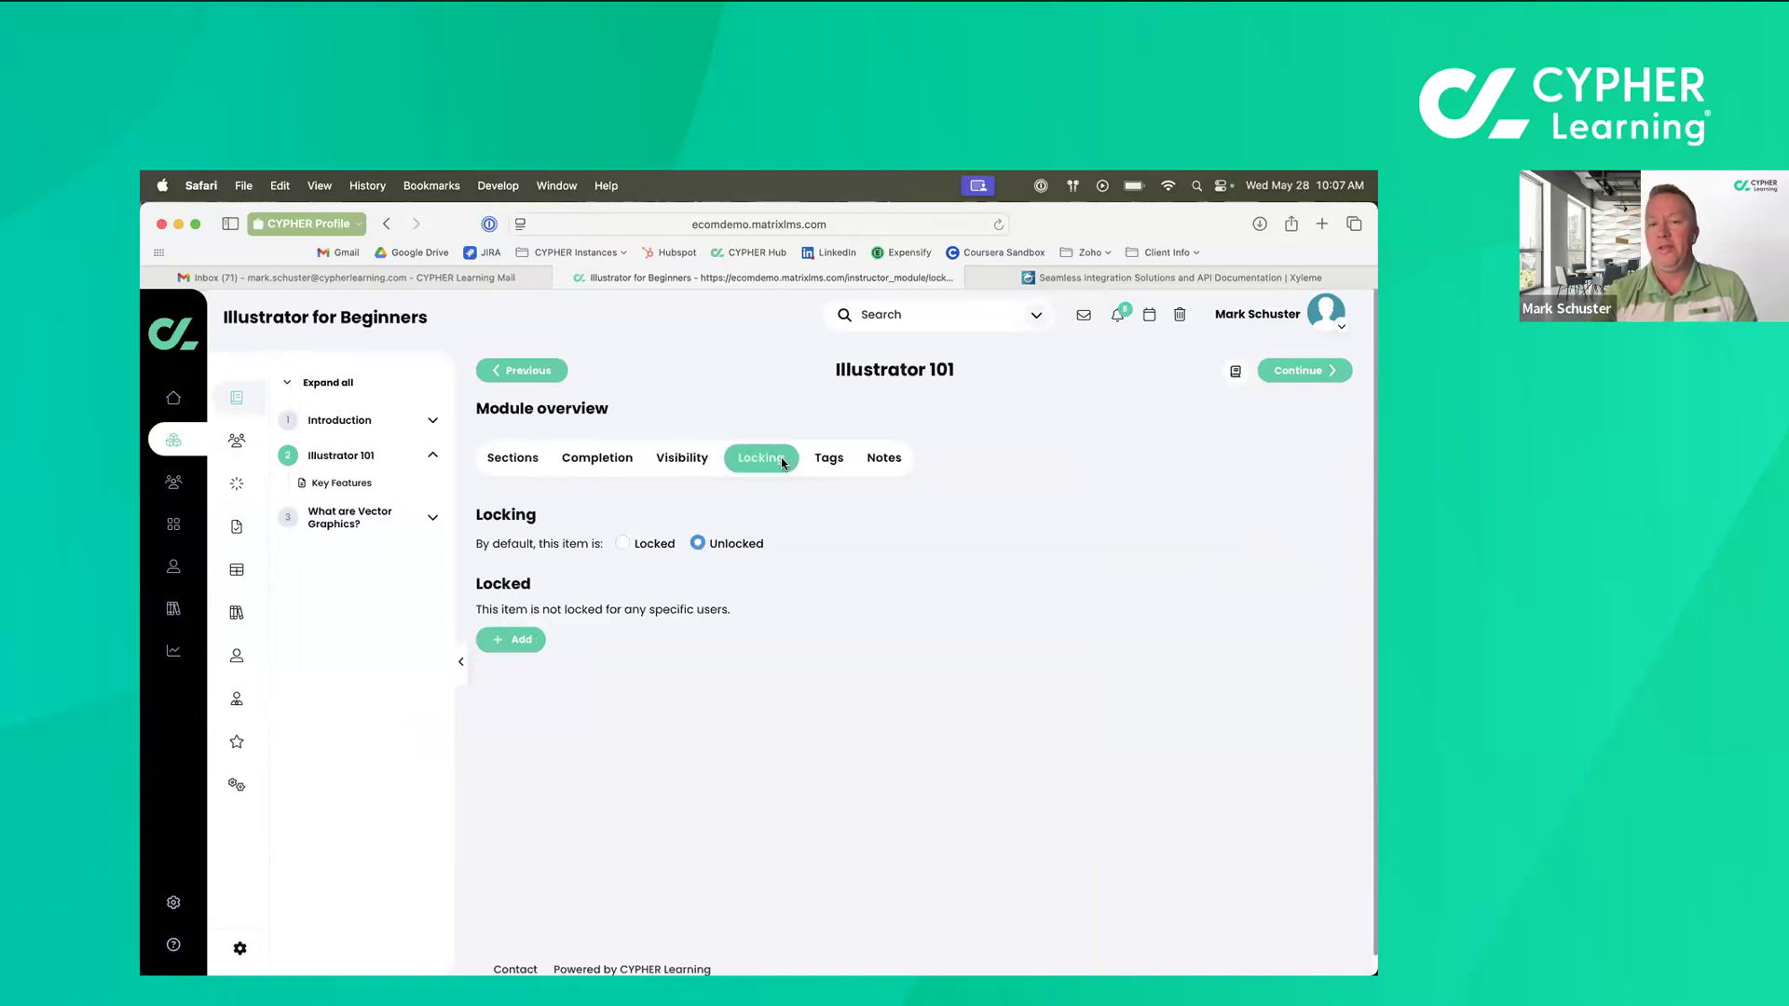
{"action": "left_click", "coordinate": [622, 545]}
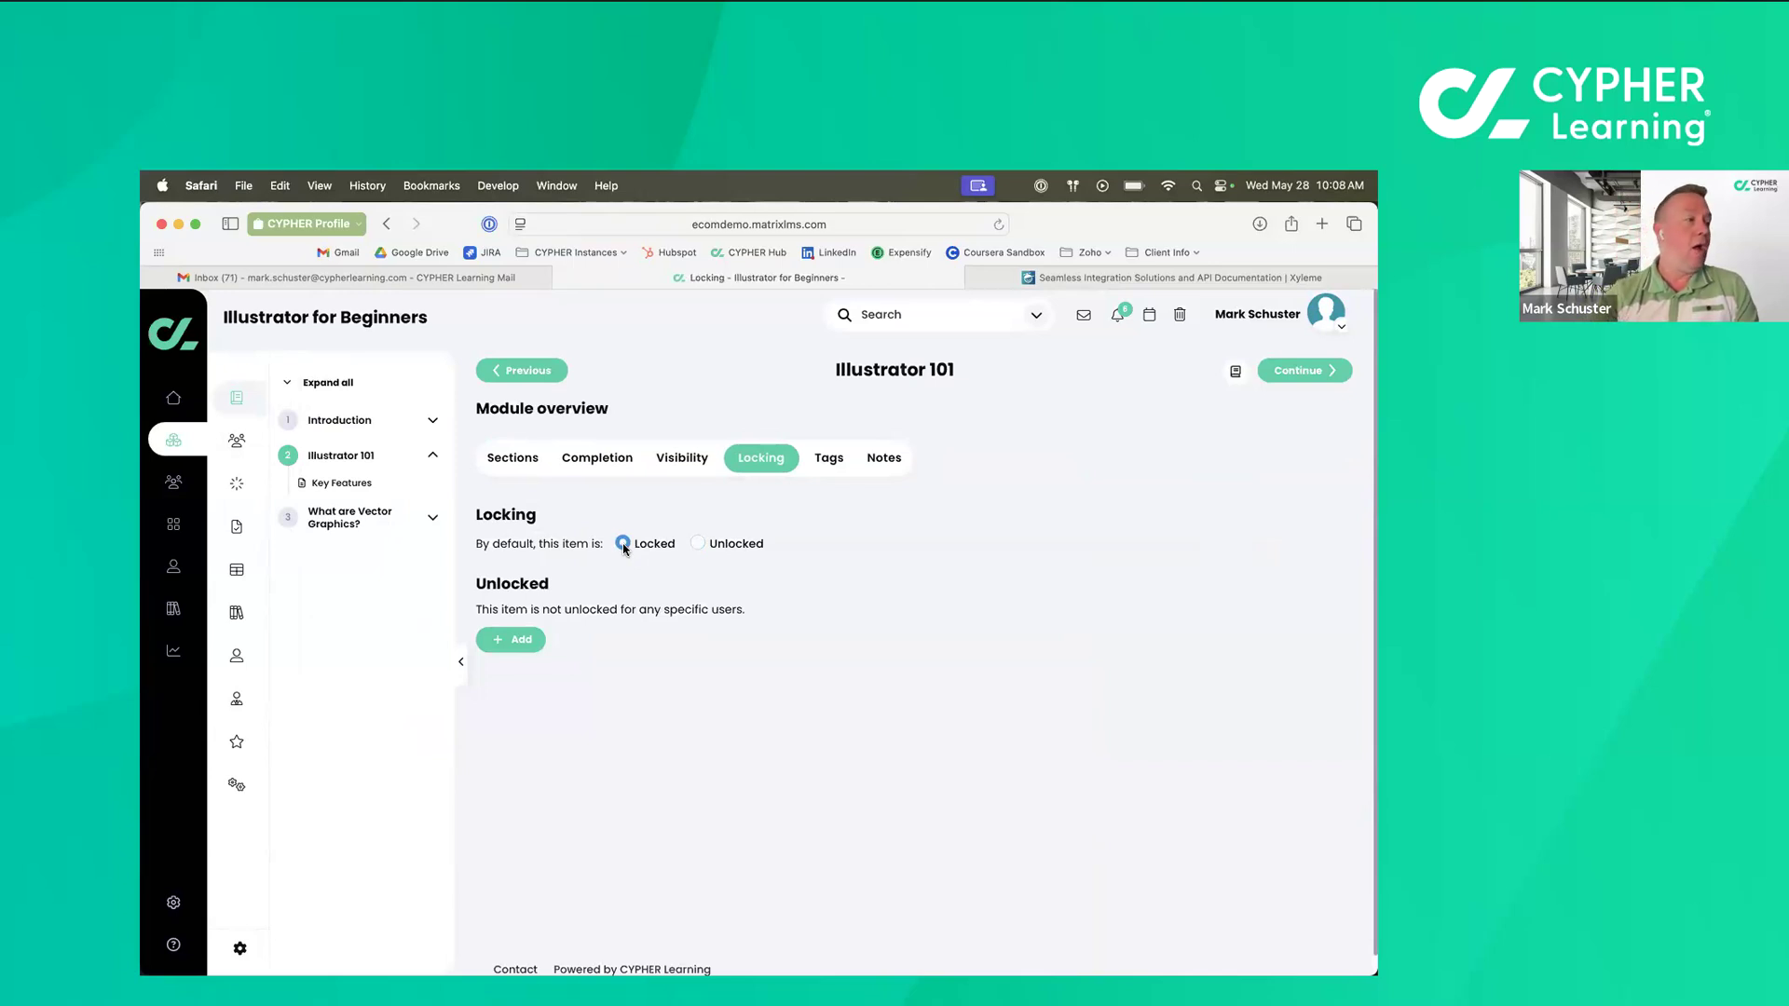
Unlock the Illustrator 101 module for all learners on the first page of the user list.
{"action": "left_click", "coordinate": [512, 640]}
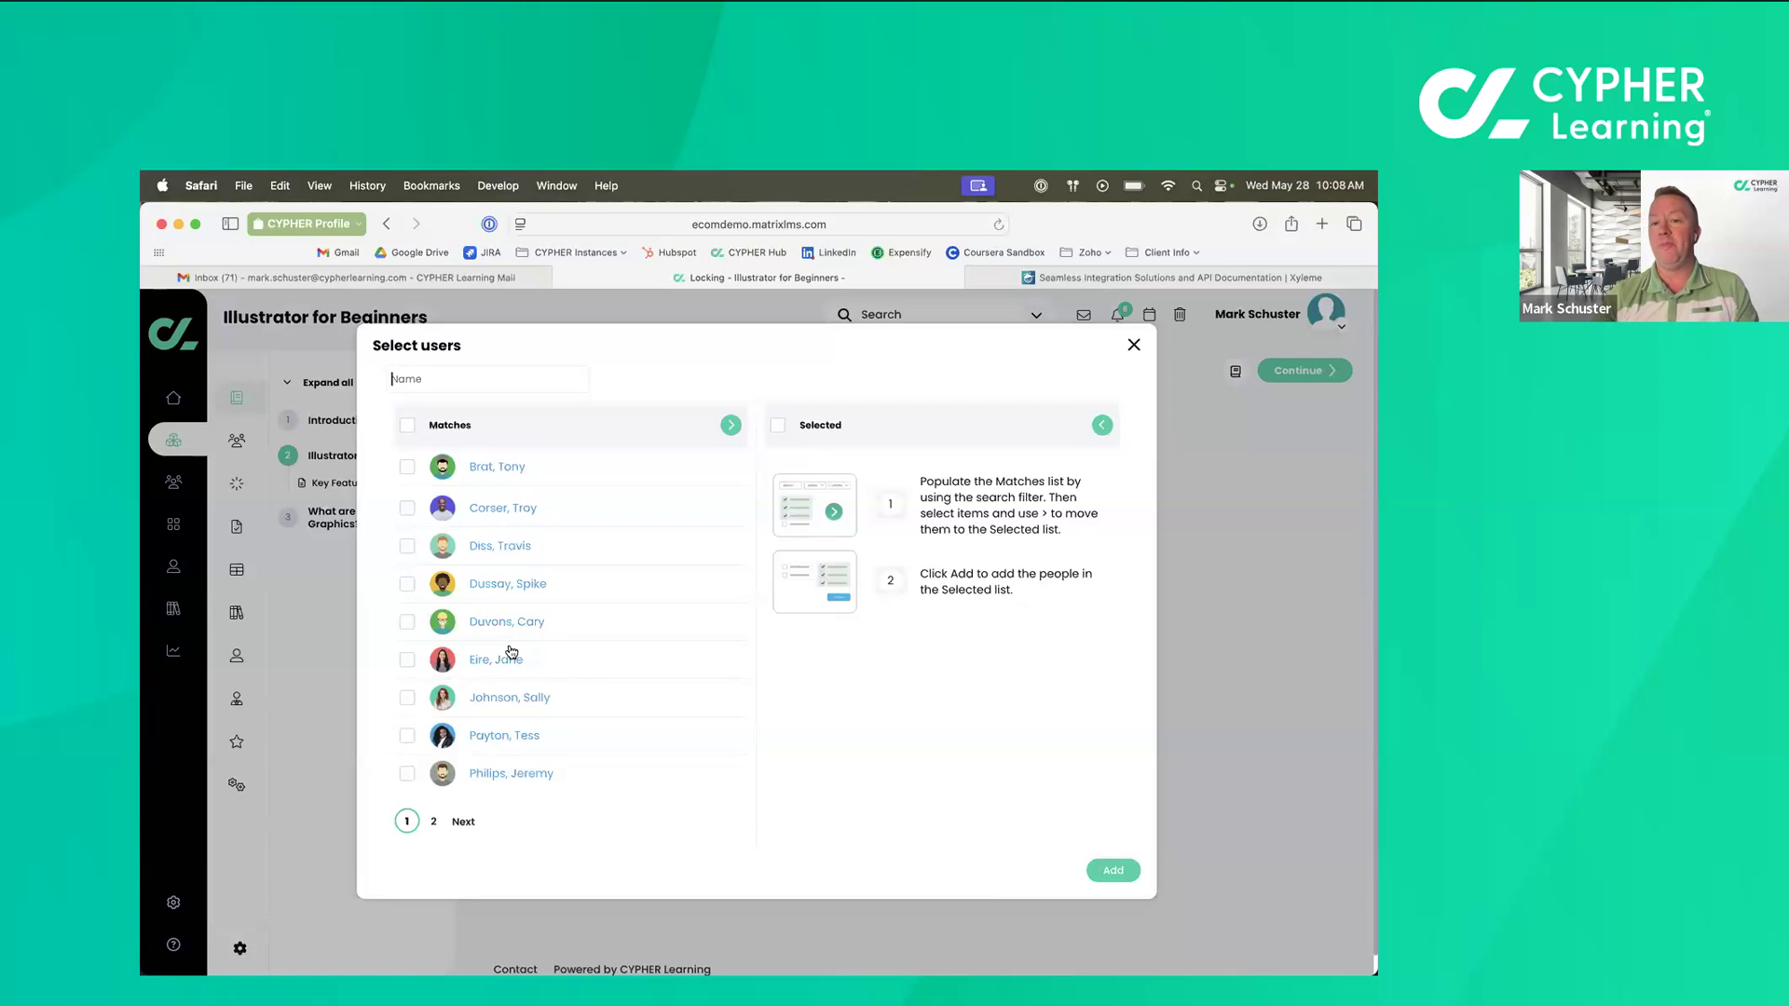
{"action": "left_click", "coordinate": [407, 425]}
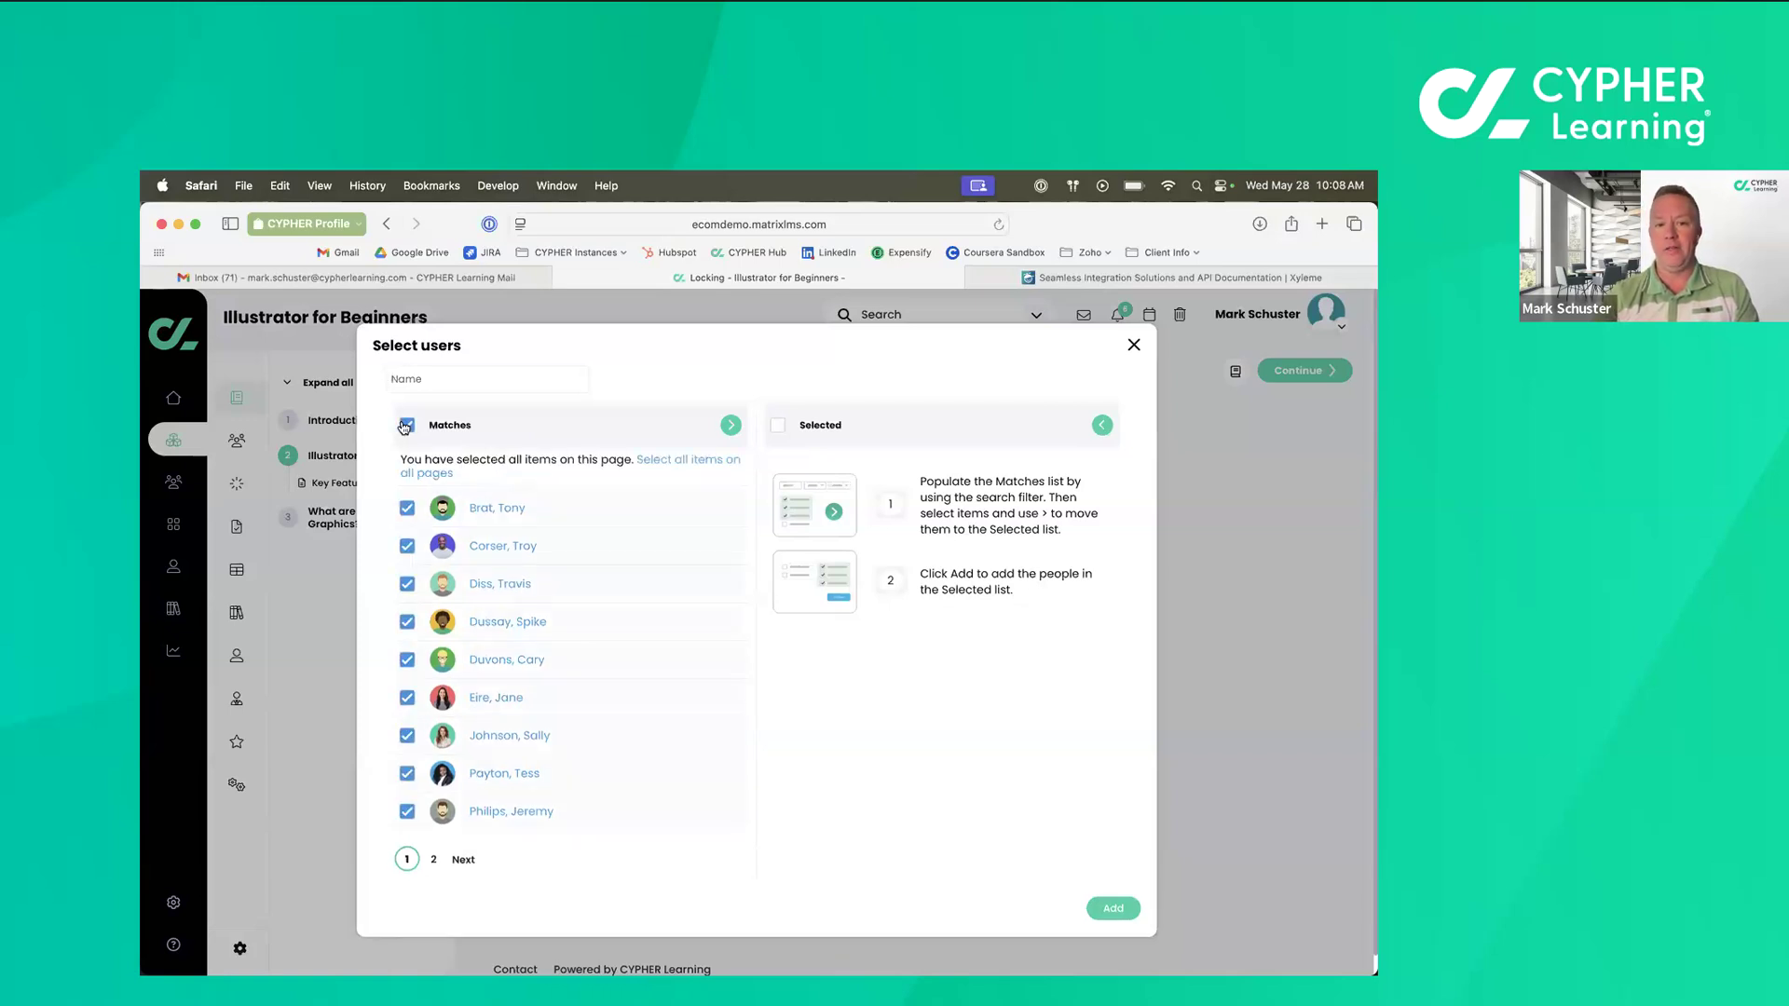
{"action": "left_click", "coordinate": [730, 426]}
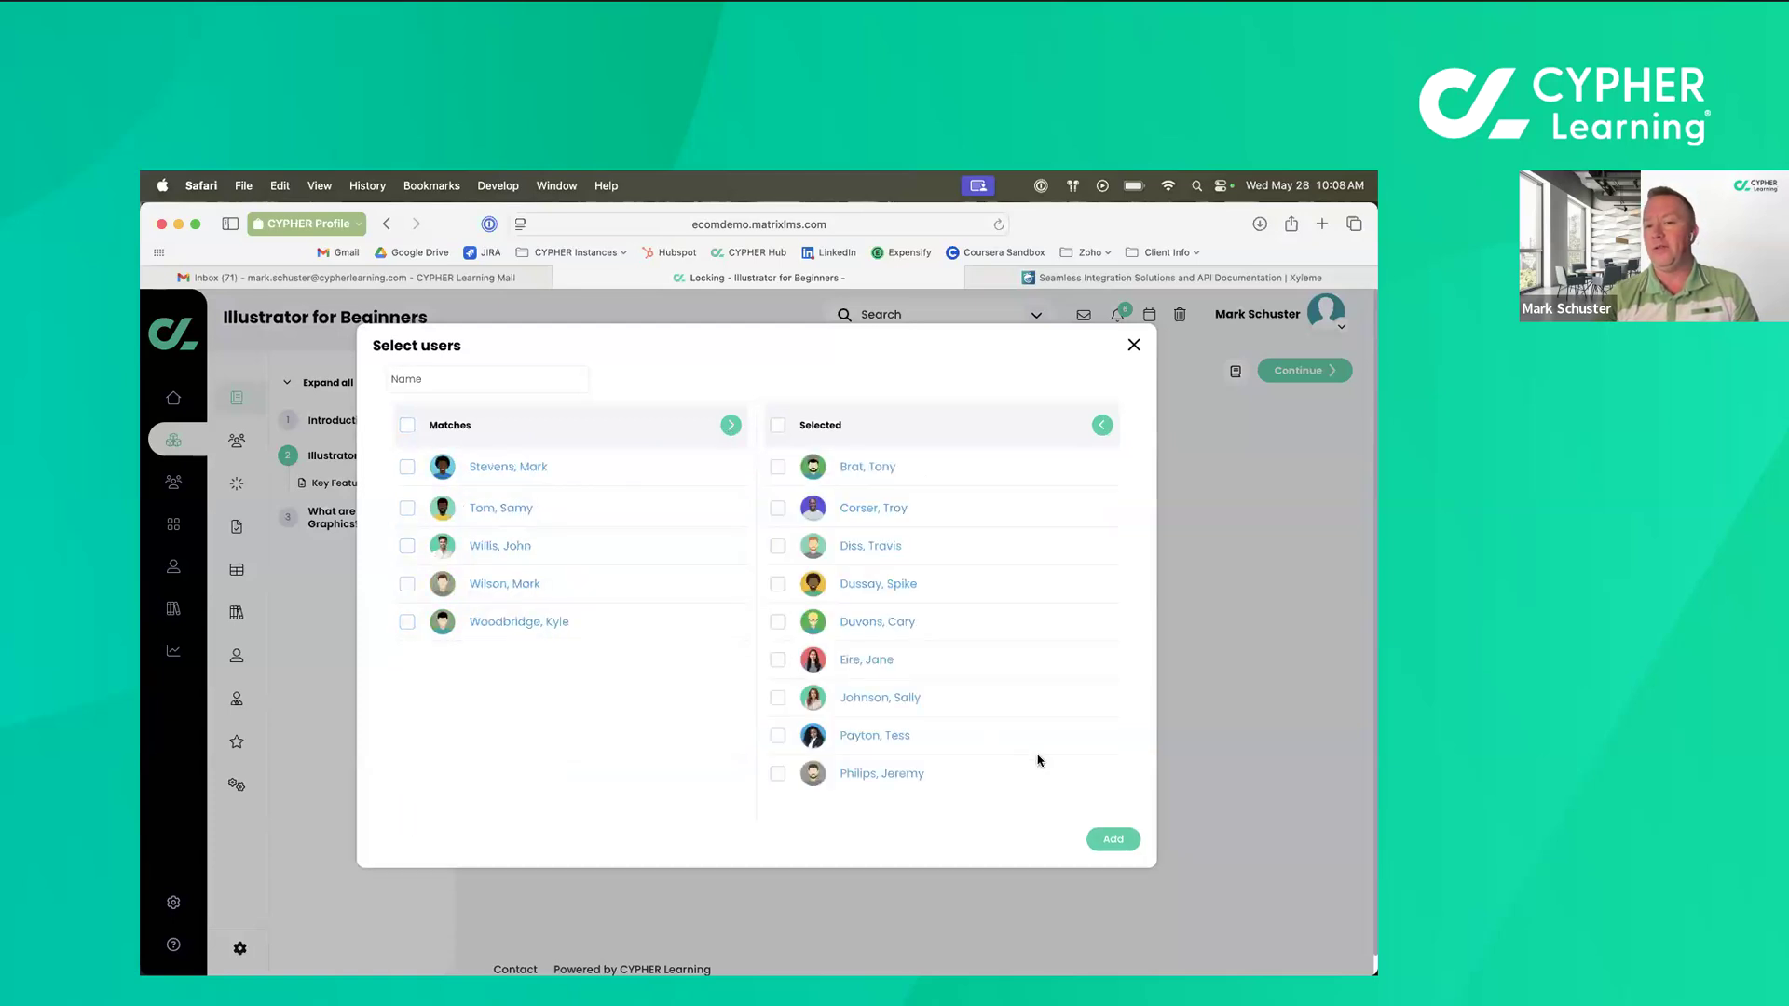
{"action": "left_click", "coordinate": [1108, 839]}
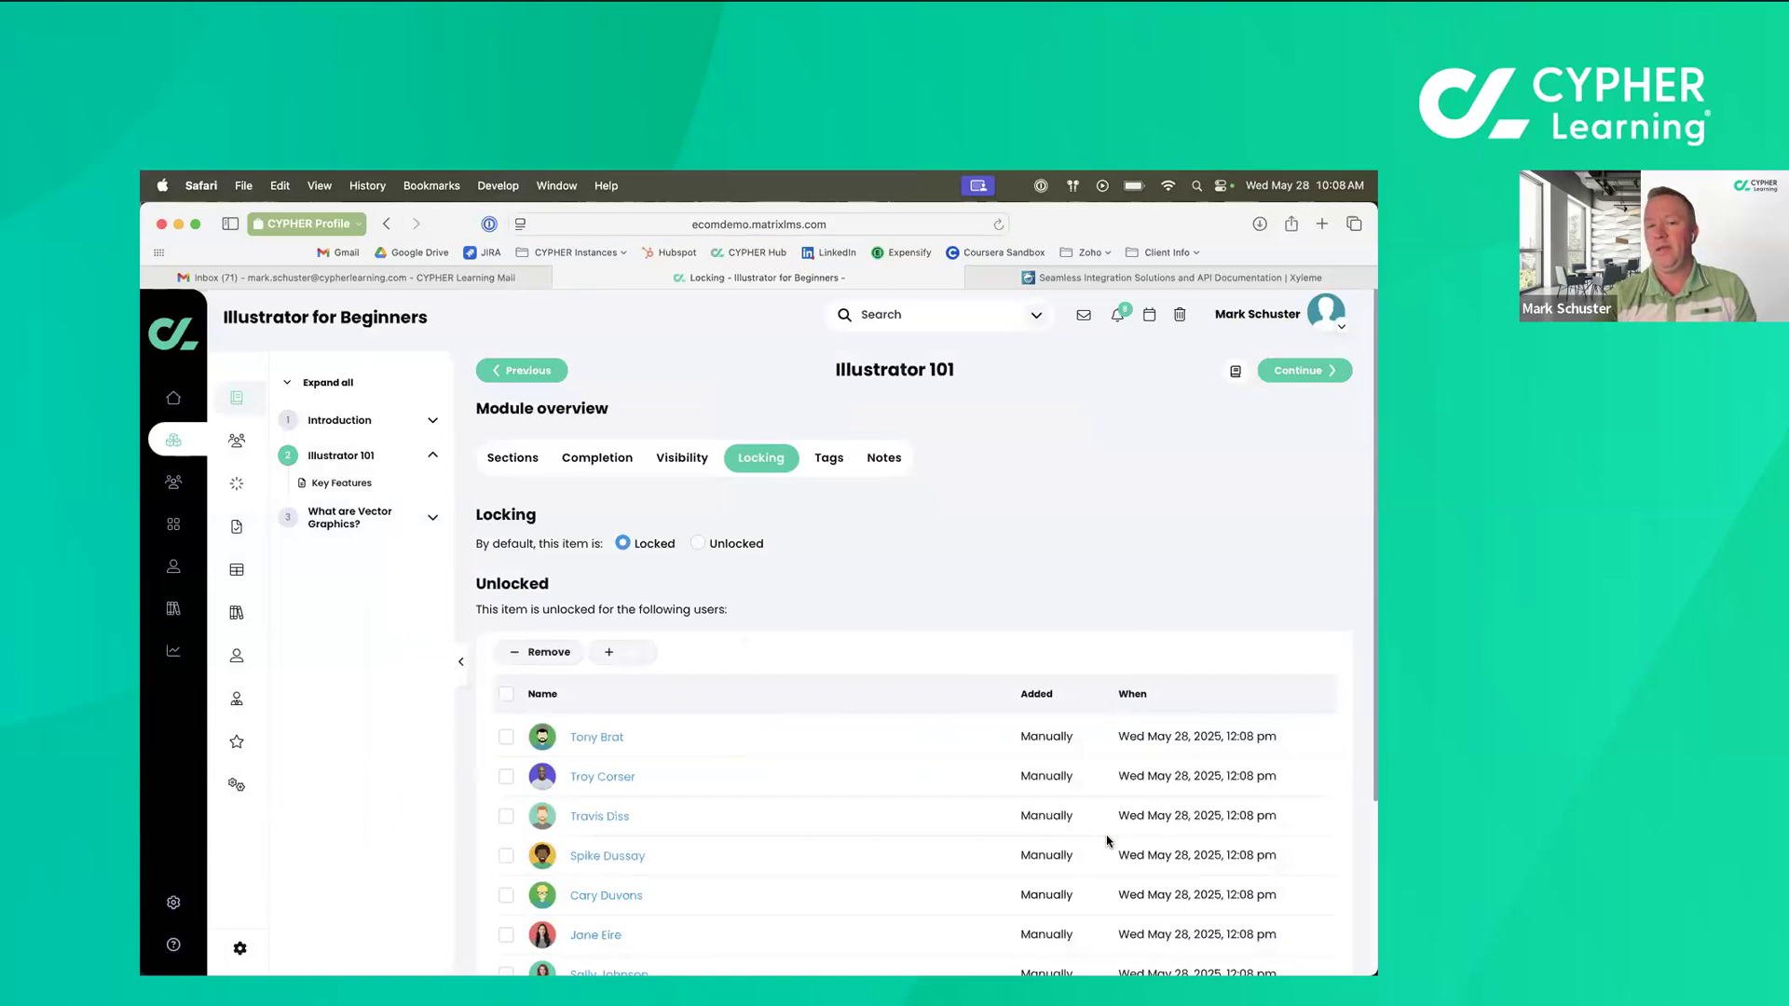
Remove the first listed learner from the users for whom the Illustrator 101 module is unlocked.
{"action": "left_click", "coordinate": [506, 738]}
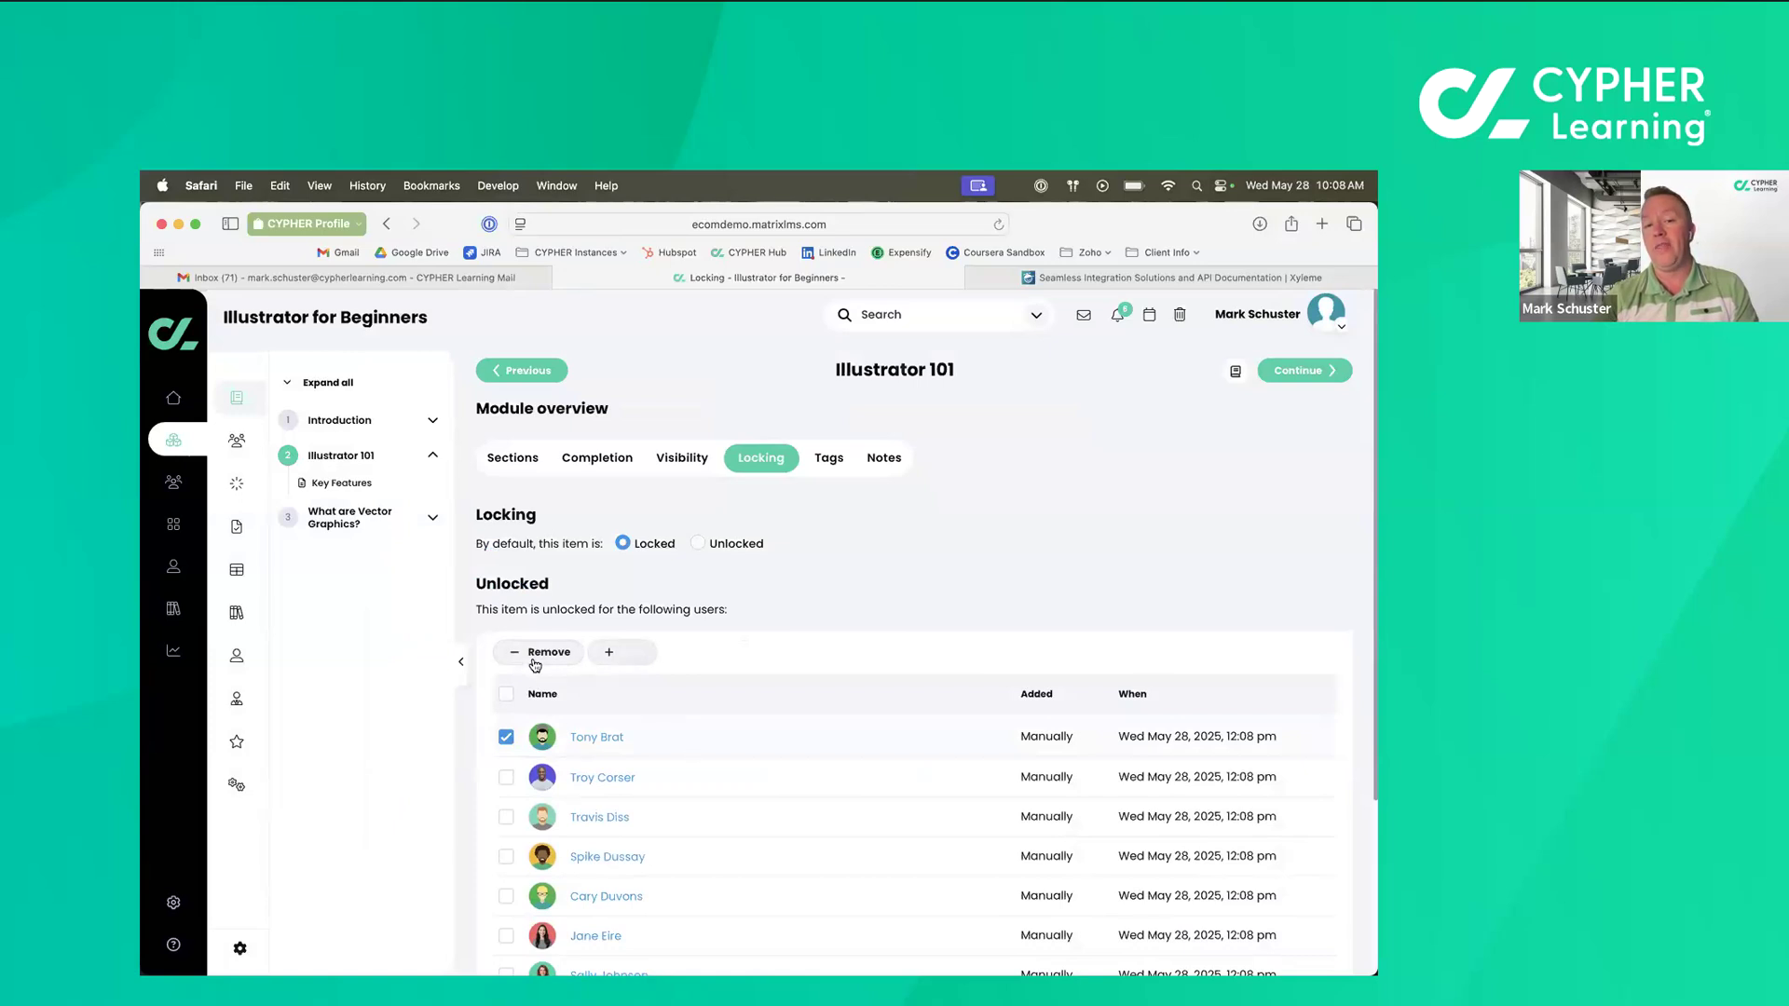
{"action": "left_click", "coordinate": [535, 663]}
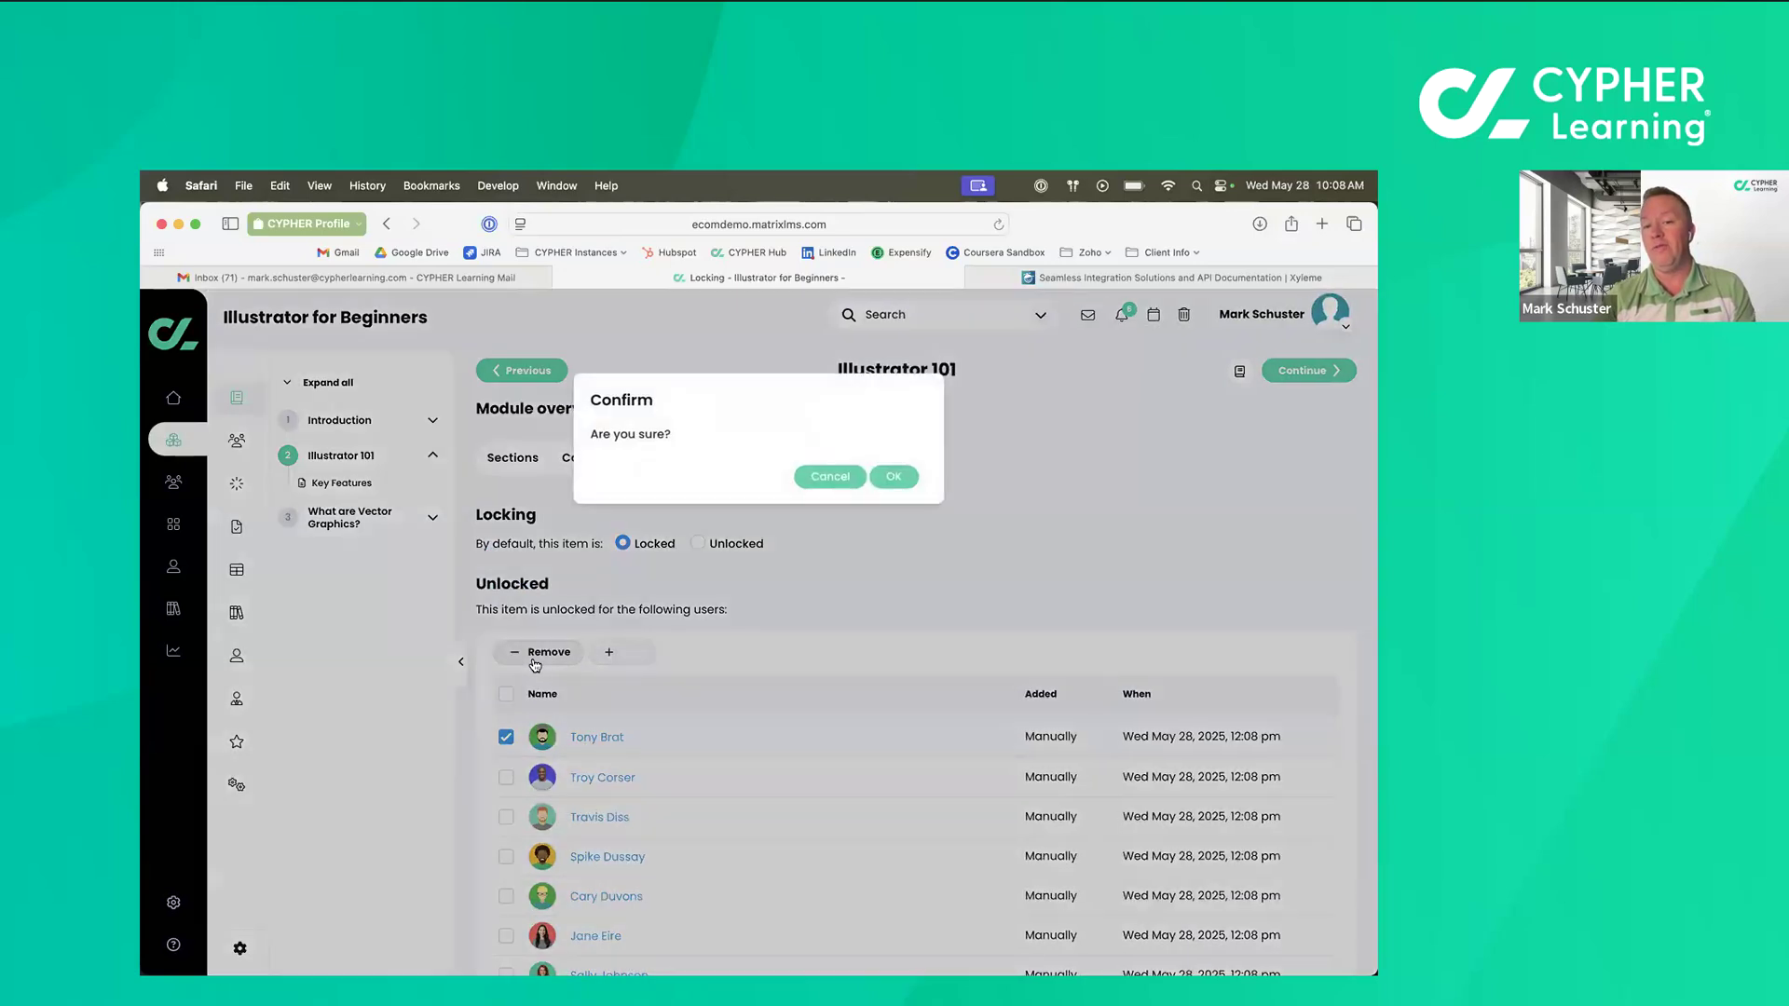
{"action": "left_click", "coordinate": [894, 478]}
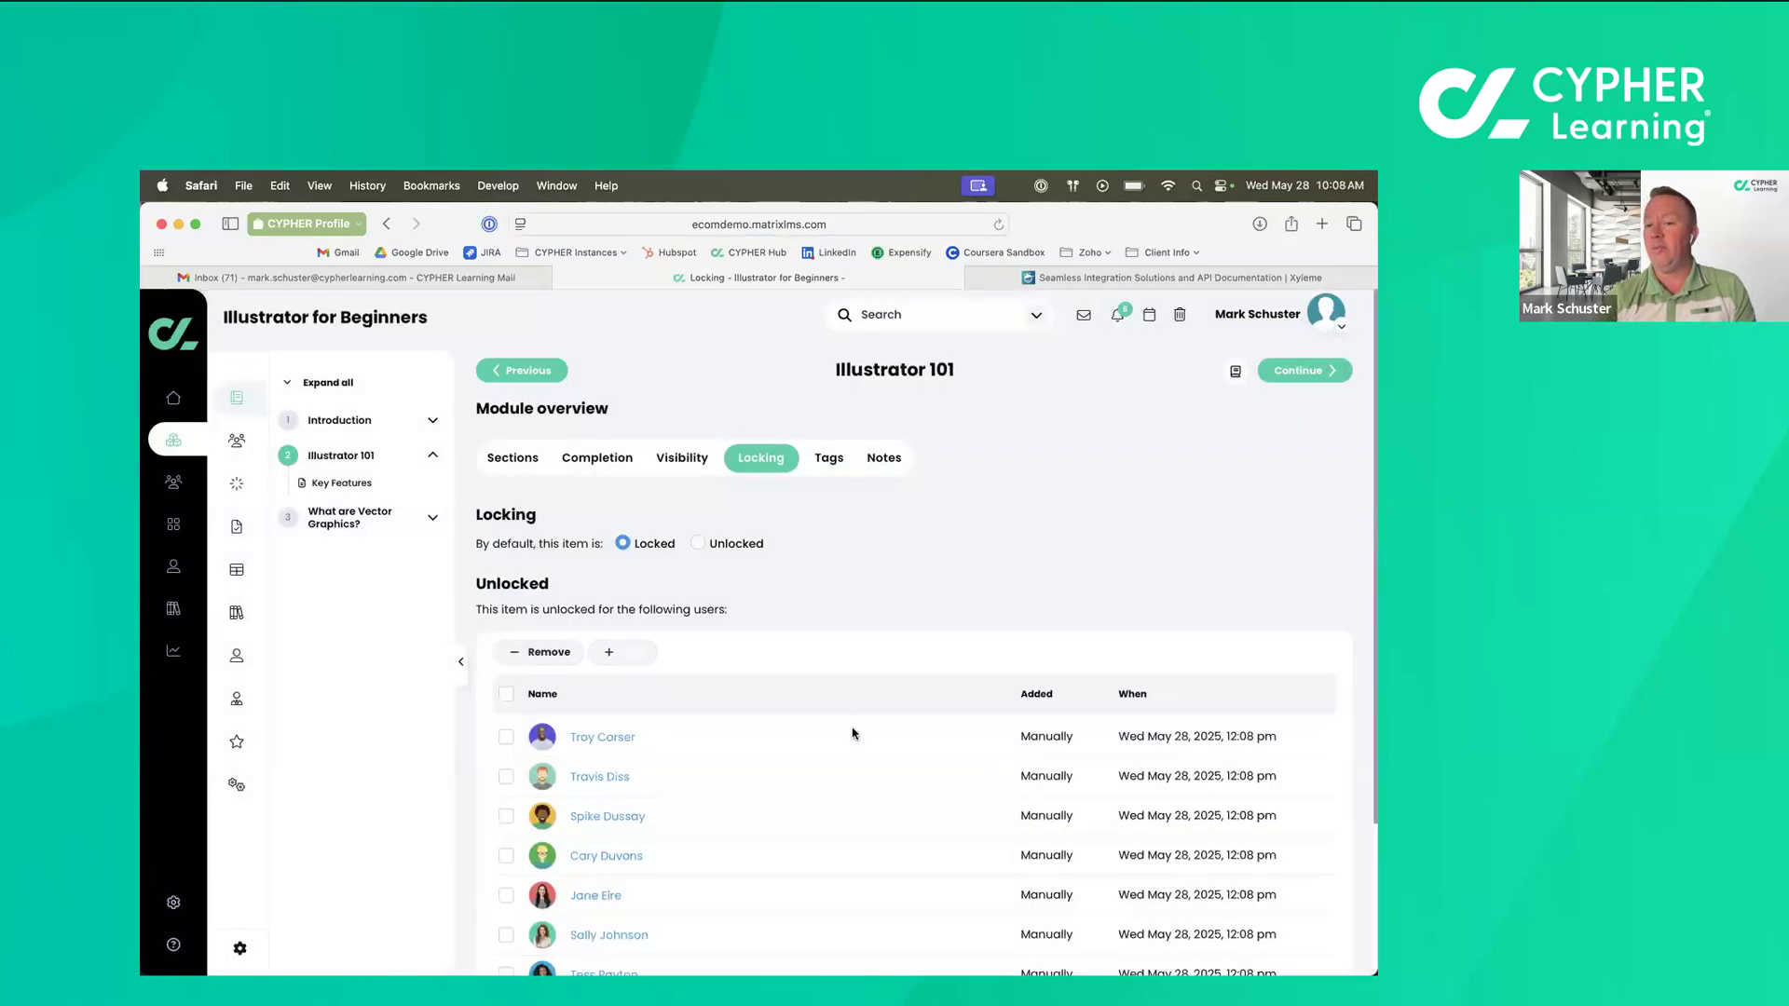
{"action": "scroll", "coordinate": [851, 733], "scroll_direction": "down", "scroll_amount": 2}
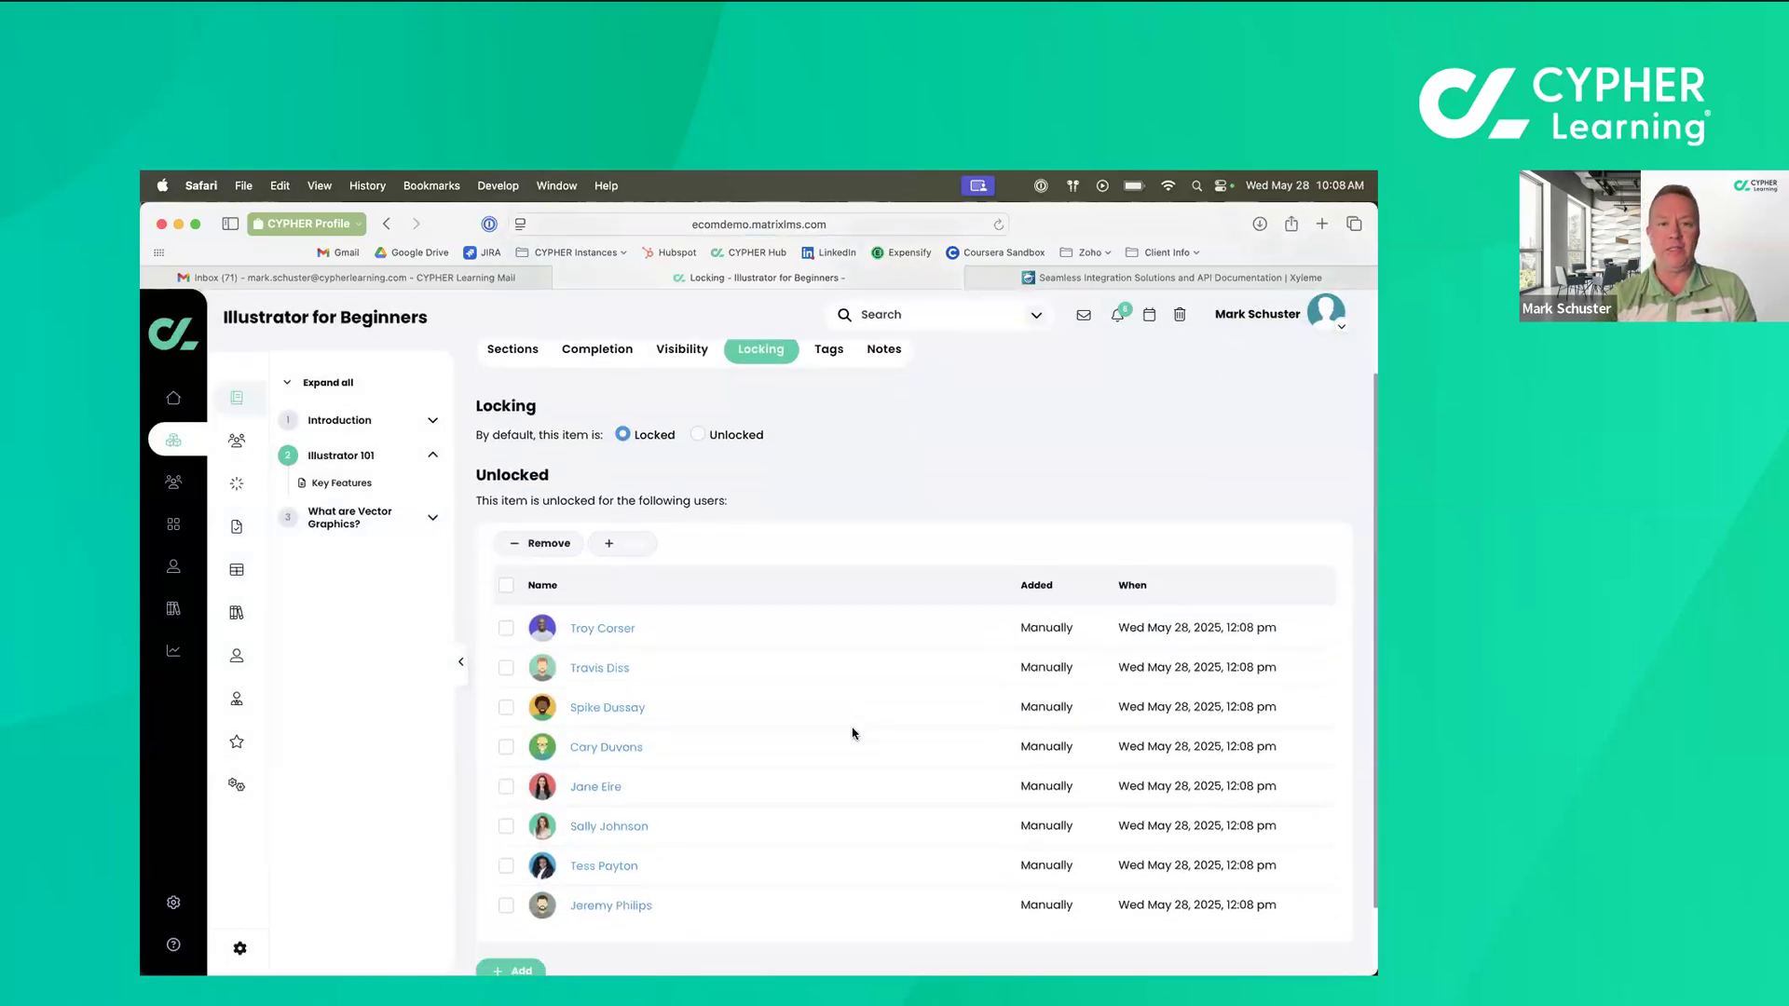
{"action": "scroll", "coordinate": [852, 733], "scroll_direction": "up", "scroll_amount": 2}
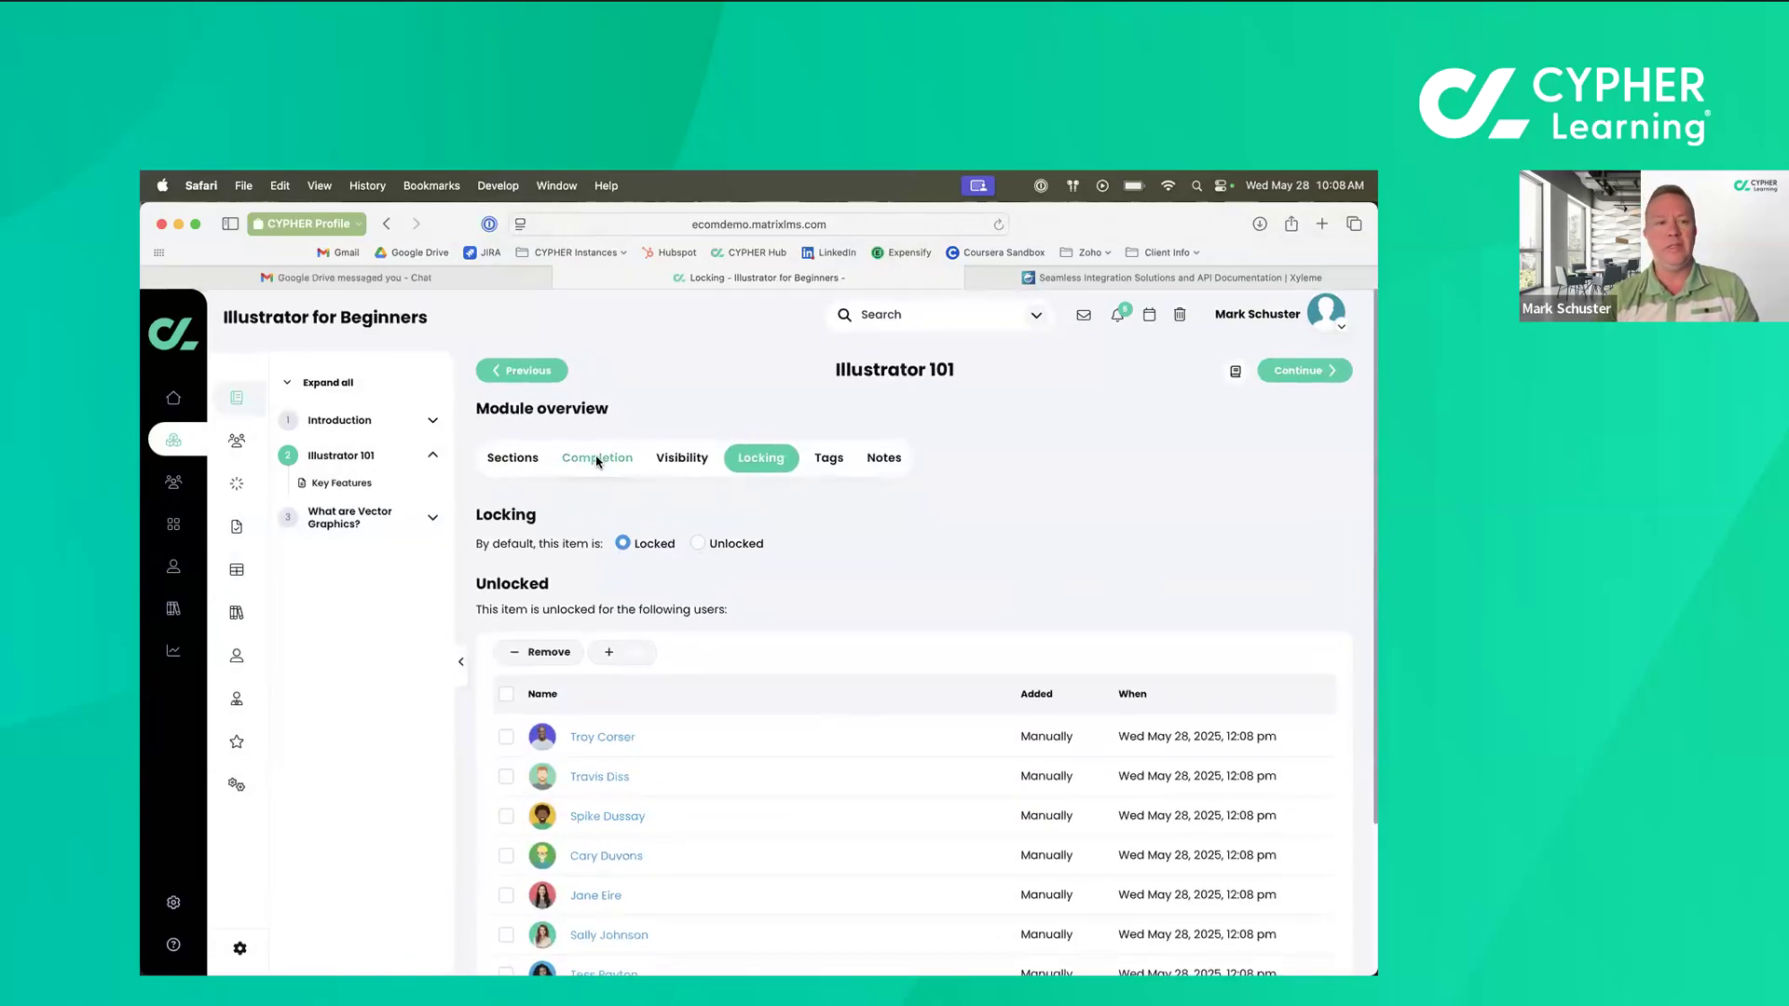
Start a completion action for Illustrator 101 that unlocks the What are Vector Graphics? module, with the message set to None.
{"action": "left_click", "coordinate": [597, 459]}
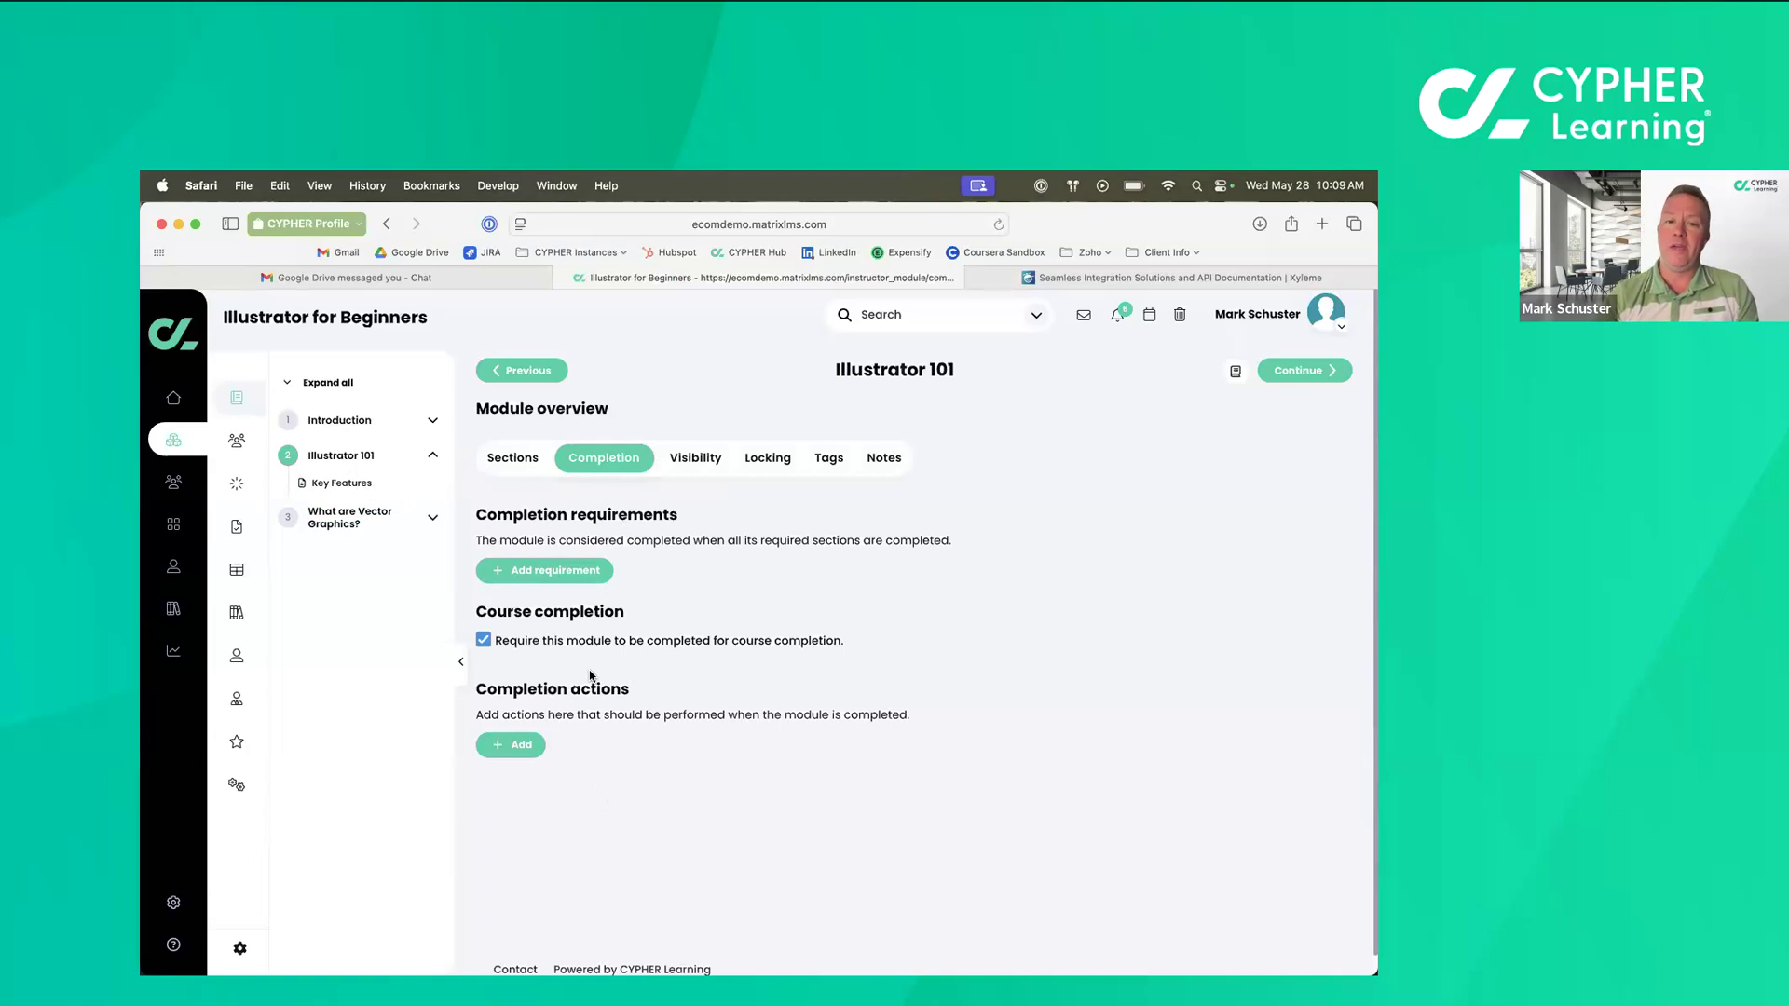
{"action": "left_click", "coordinate": [516, 747]}
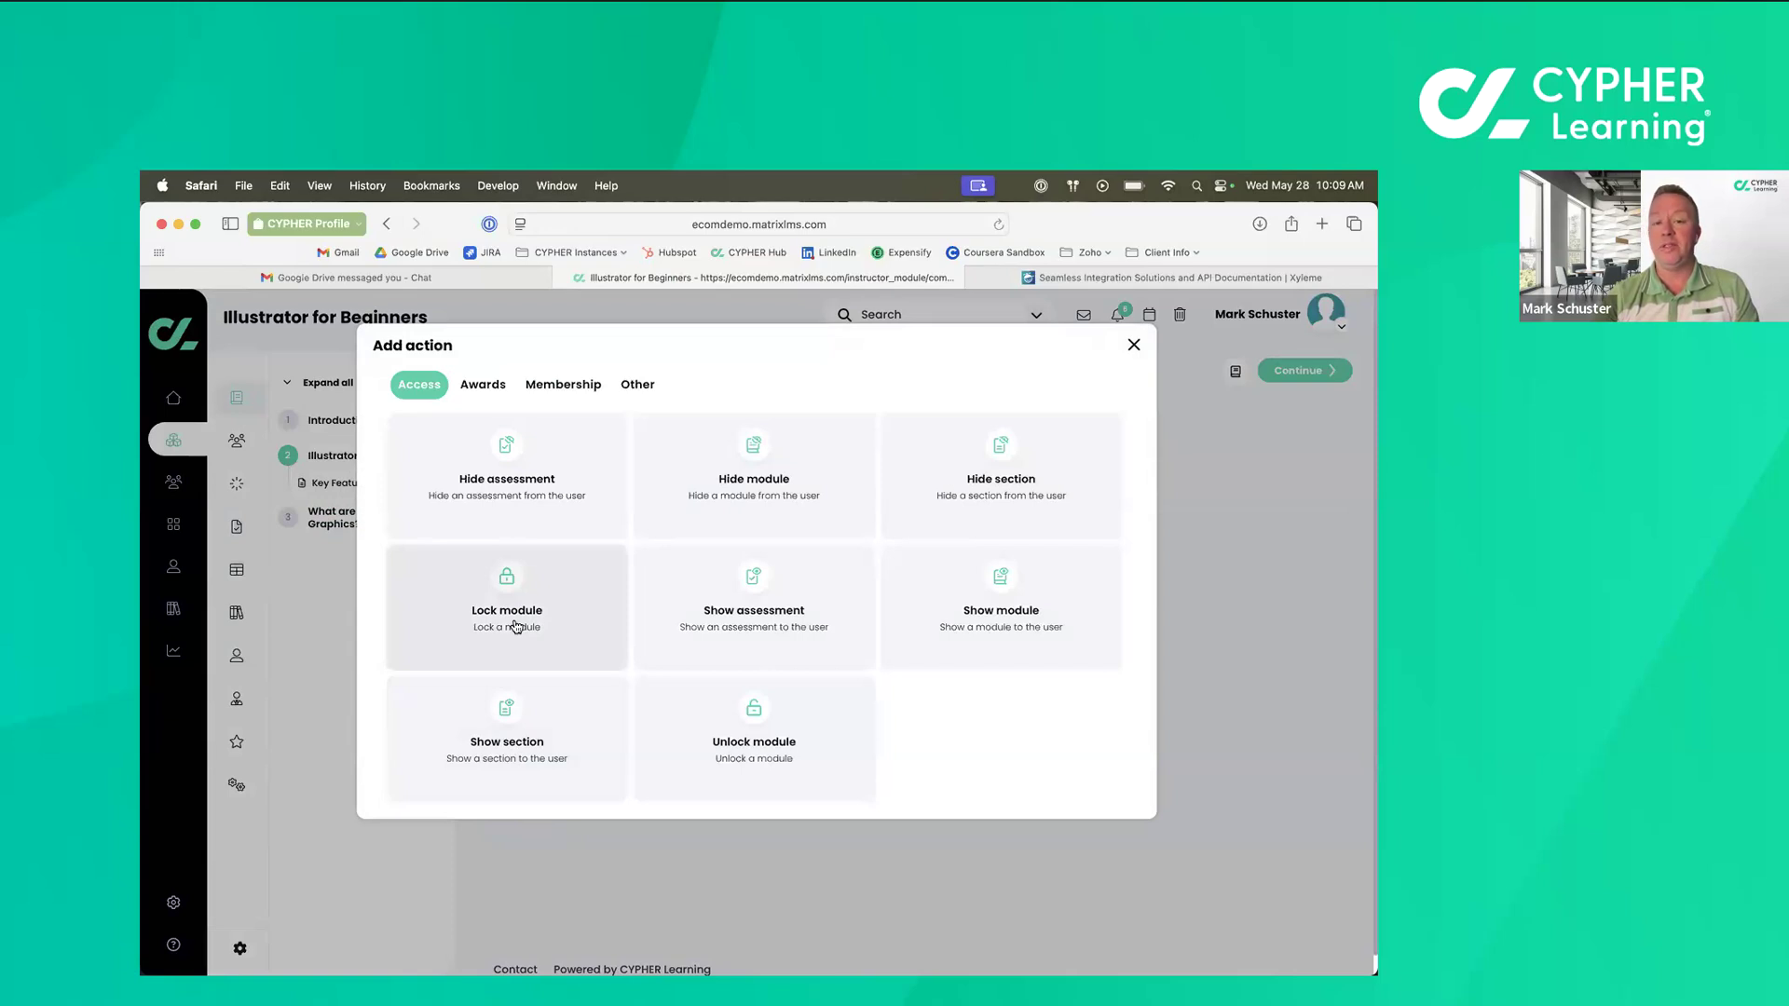
{"action": "left_click", "coordinate": [730, 727]}
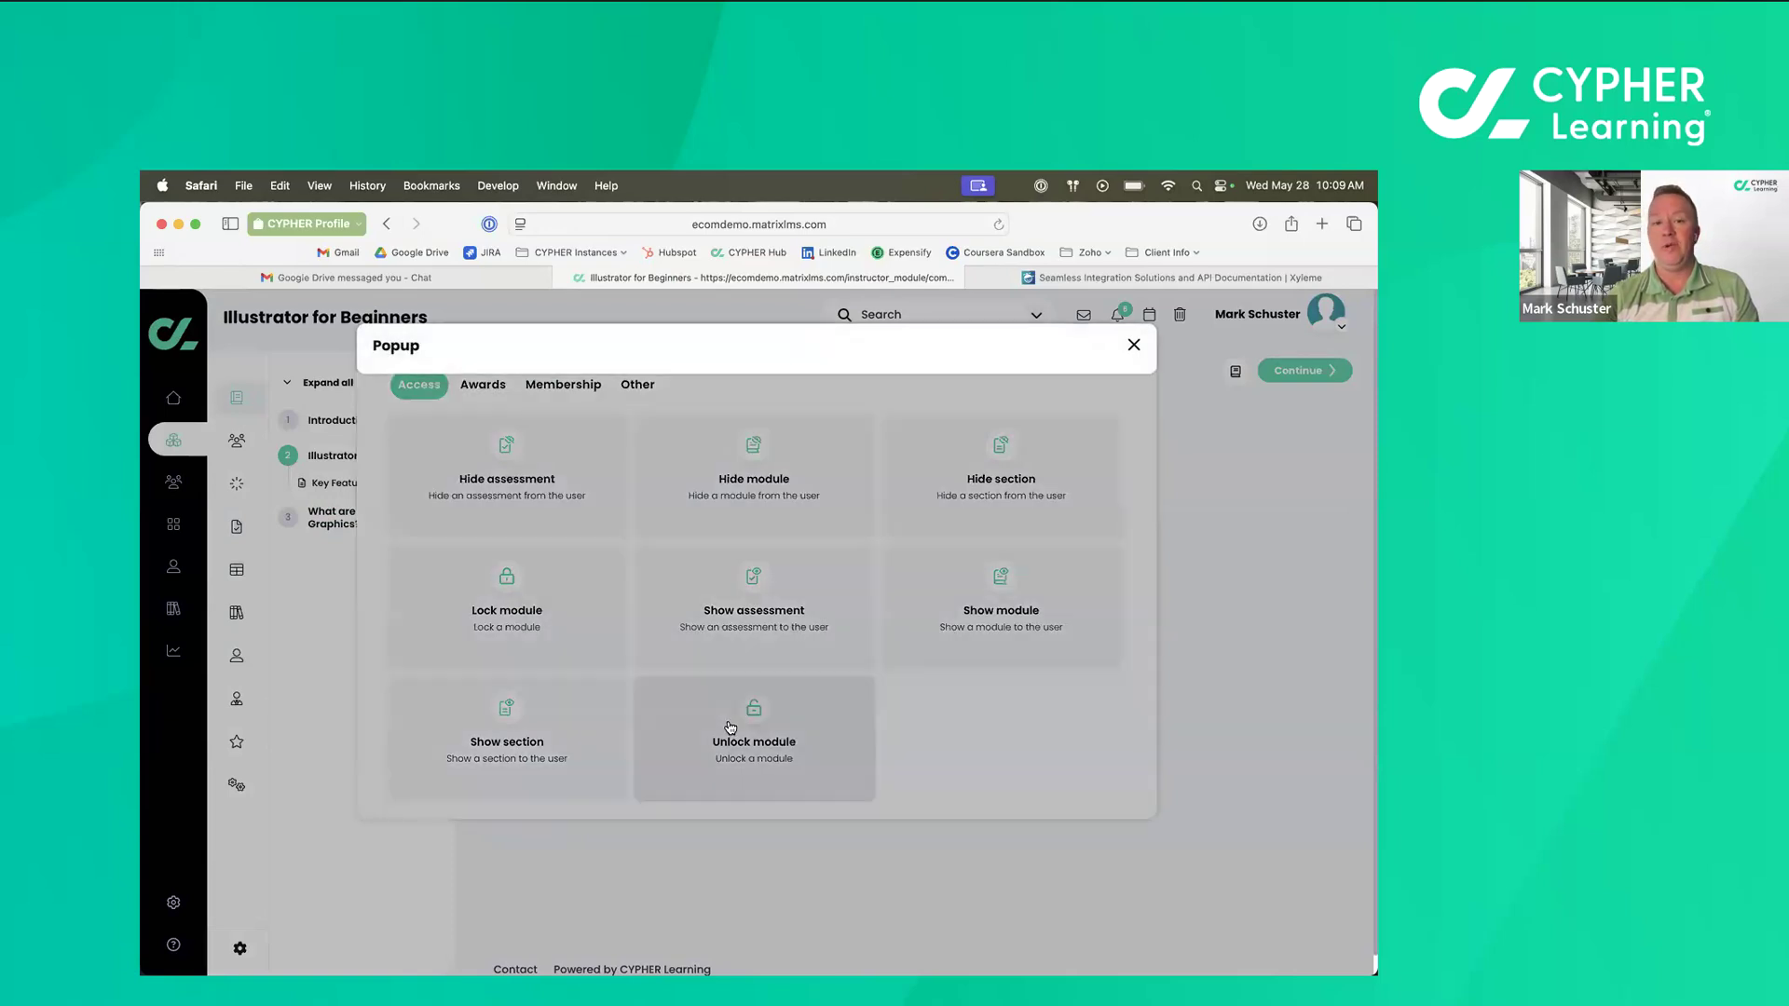
{"action": "left_click", "coordinate": [611, 382]}
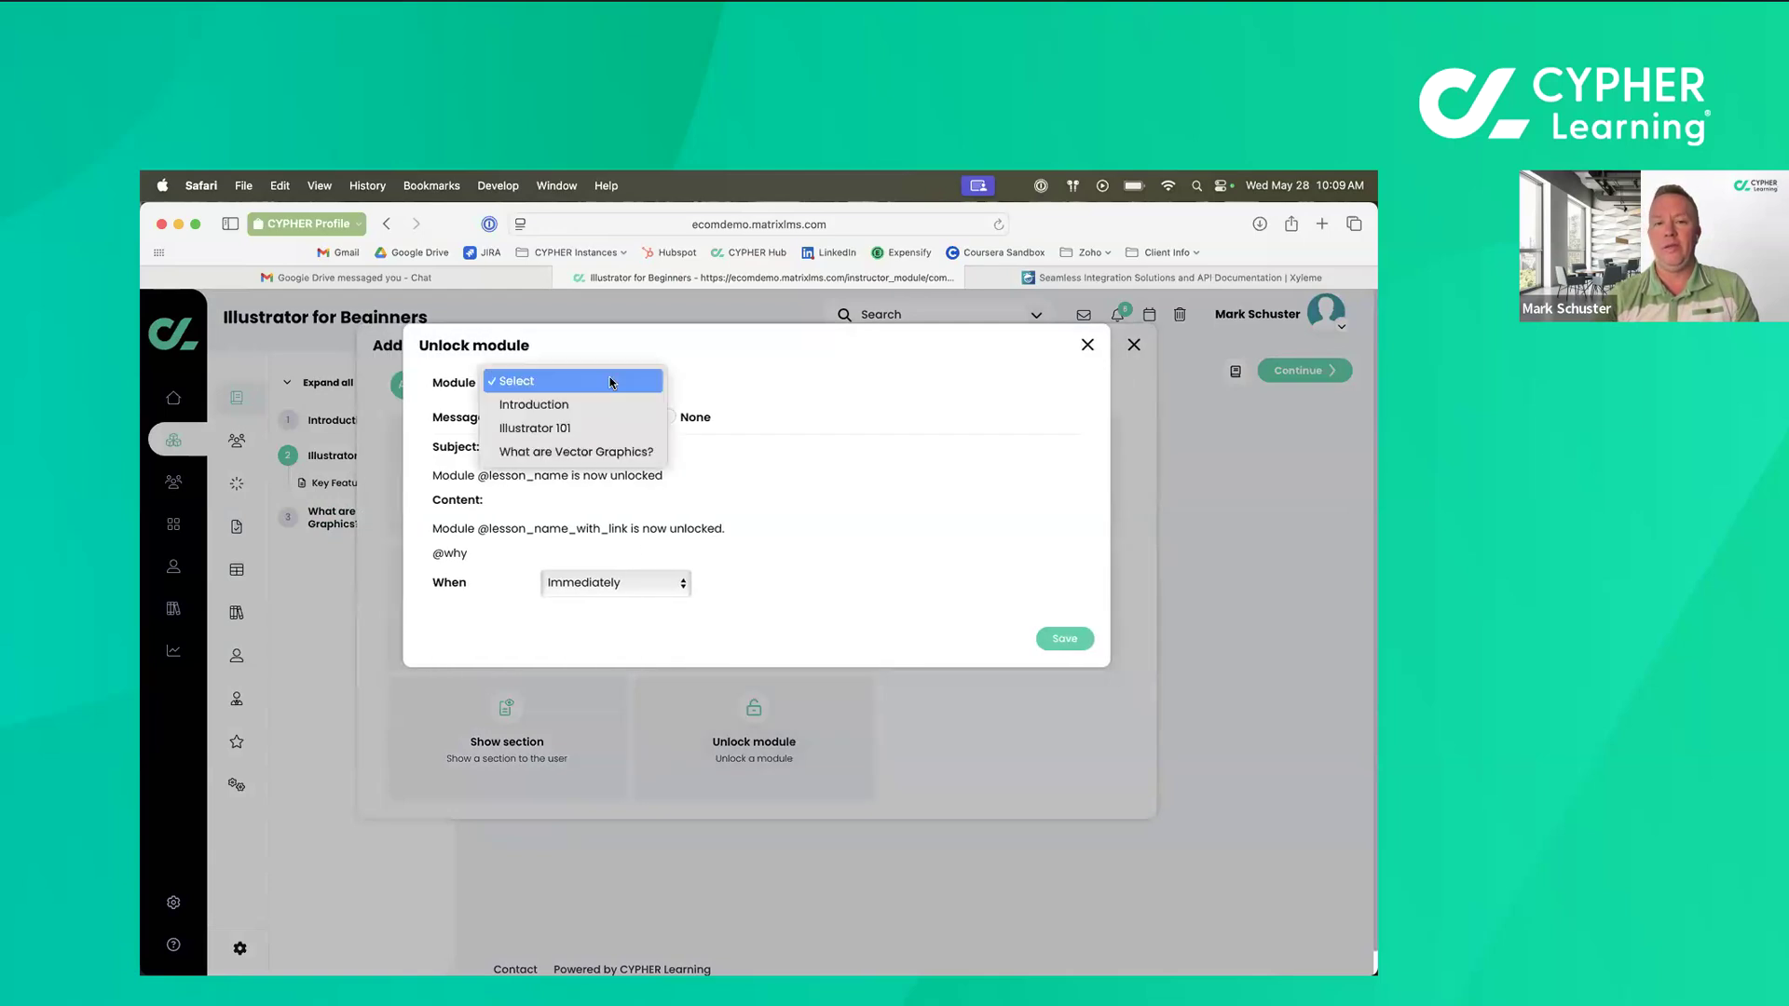
{"action": "left_click", "coordinate": [601, 453]}
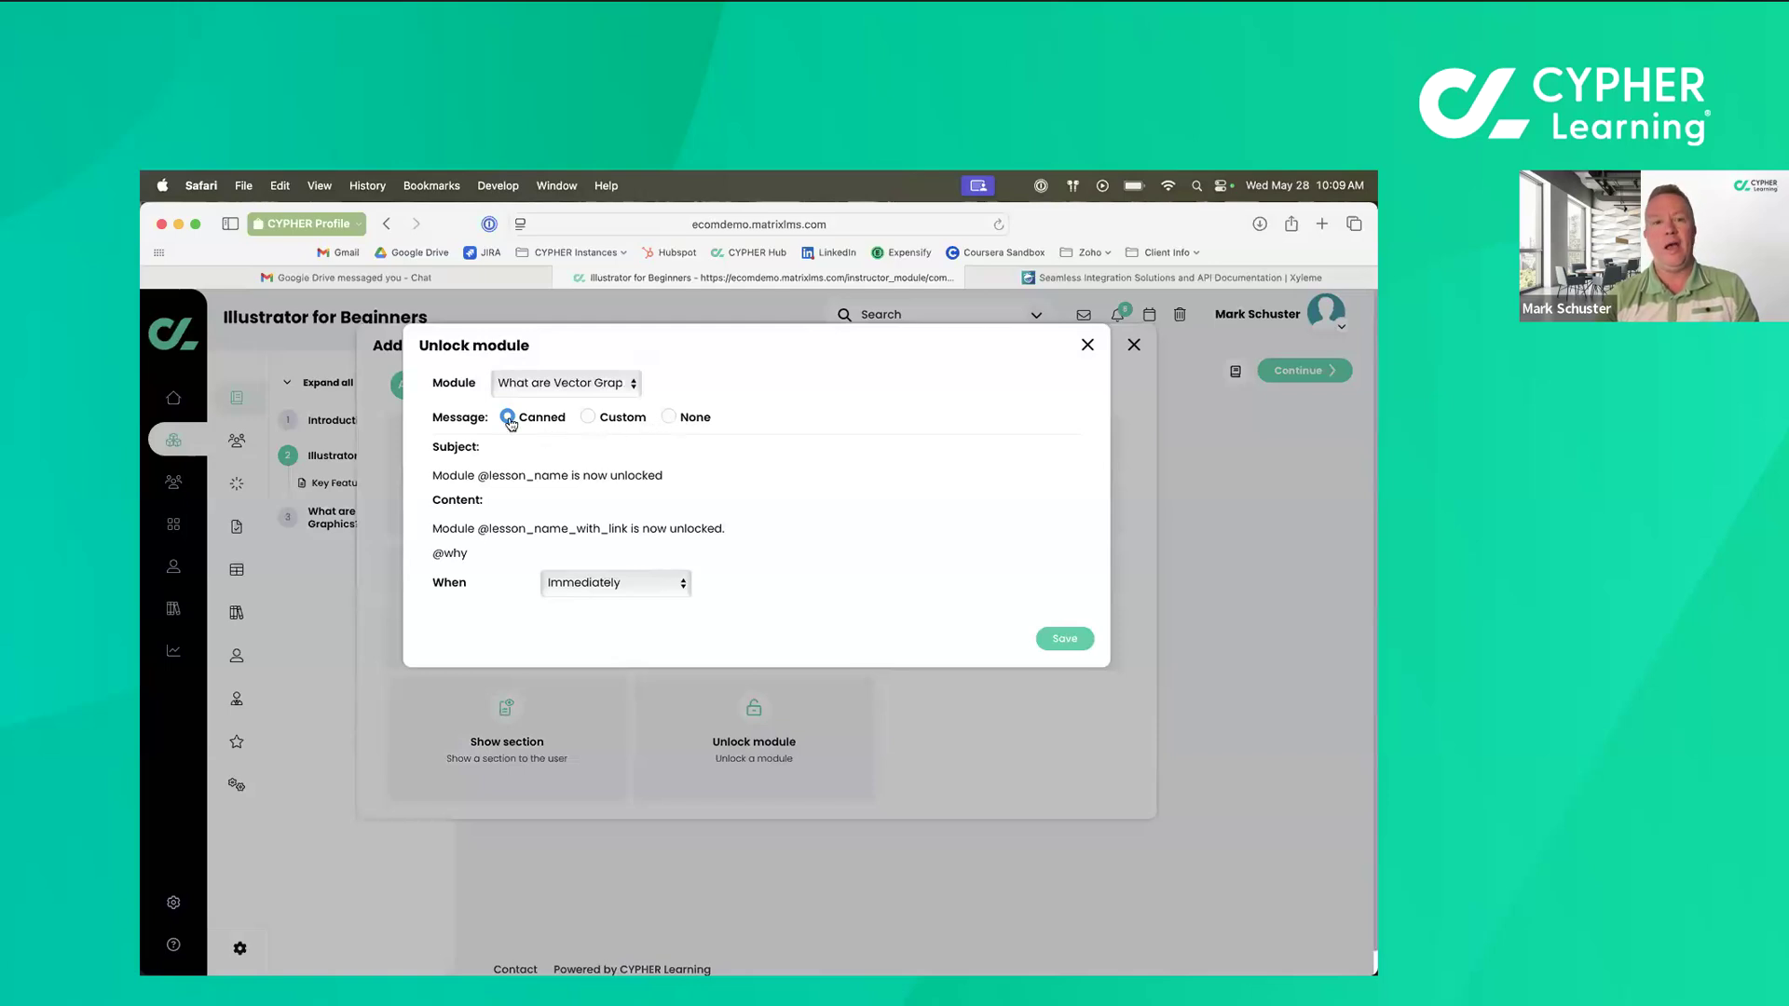
{"action": "left_click", "coordinate": [590, 417]}
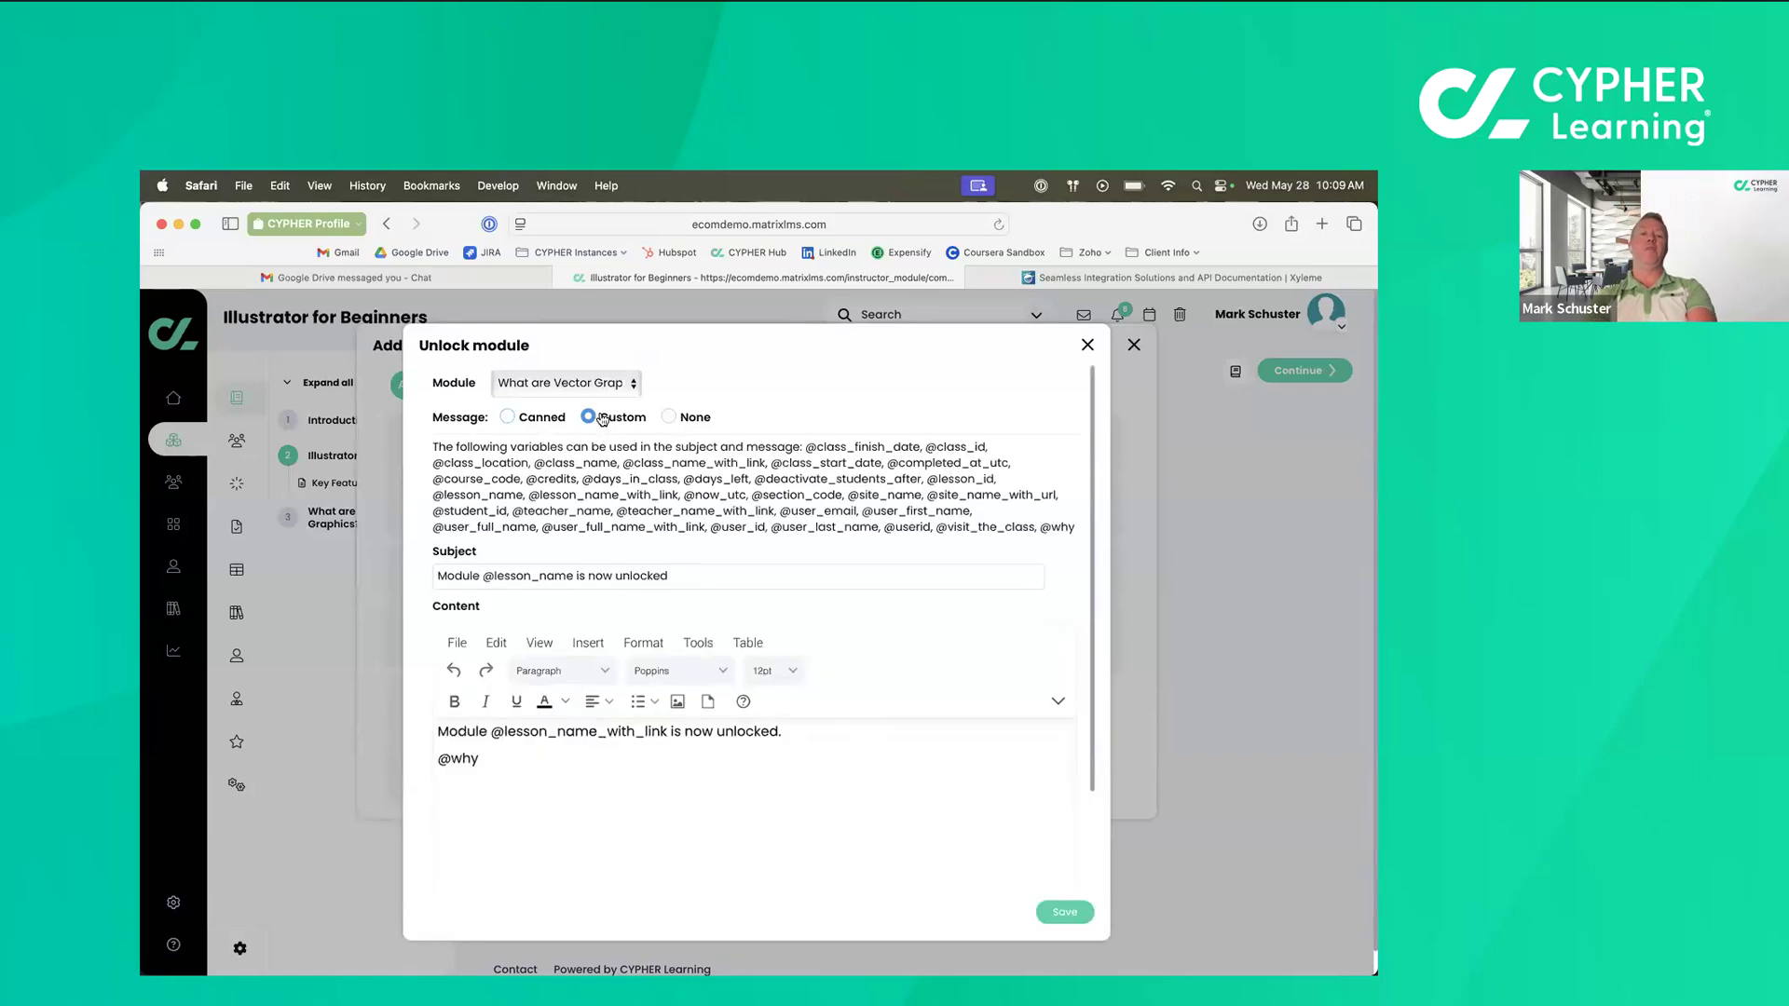
{"action": "left_click", "coordinate": [670, 418]}
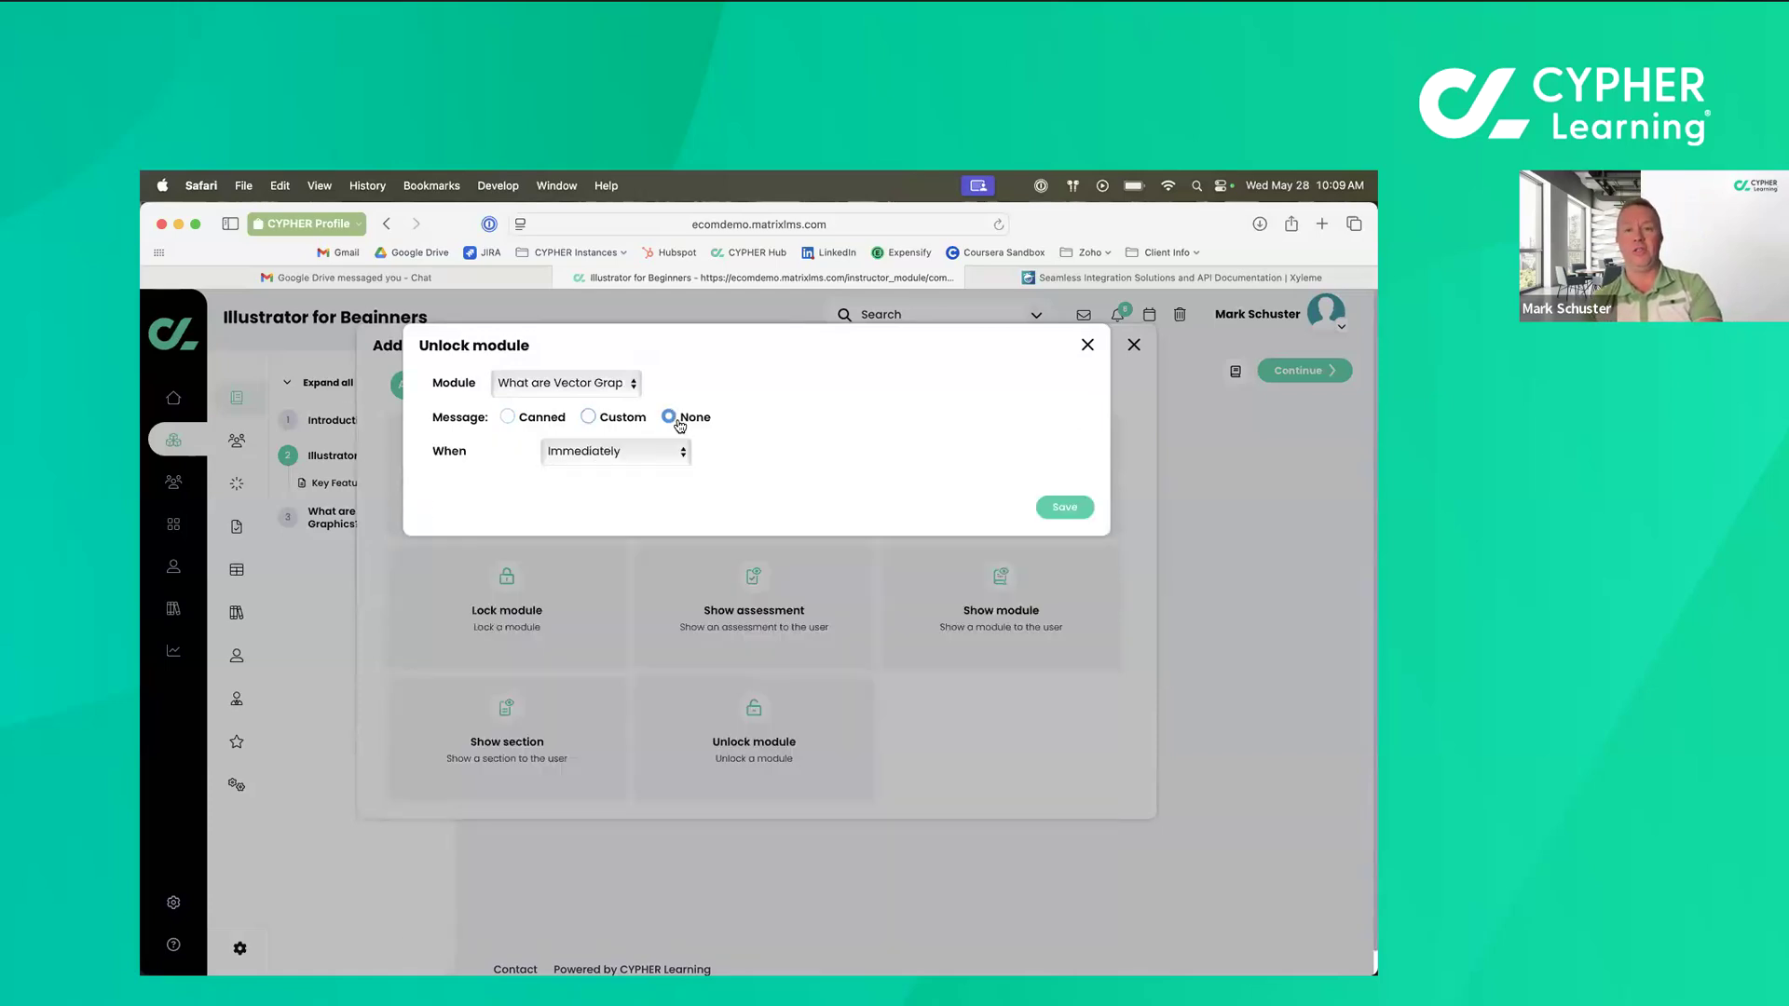
Set the unlock action to run after a specified time of 1 day and save it.
{"action": "left_click", "coordinate": [665, 460]}
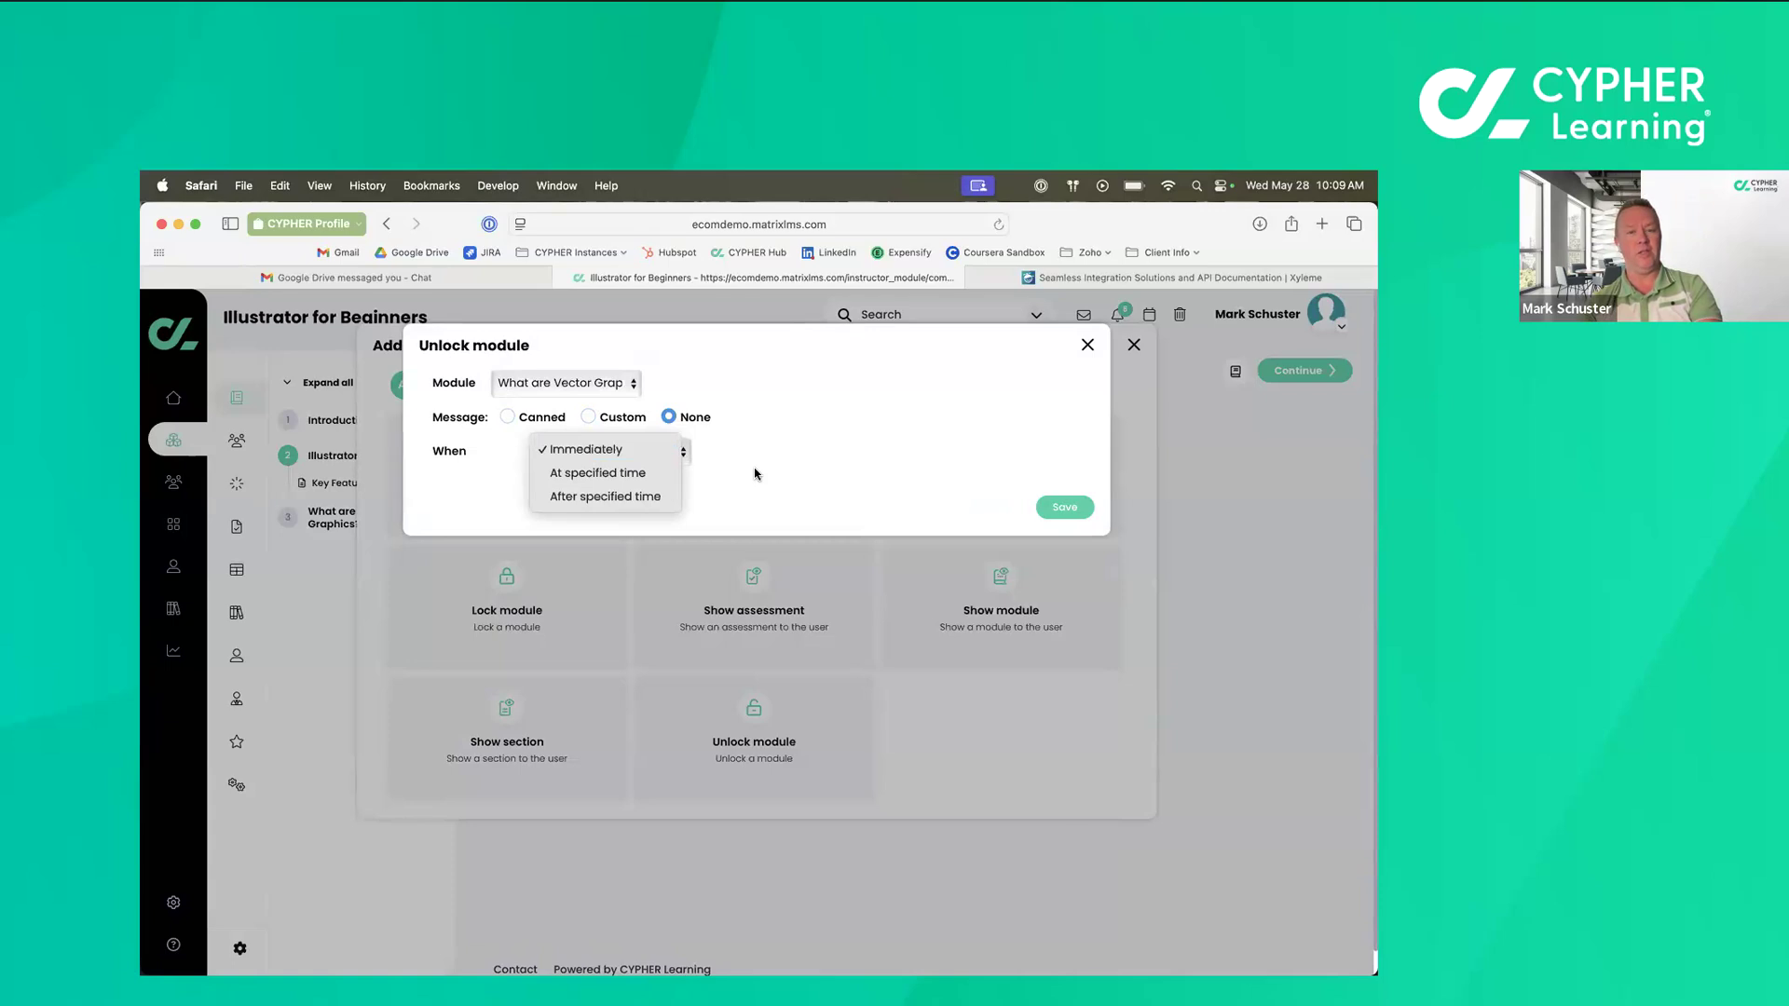
{"action": "left_click", "coordinate": [640, 473]}
{"action": "left_click", "coordinate": [681, 454]}
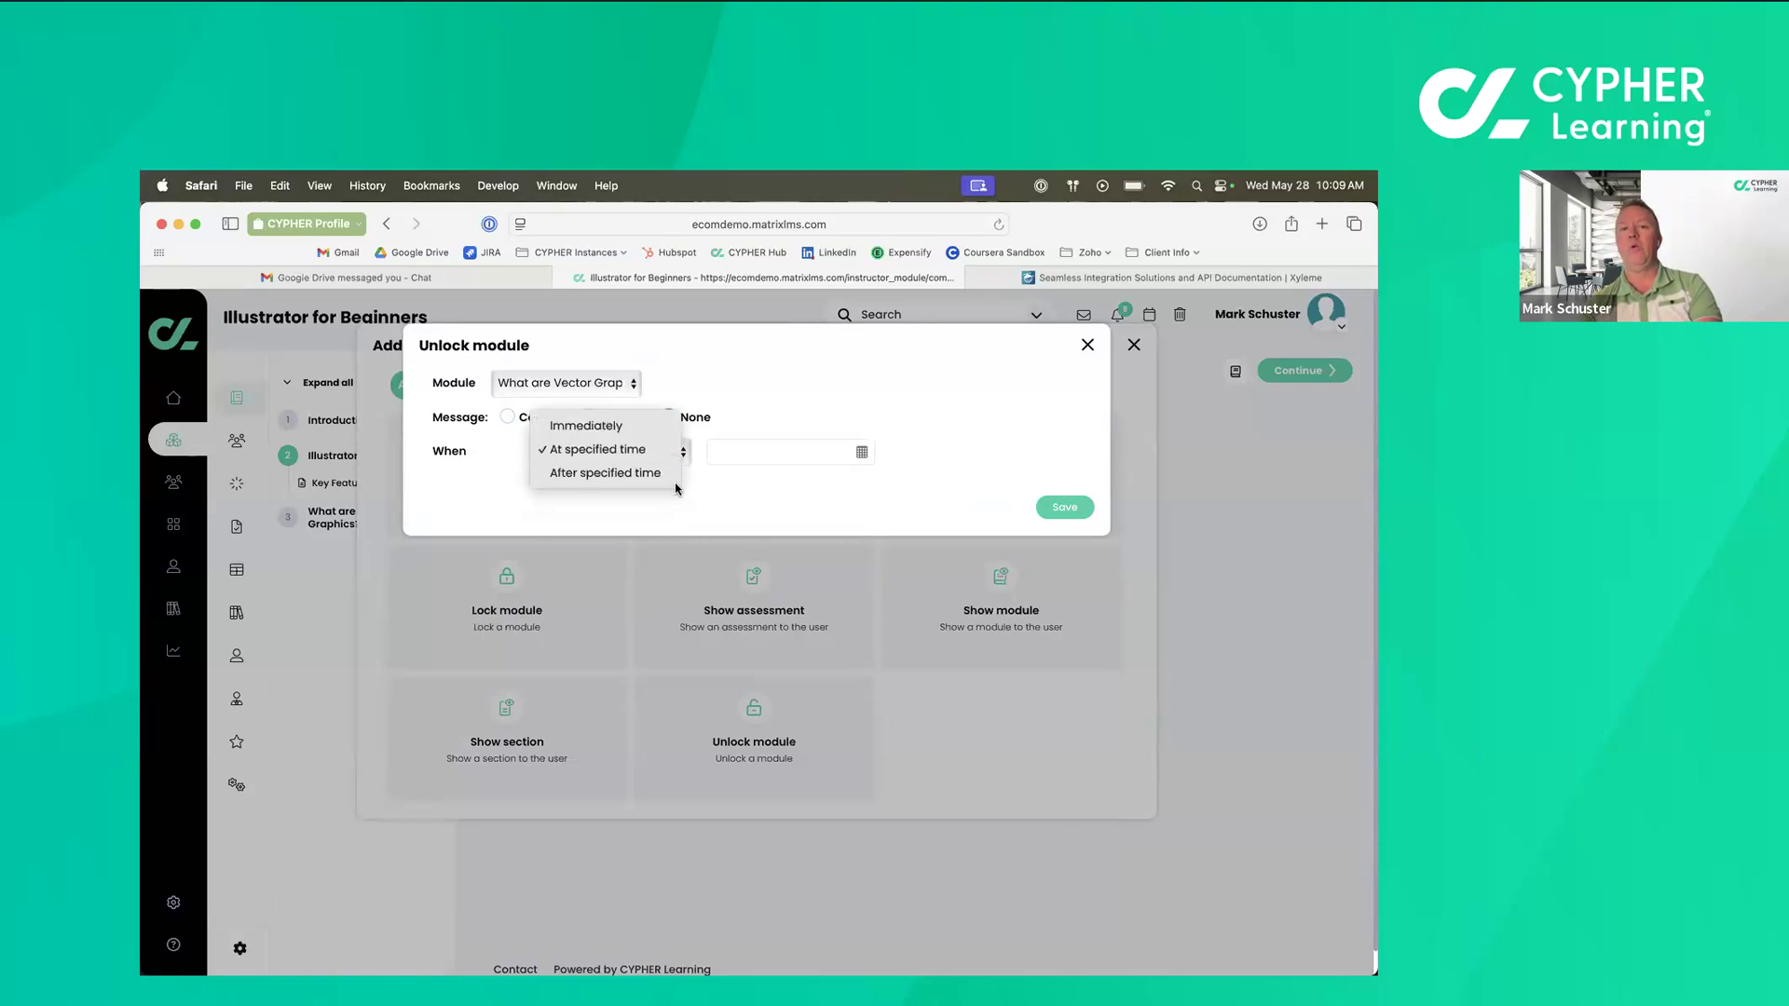
{"action": "left_click", "coordinate": [657, 476]}
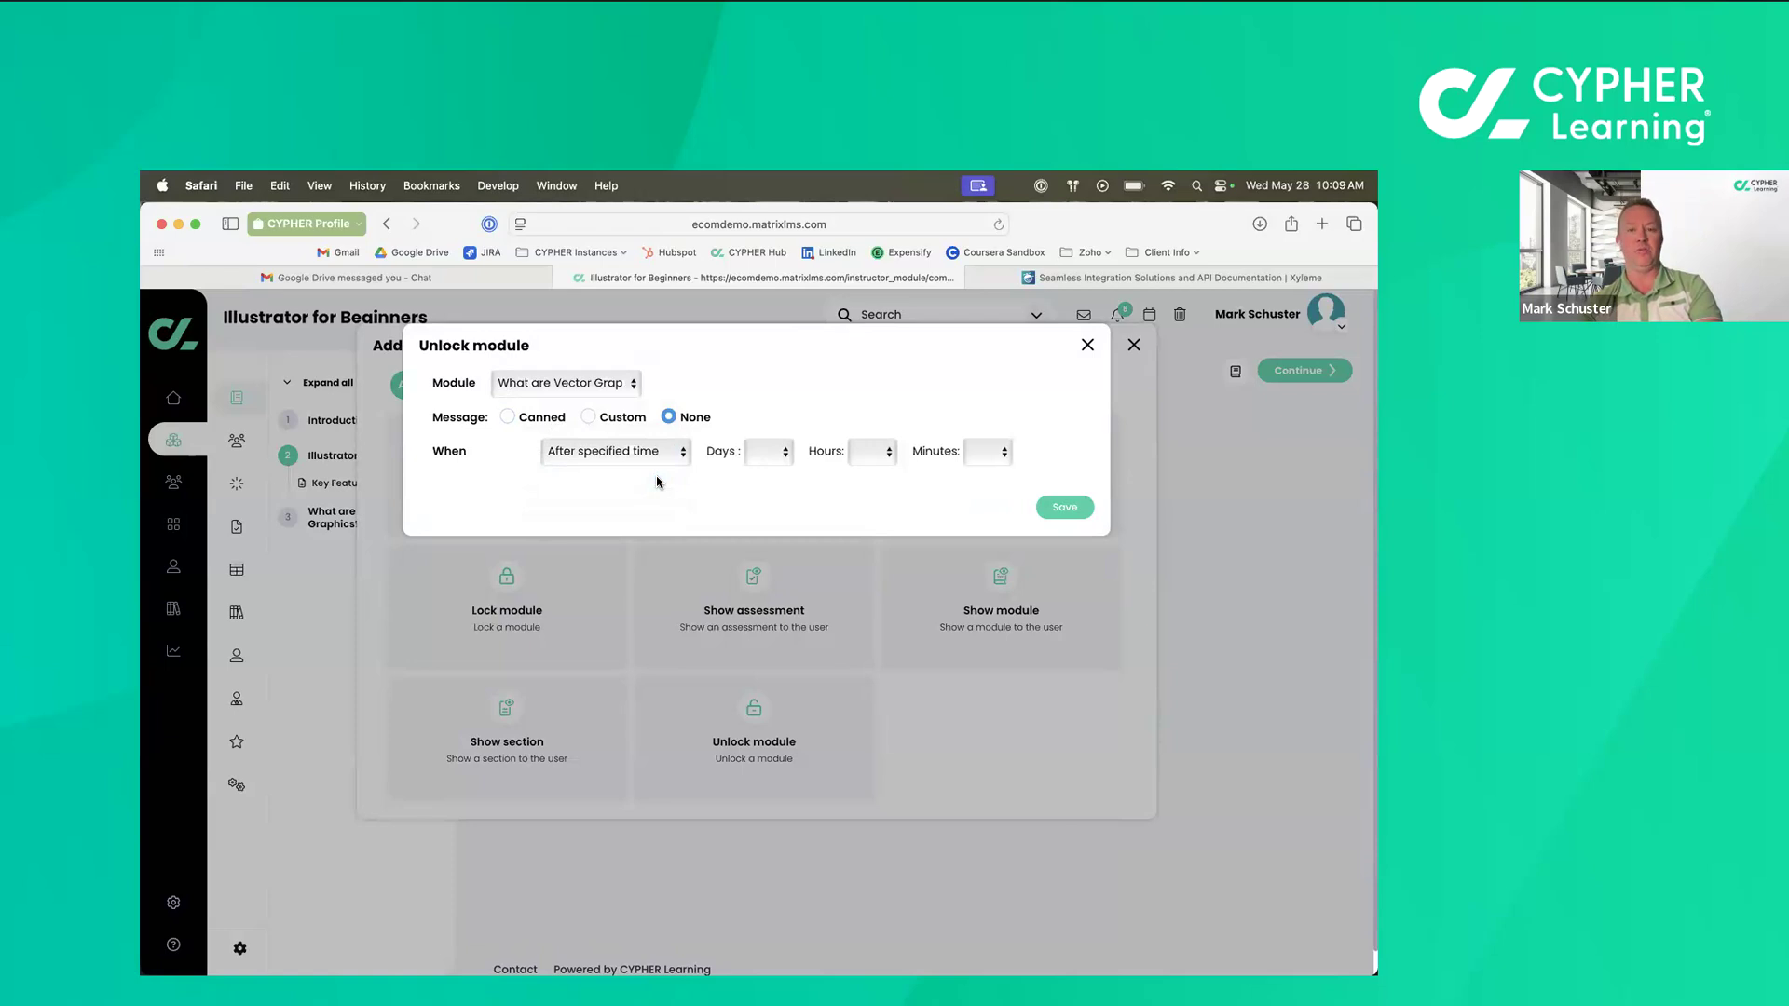
{"action": "left_click", "coordinate": [778, 454]}
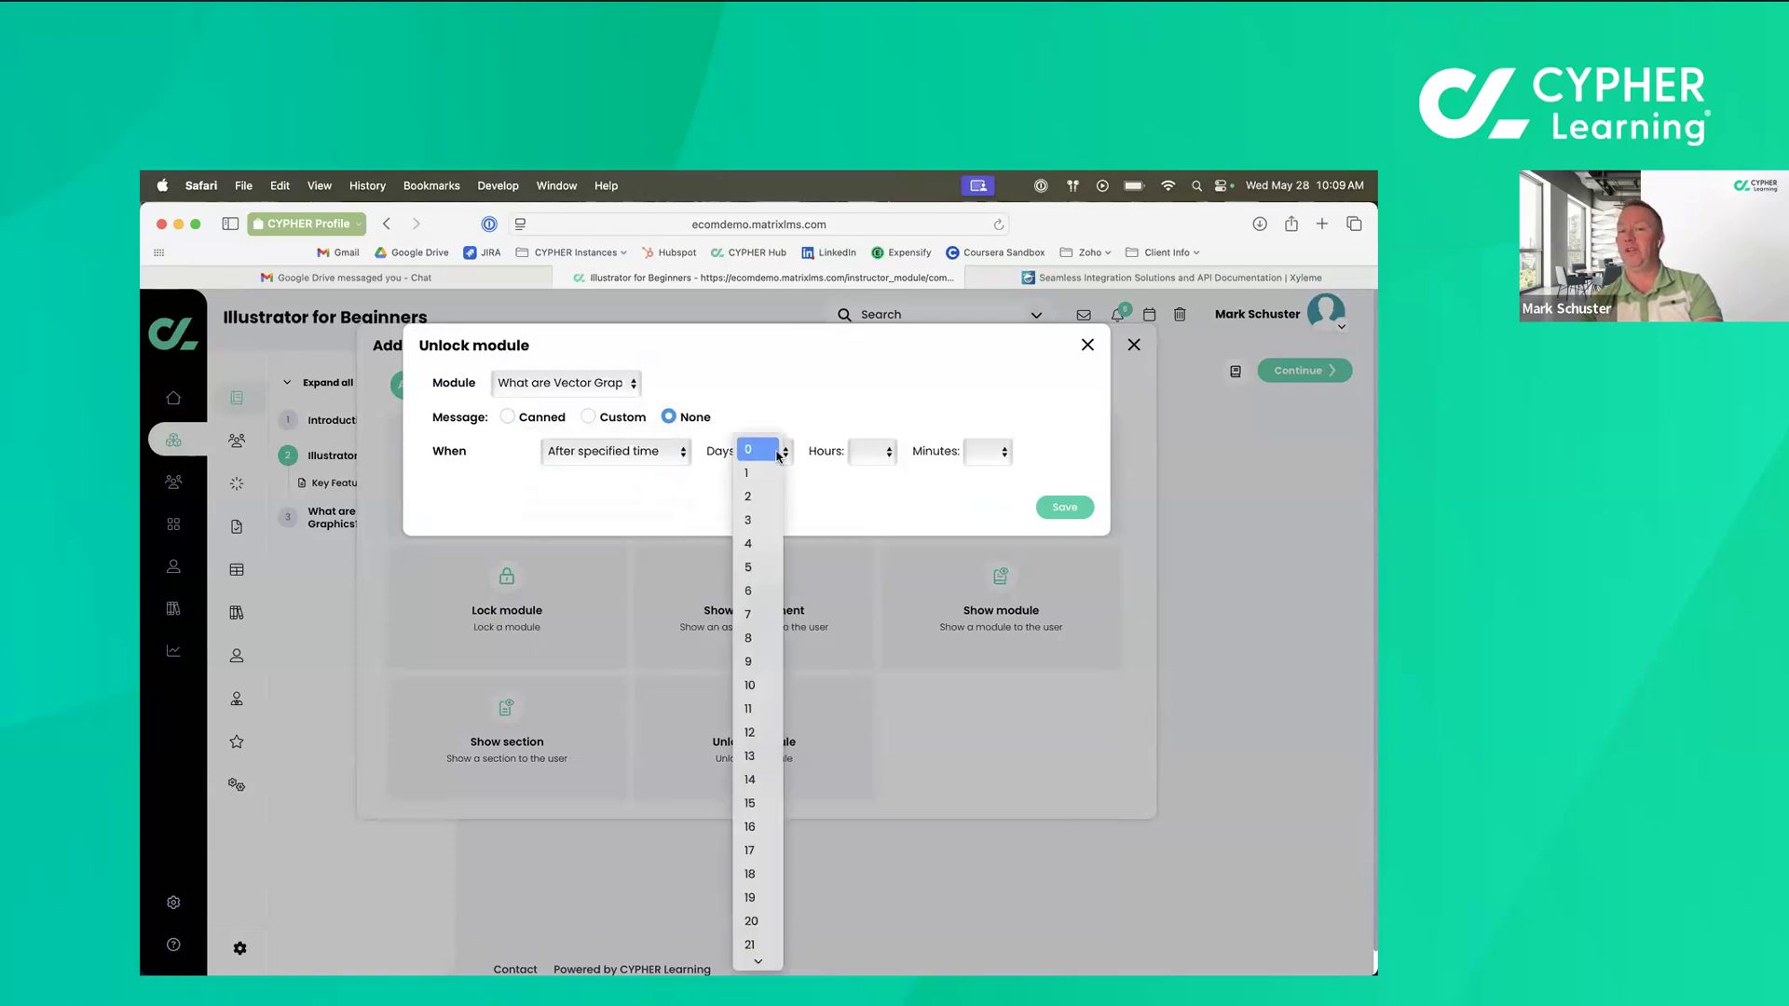
{"action": "left_click", "coordinate": [769, 477]}
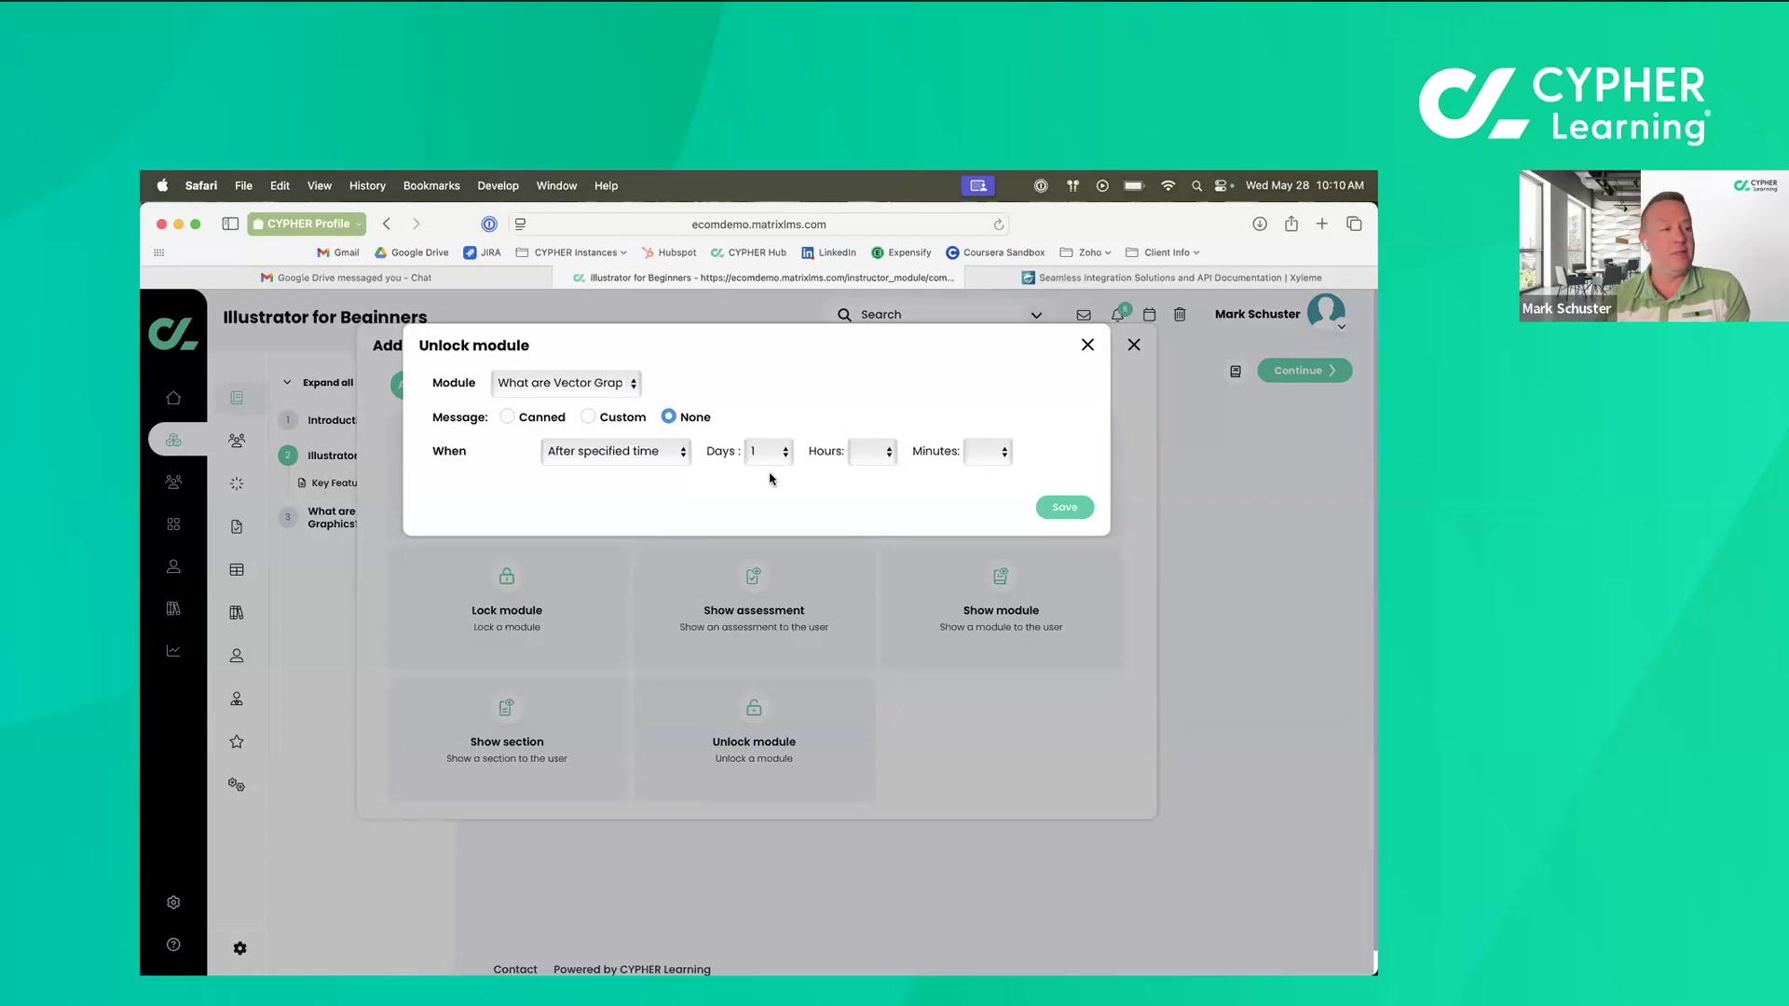
{"action": "left_click", "coordinate": [1067, 507]}
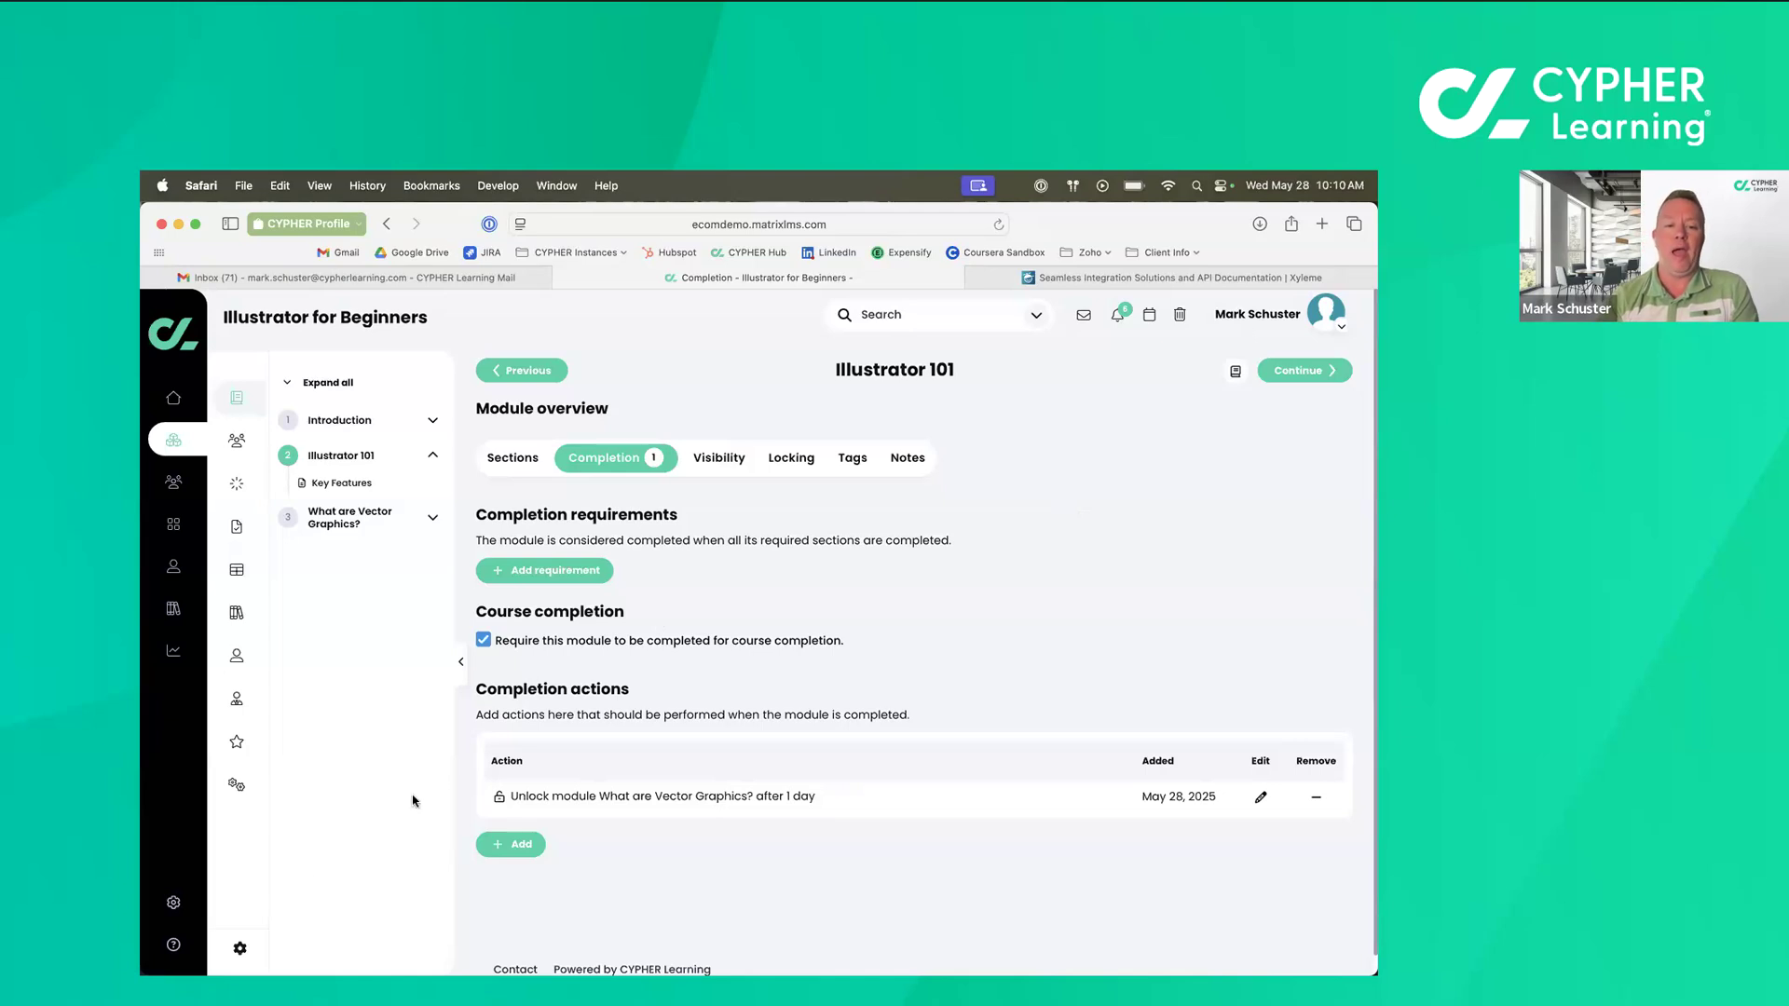
In the course's enrollment settings, start an enrollment action that unlocks the Illustrator 101 module with no message.
{"action": "left_click", "coordinate": [240, 948]}
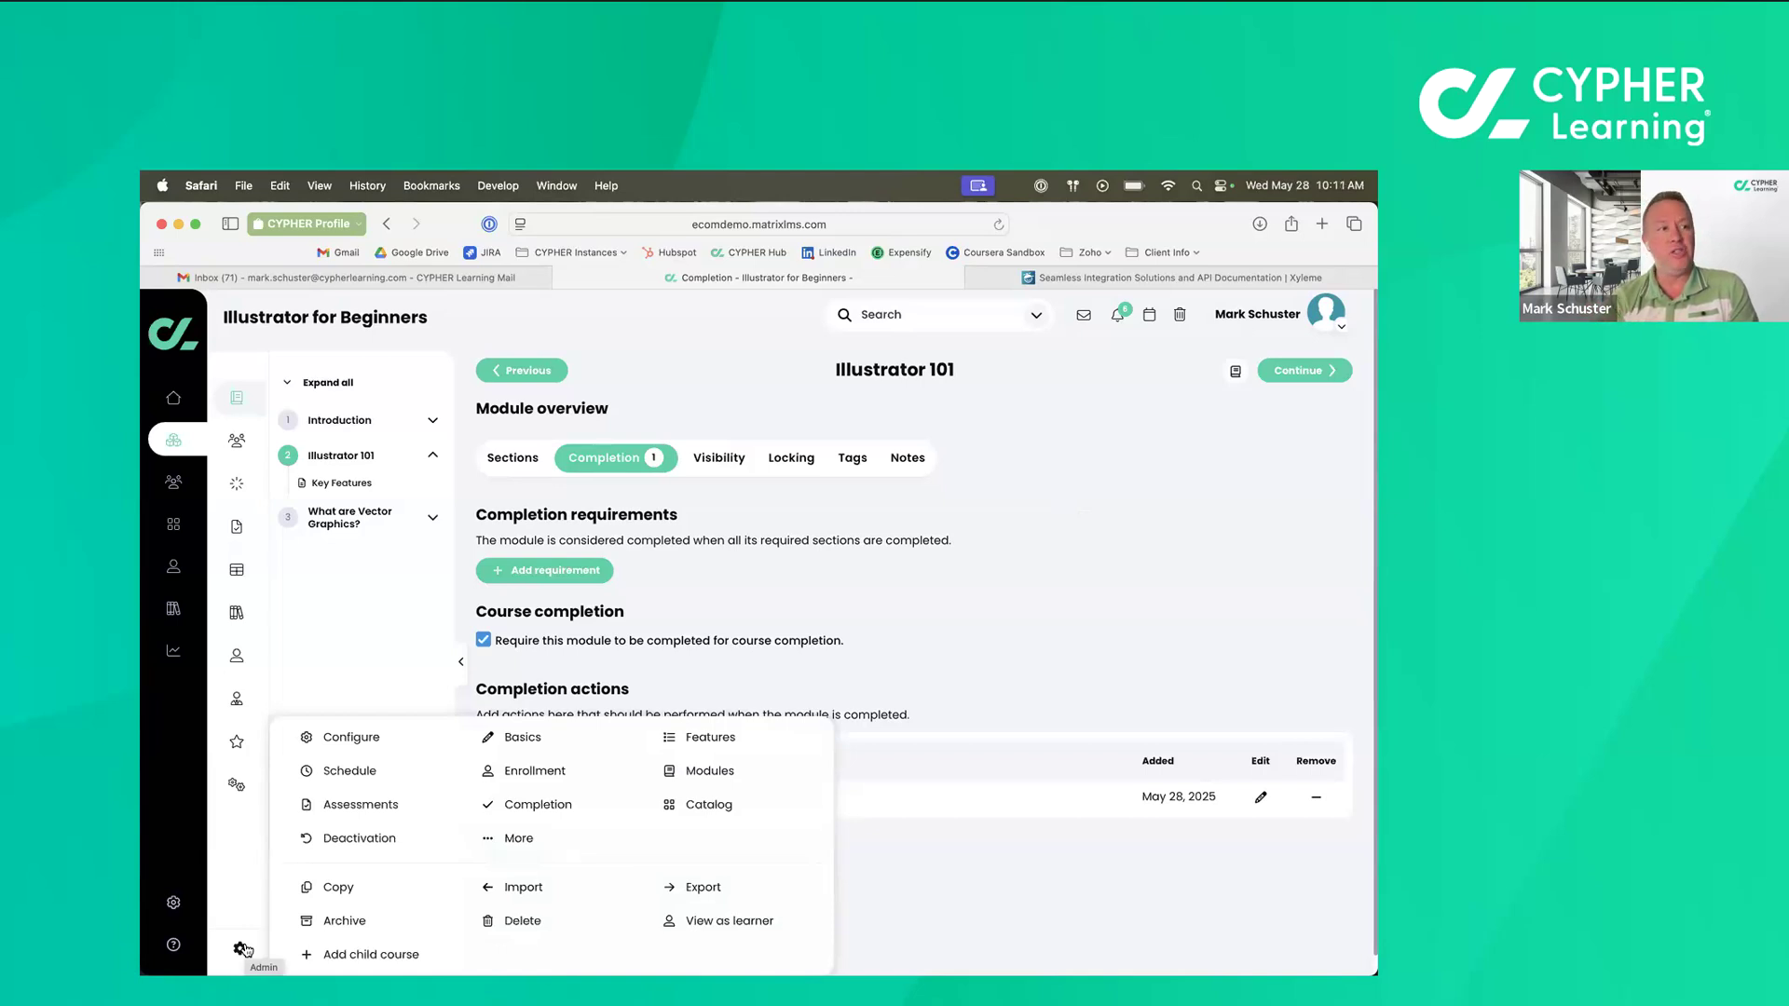
{"action": "left_click", "coordinate": [523, 773]}
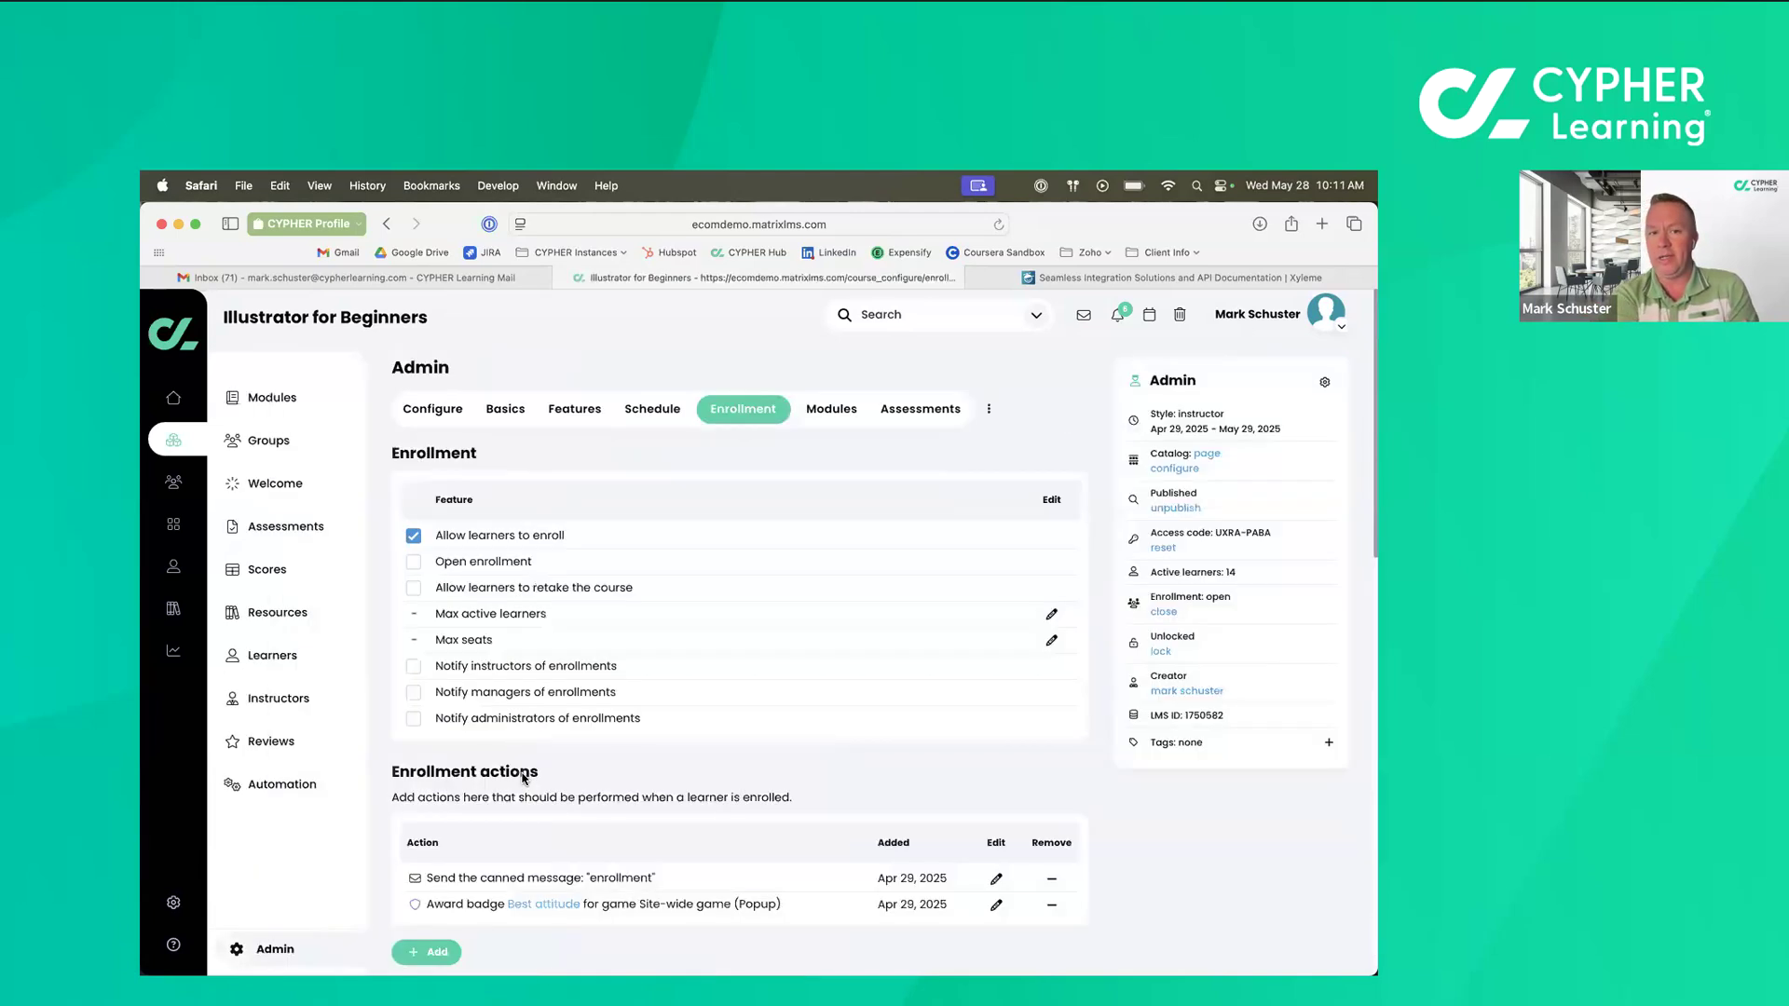
{"action": "scroll", "coordinate": [523, 779], "scroll_direction": "down", "scroll_amount": 2}
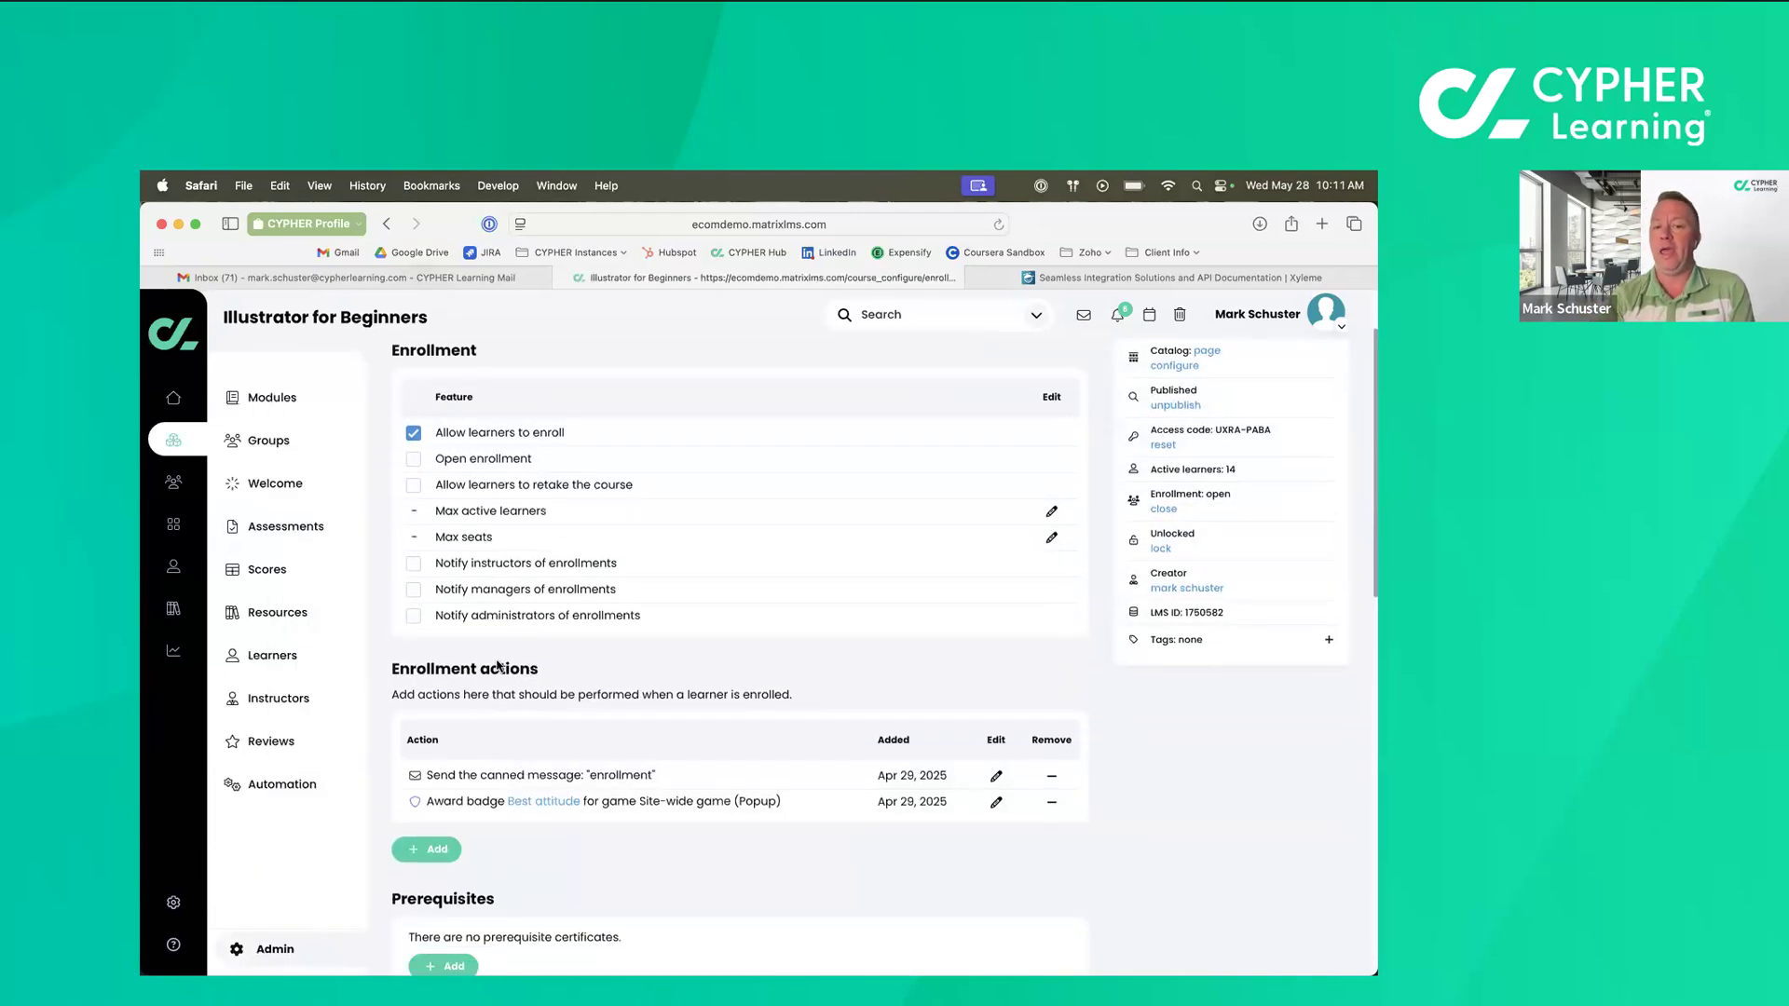
{"action": "left_click", "coordinate": [431, 850]}
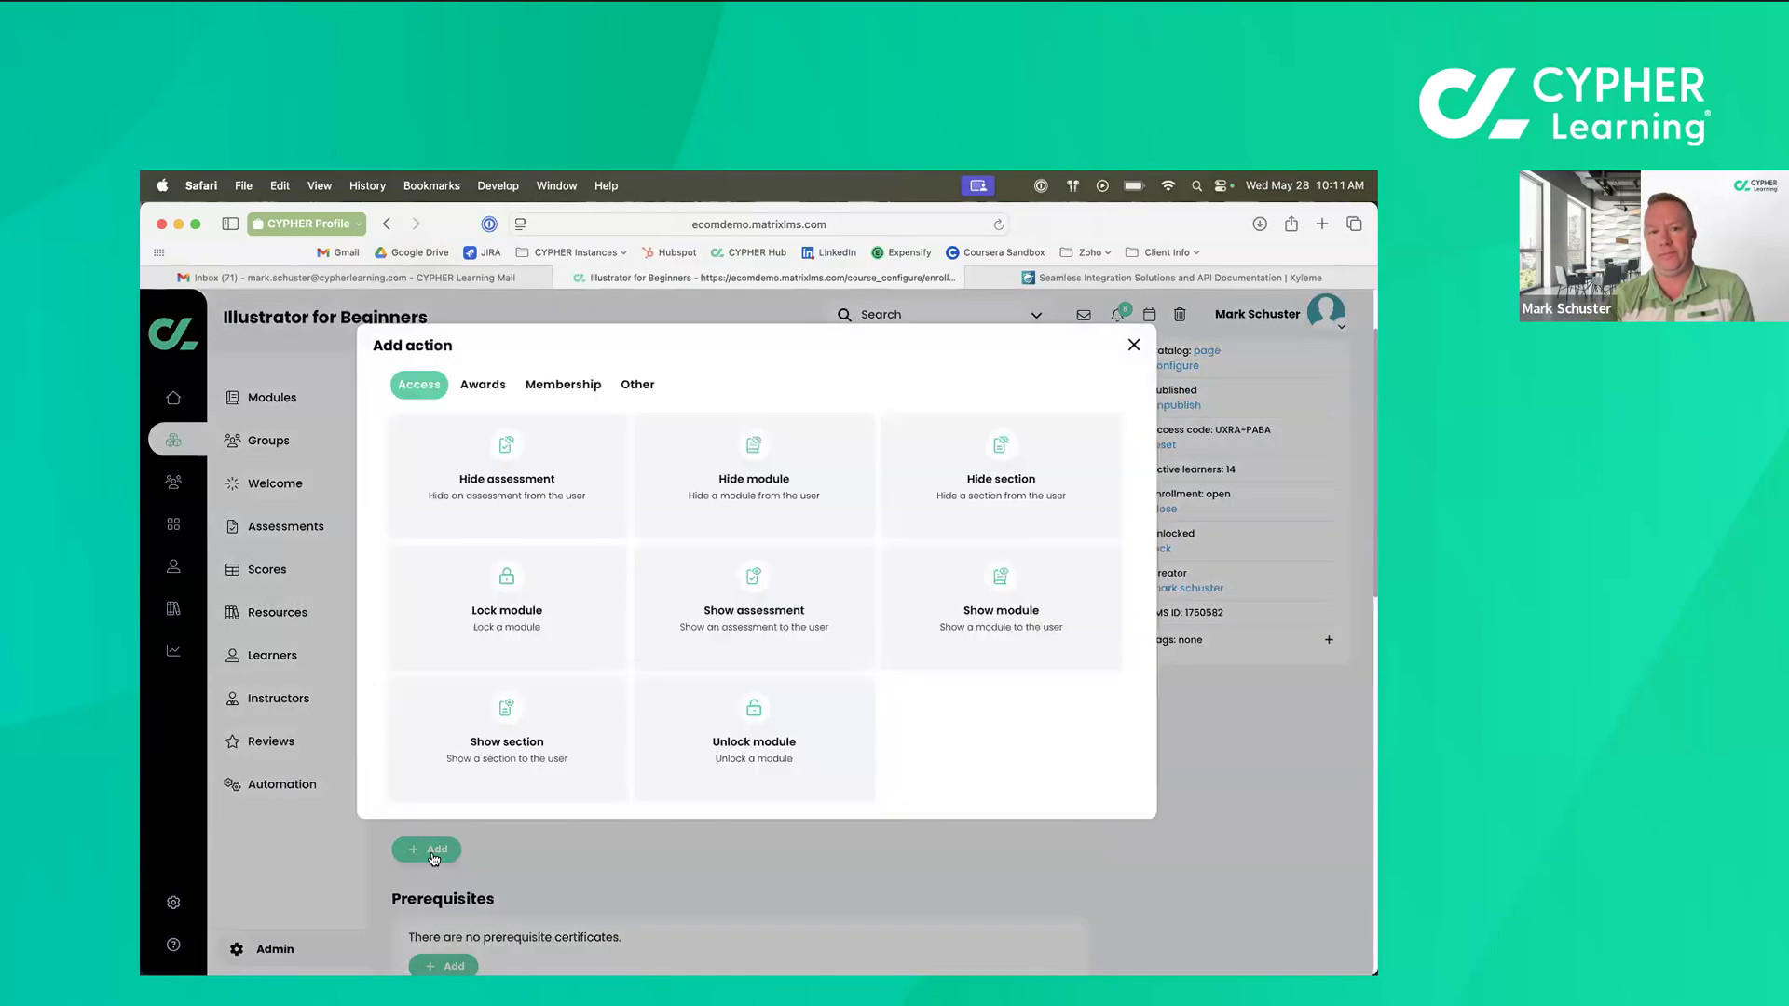
{"action": "left_click", "coordinate": [755, 734]}
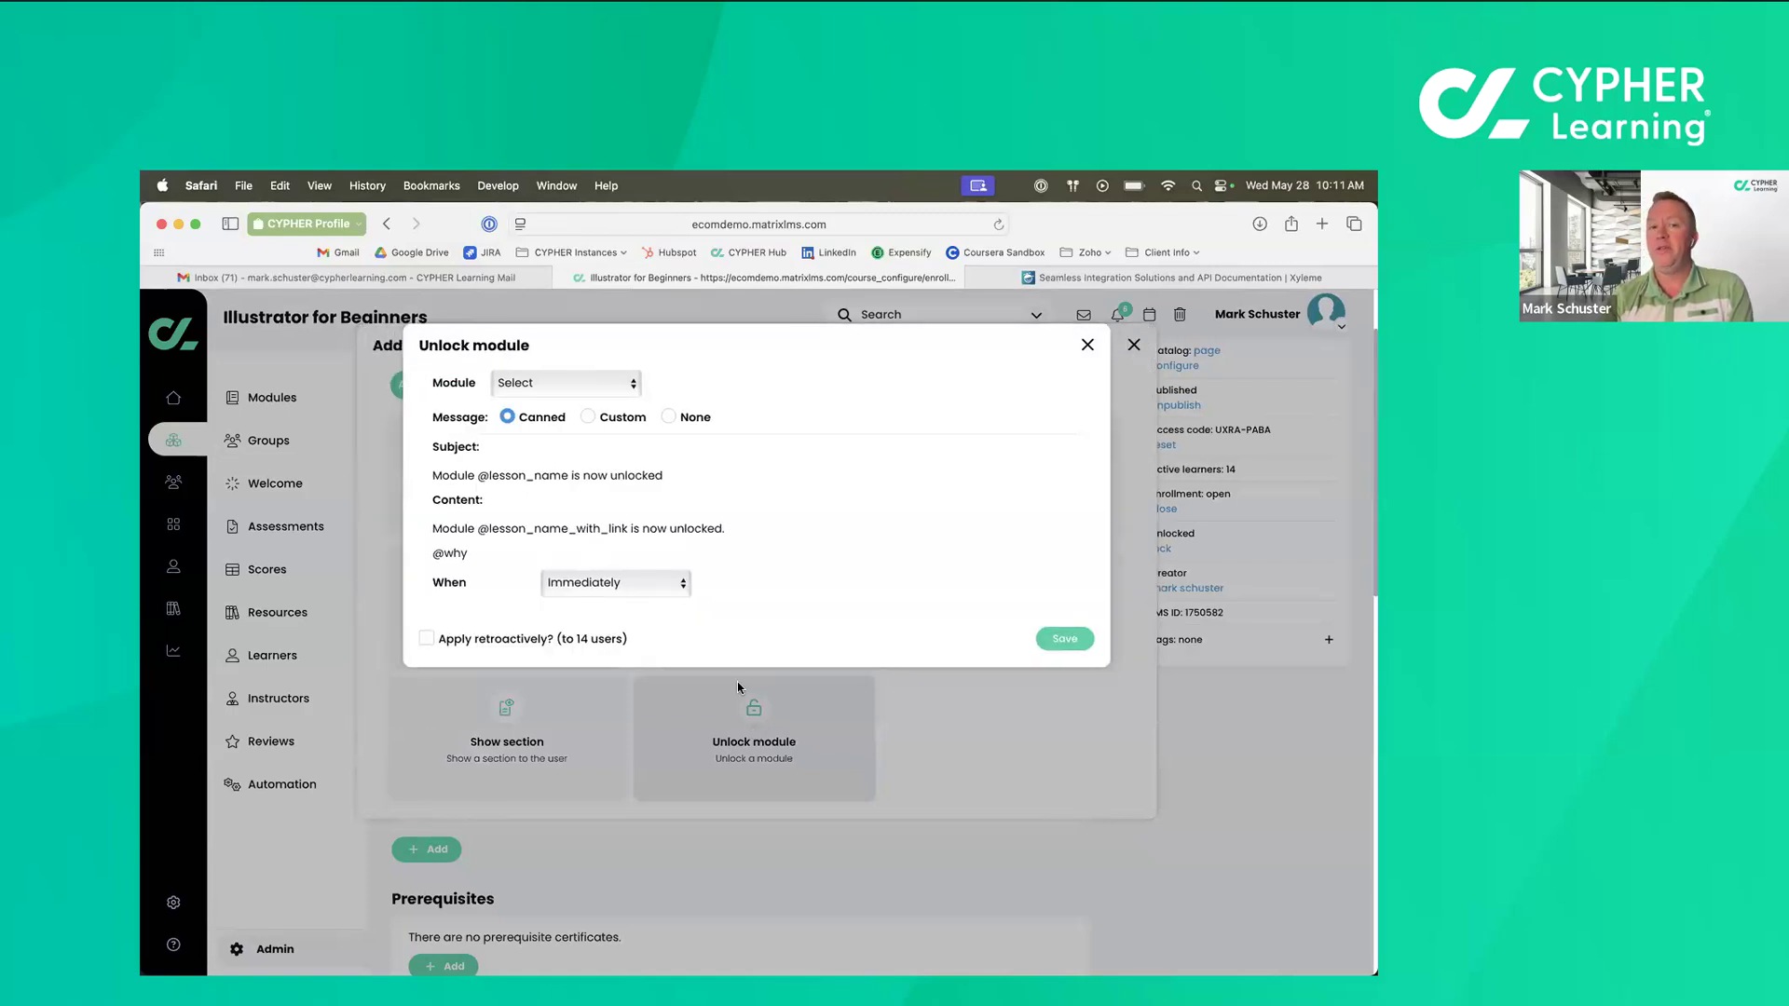
{"action": "left_click", "coordinate": [667, 417]}
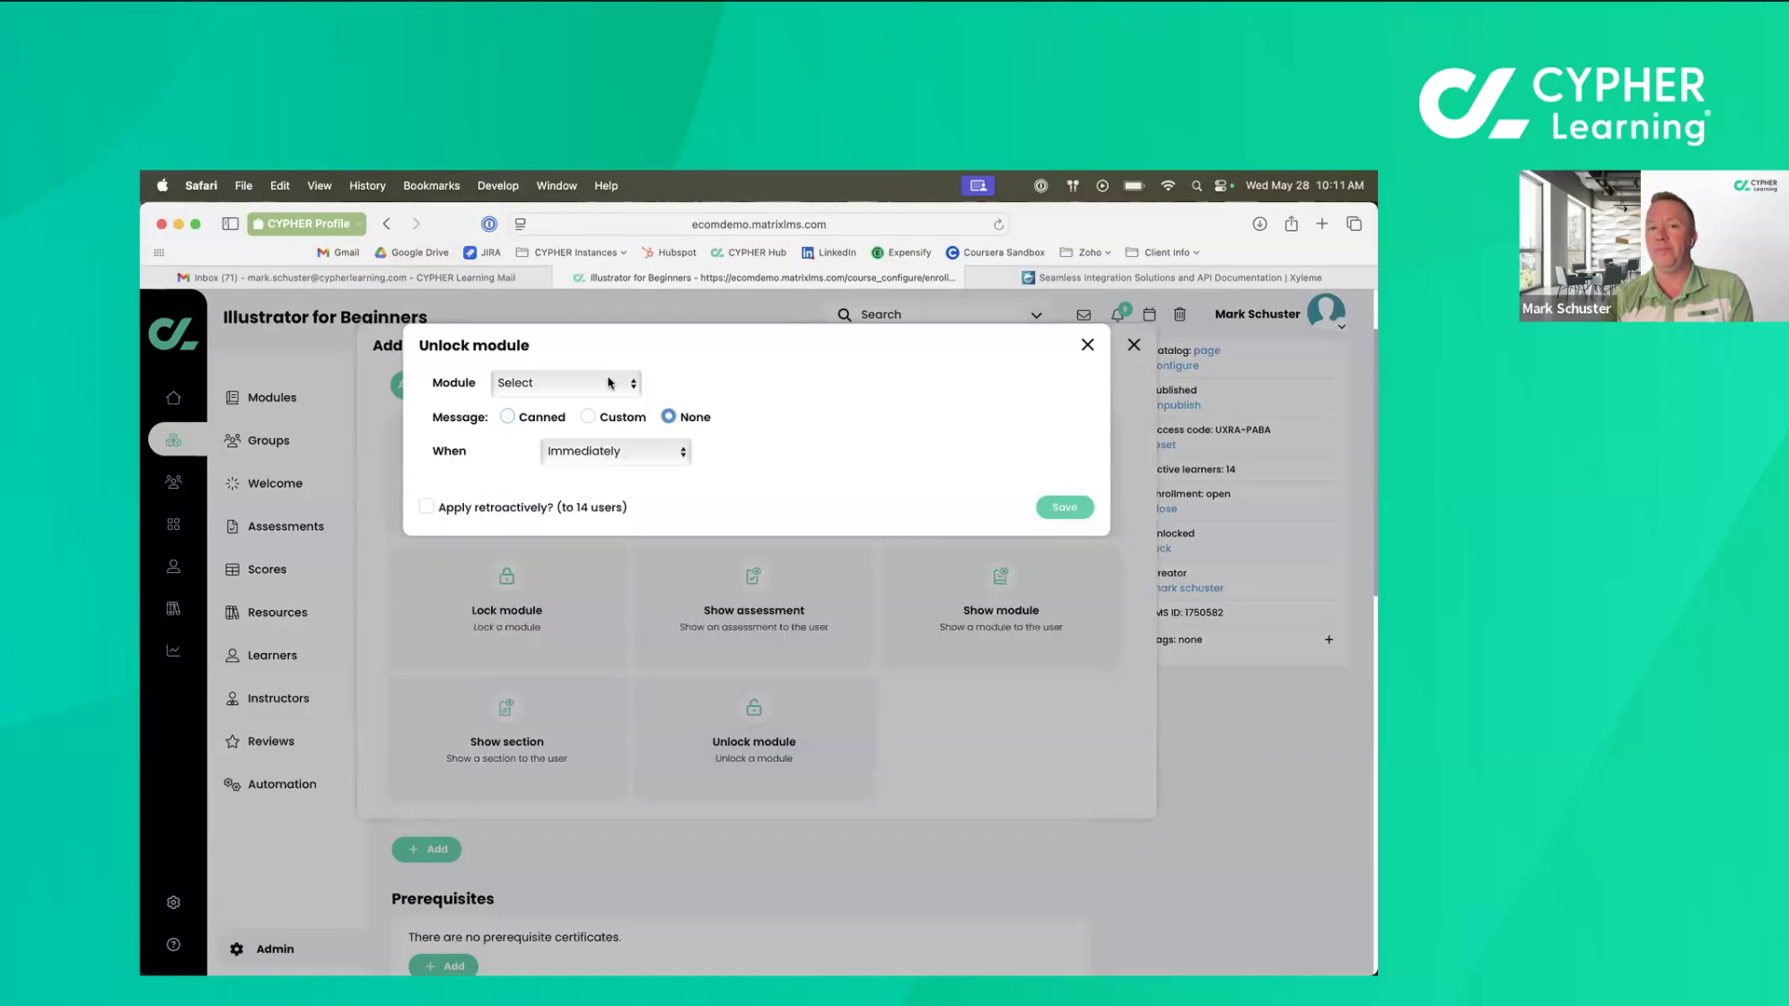
{"action": "left_click", "coordinate": [607, 382]}
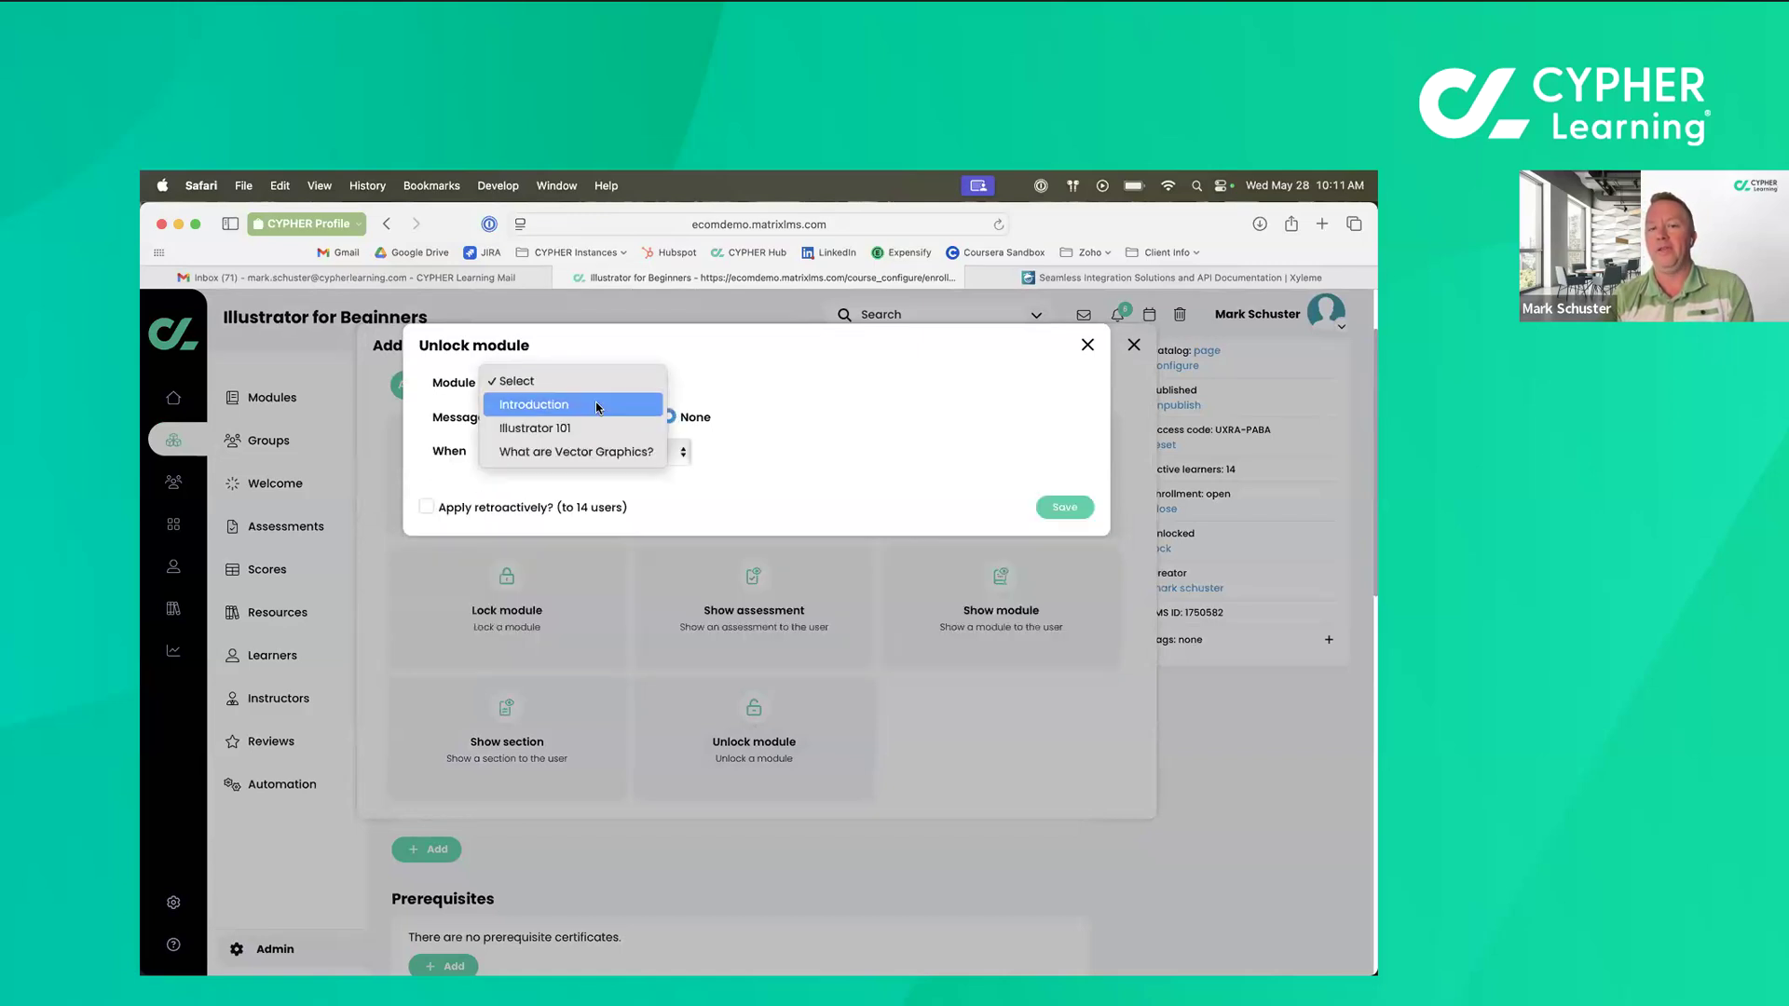
{"action": "left_click", "coordinate": [597, 431]}
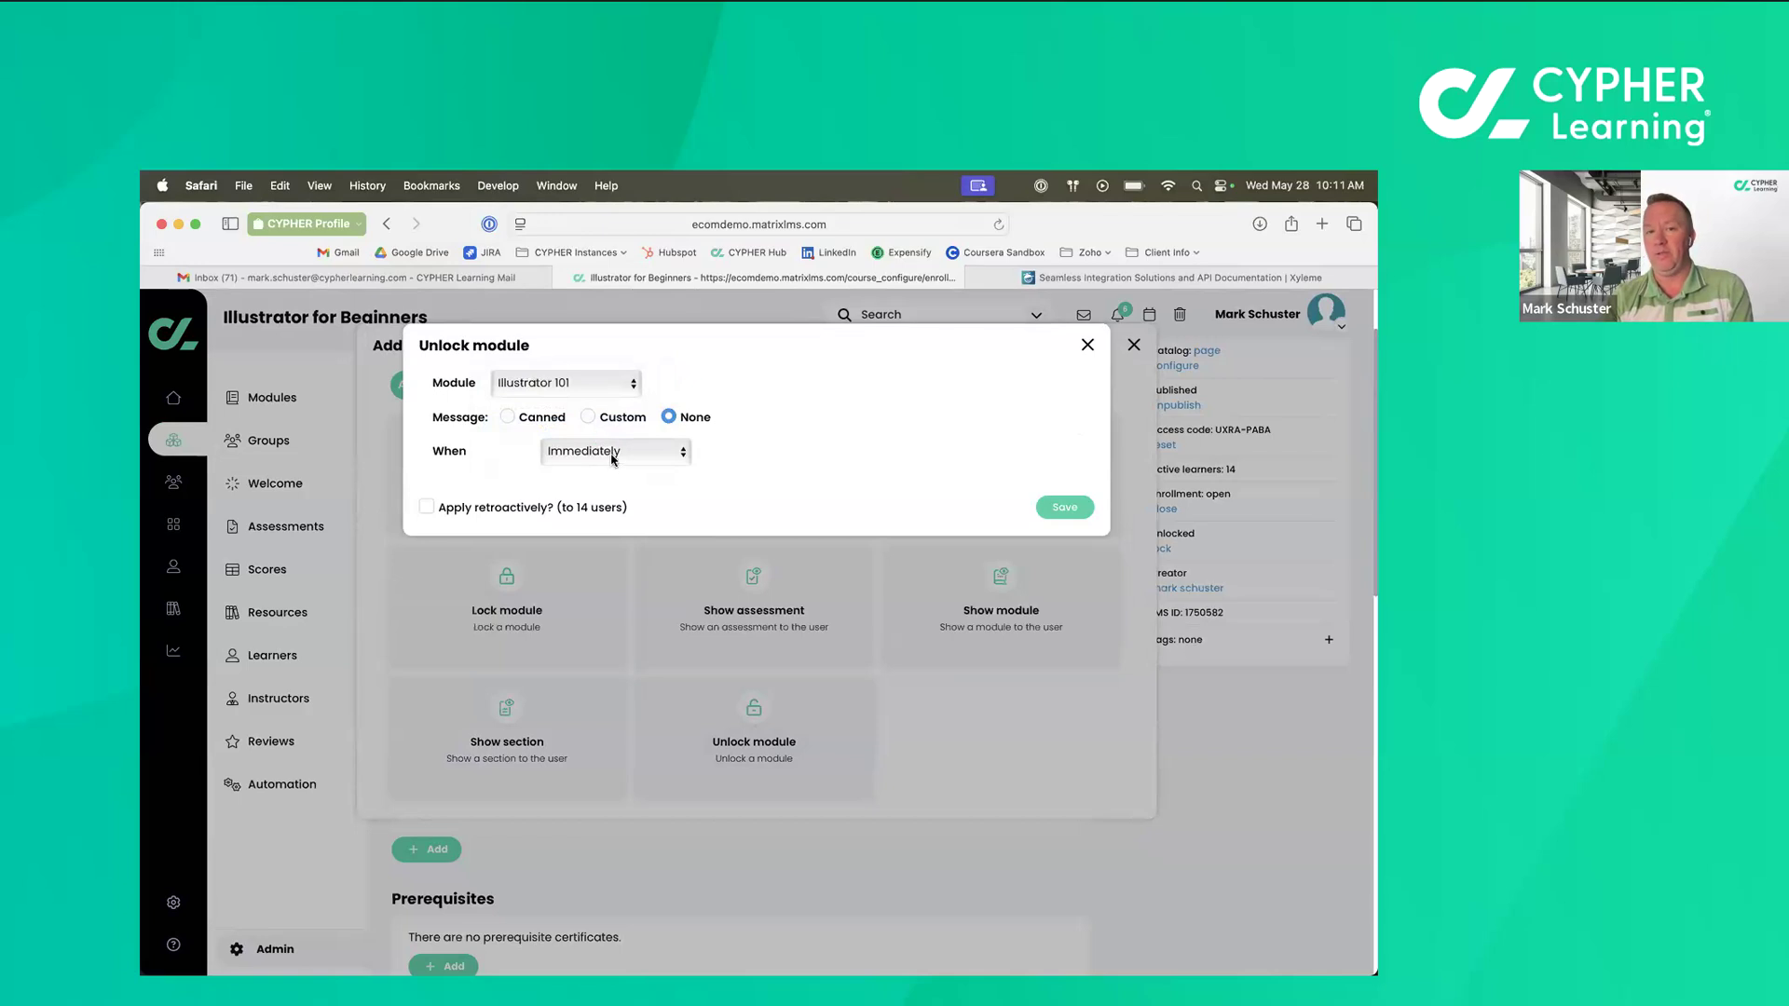
Schedule the enrollment unlock action at the specified time Jun 04 2025 12:00 PM and save it.
{"action": "left_click", "coordinate": [615, 460]}
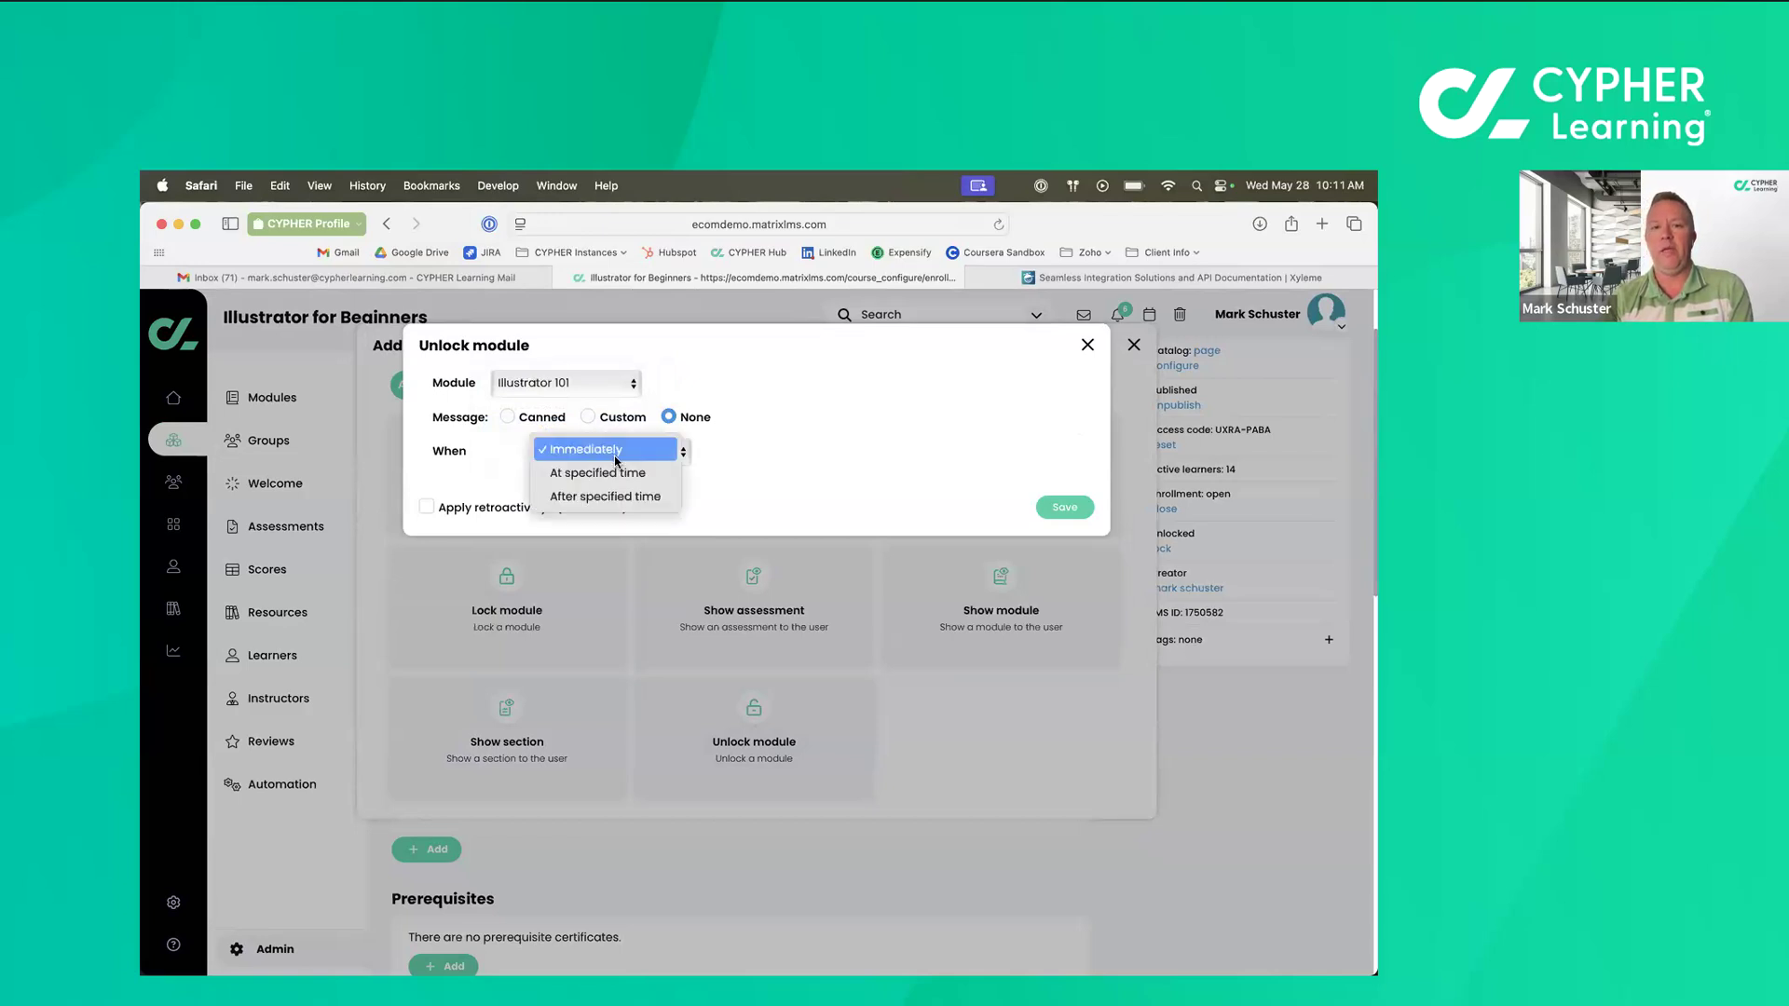
{"action": "left_click", "coordinate": [615, 472]}
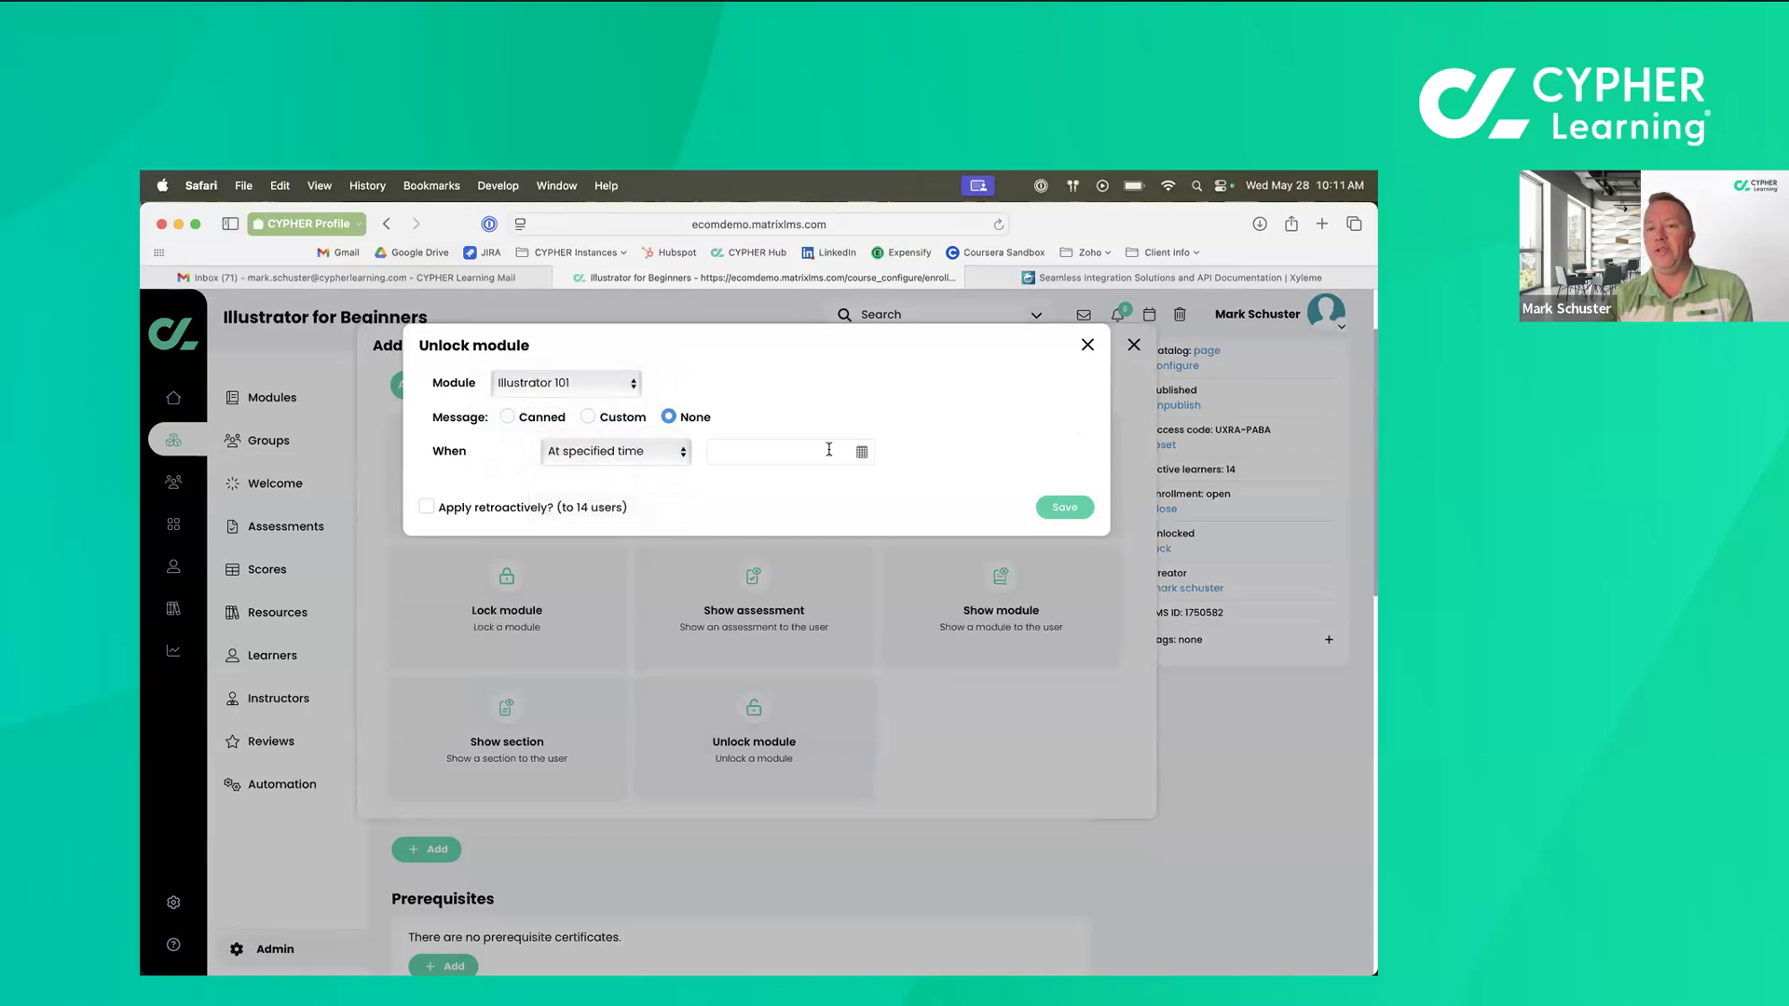
{"action": "left_click", "coordinate": [861, 452]}
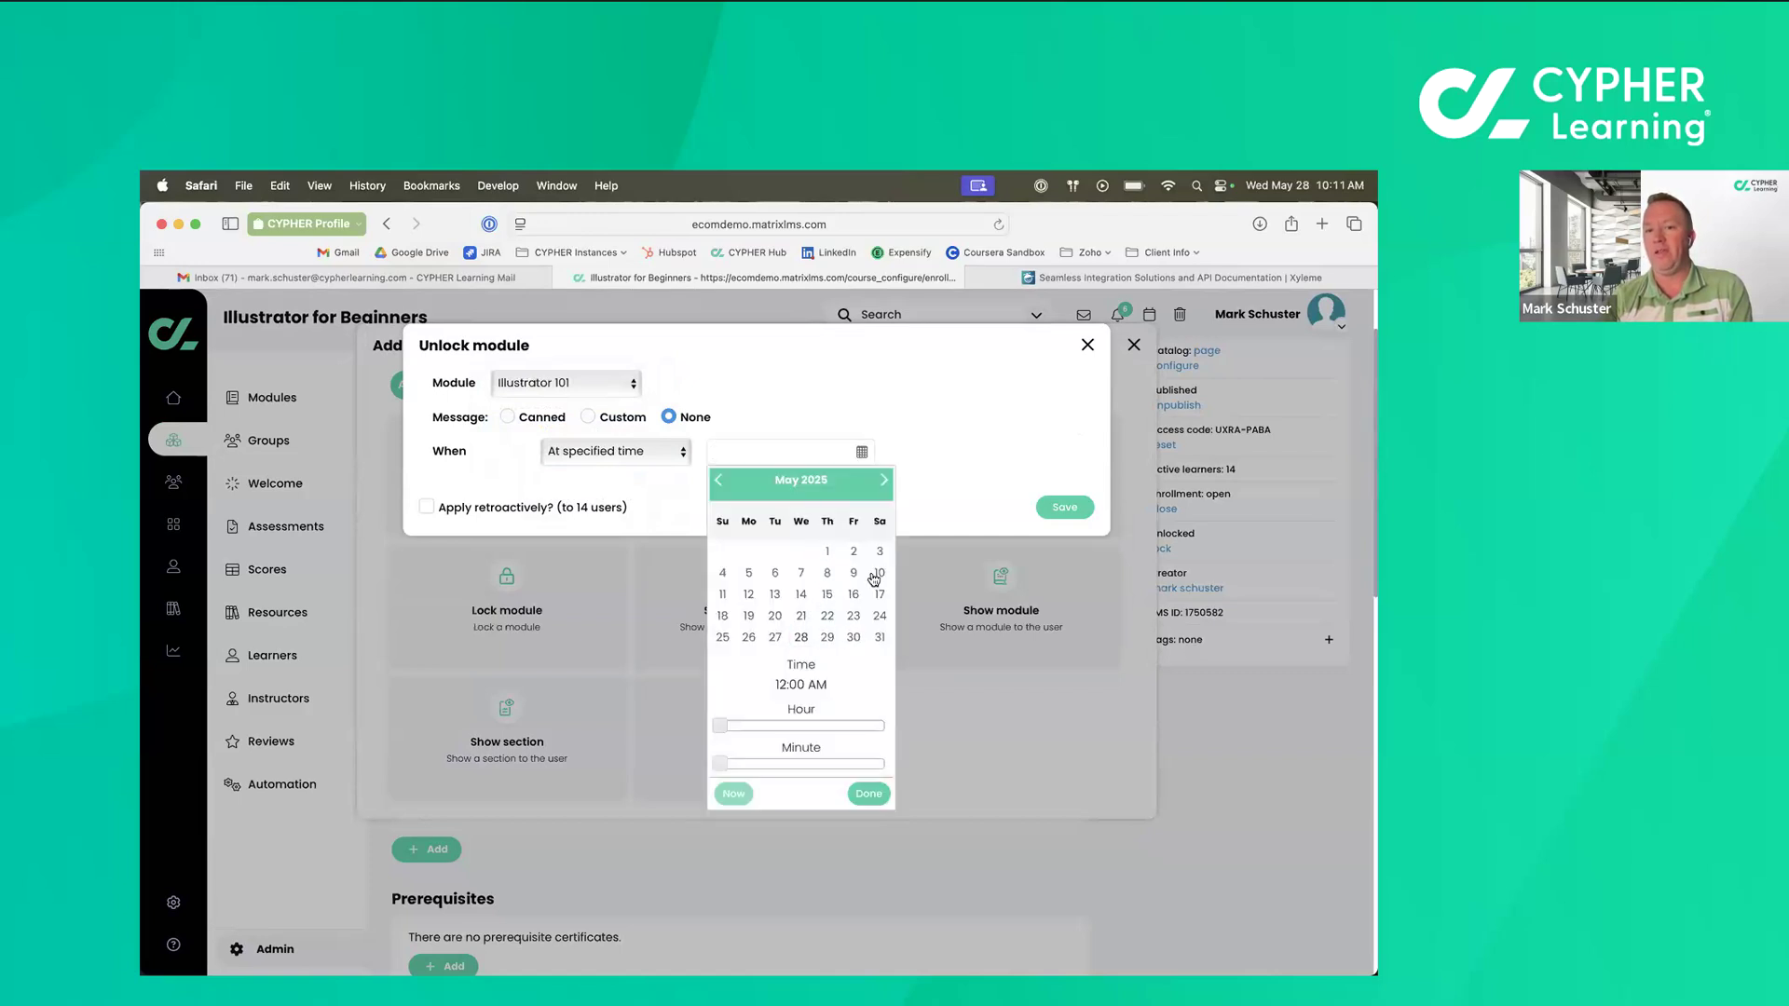
{"action": "left_click", "coordinate": [884, 481]}
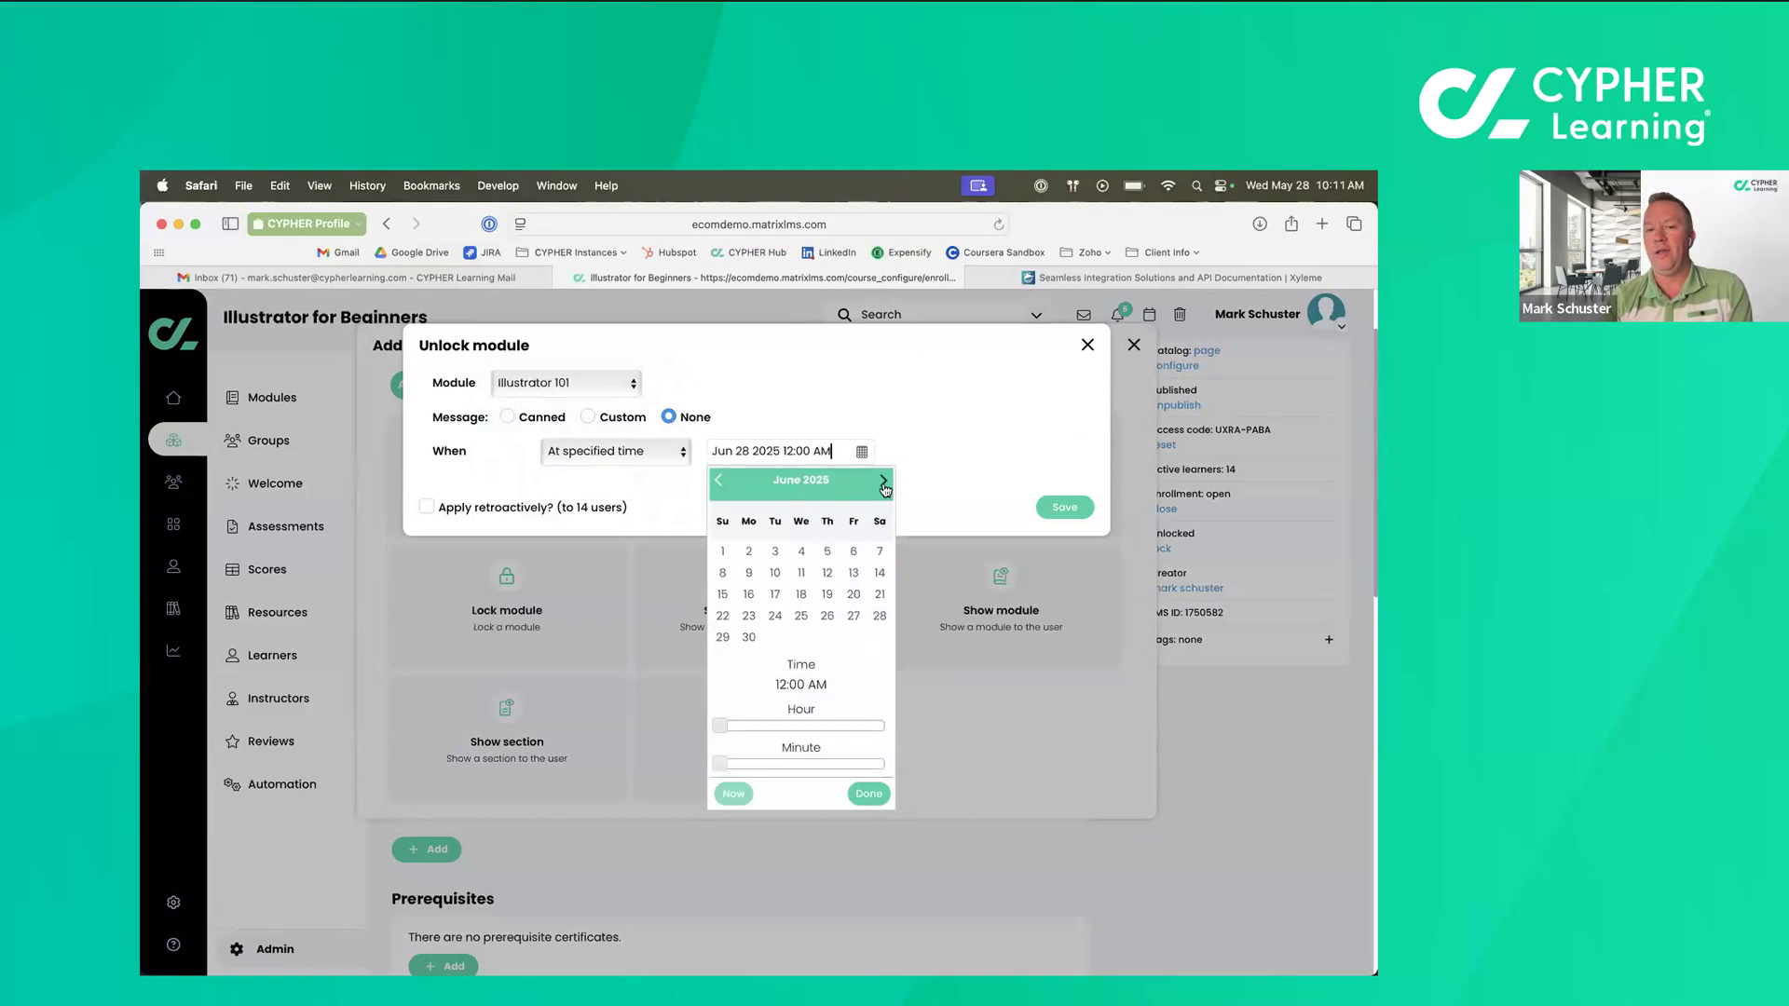
{"action": "left_click", "coordinate": [803, 552]}
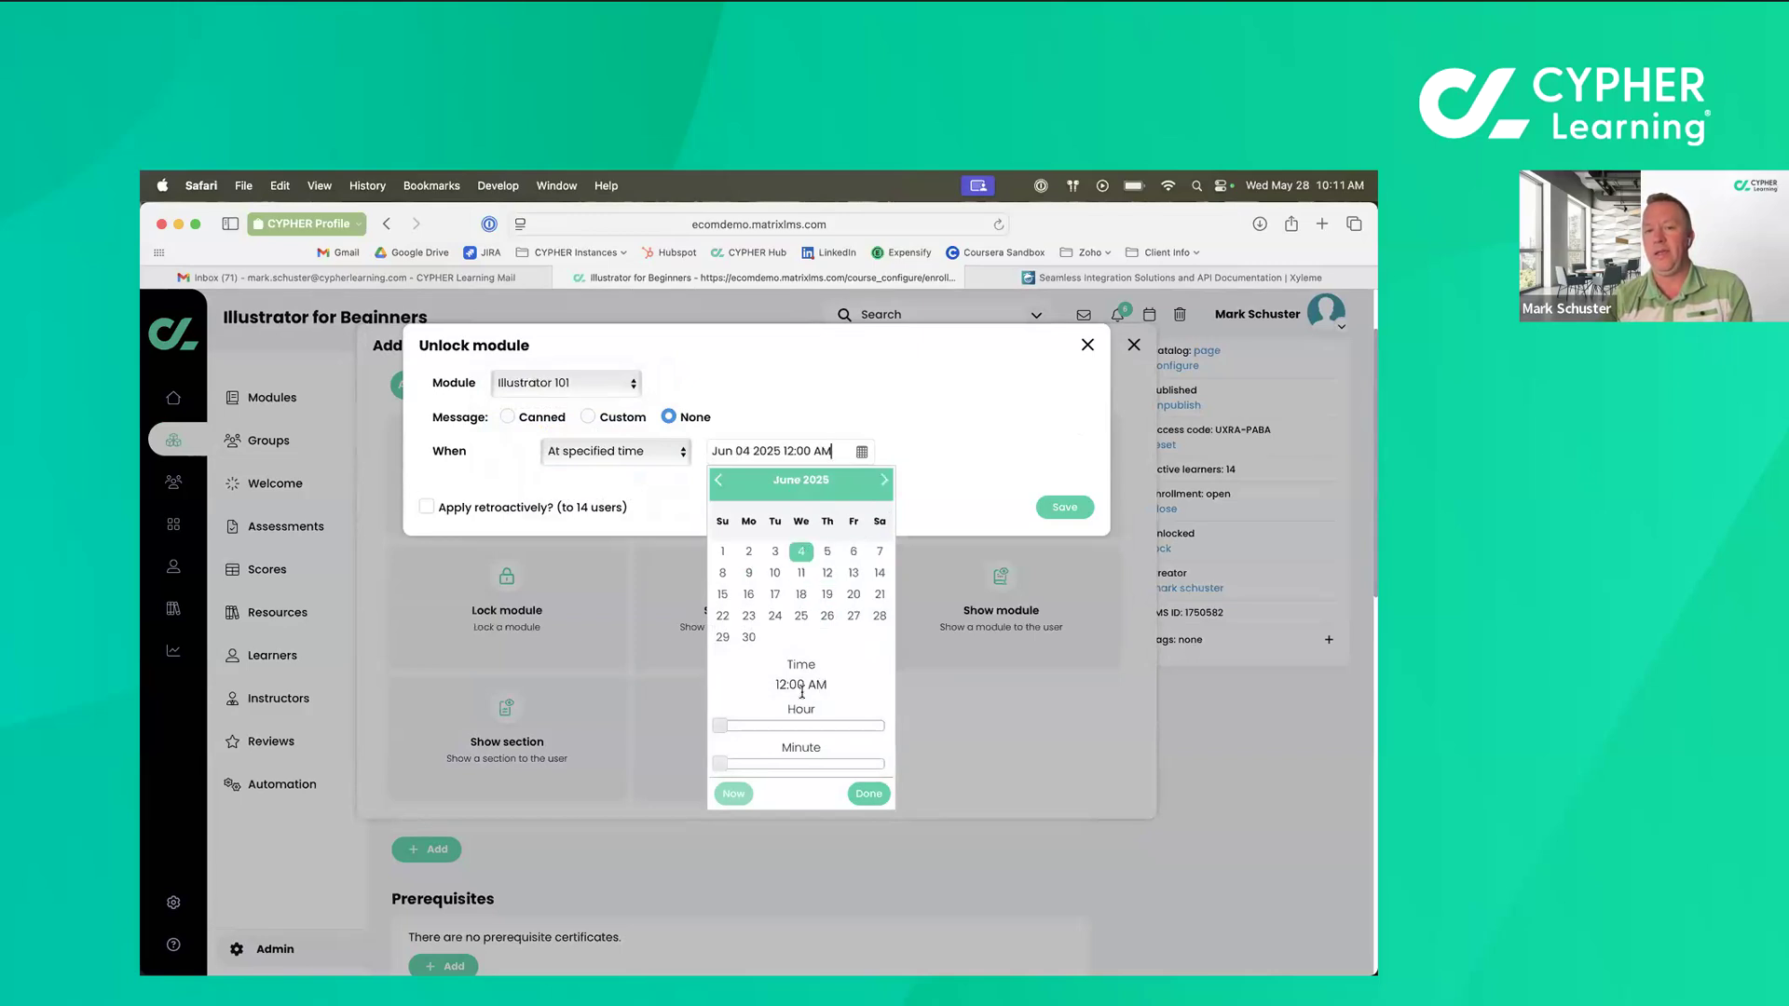
{"action": "left_click_drag", "start_coordinate": [720, 729], "coordinate": [808, 731]}
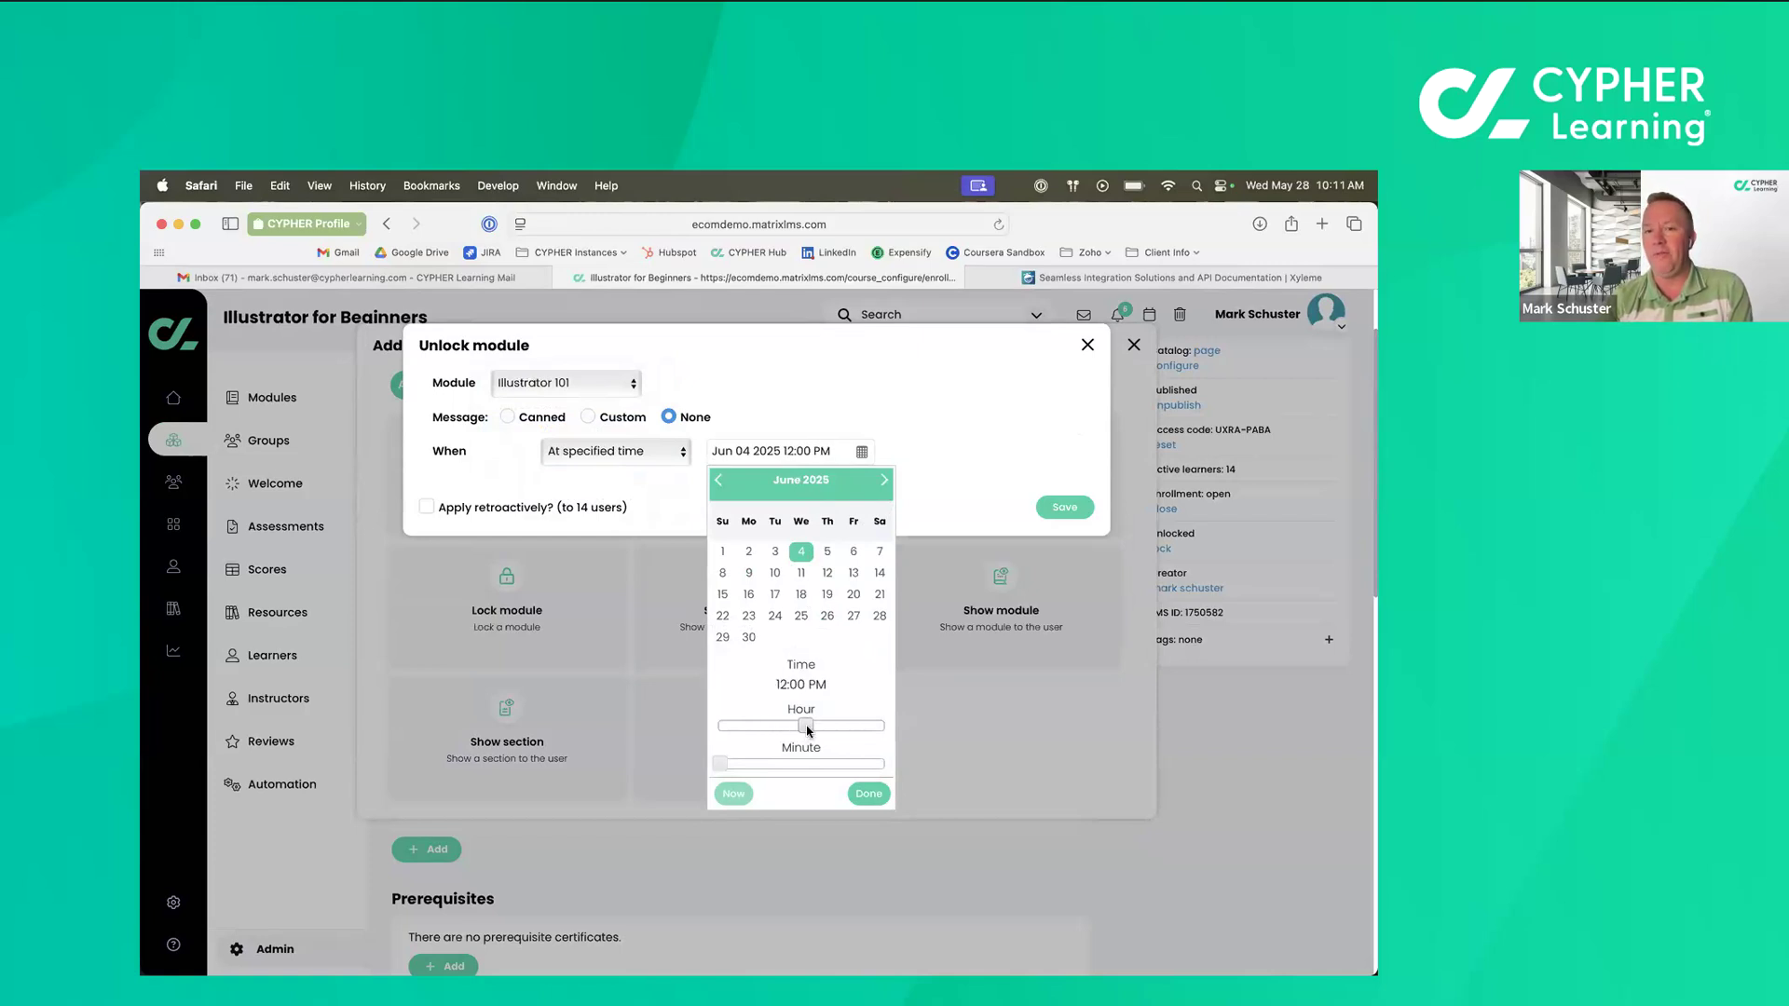
{"action": "left_click", "coordinate": [871, 794]}
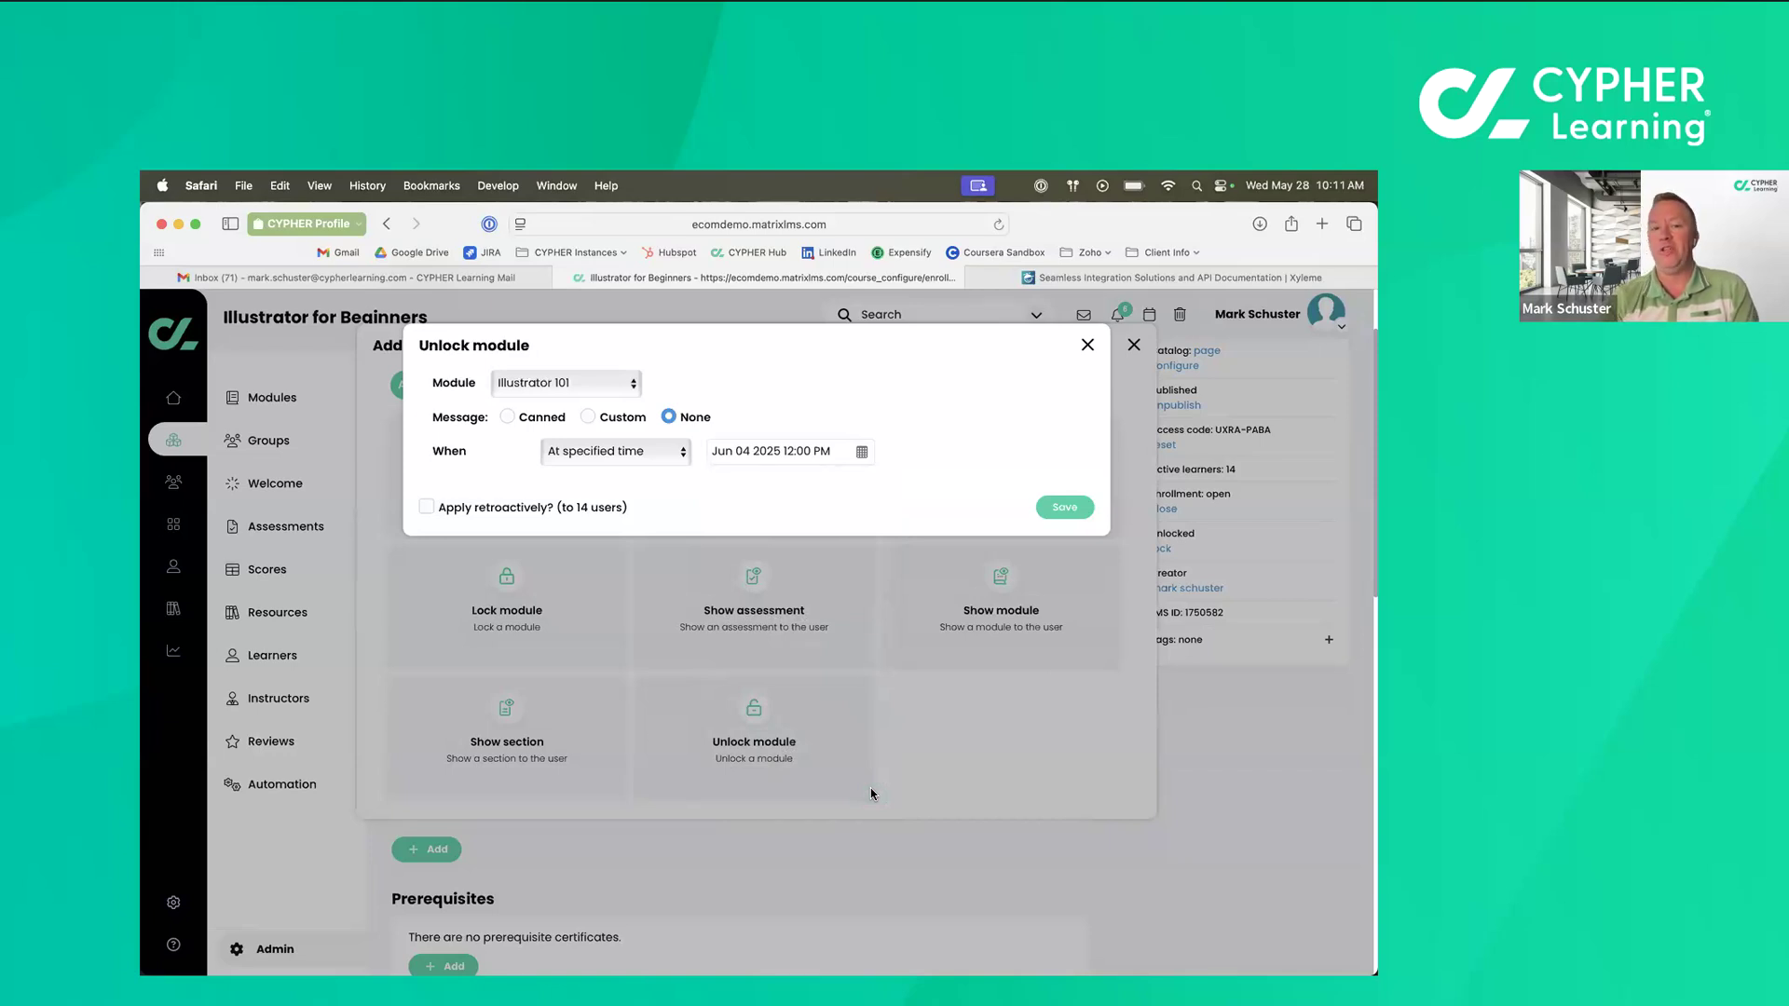
{"action": "left_click", "coordinate": [1067, 508]}
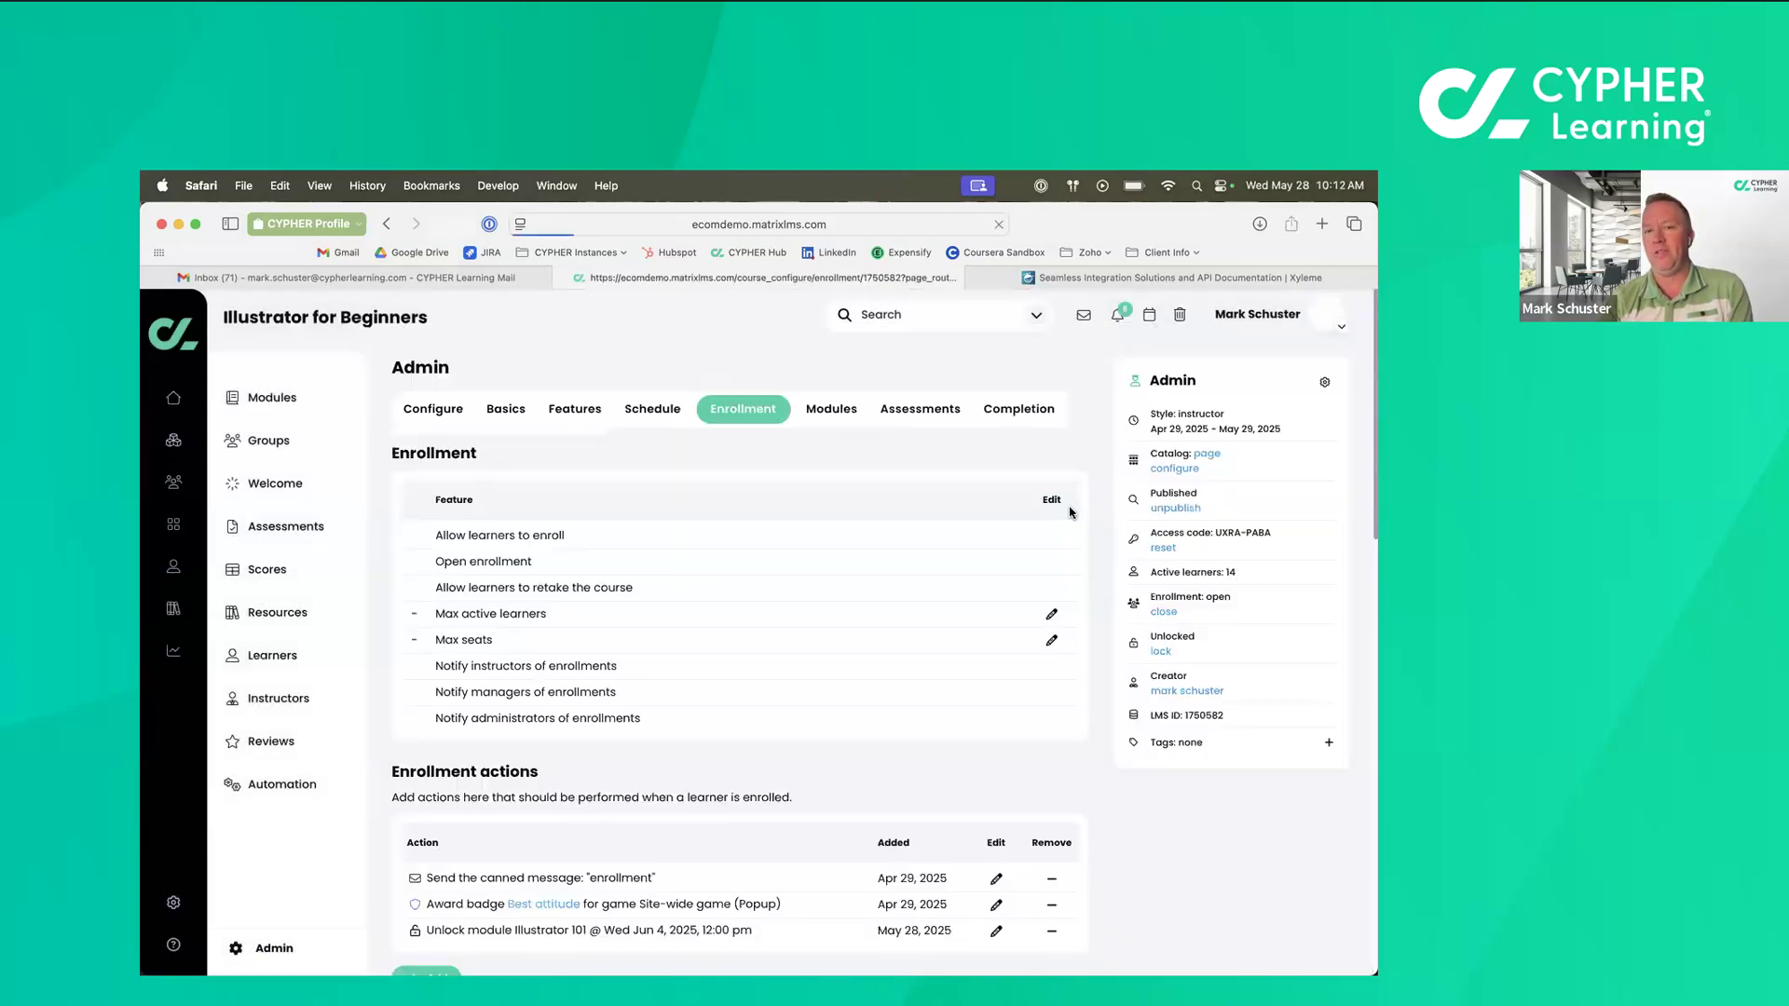
{"action": "scroll", "coordinate": [612, 678], "scroll_direction": "down", "scroll_amount": 3}
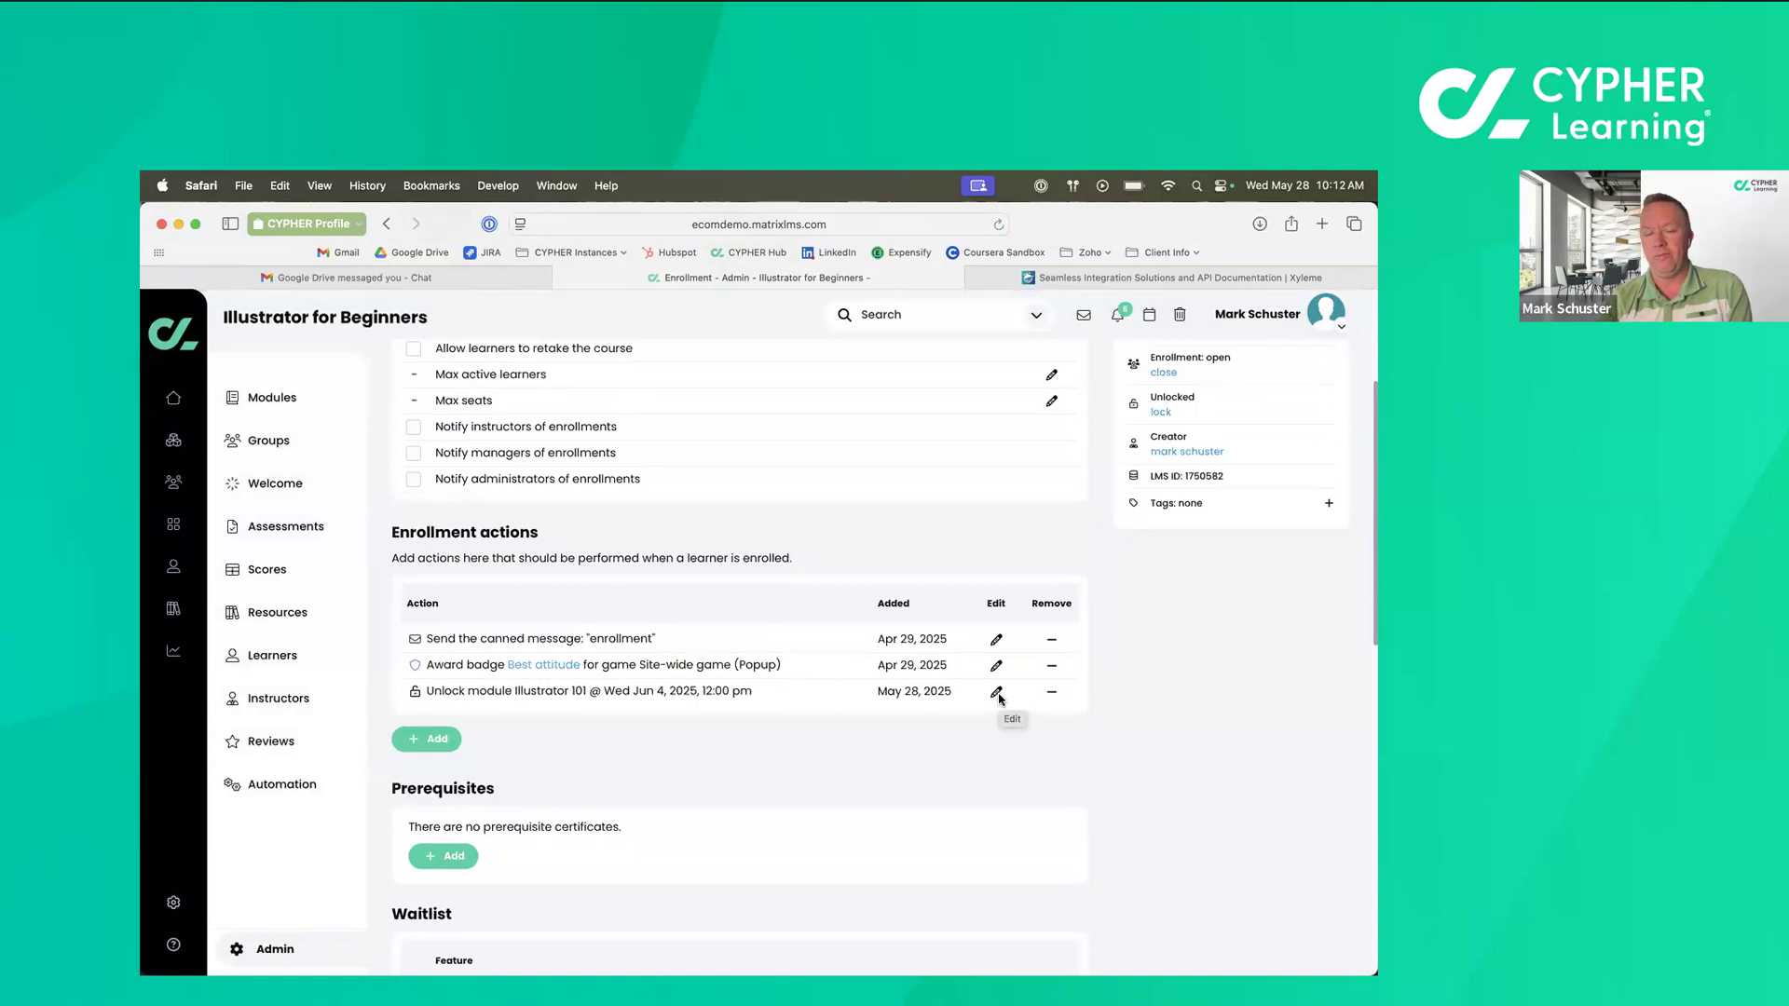
Review the locking settings of the Illustrator 101 module, including the list of specific users.
{"action": "scroll", "coordinate": [998, 698], "scroll_direction": "up", "scroll_amount": 5}
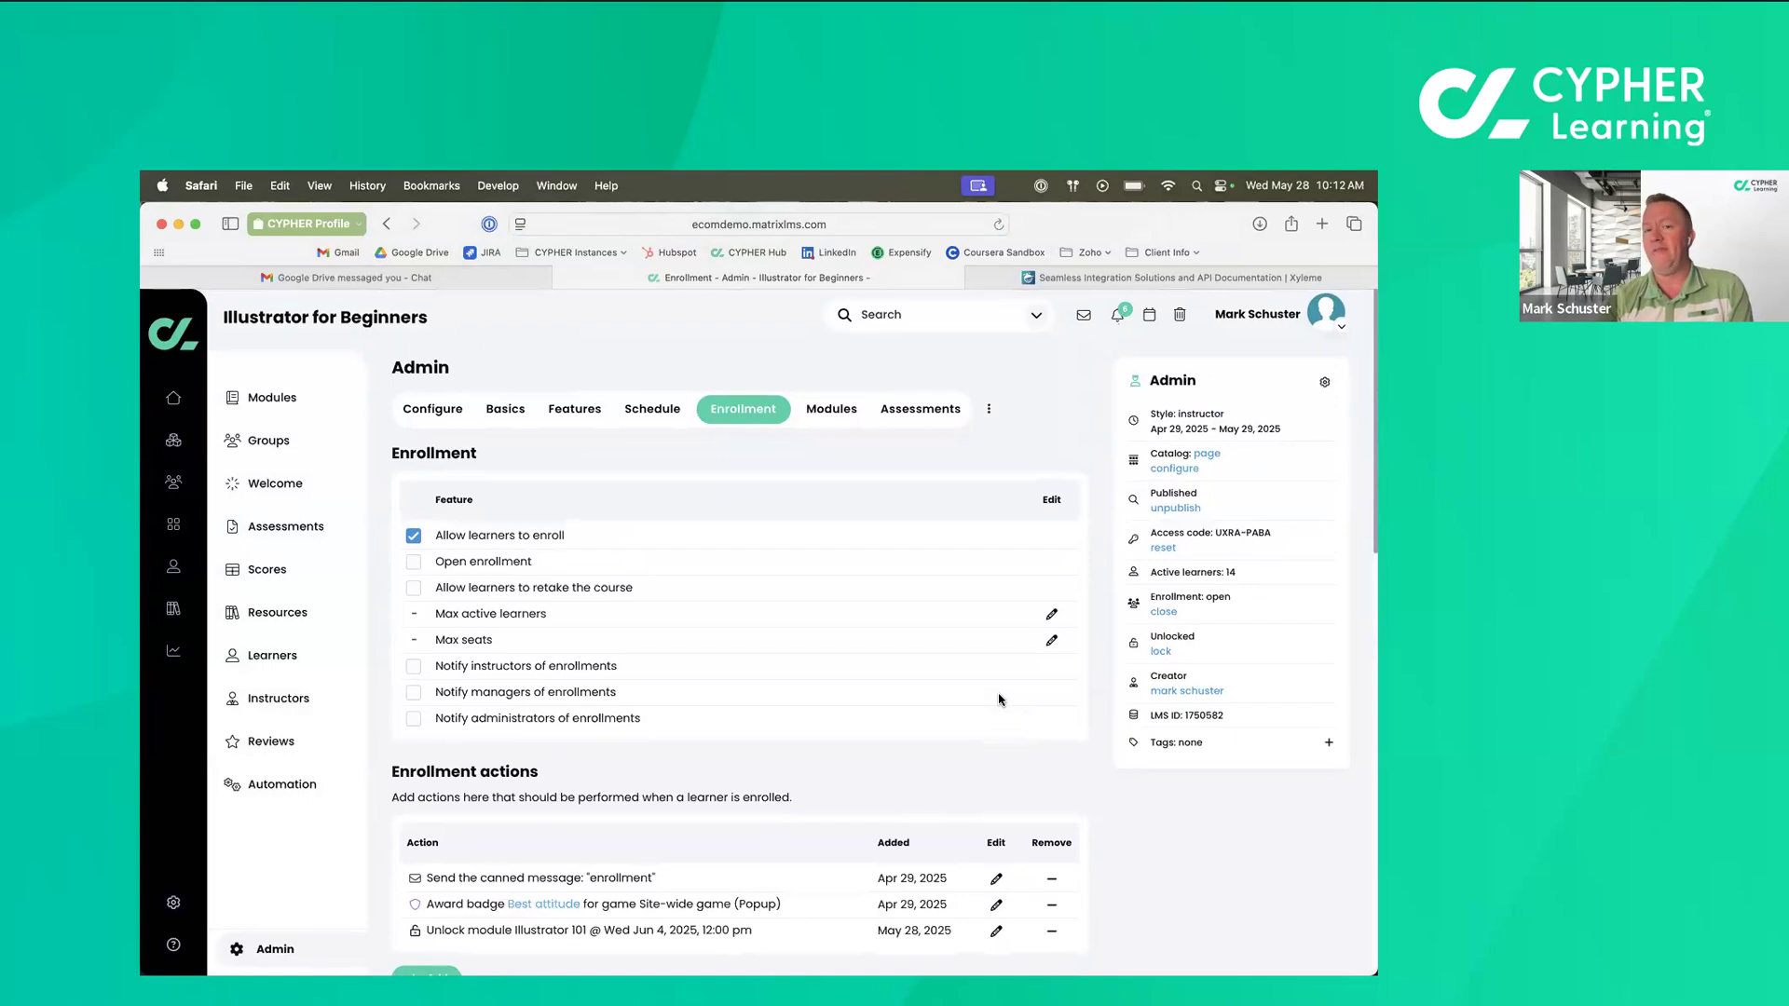
{"action": "left_click", "coordinate": [284, 399]}
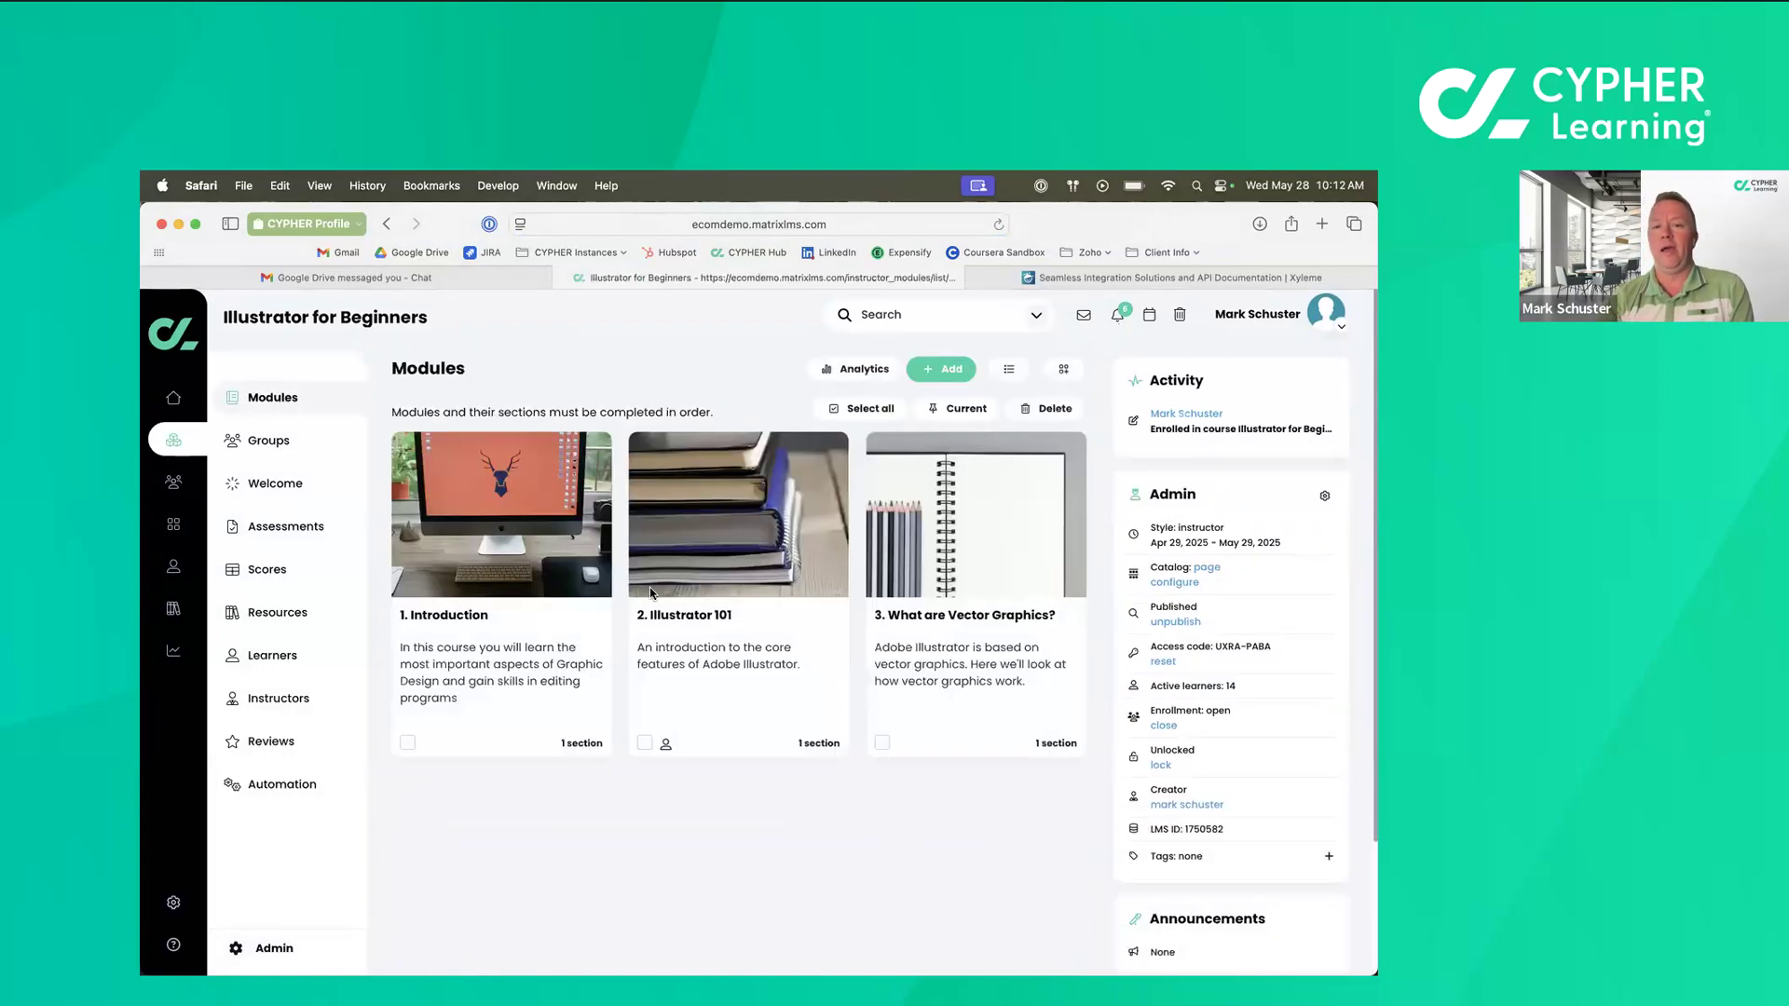
{"action": "left_click", "coordinate": [704, 622]}
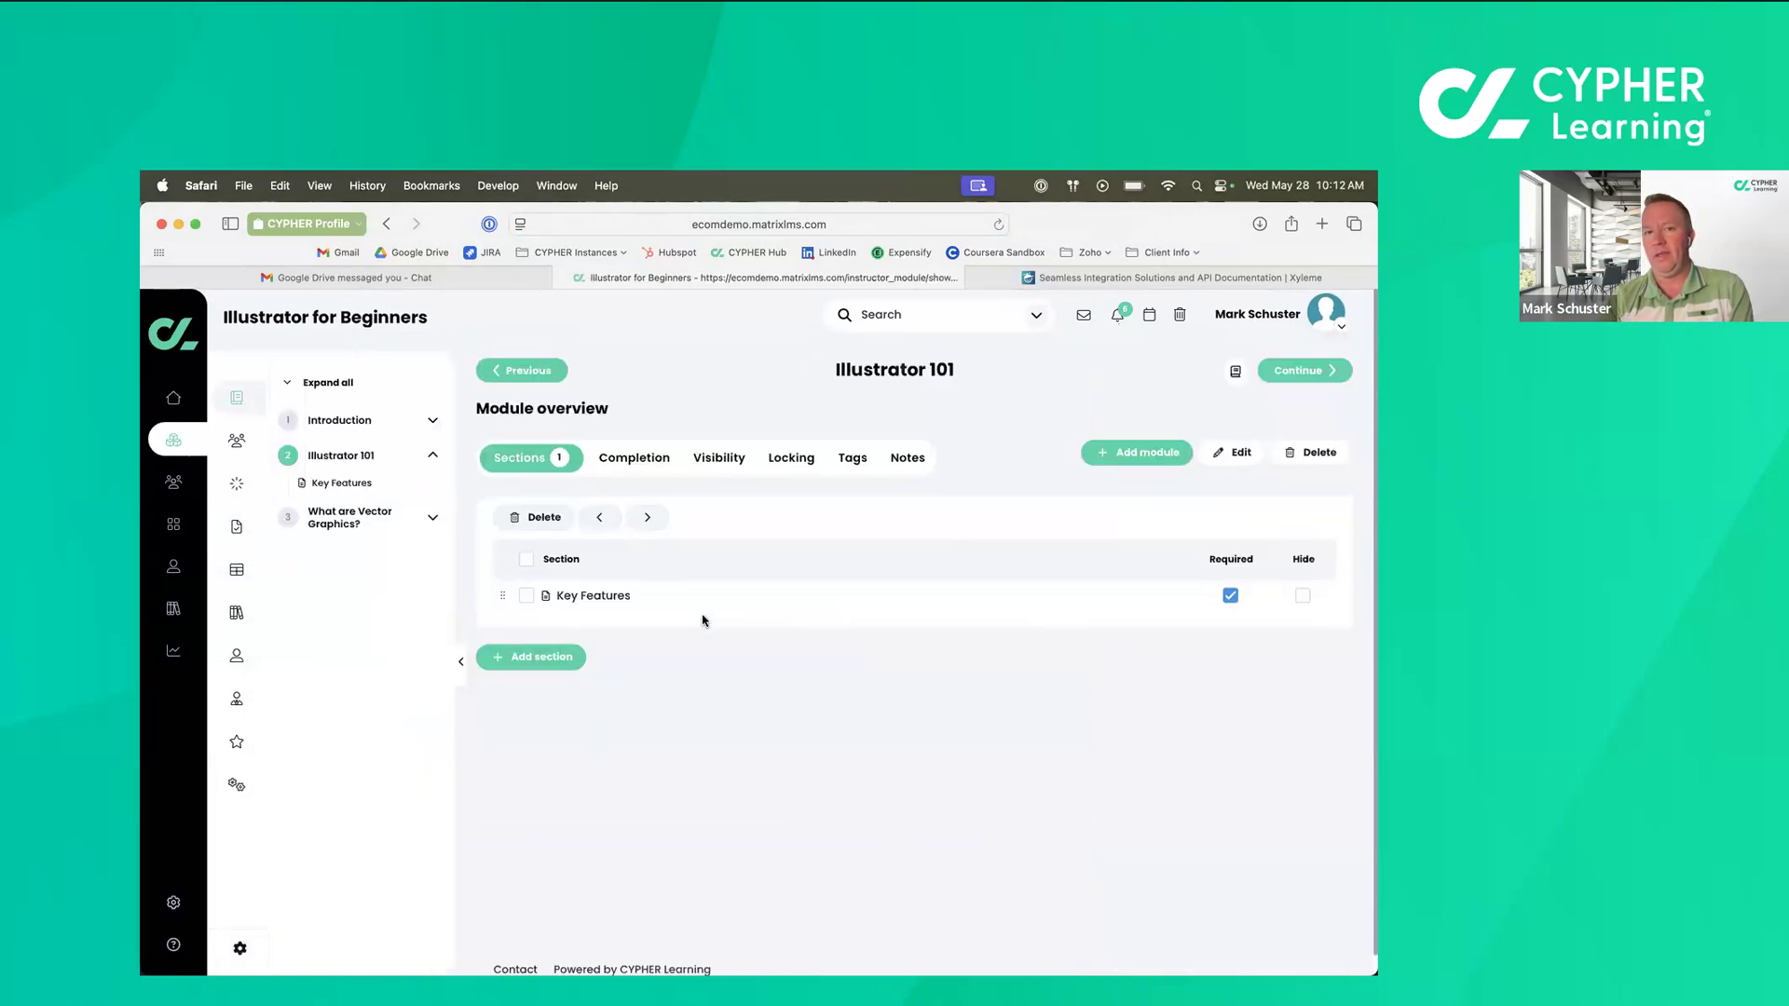
{"action": "left_click", "coordinate": [781, 463]}
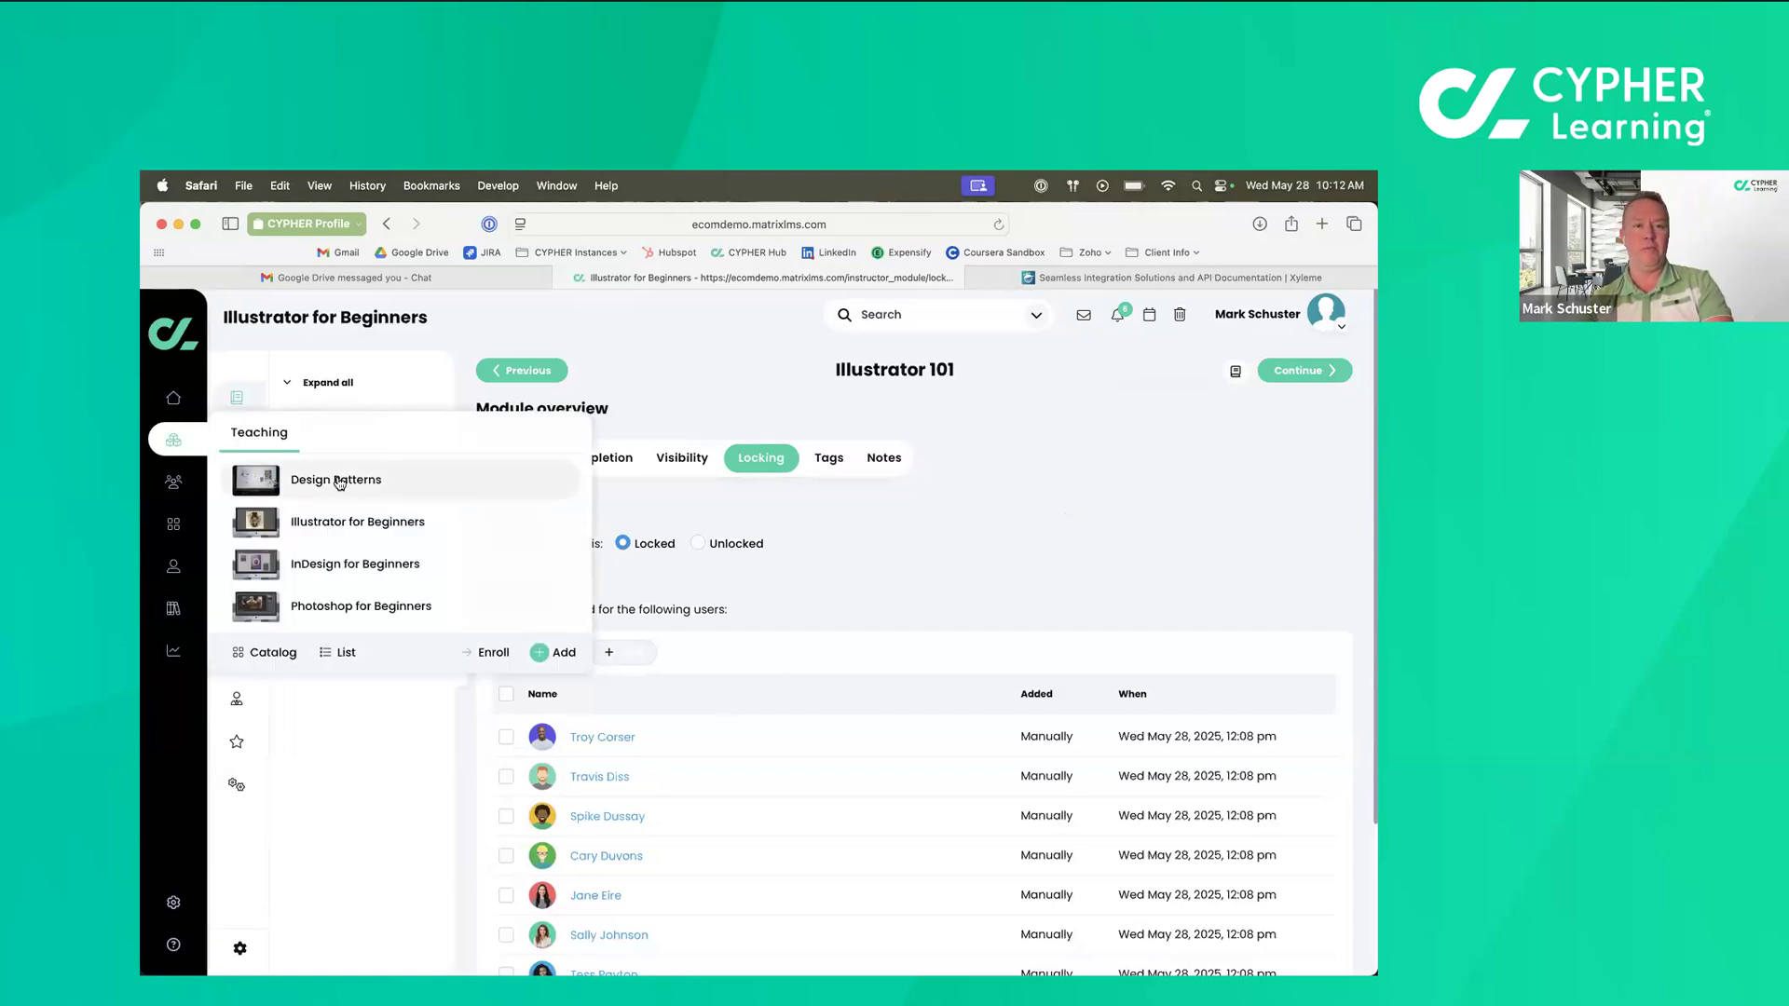
In the Design Patterns course, open the visibility settings of the Fonts quiz in the How to use typography module.
{"action": "left_click", "coordinate": [339, 481]}
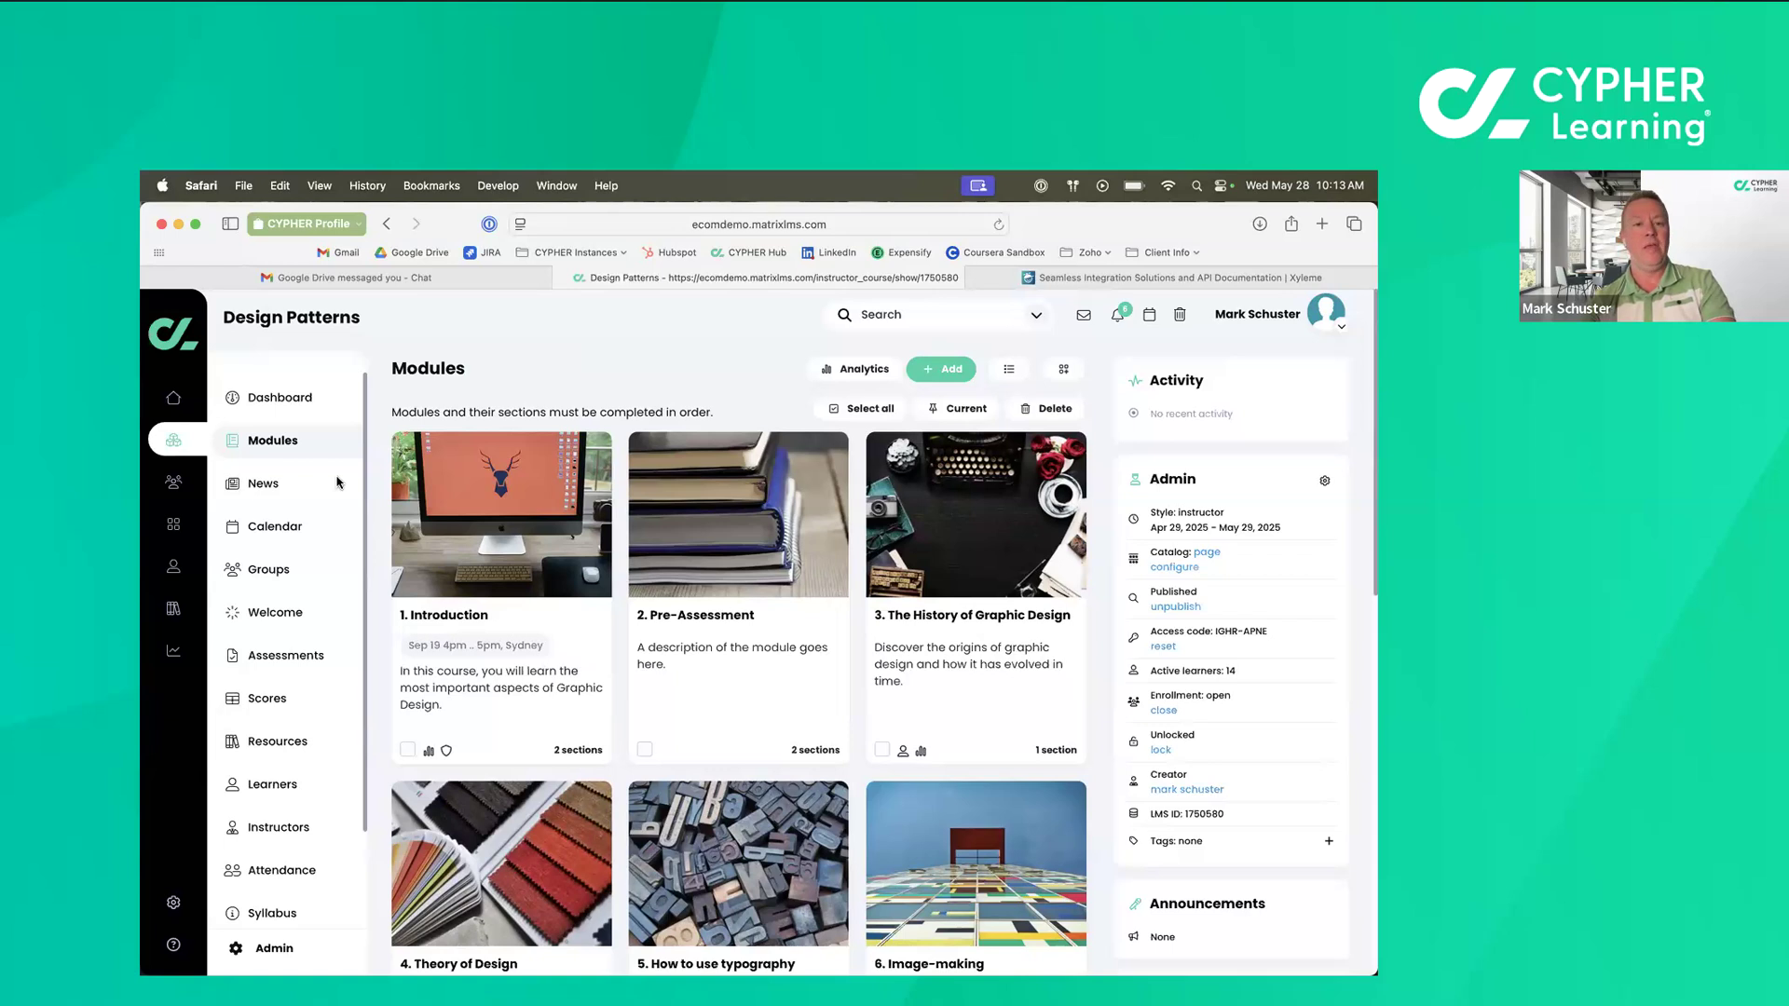
{"action": "left_click", "coordinate": [726, 619]}
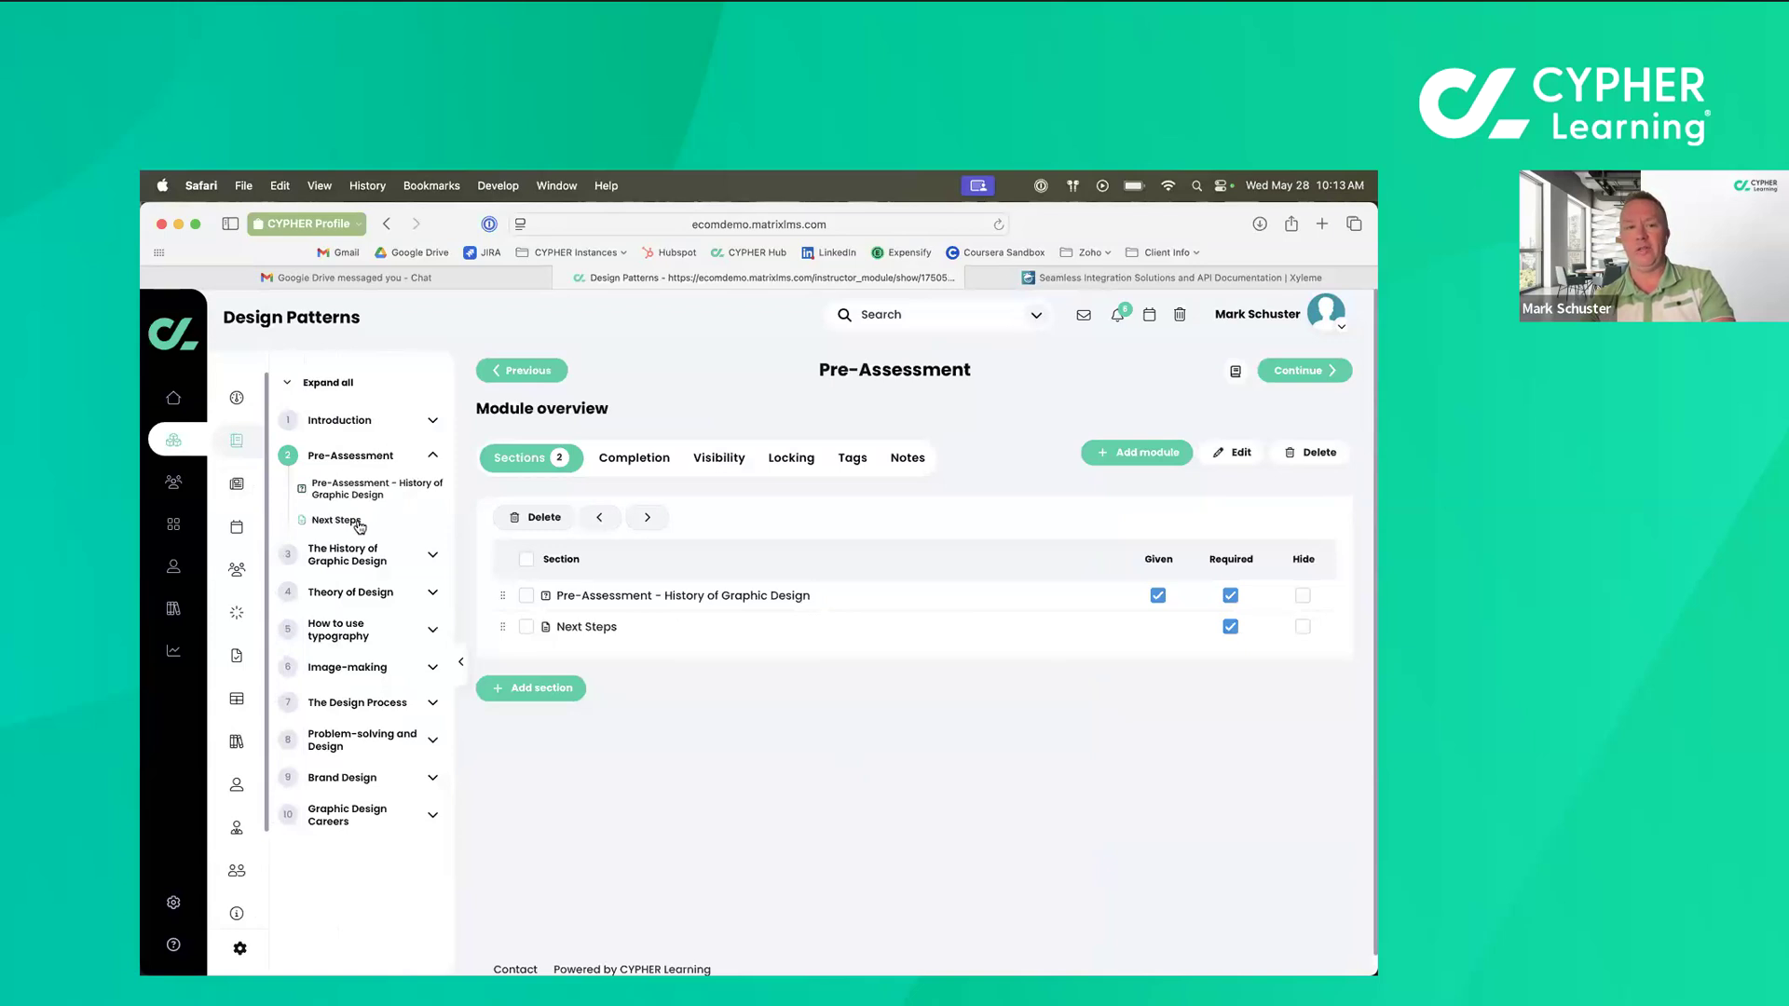
{"action": "left_click", "coordinate": [338, 630]}
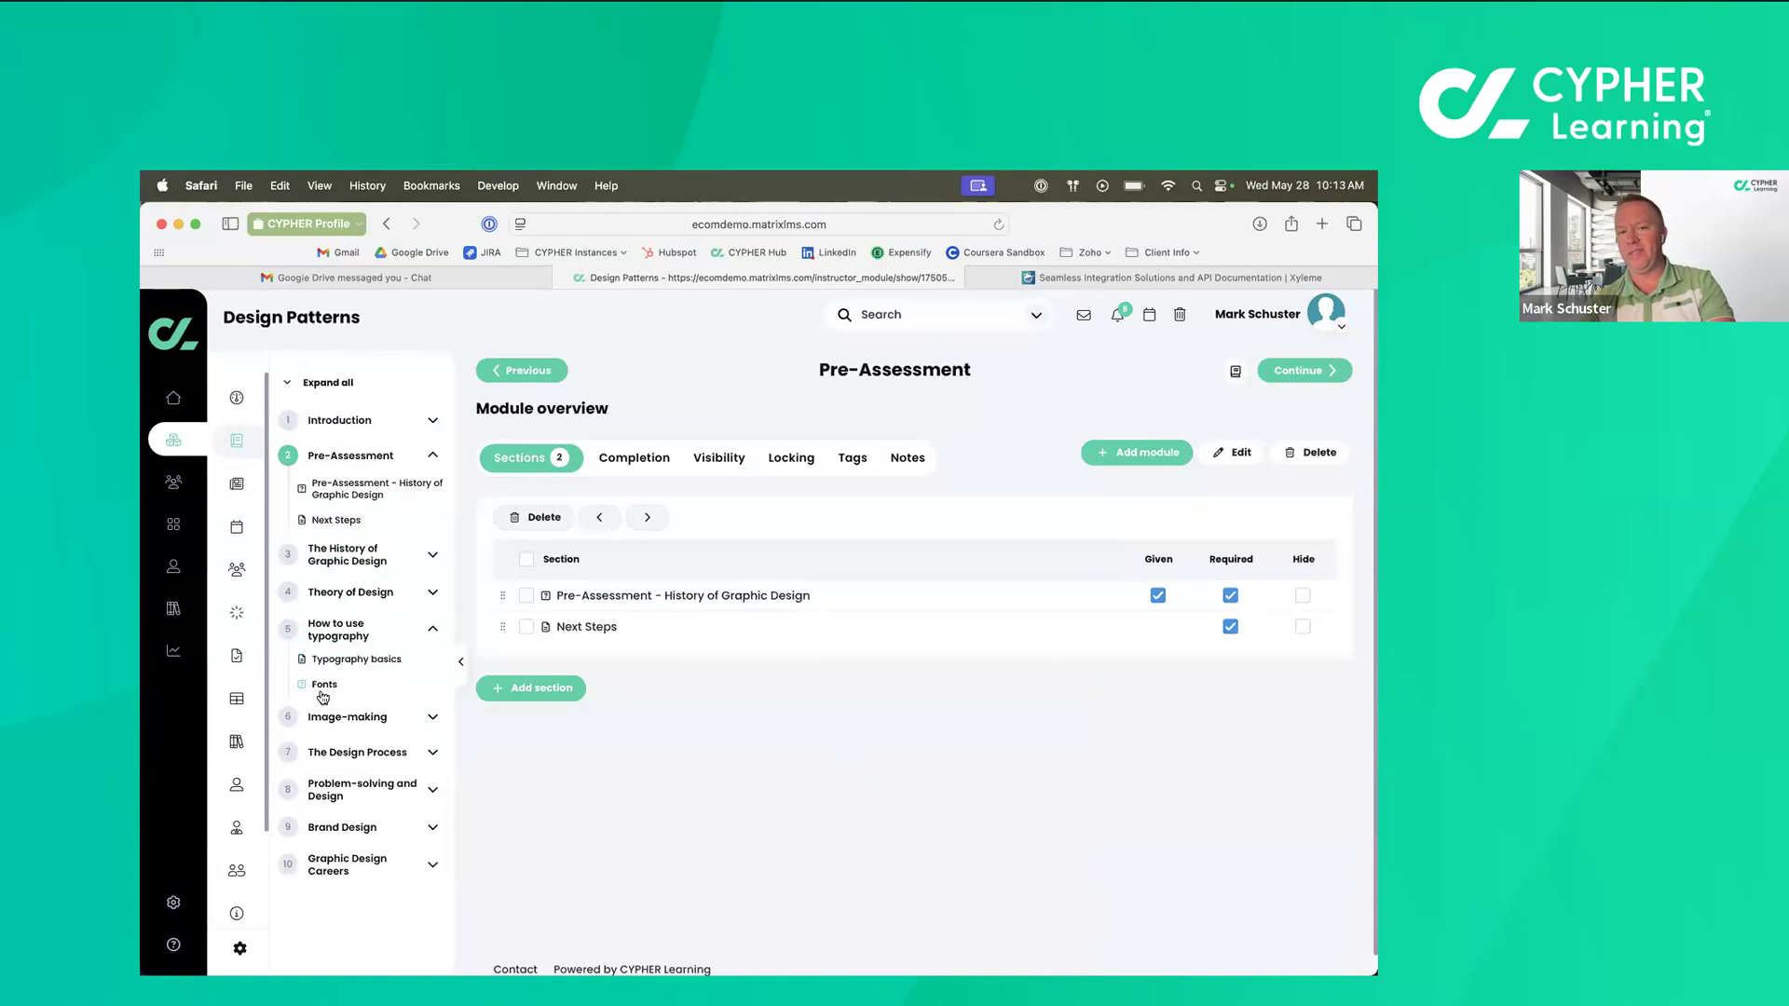
{"action": "left_click", "coordinate": [328, 688]}
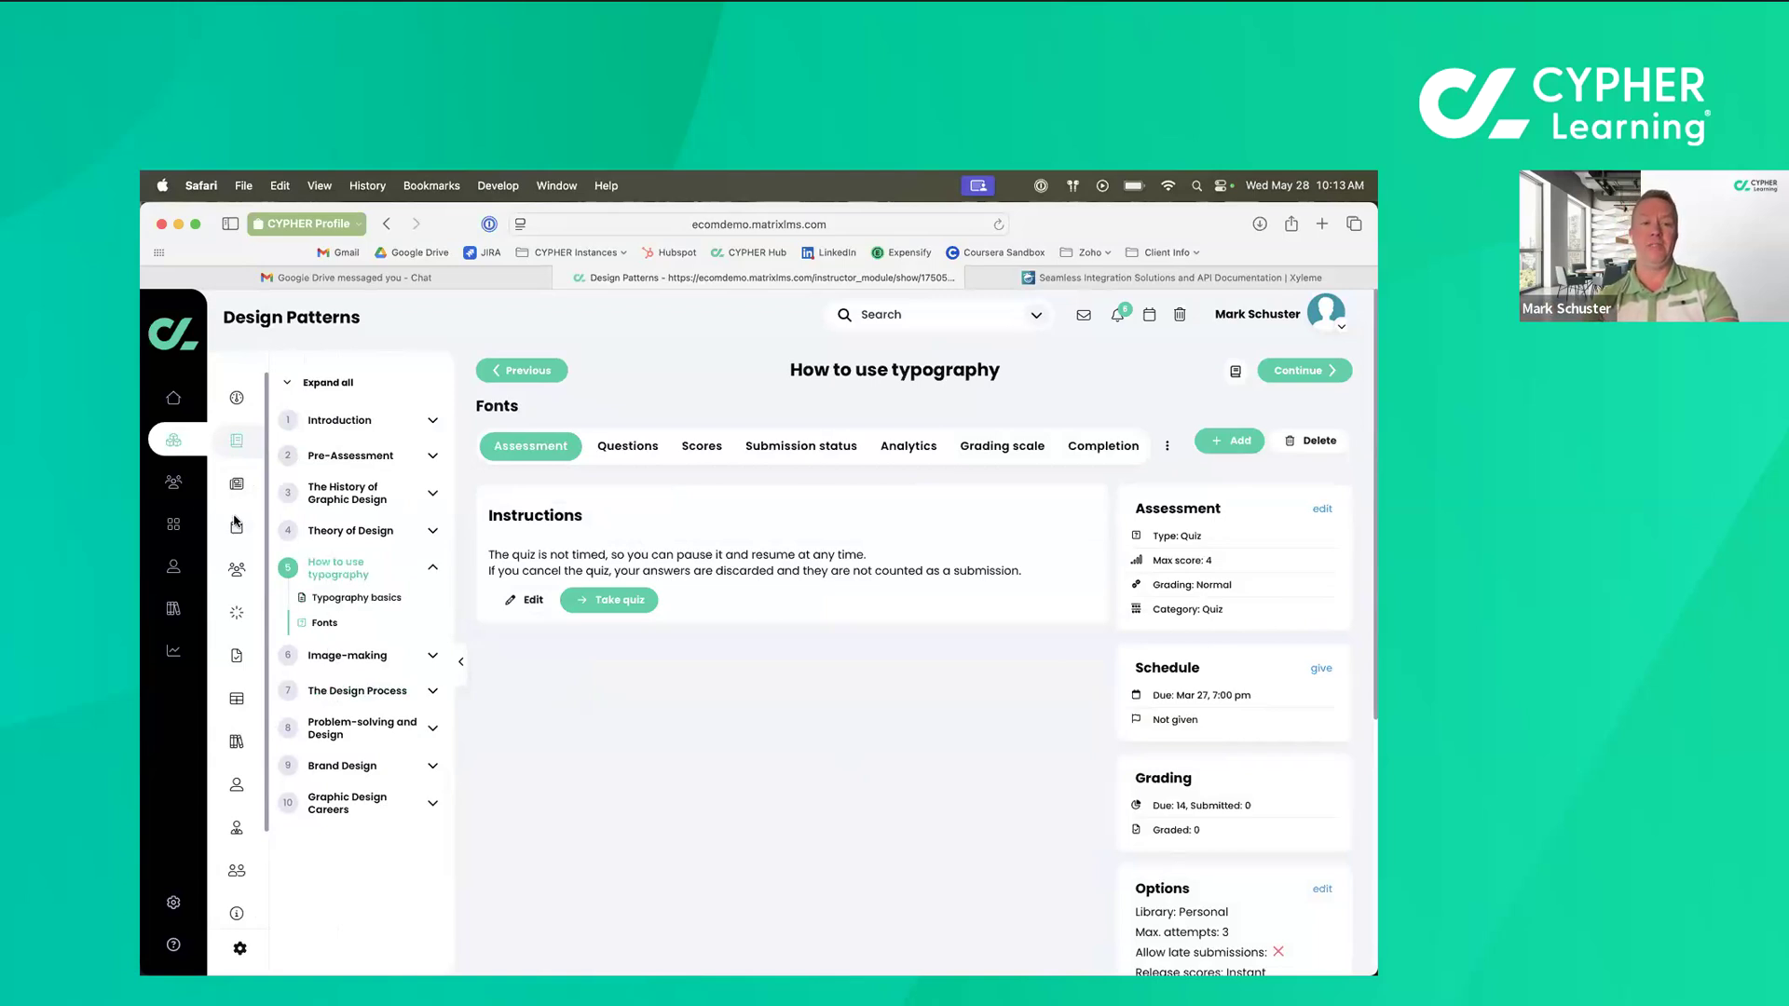
{"action": "mouse_move", "coordinate": [173, 481]}
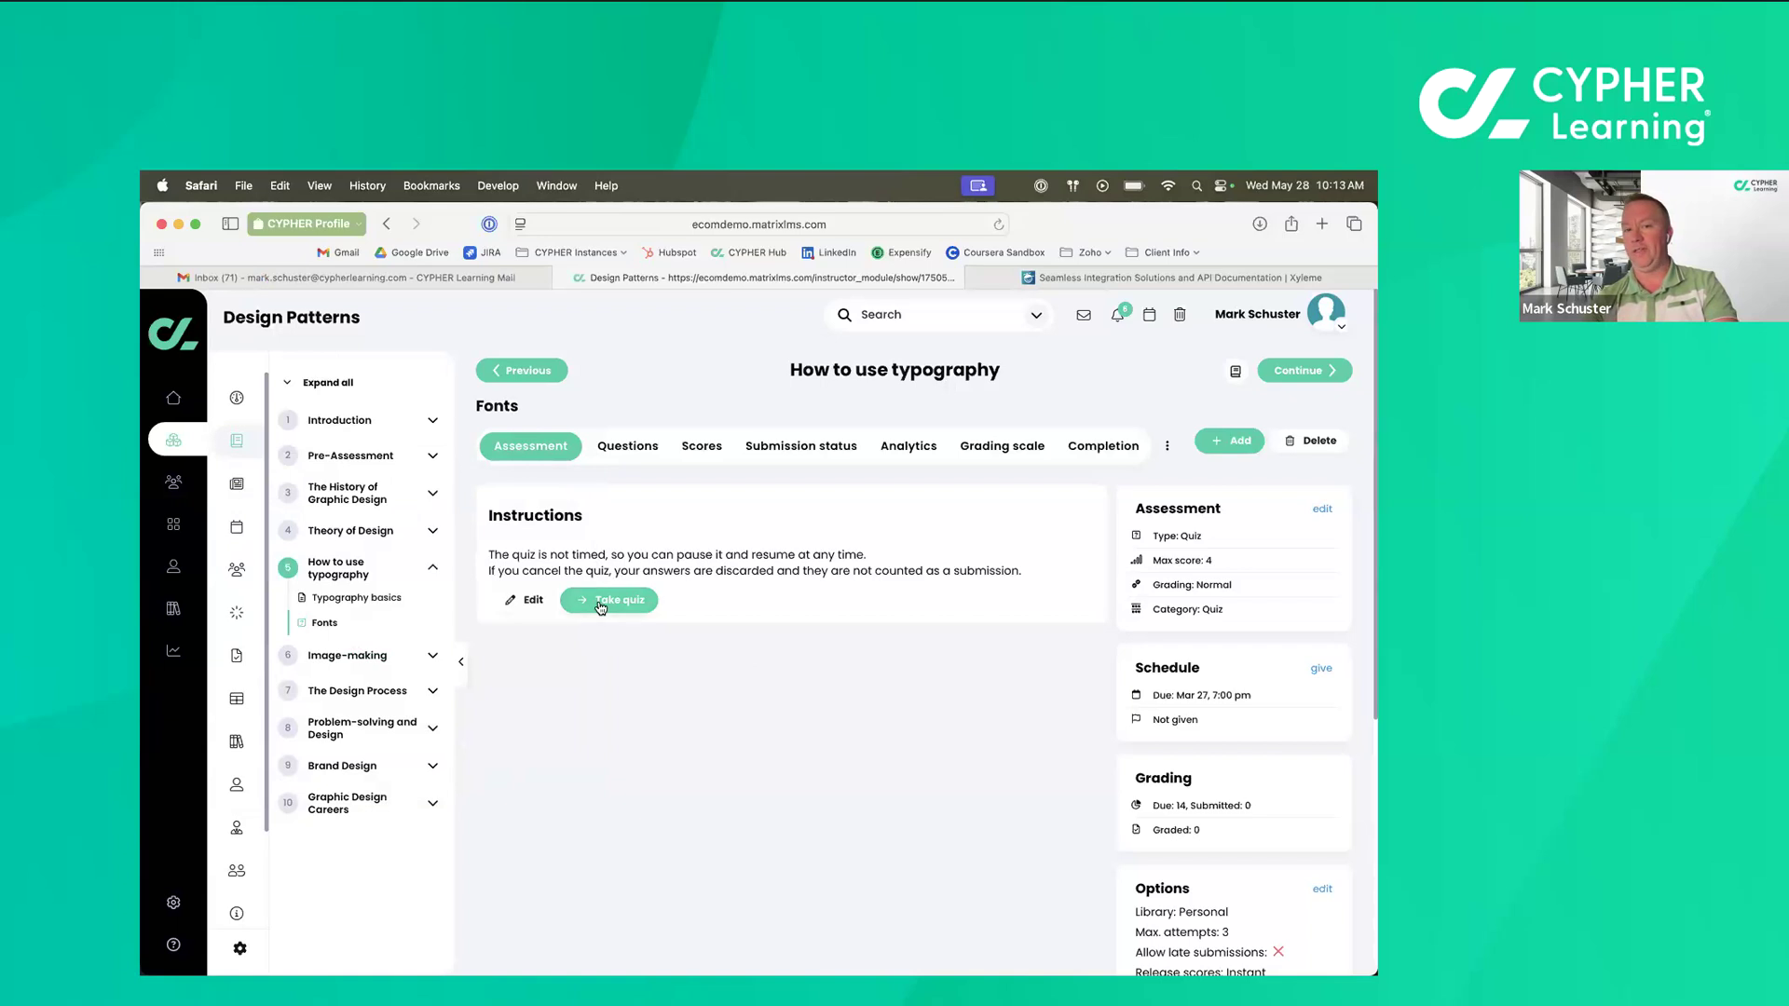
{"action": "left_click", "coordinate": [1167, 446]}
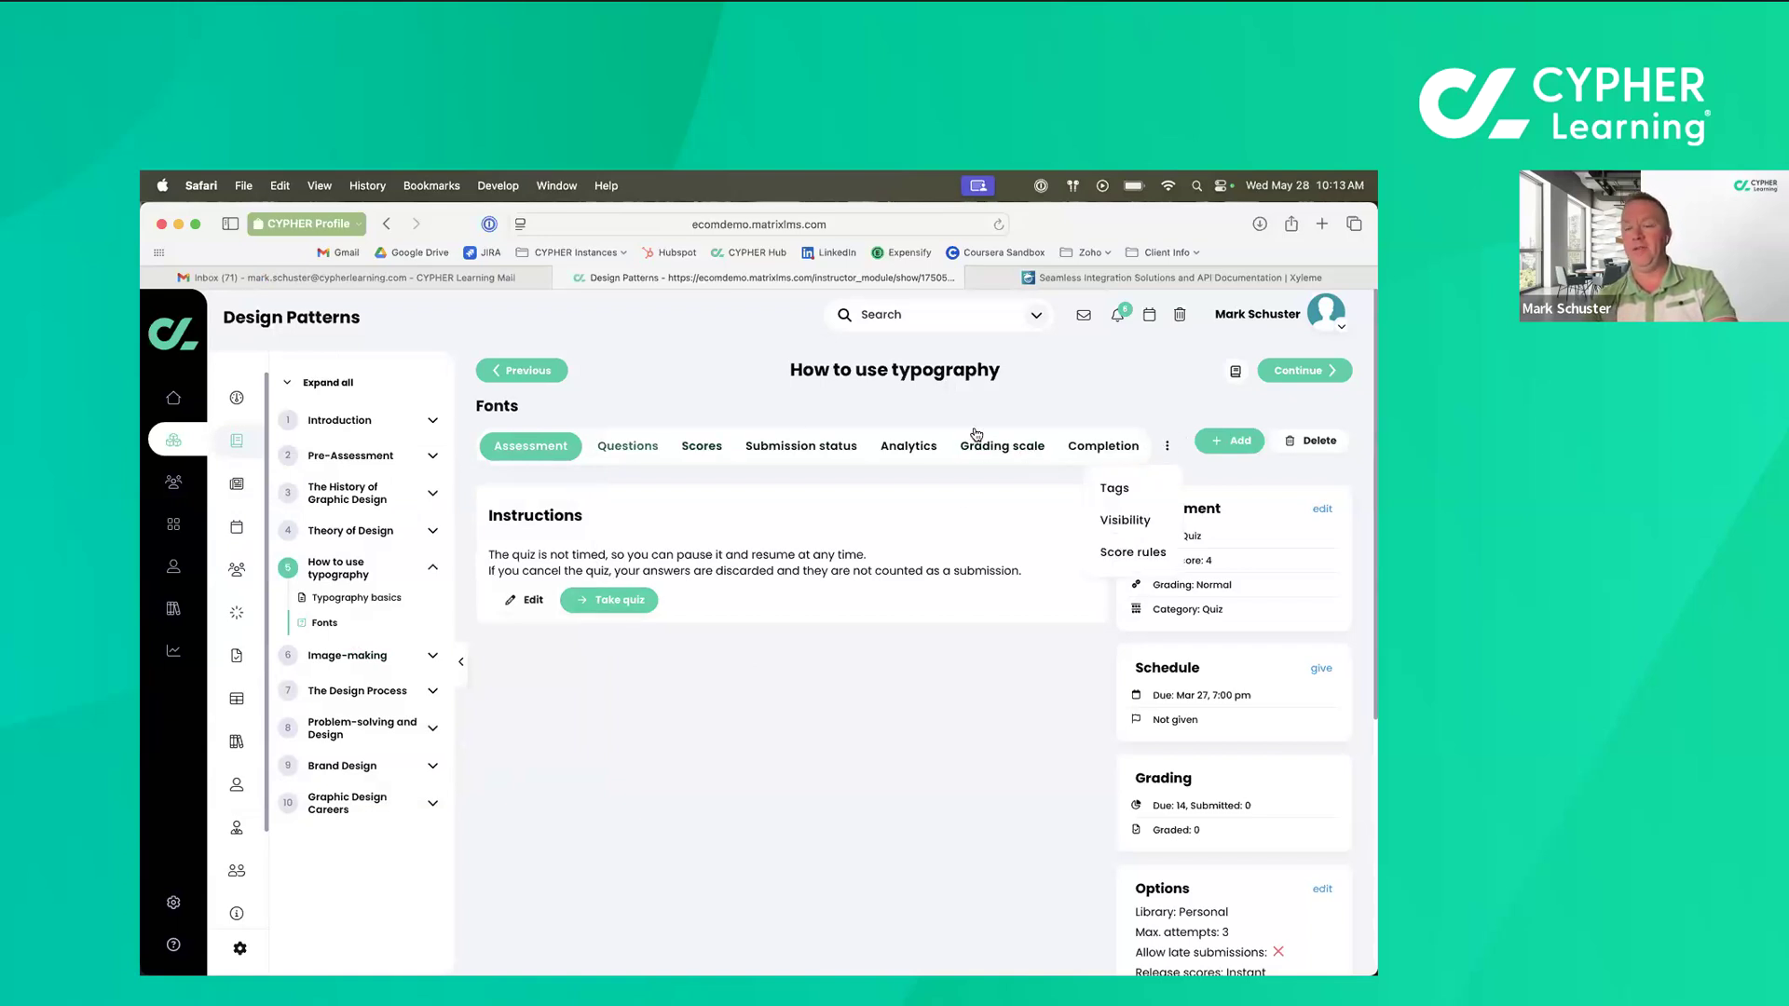
{"action": "left_click", "coordinate": [1131, 521]}
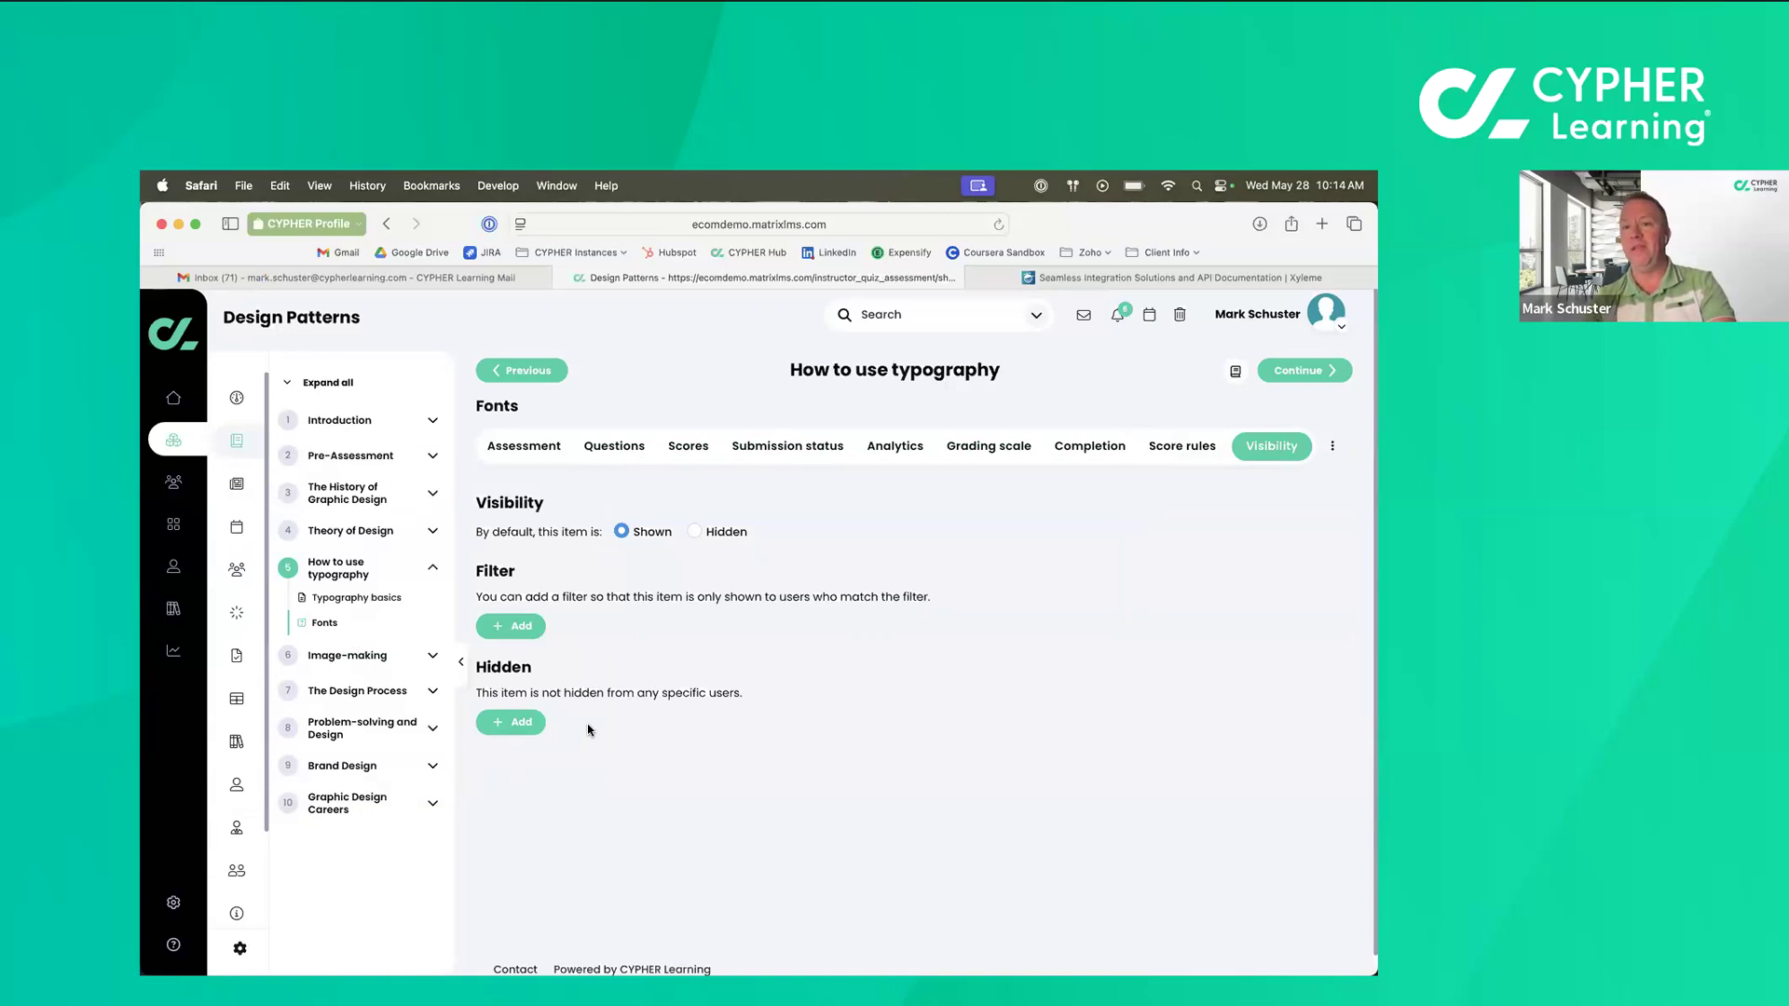
Start a custom visibility filter for the Fonts quiz, using Group as the criterion and "in" as the operator.
{"action": "left_click", "coordinate": [521, 632]}
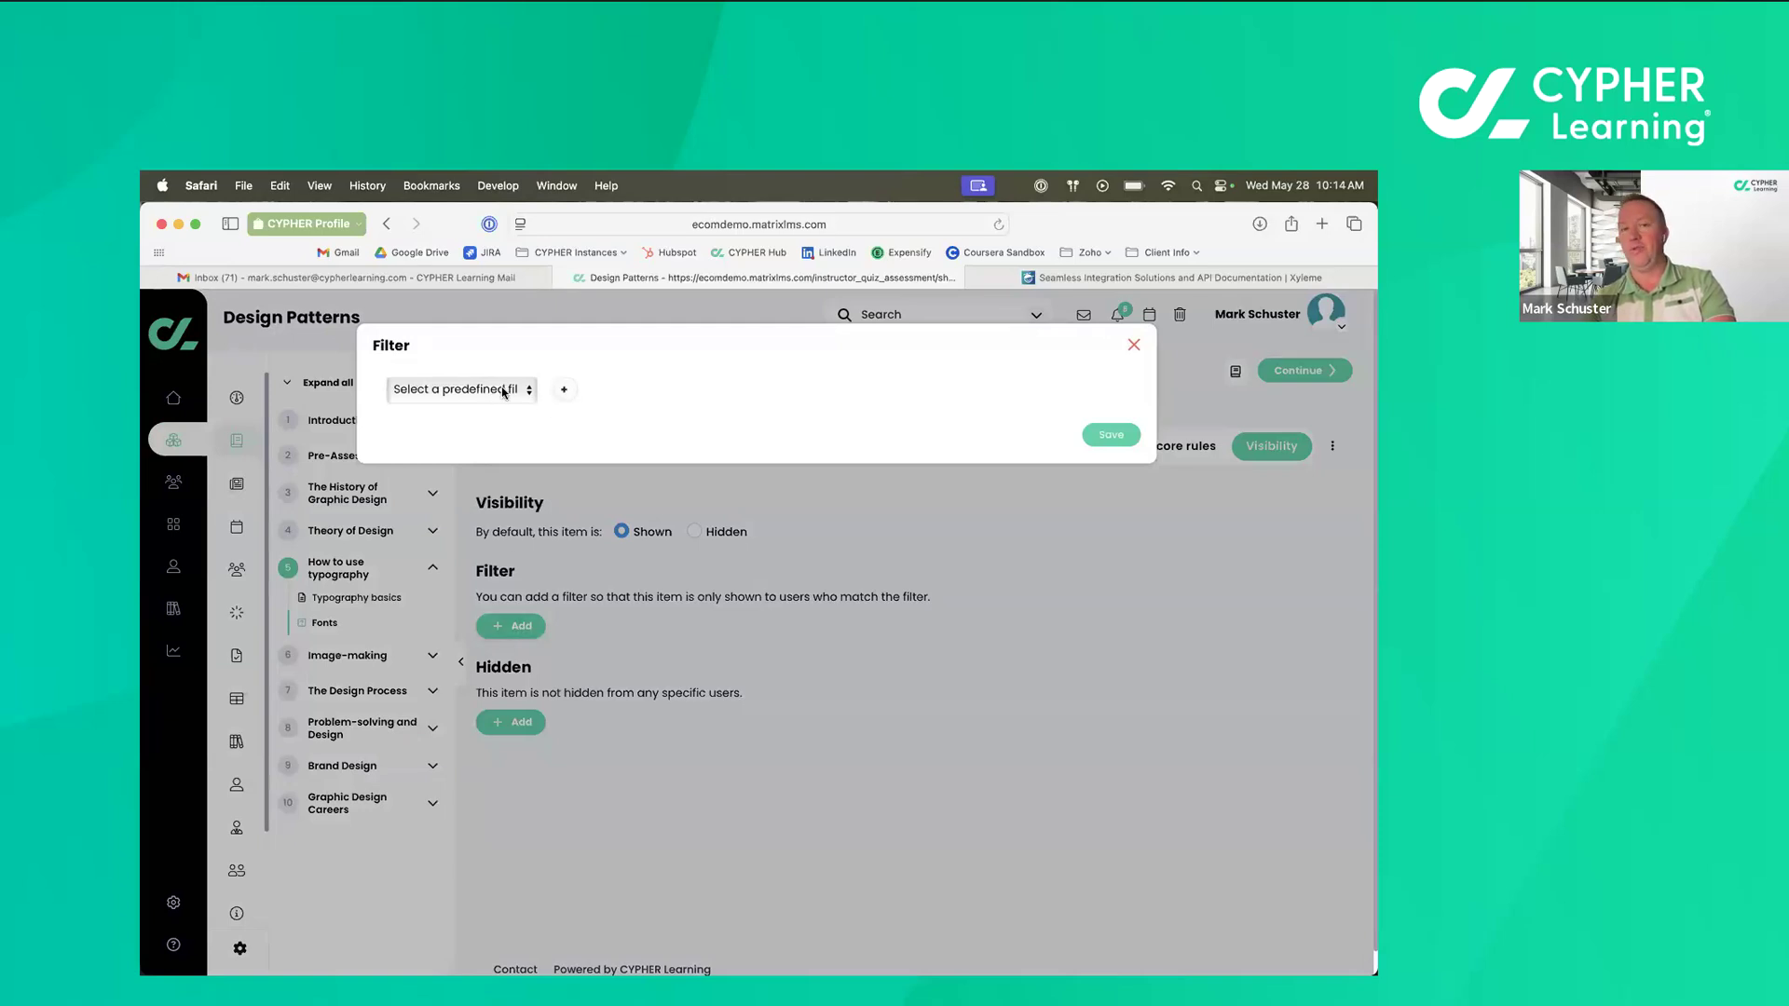
{"action": "left_click", "coordinate": [566, 393]}
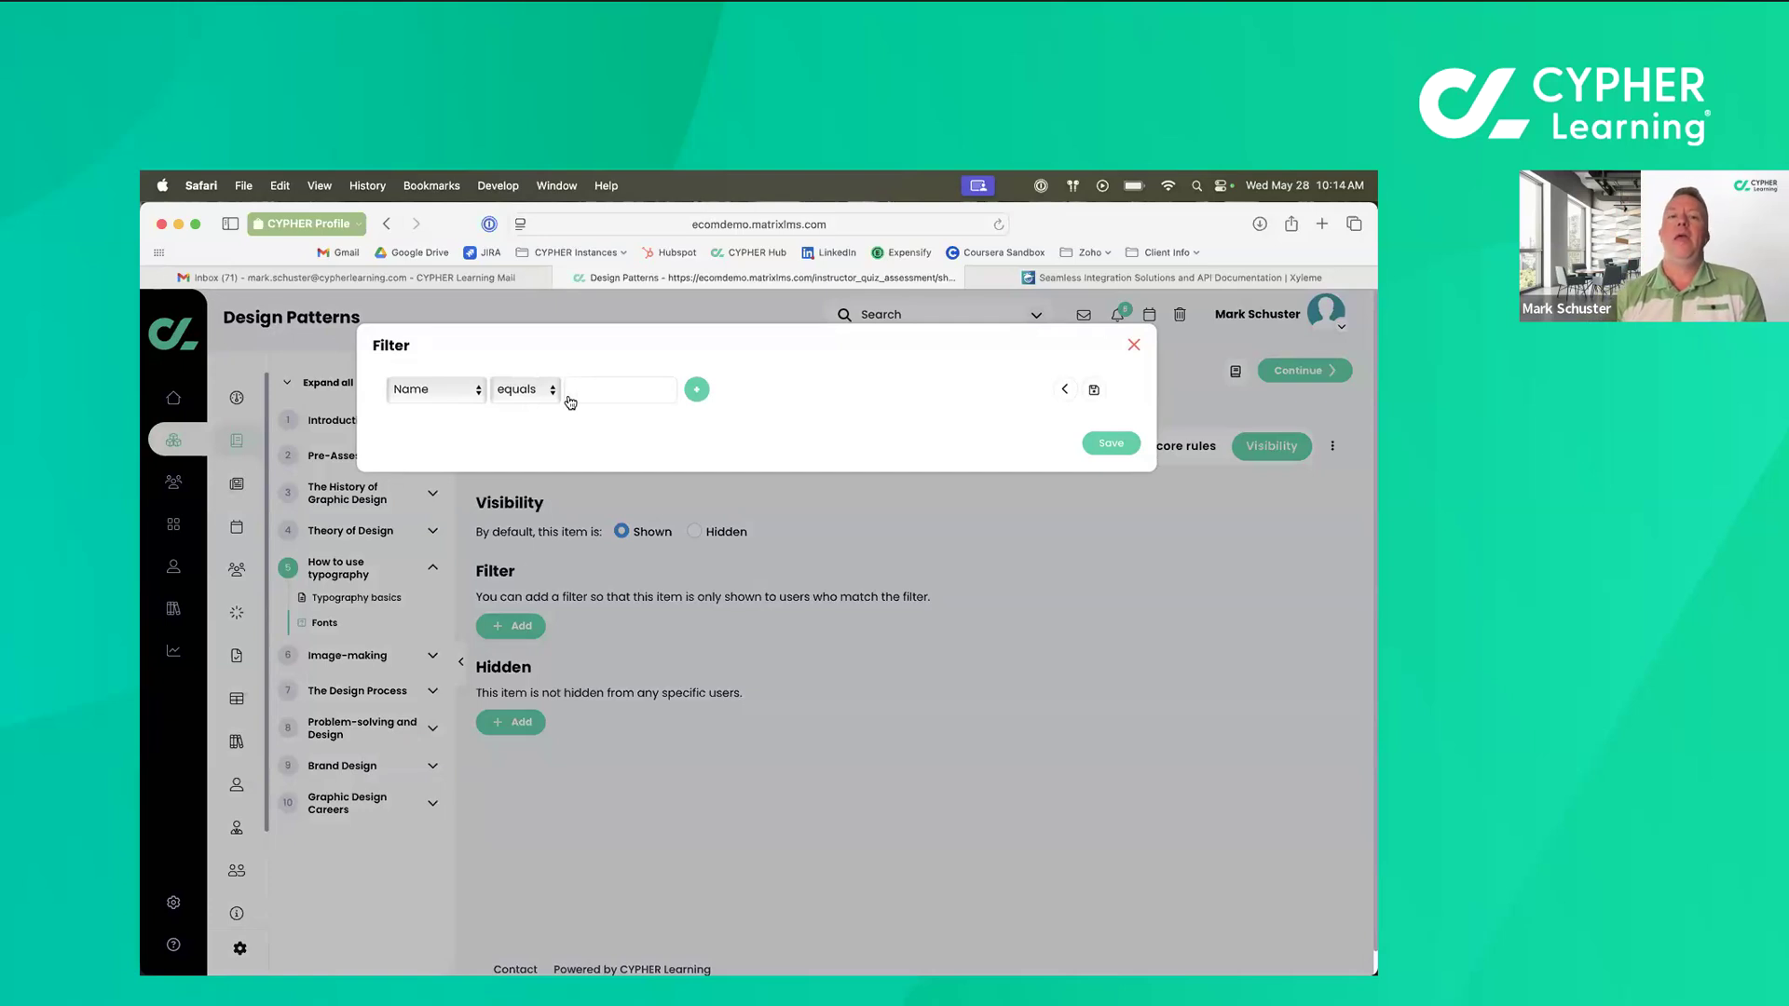
{"action": "left_click", "coordinate": [467, 393]}
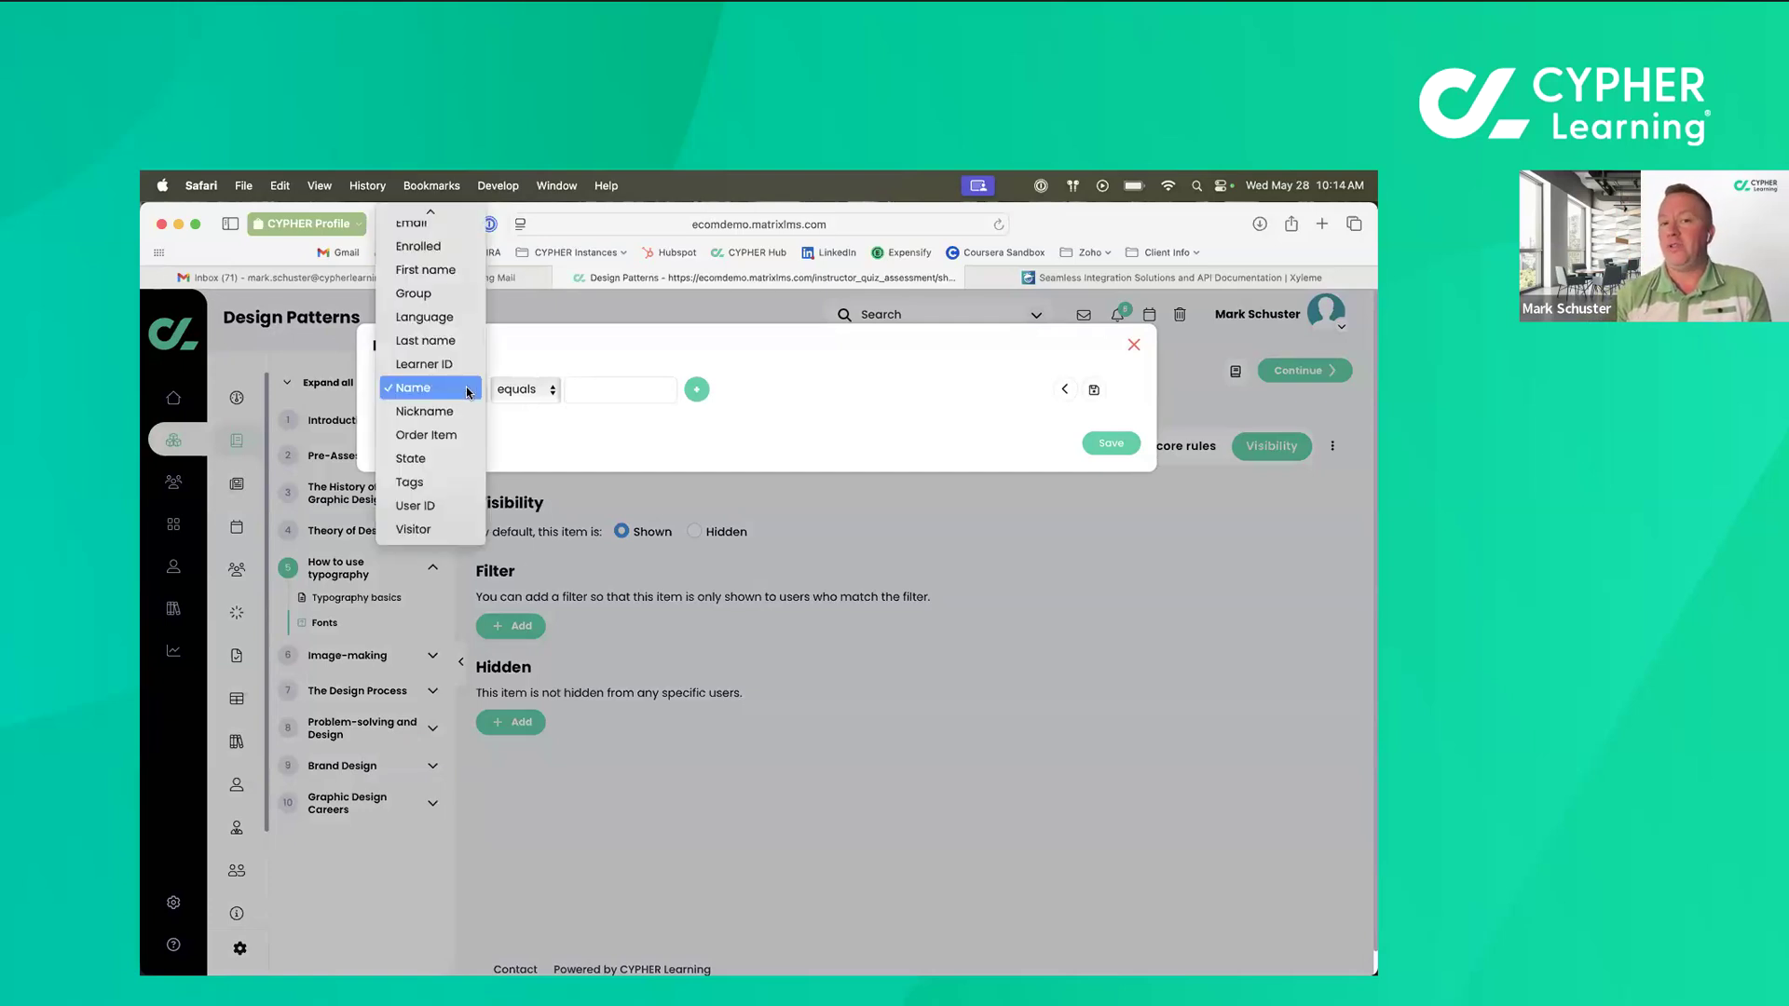
{"action": "scroll", "coordinate": [468, 394], "scroll_direction": "up", "scroll_amount": 3}
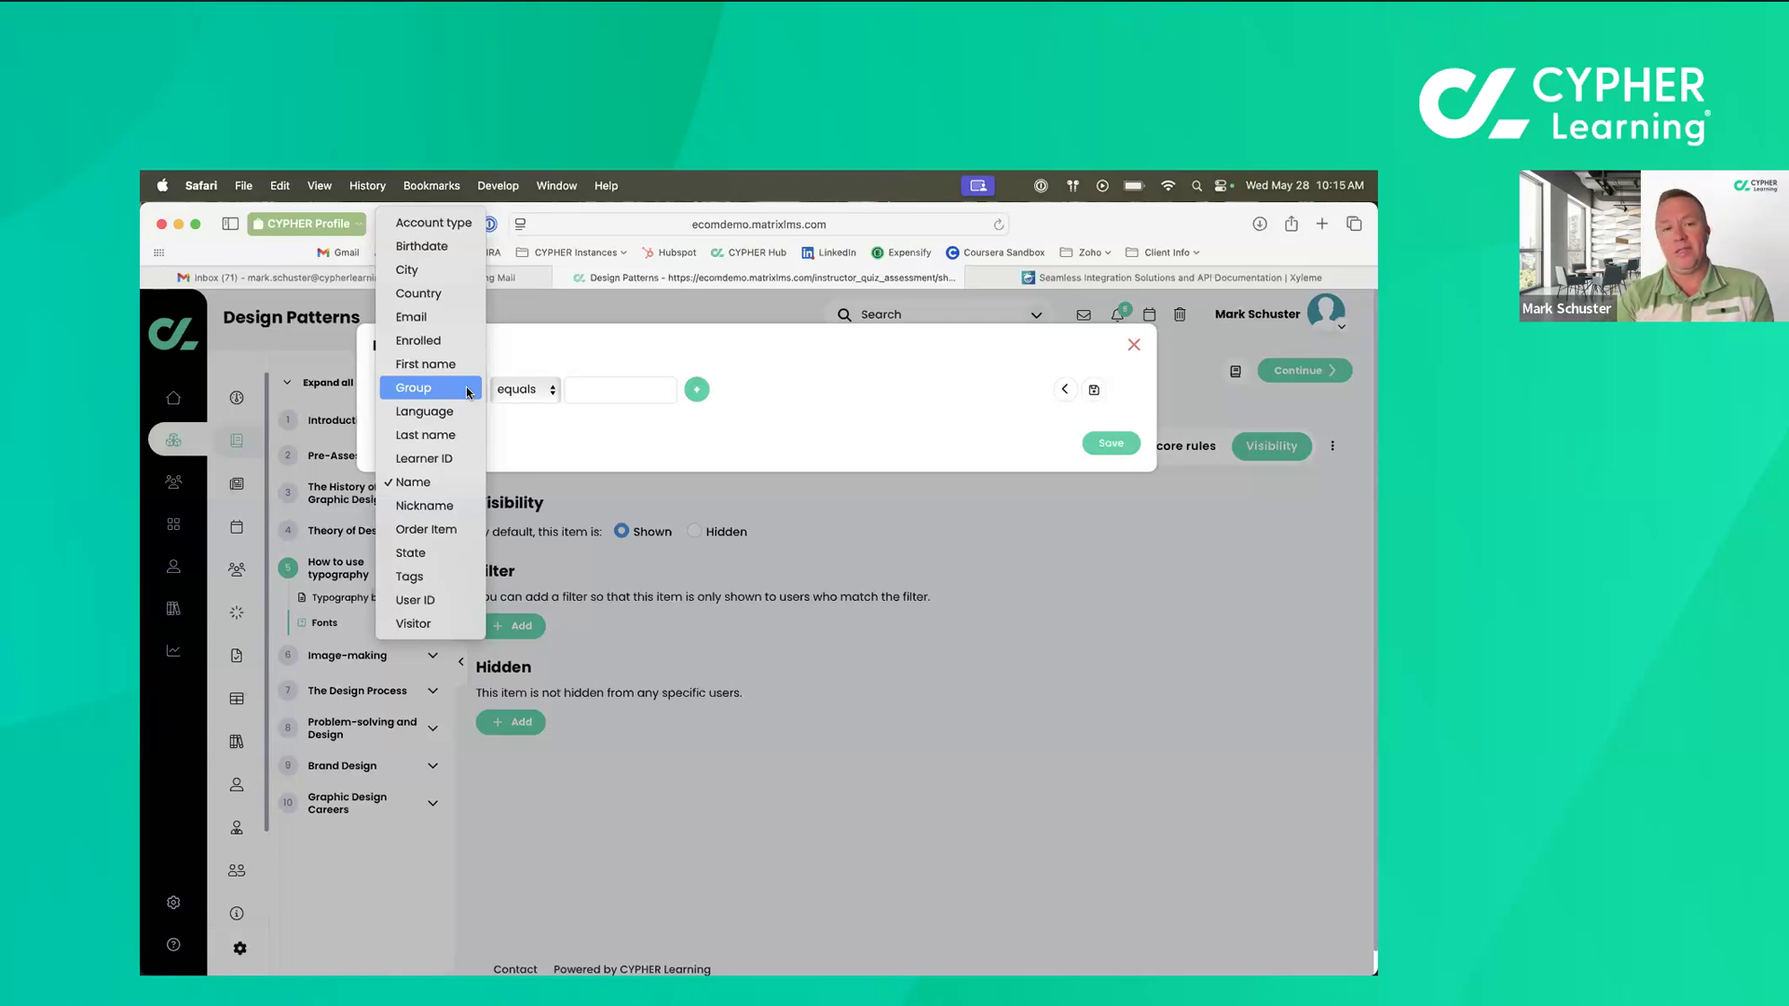
{"action": "left_click", "coordinate": [468, 391]}
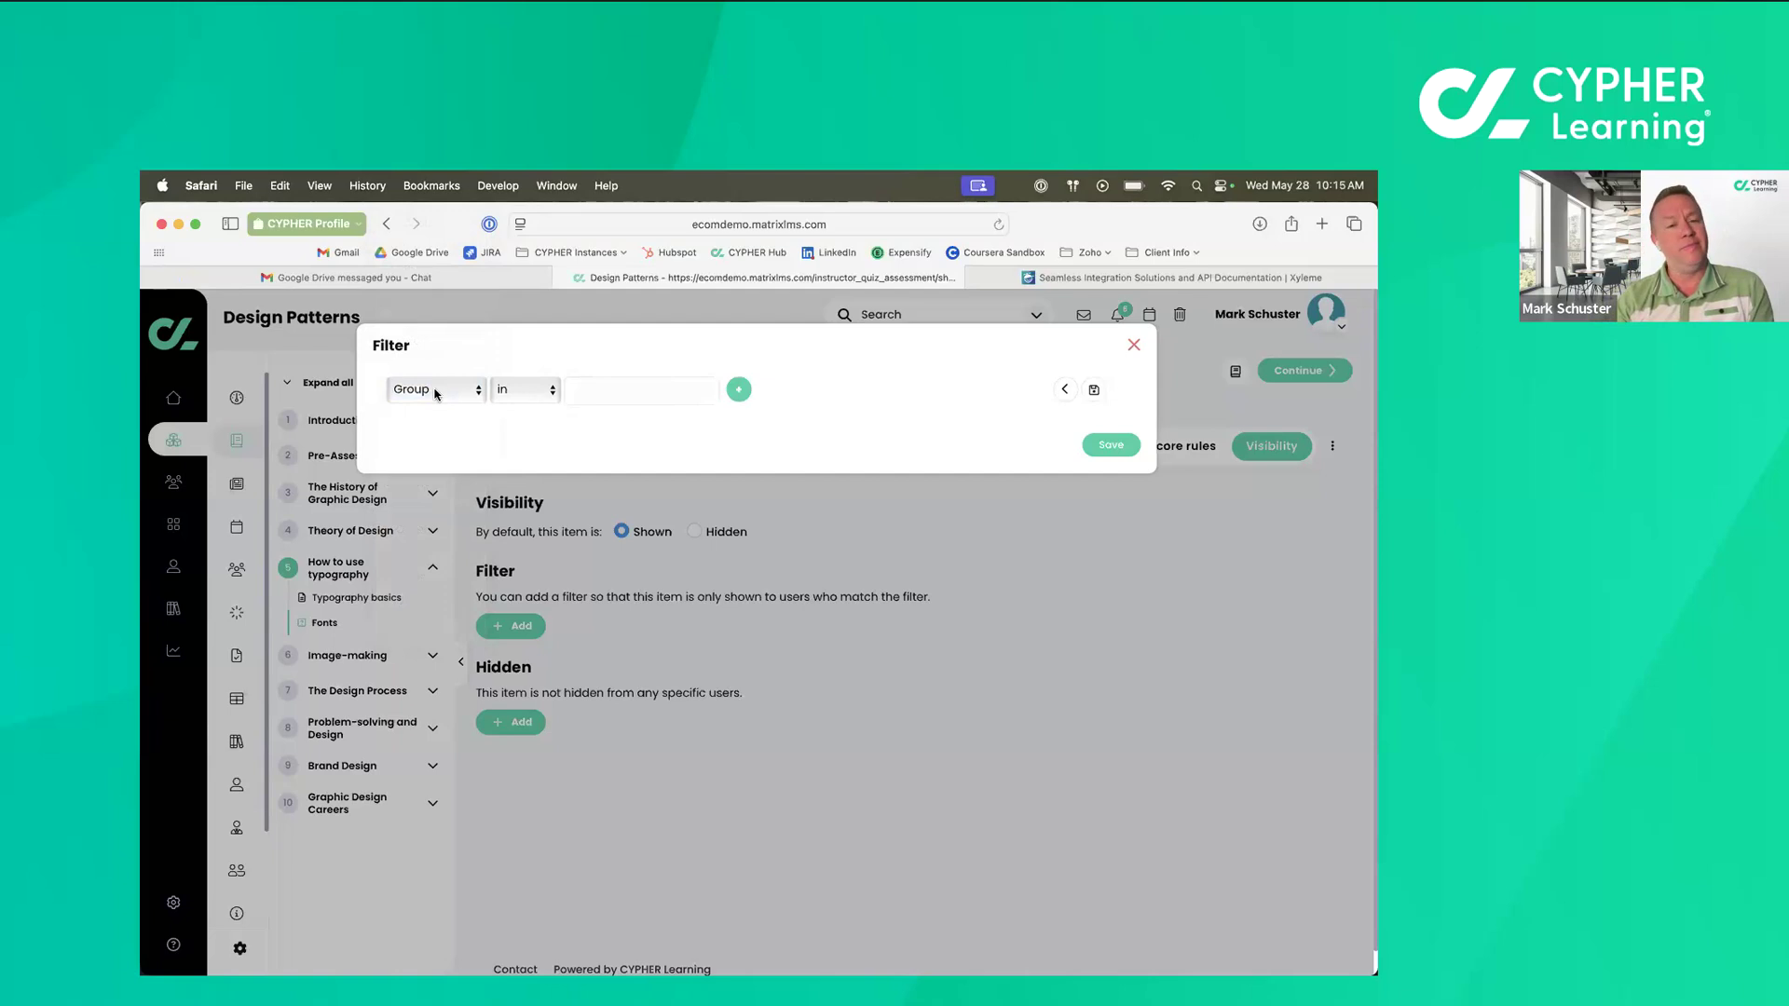
{"action": "left_click", "coordinate": [535, 398]}
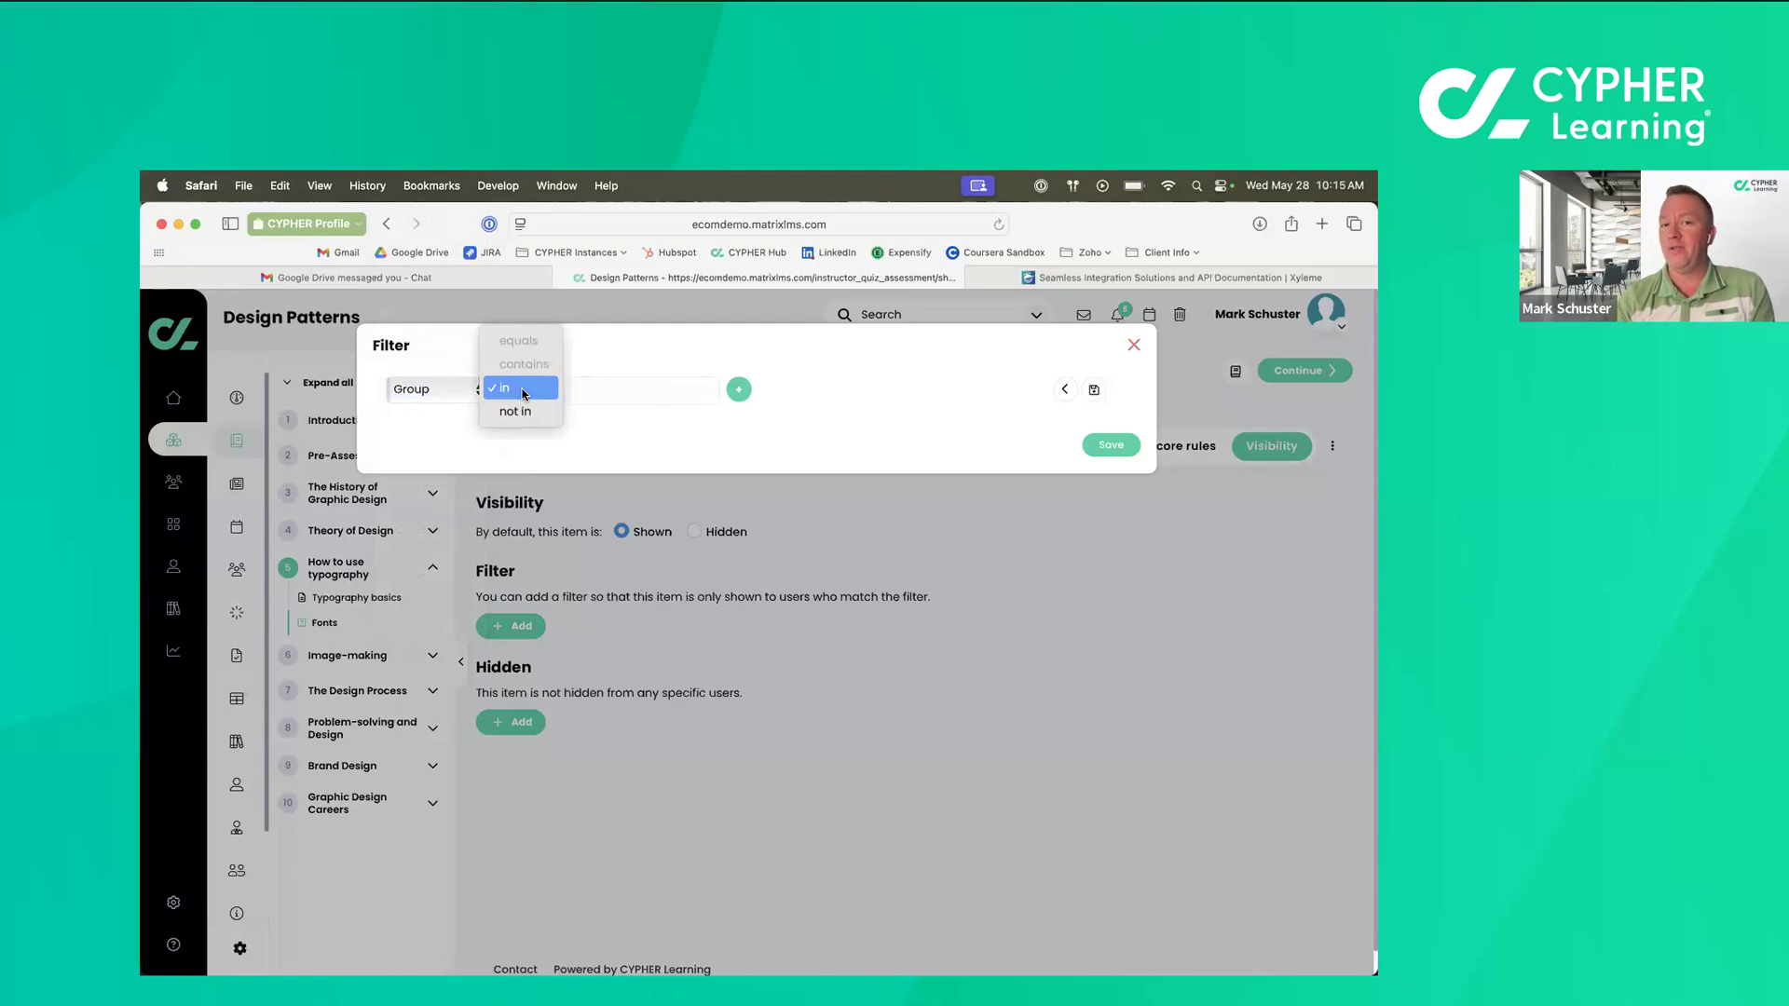
{"action": "left_click", "coordinate": [526, 449]}
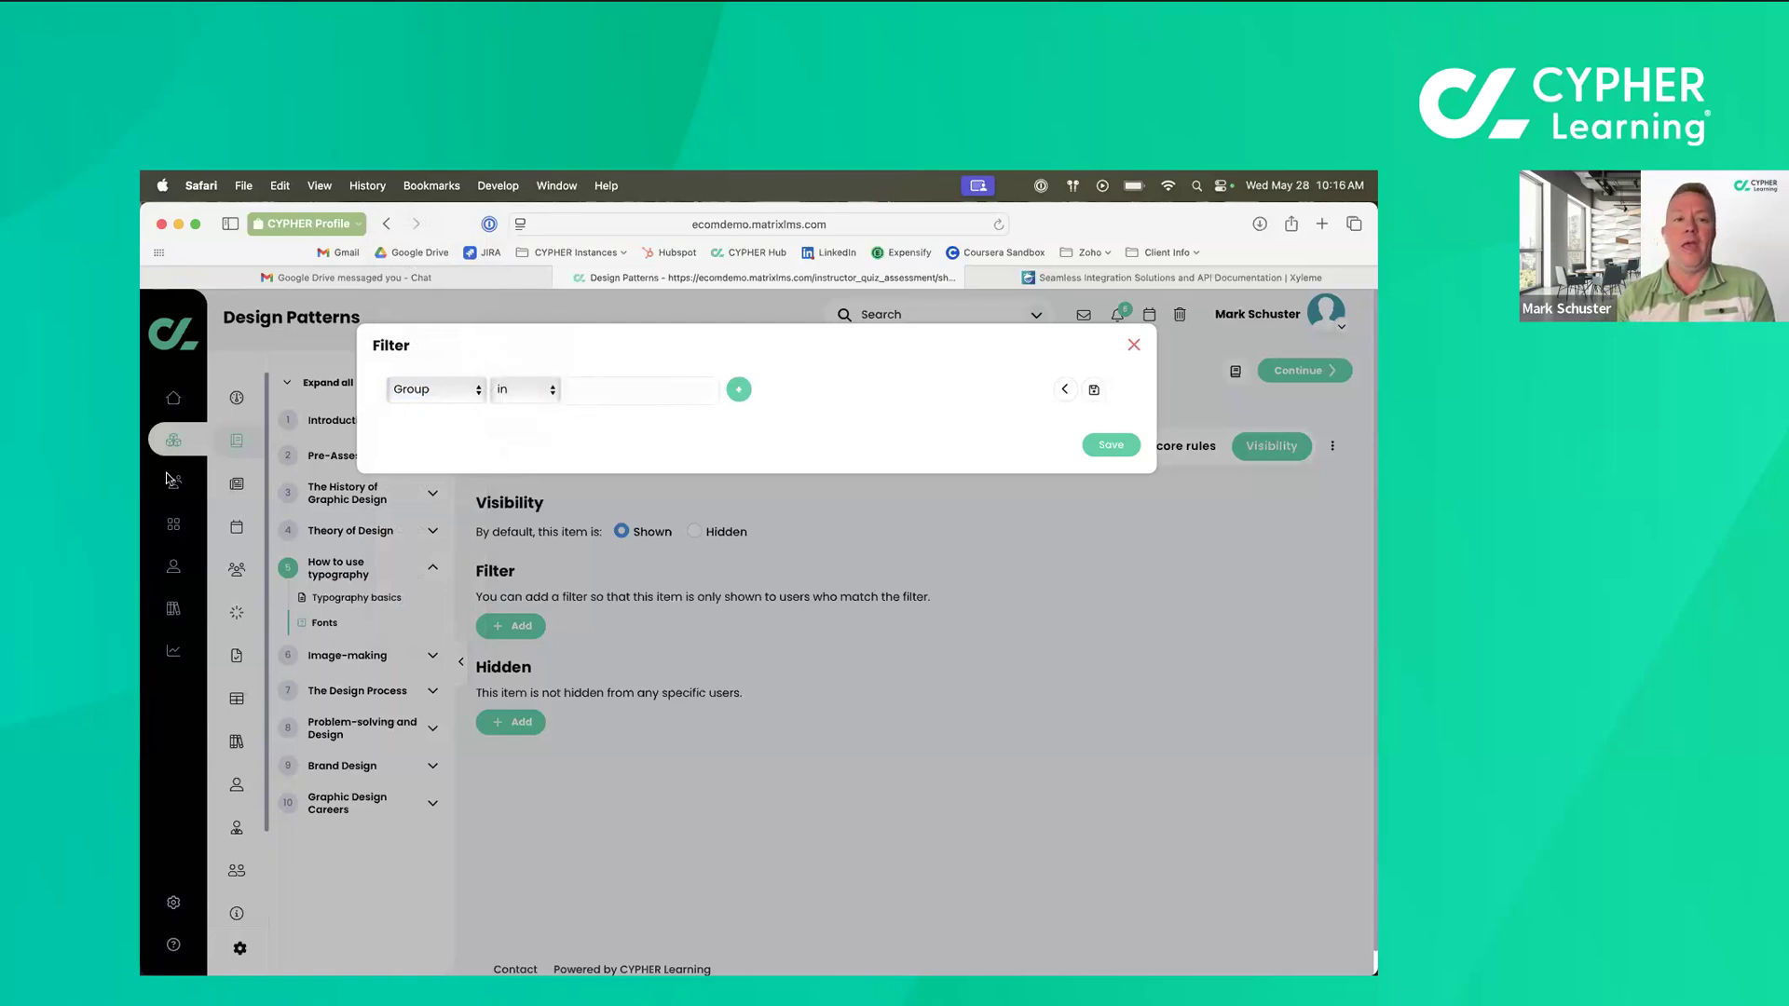
Set the filter's group to Creative Design Team as the only condition and save the filter.
{"action": "left_click", "coordinate": [642, 386]}
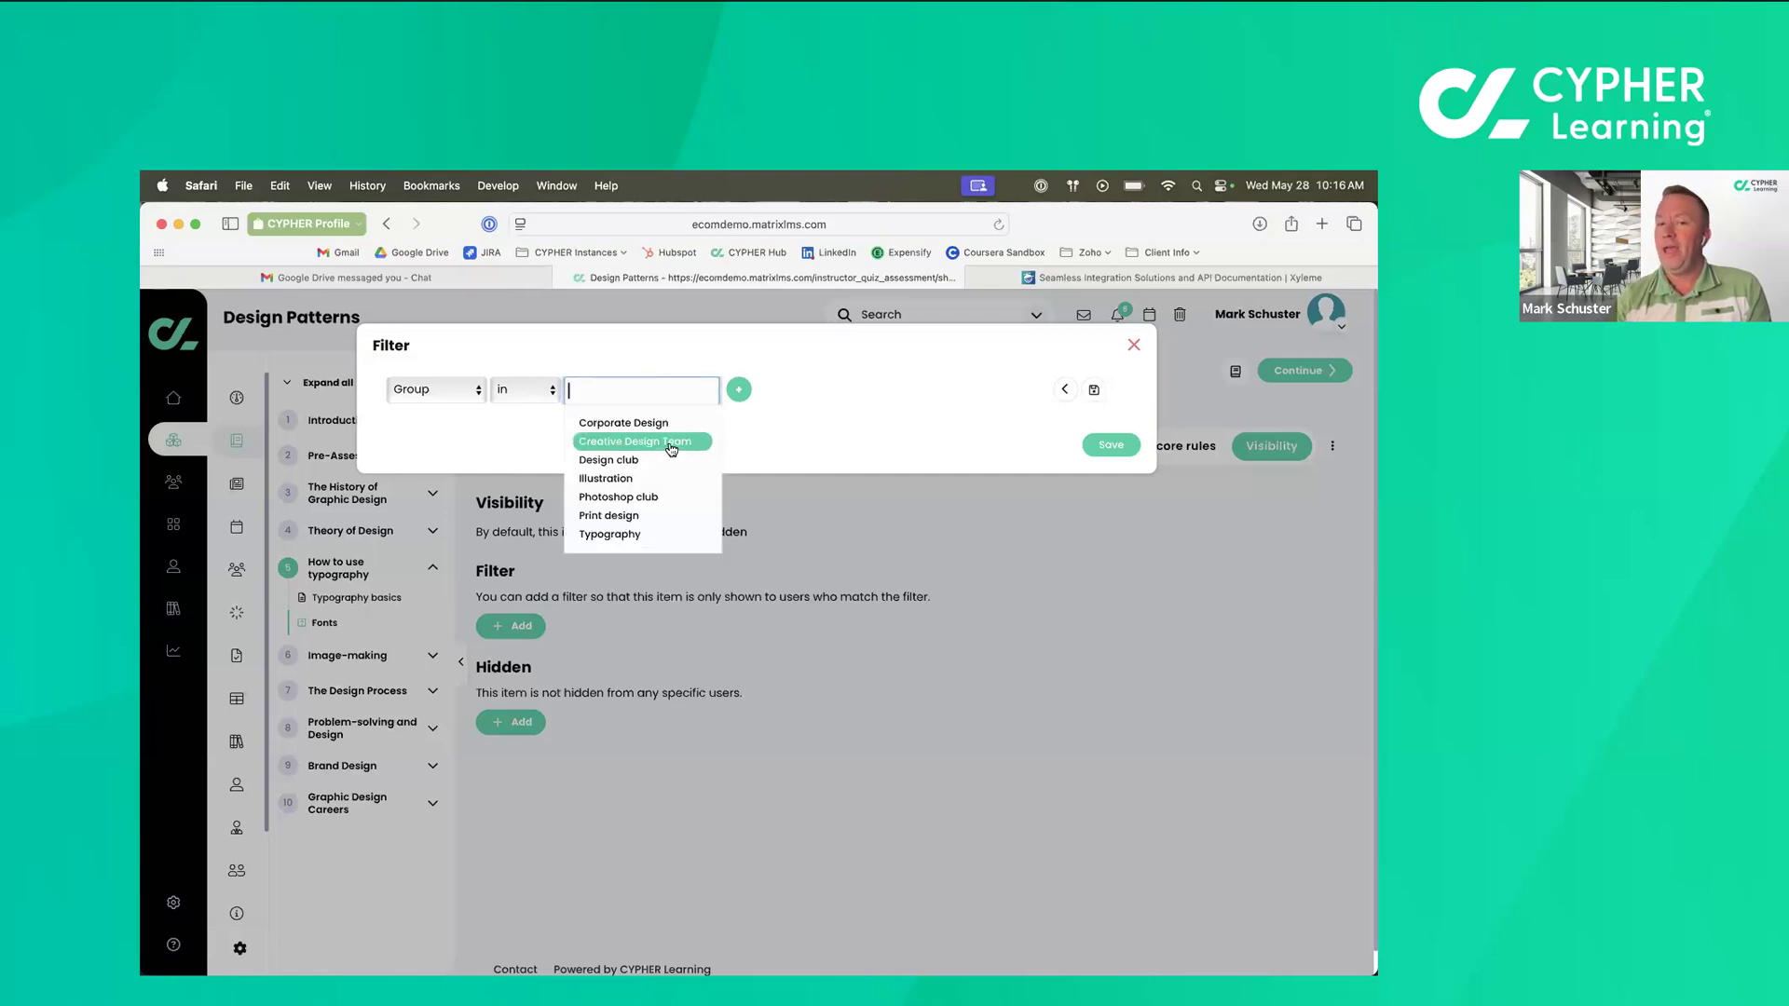
{"action": "type", "text": "Crea"}
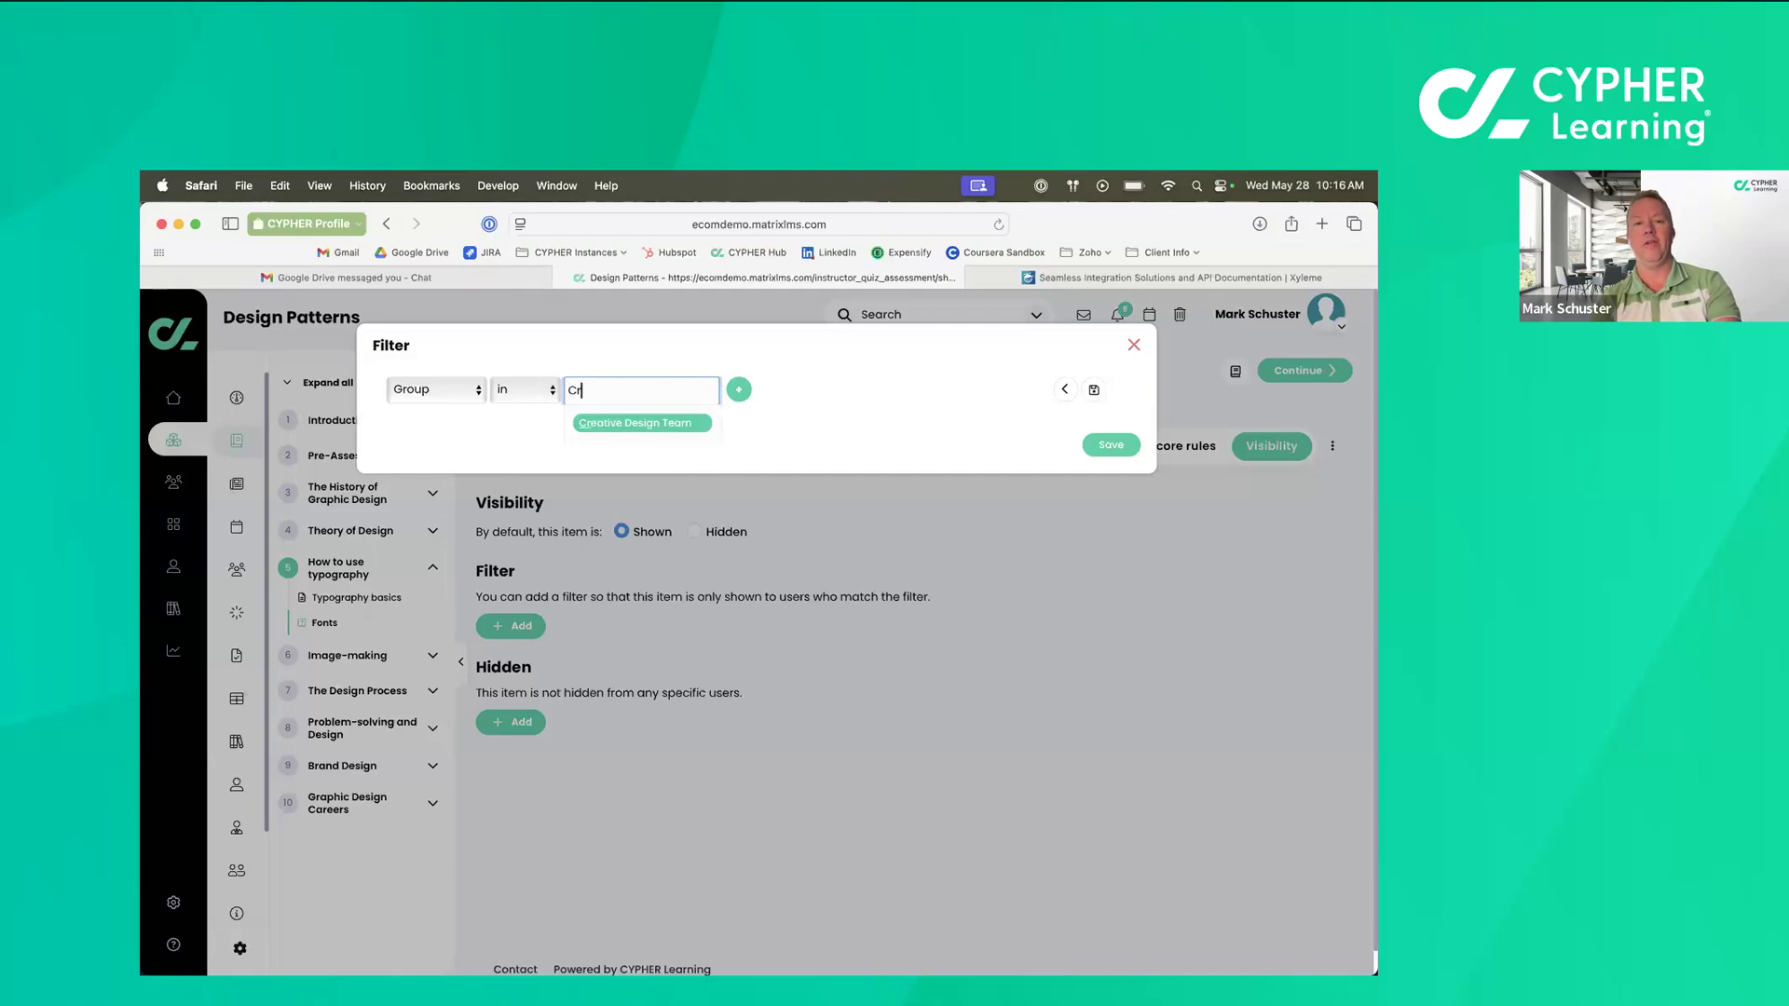
{"action": "left_click", "coordinate": [658, 432]}
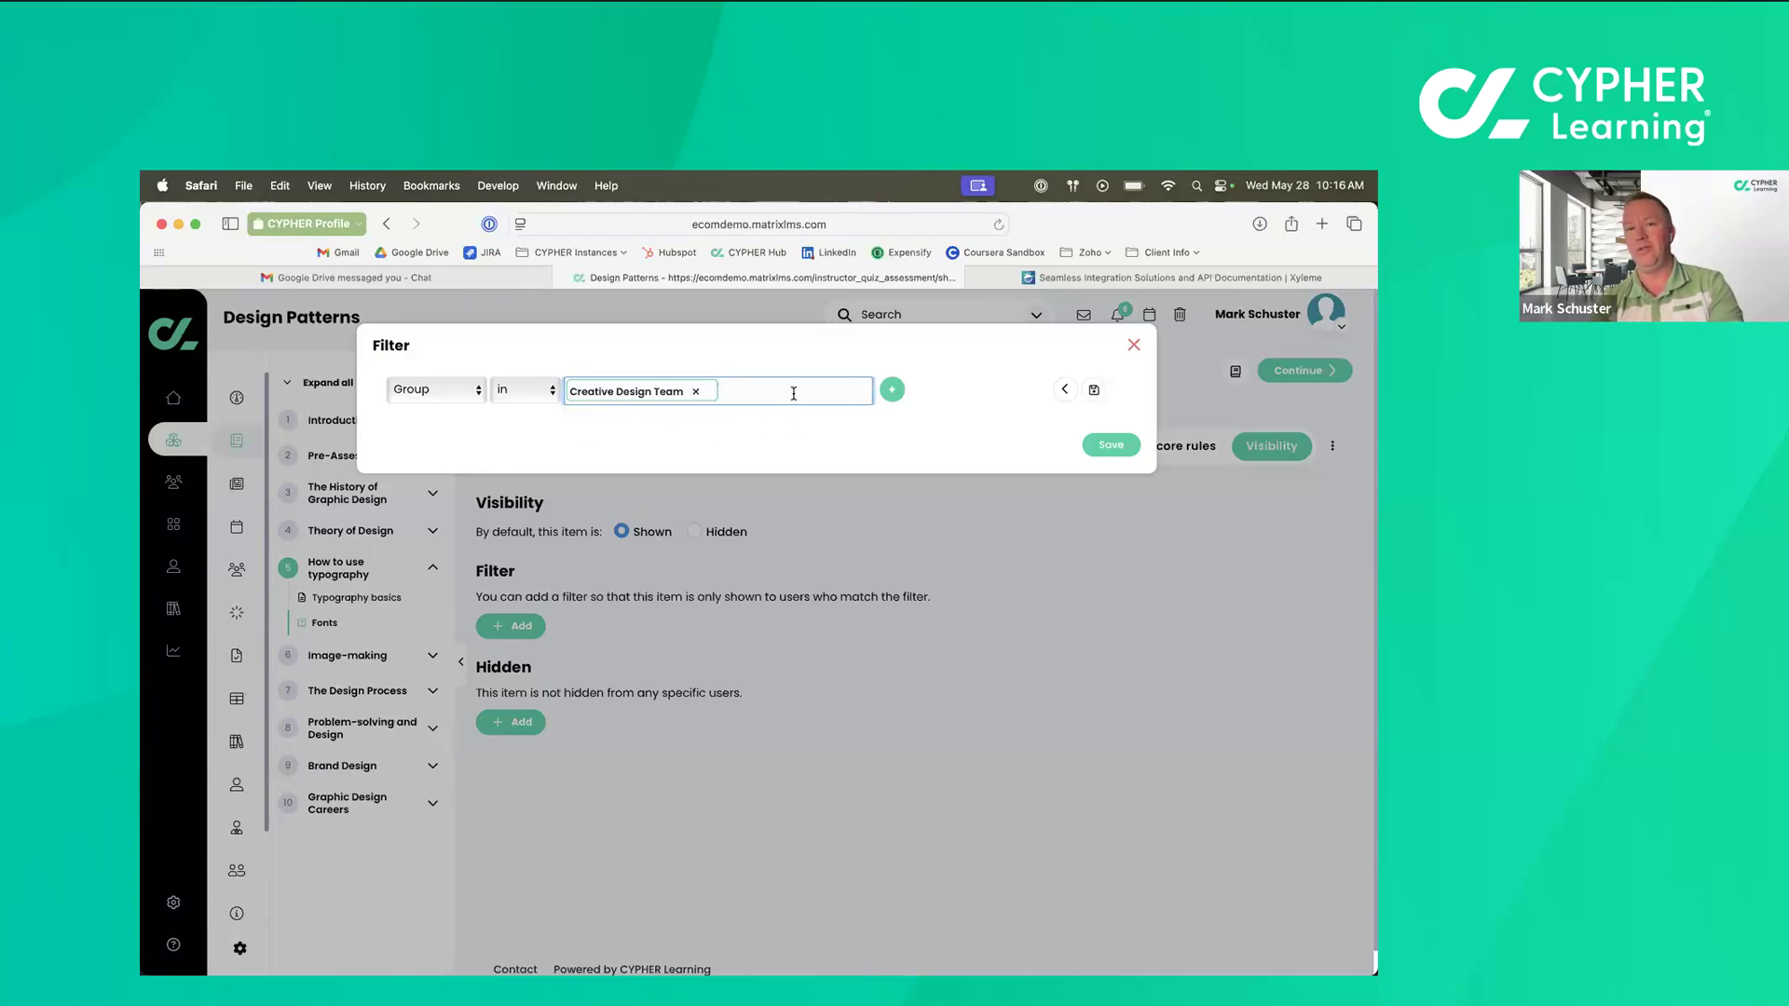
{"action": "left_click", "coordinate": [892, 392]}
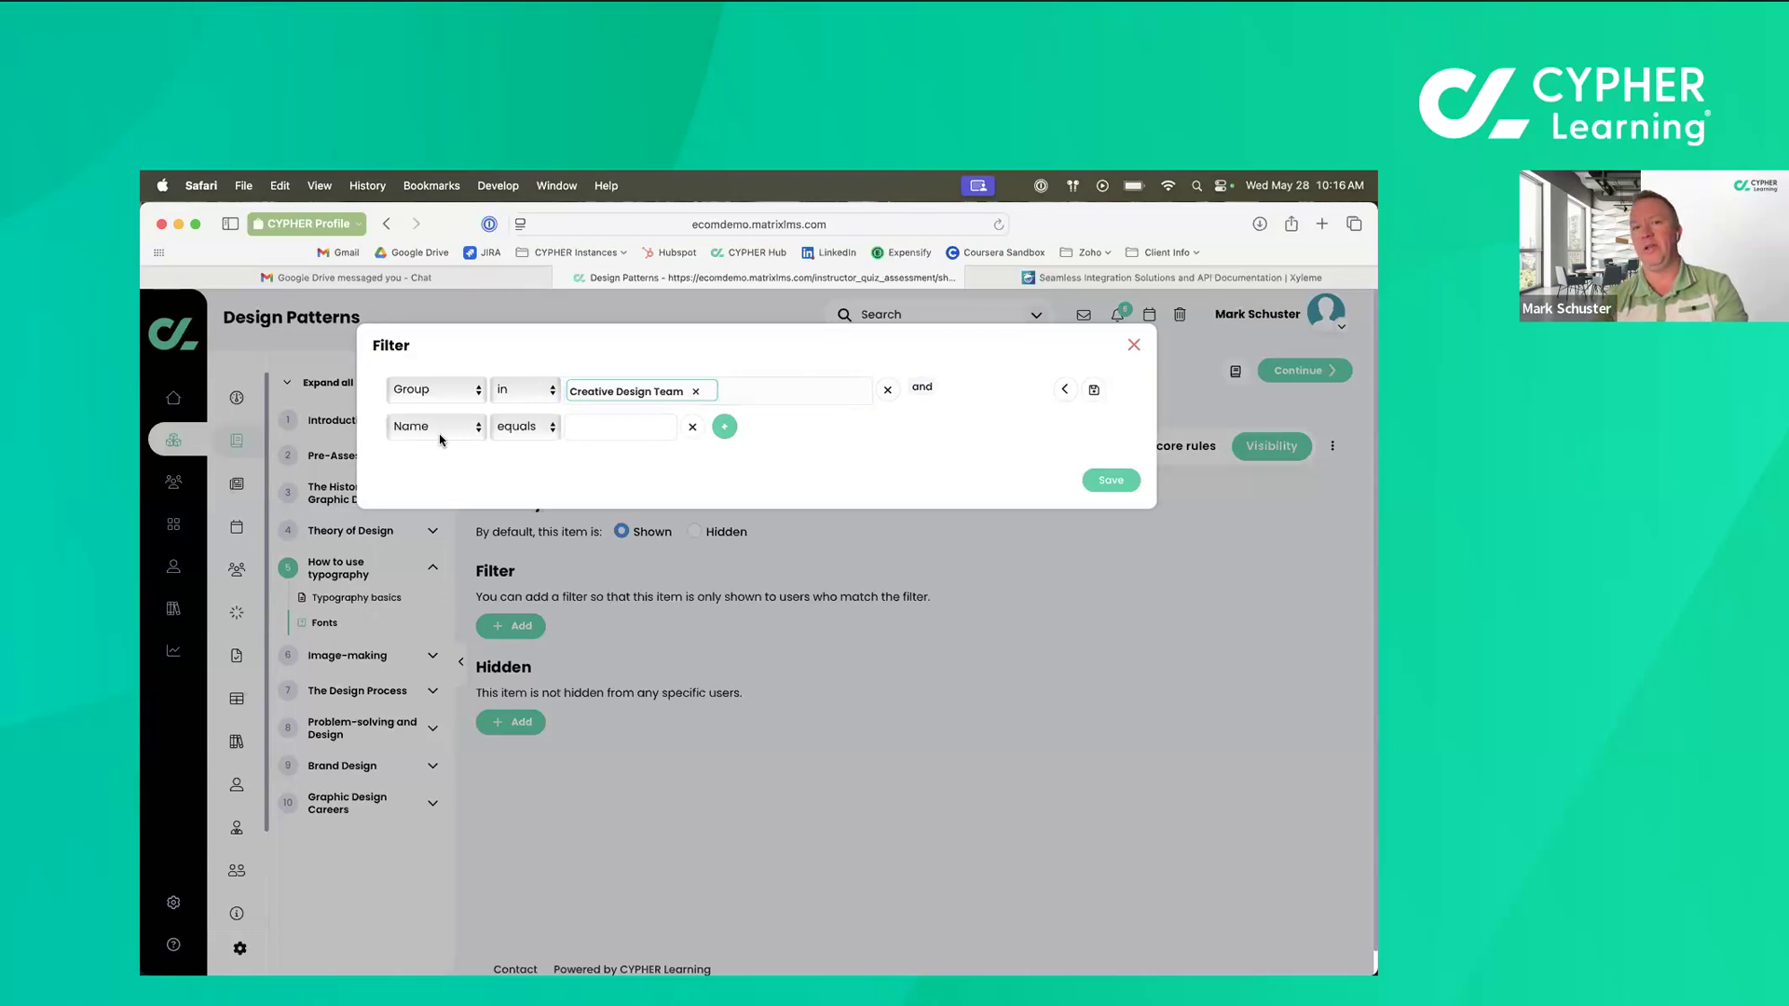
{"action": "left_click", "coordinate": [694, 428]}
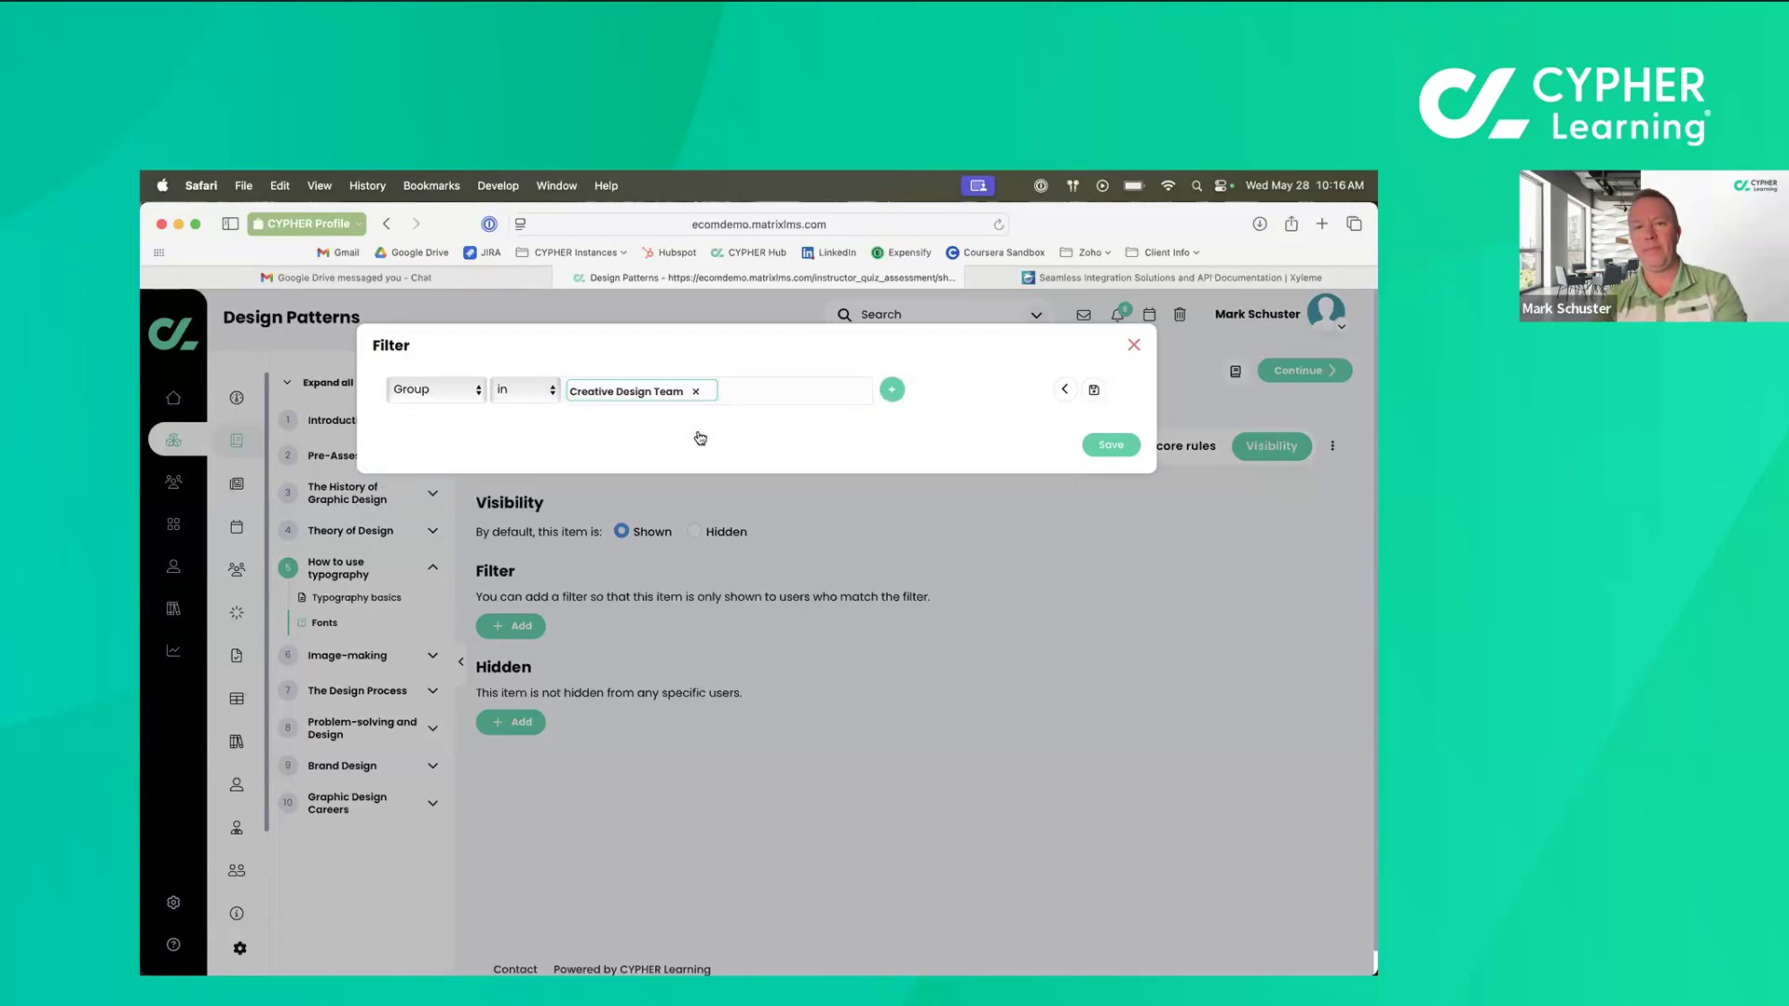
{"action": "left_click", "coordinate": [1112, 446]}
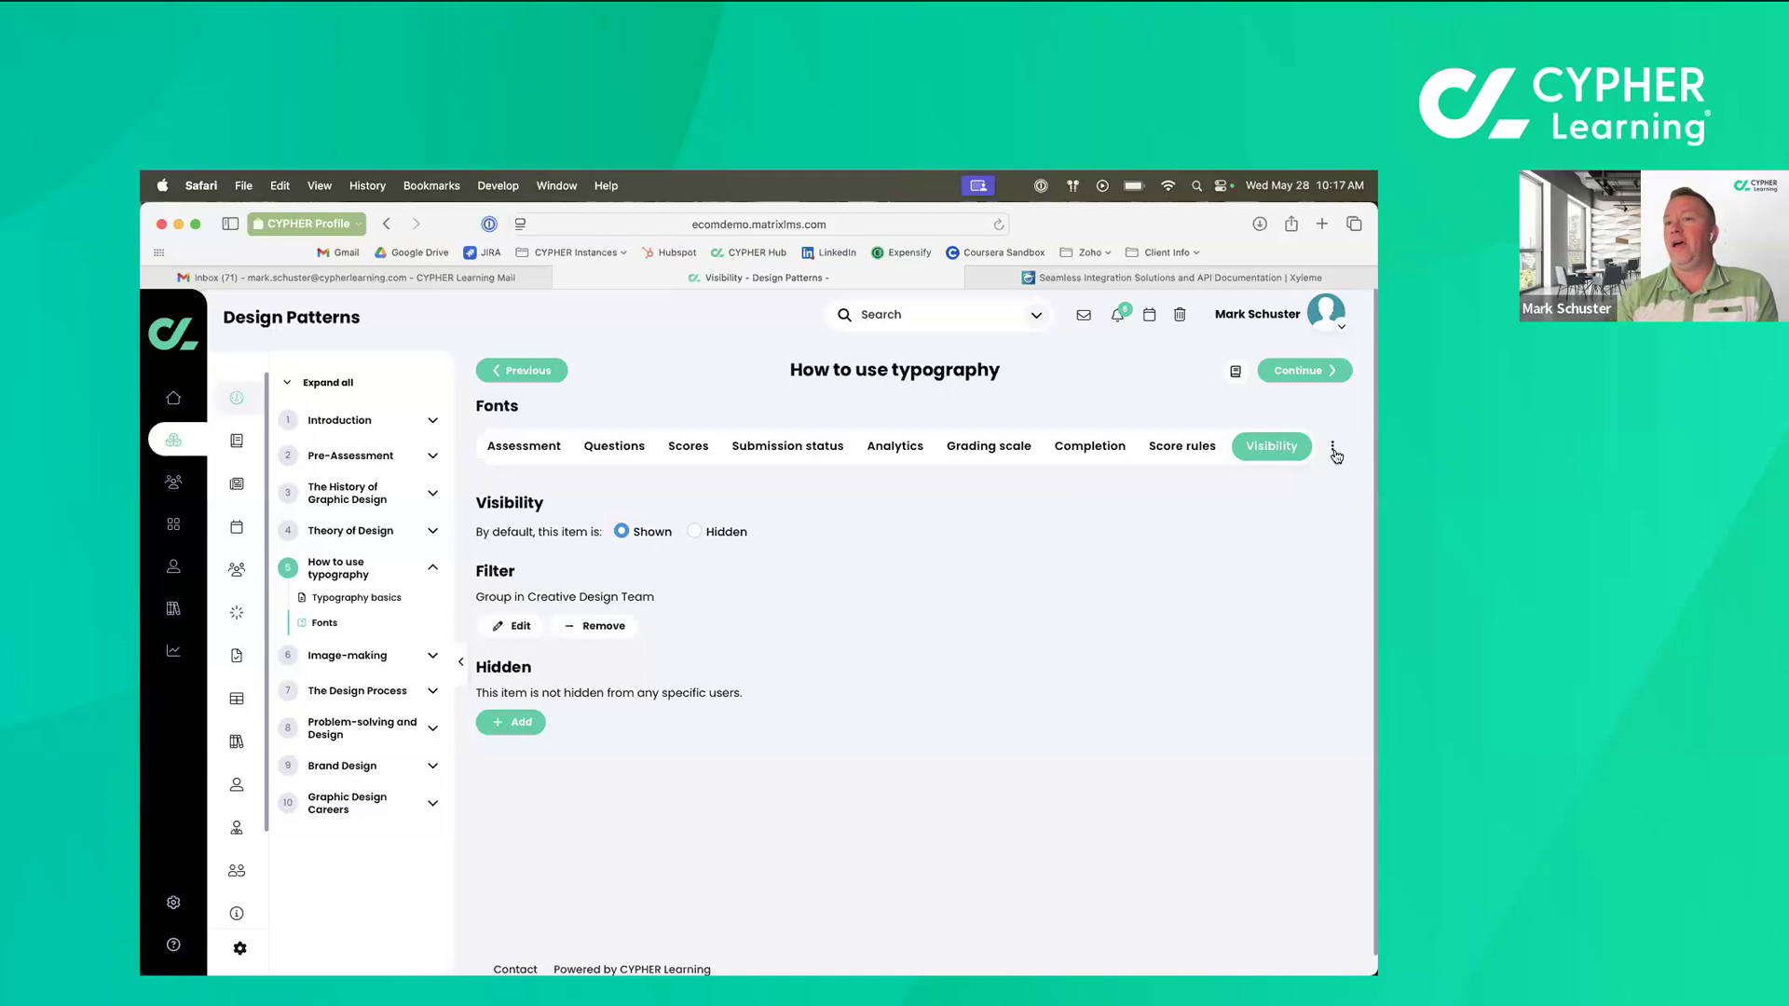
Open the score rules of the Pre-Assessment - History of Graphic Design quiz in the Pre-Assessment module.
{"action": "left_click", "coordinate": [432, 459]}
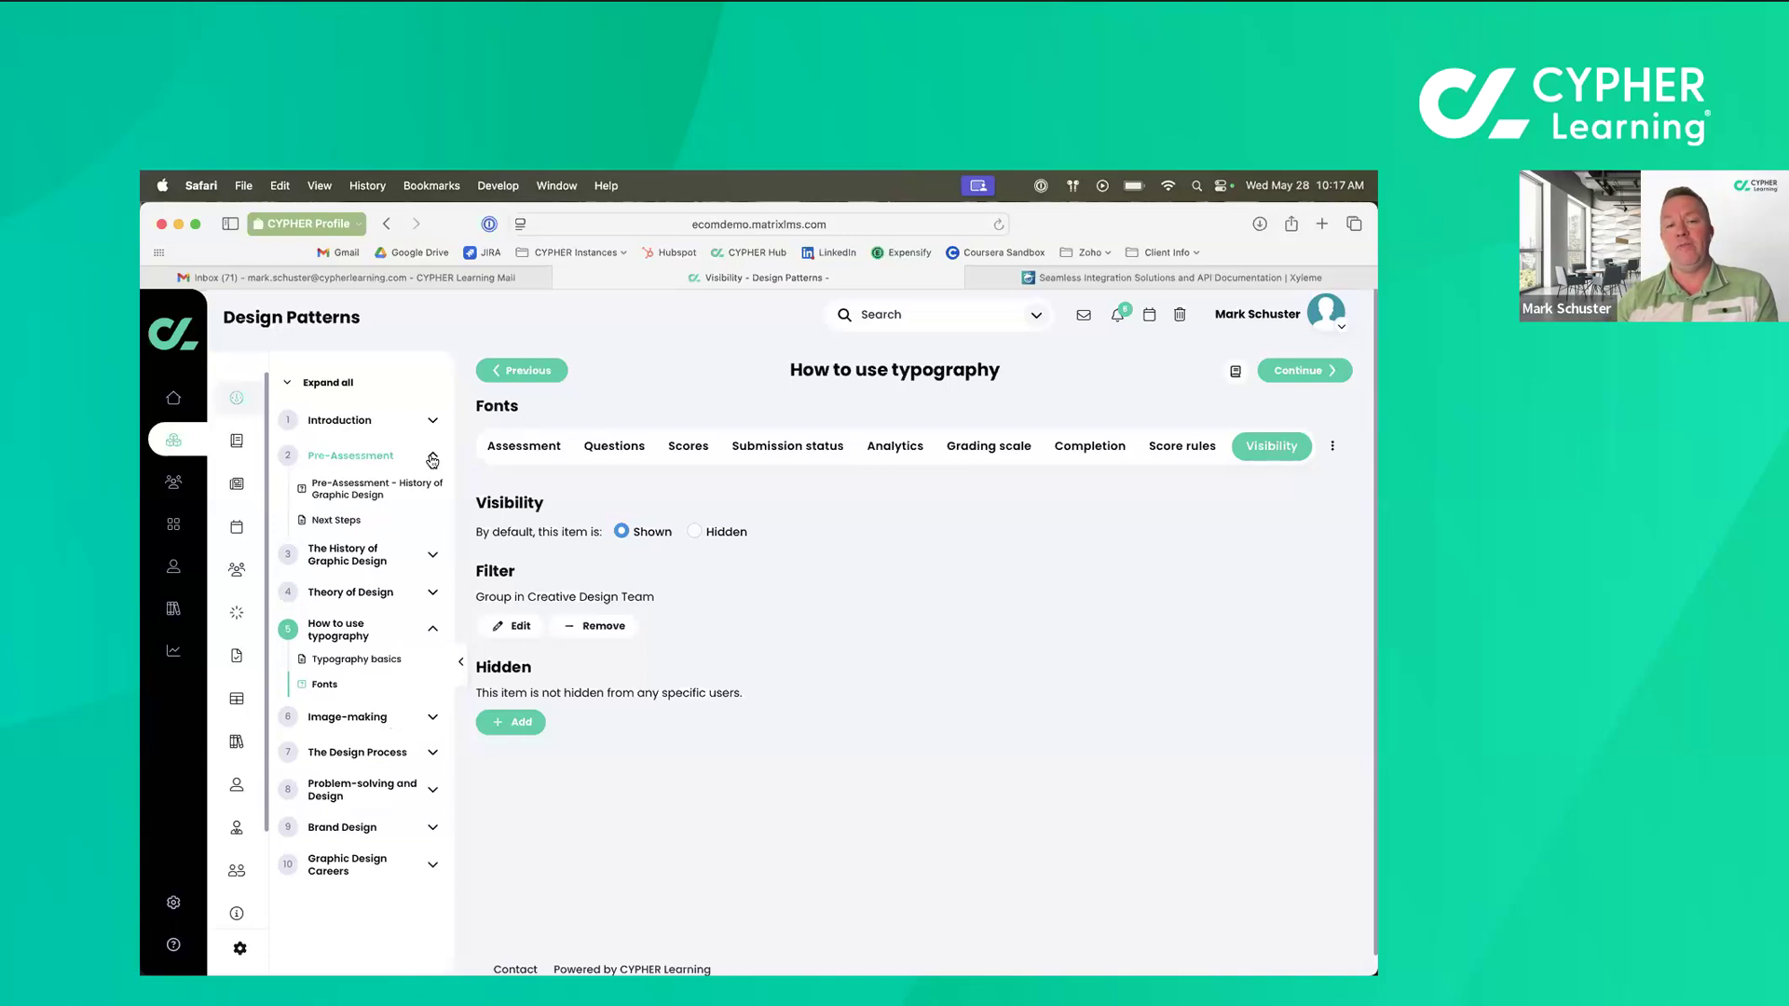
{"action": "left_click", "coordinate": [381, 487]}
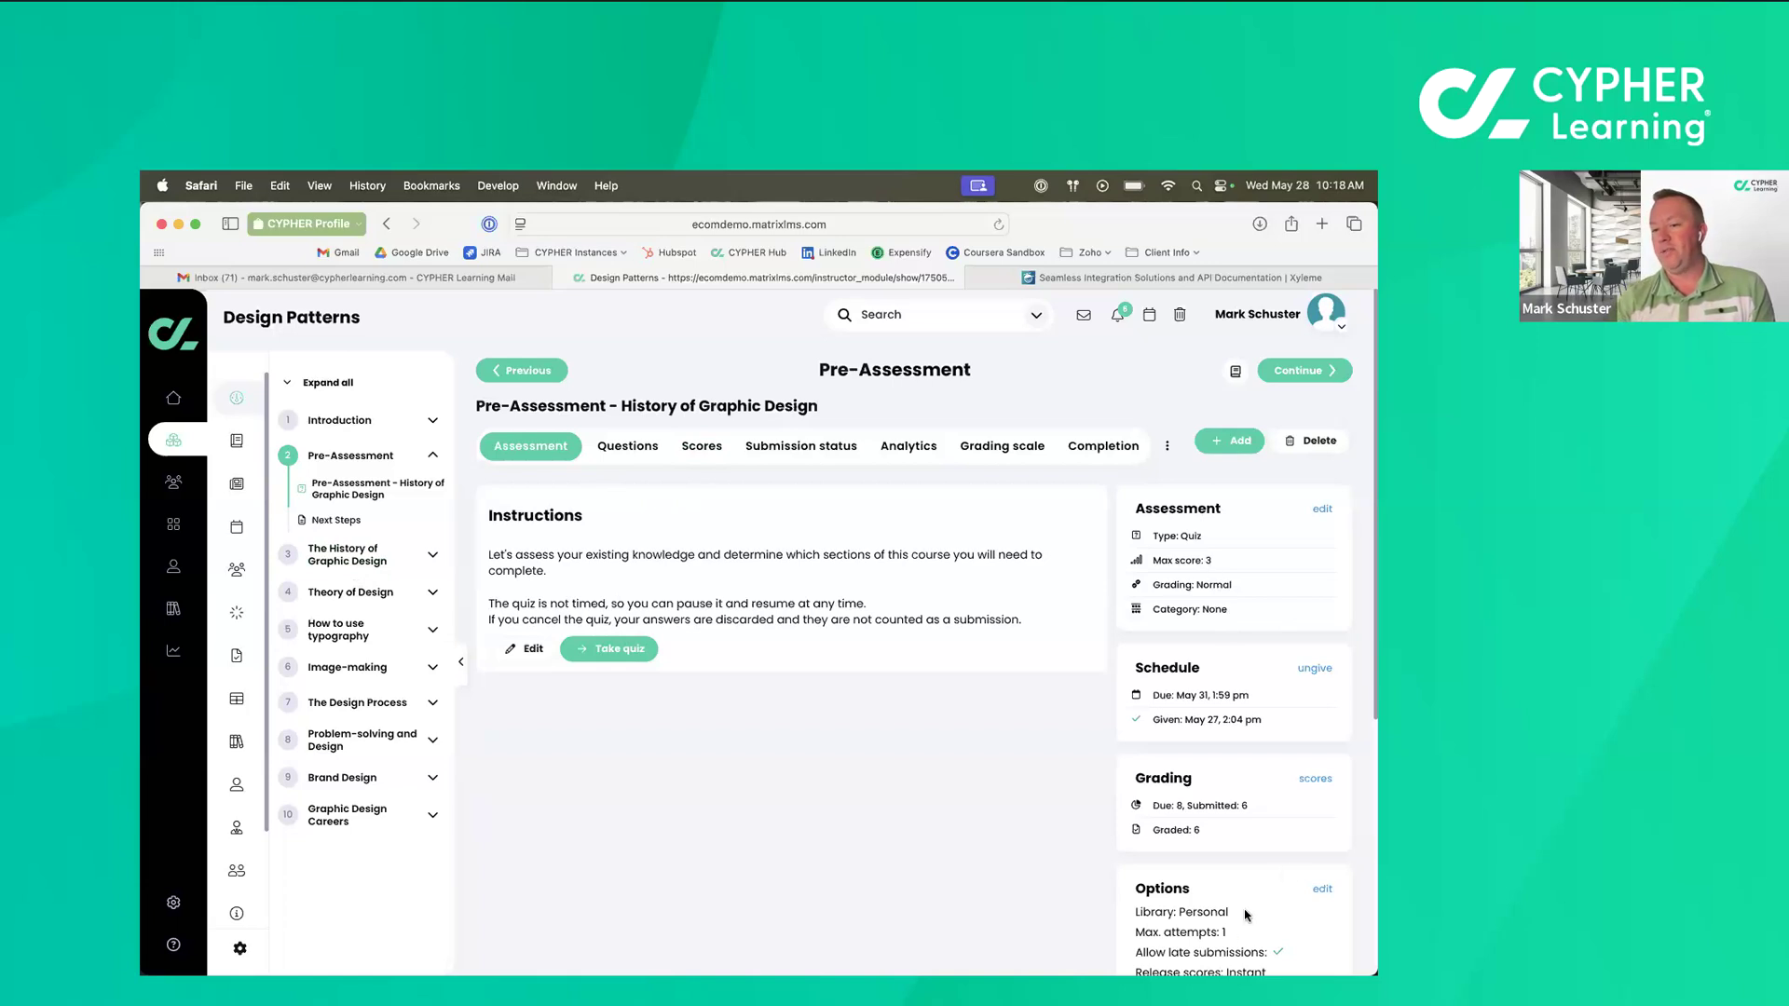
{"action": "scroll", "coordinate": [1223, 941], "scroll_direction": "down", "scroll_amount": 5}
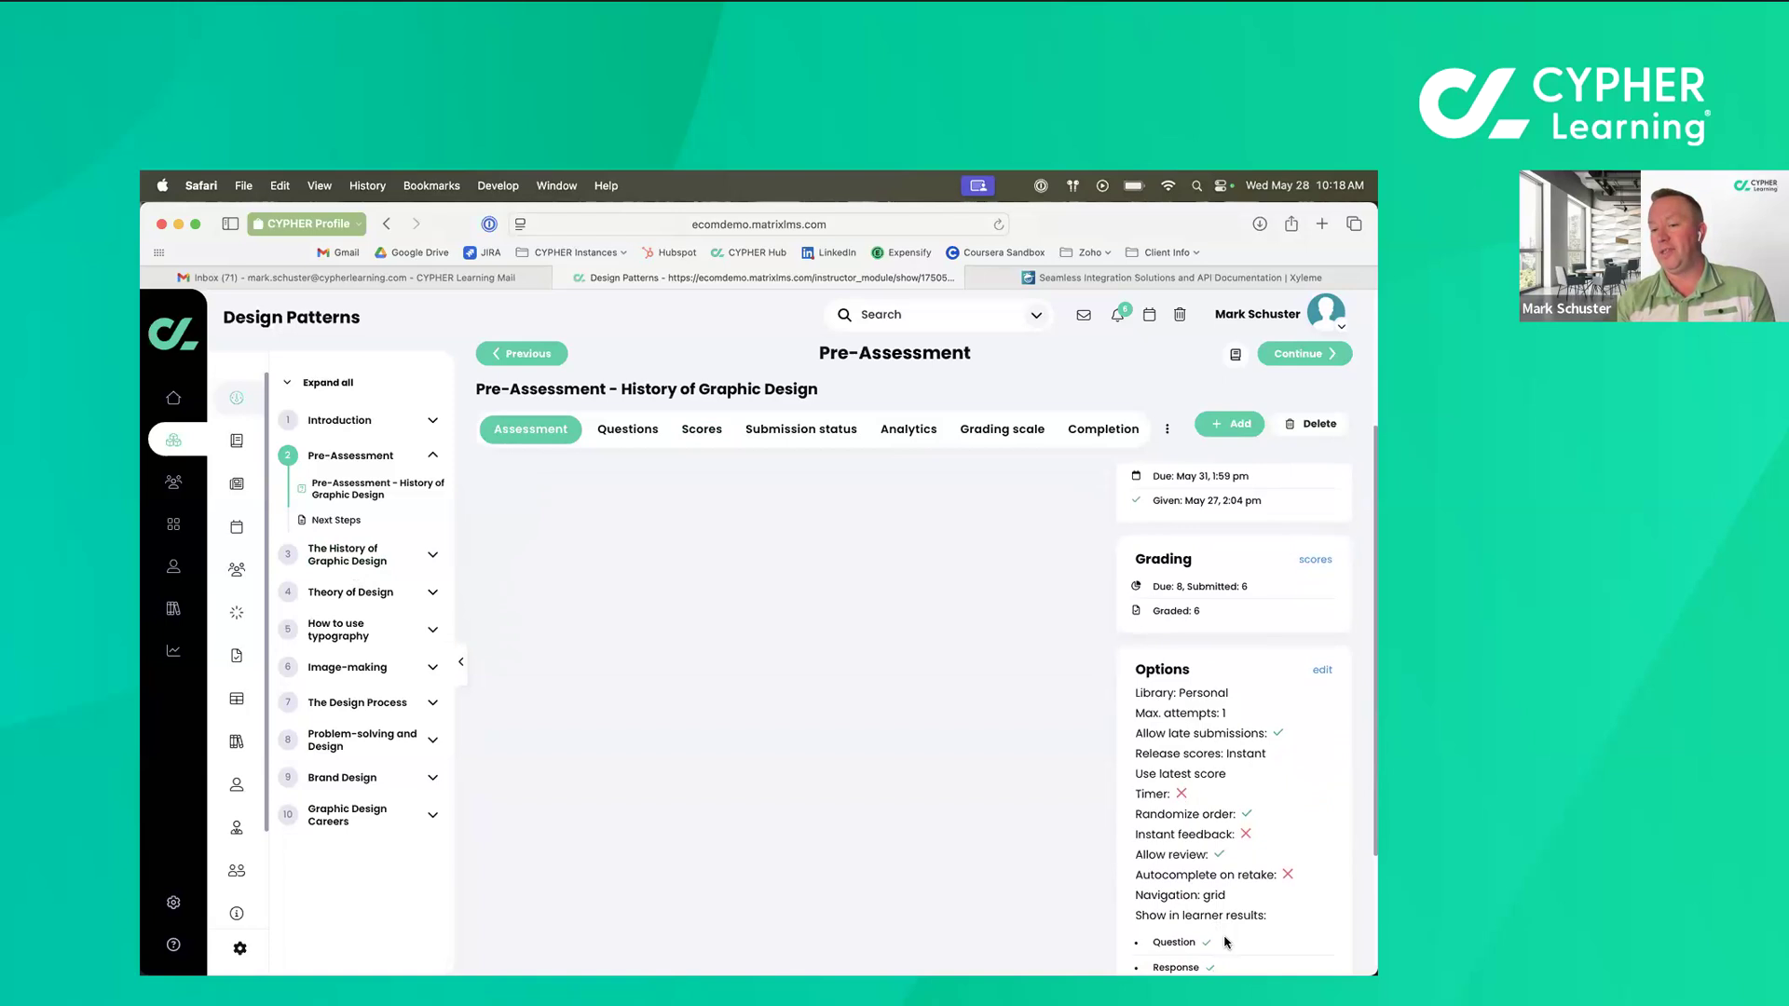
{"action": "scroll", "coordinate": [1224, 941], "scroll_direction": "up", "scroll_amount": 5}
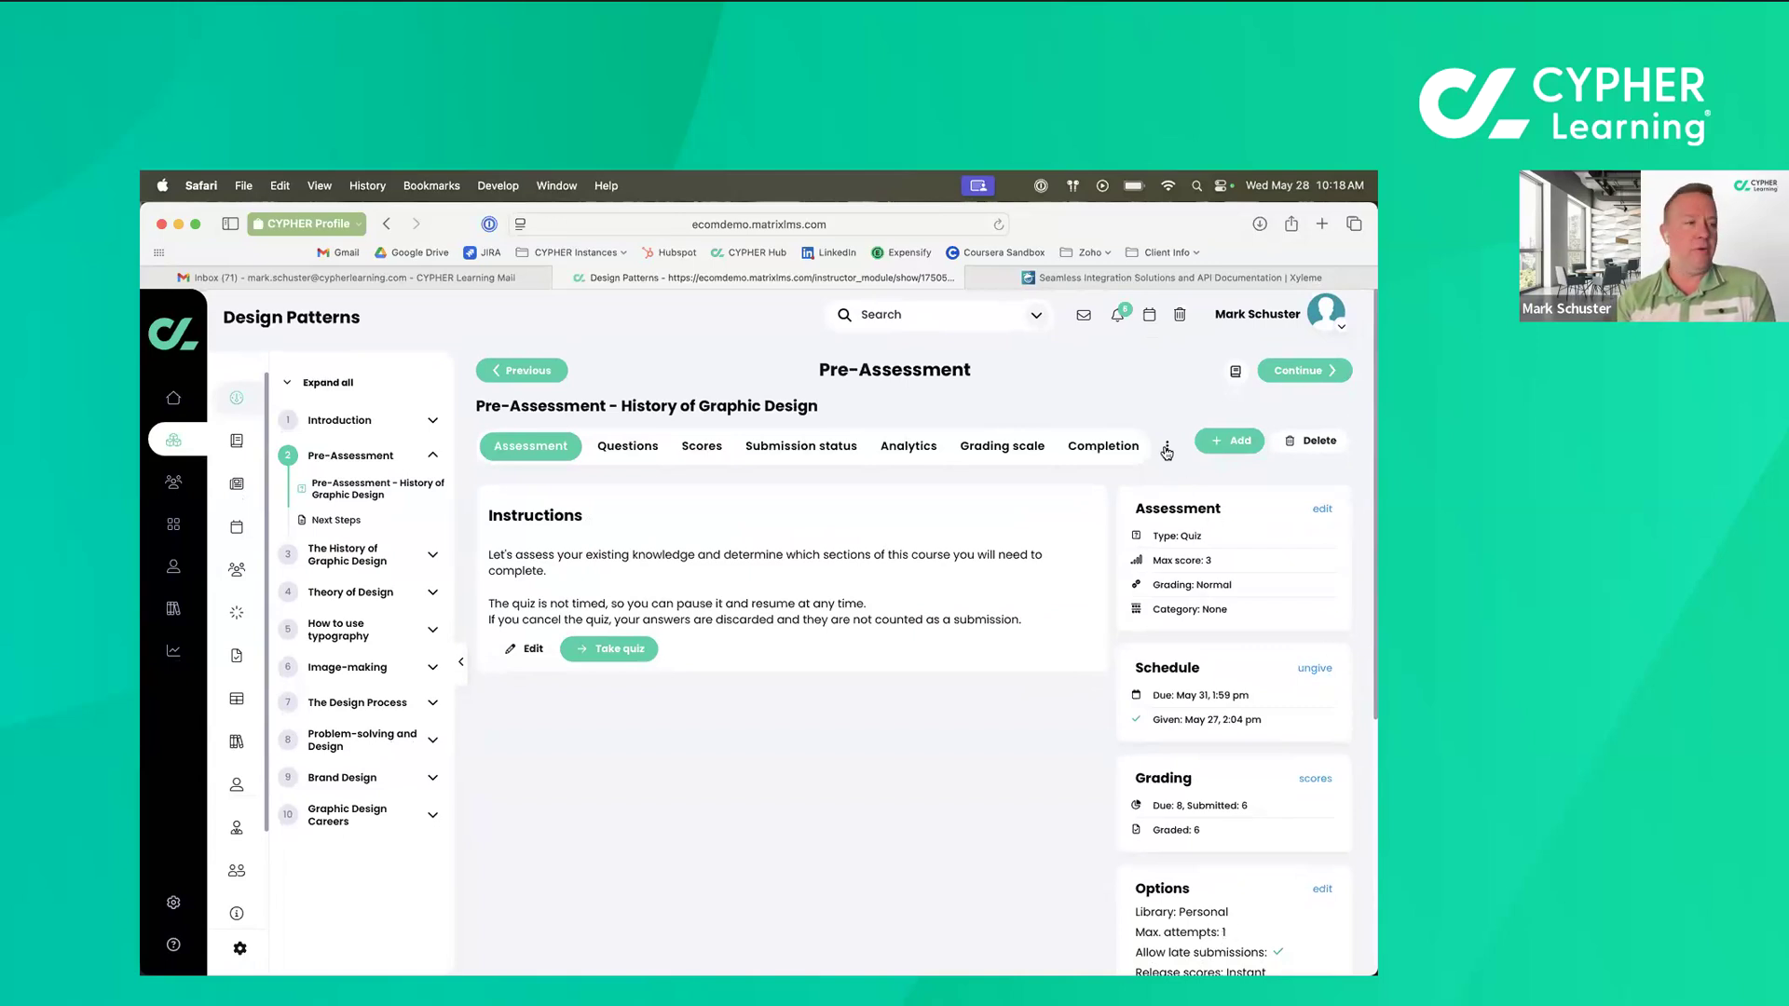
{"action": "left_click", "coordinate": [1167, 451]}
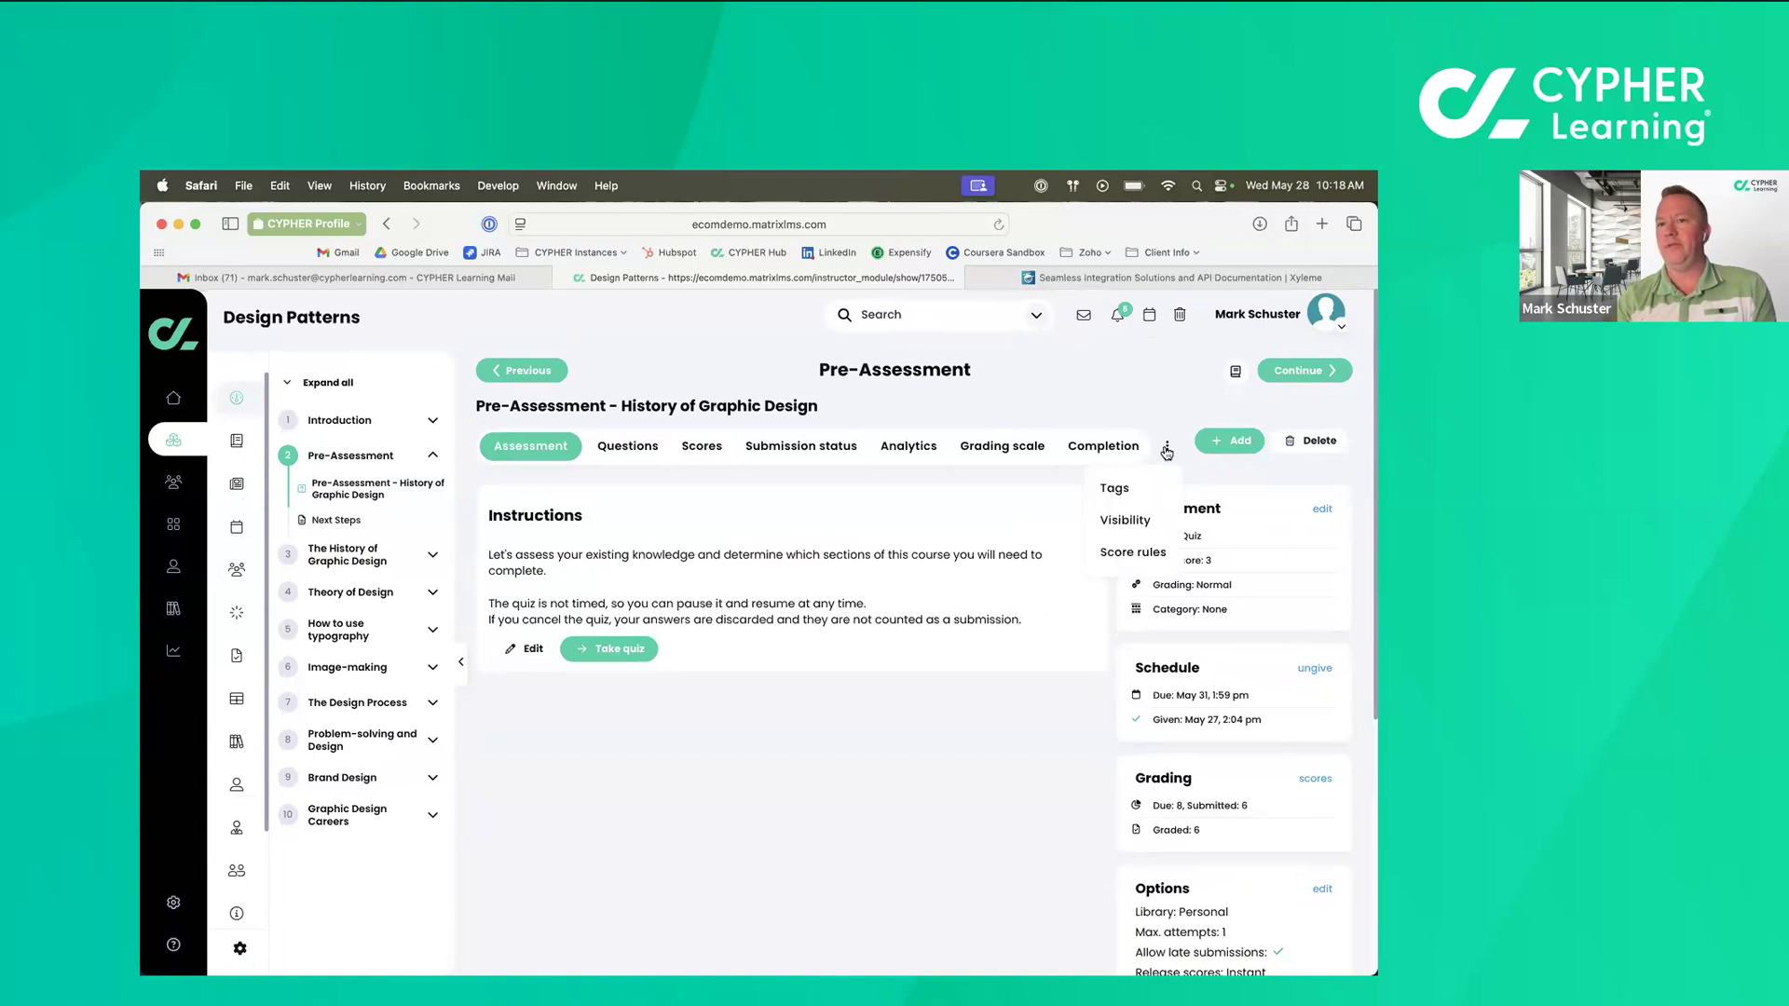
{"action": "left_click", "coordinate": [1146, 558]}
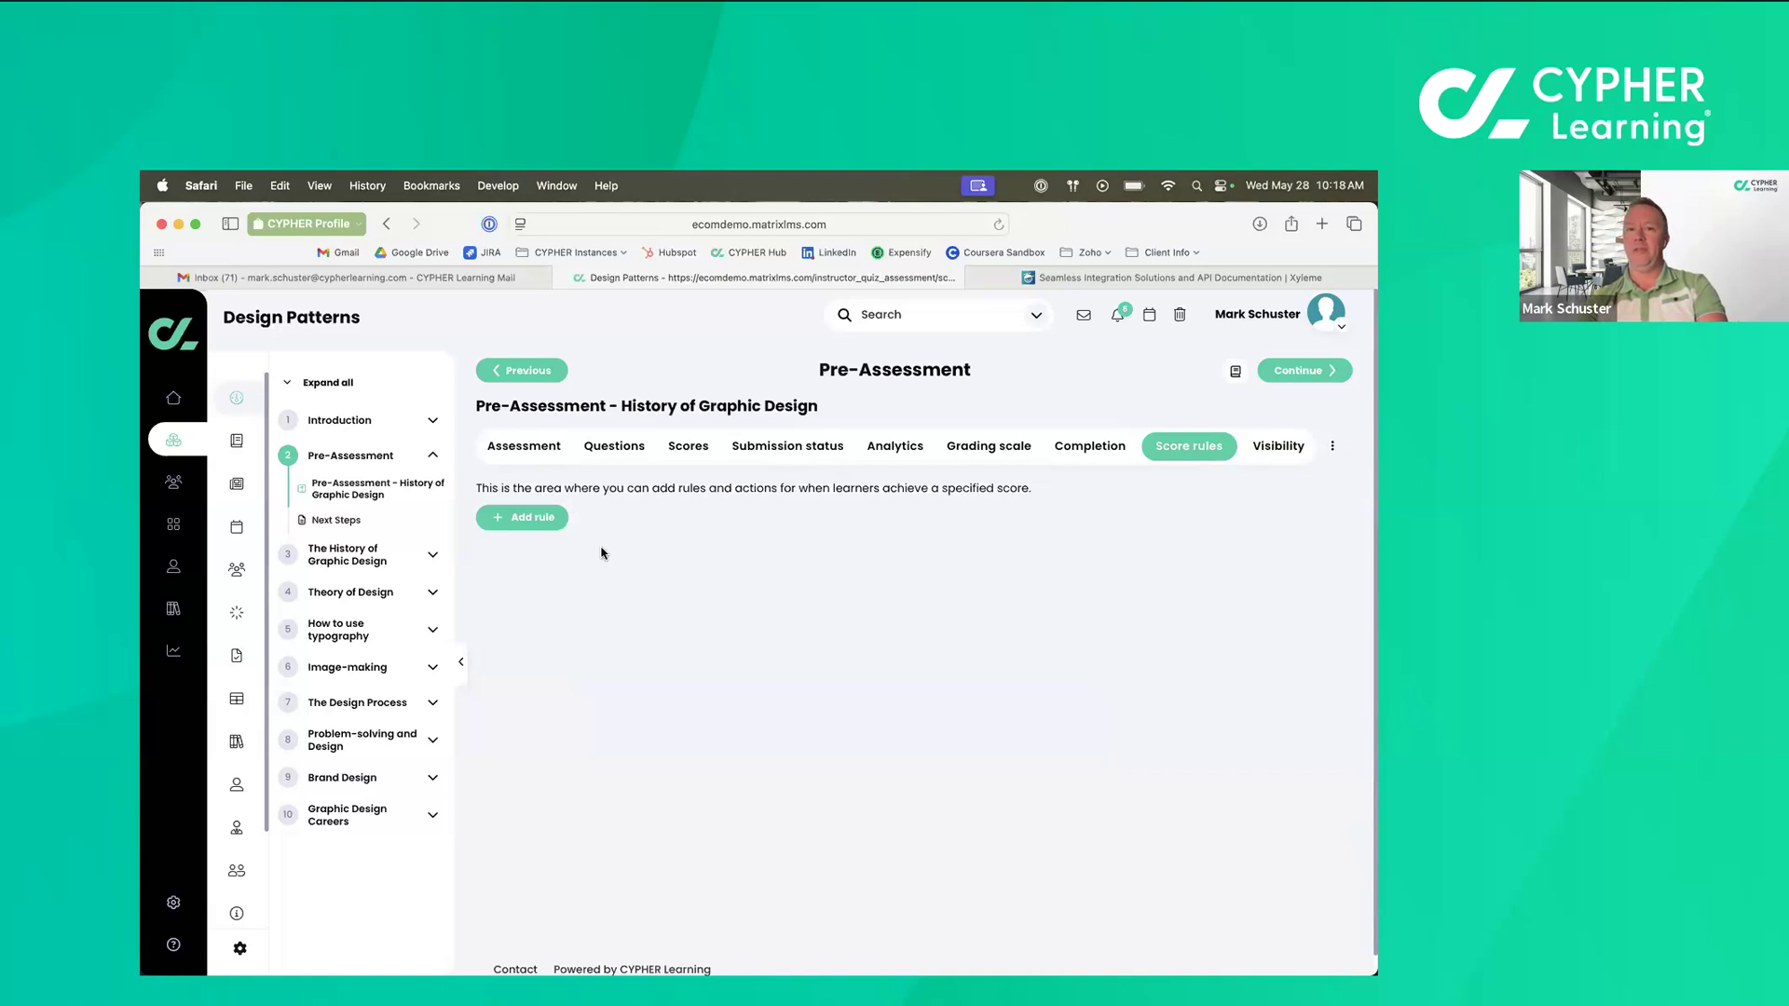
Add a score rule to the Pre-Assessment quiz that triggers at a score >= 70% and save it.
{"action": "left_click", "coordinate": [520, 525]}
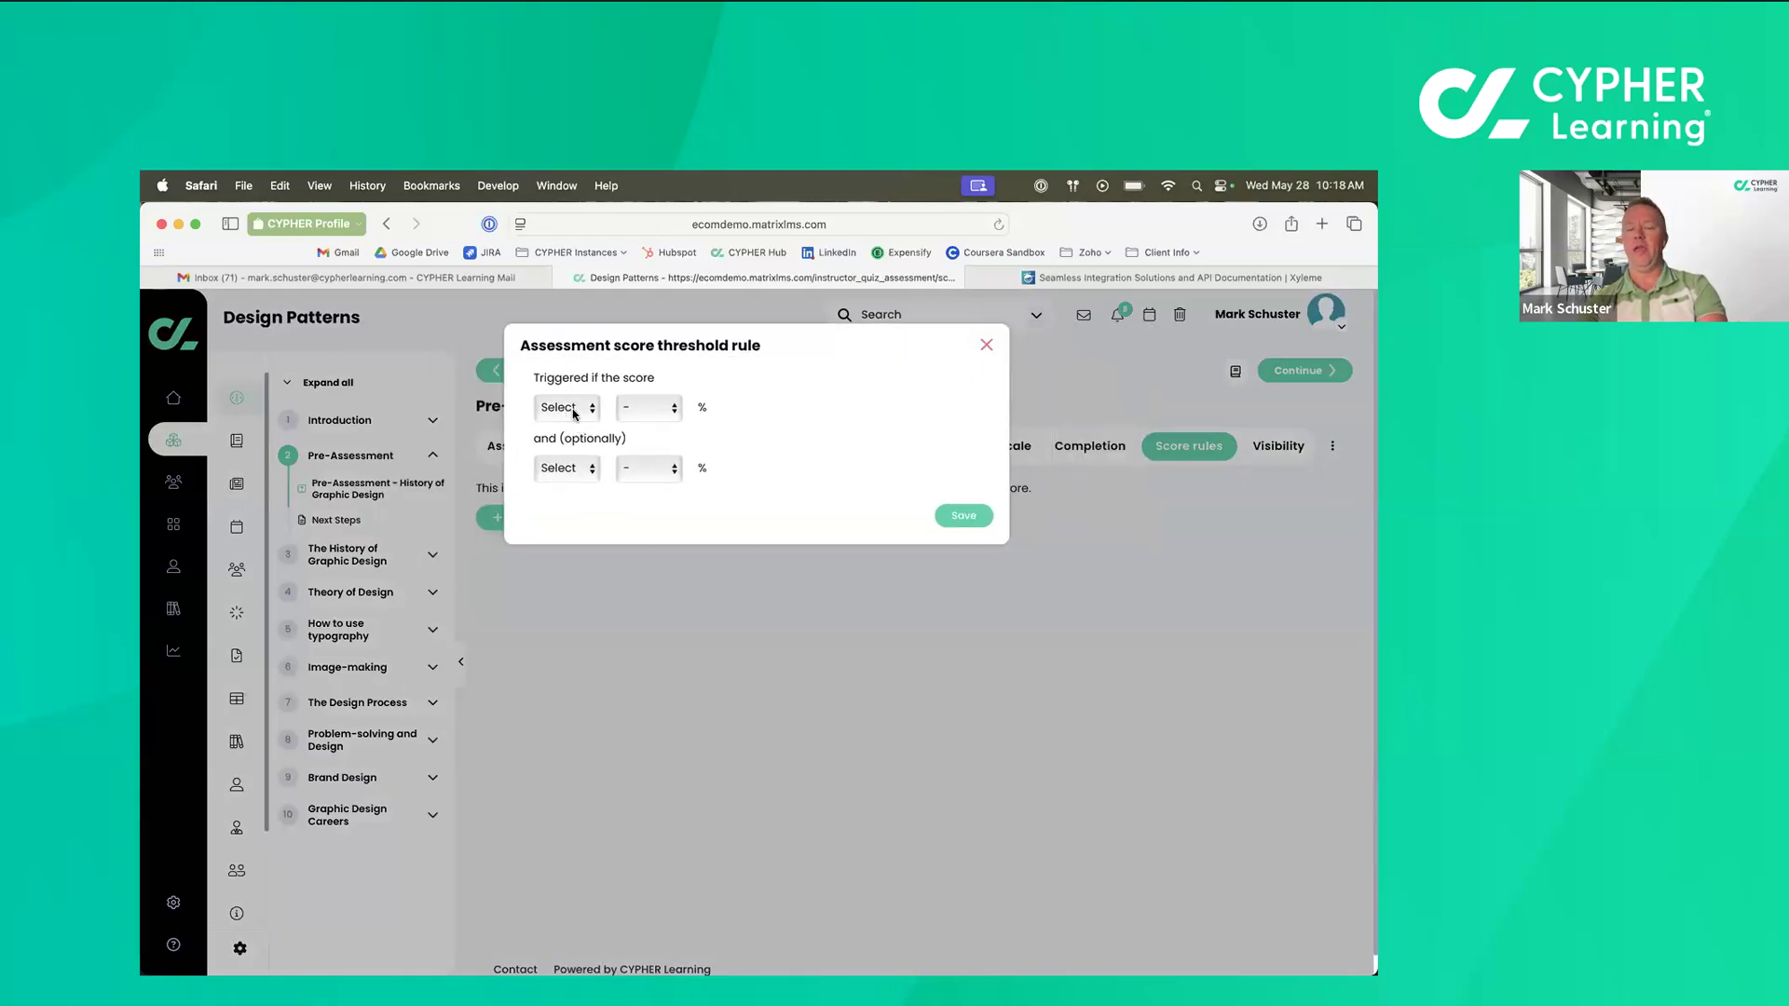
{"action": "left_click", "coordinate": [575, 410]}
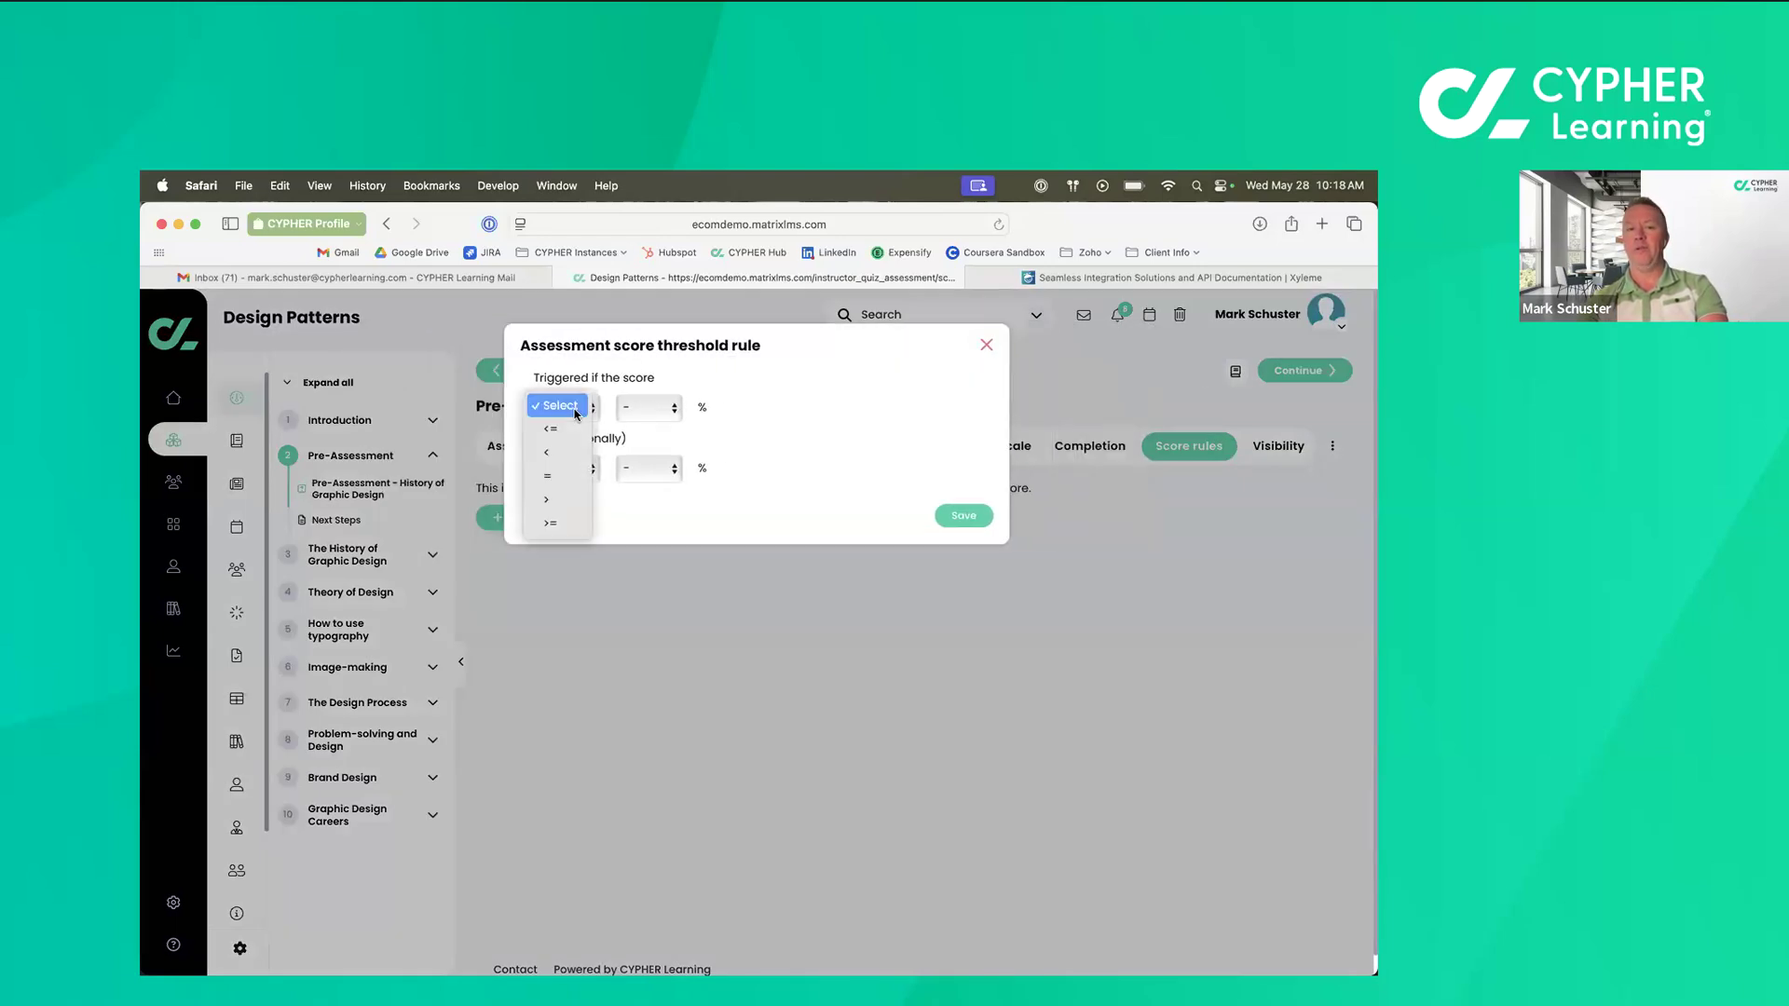
{"action": "left_click", "coordinate": [574, 523]}
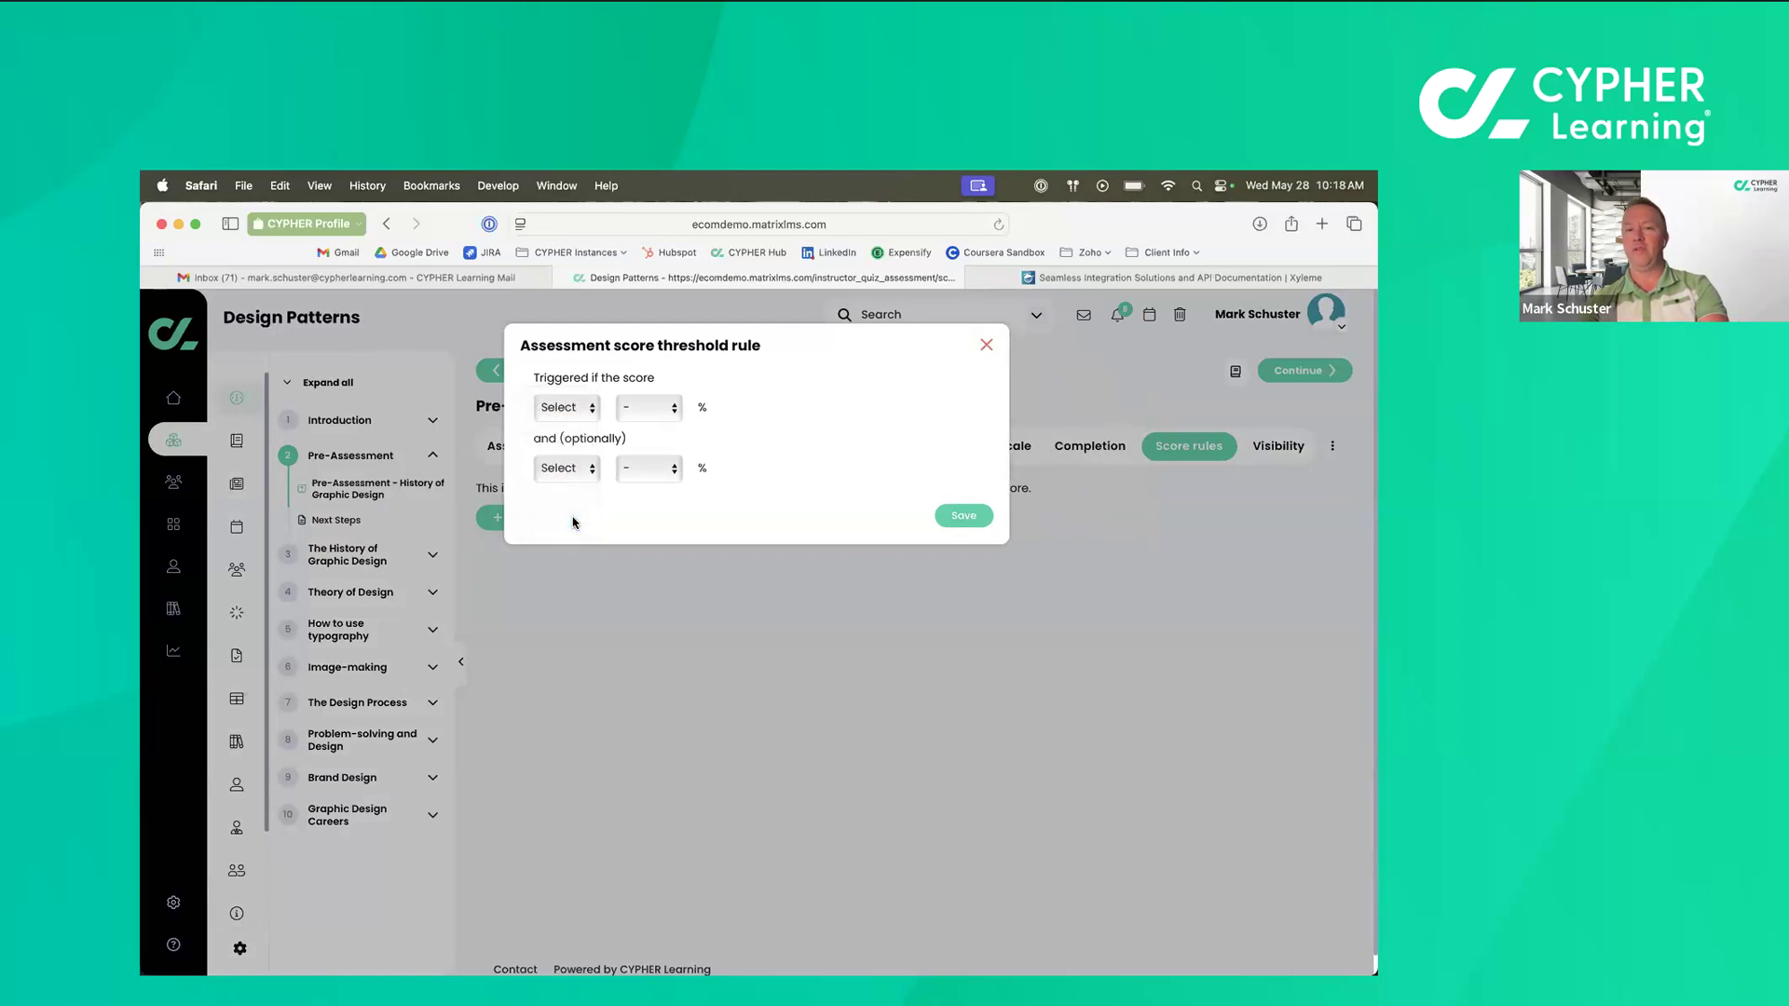
{"action": "left_click", "coordinate": [657, 411]}
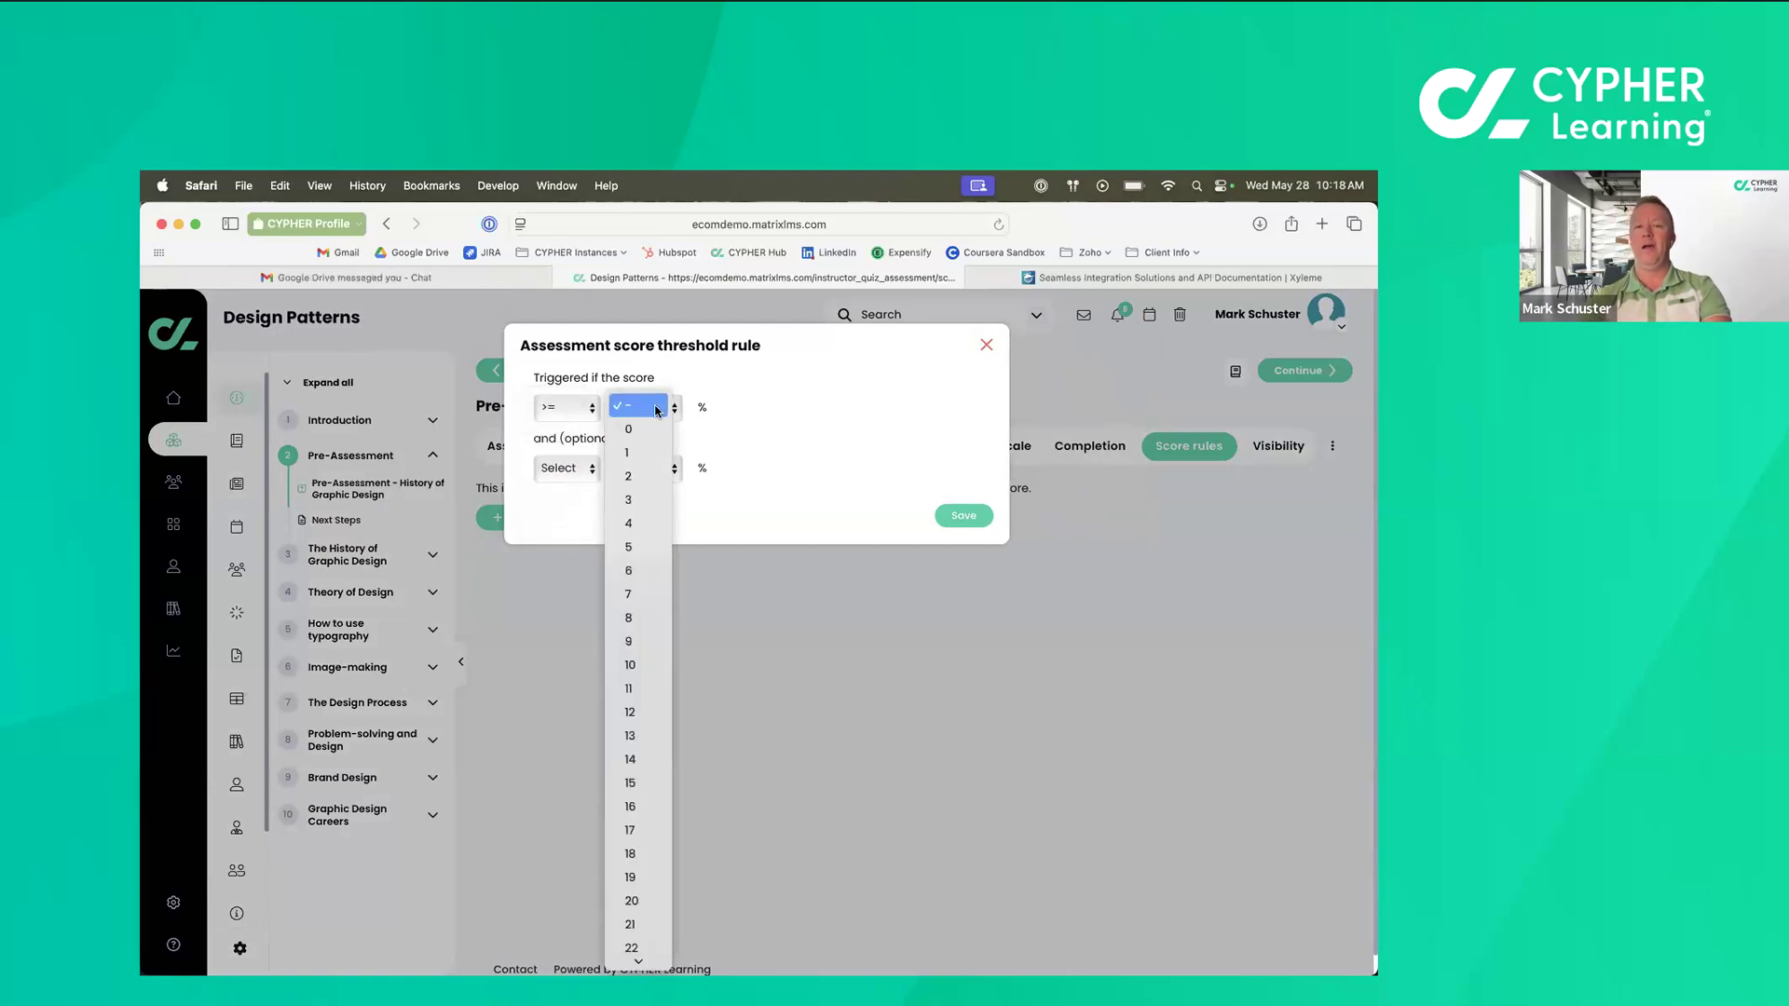
{"action": "type", "text": "70"}
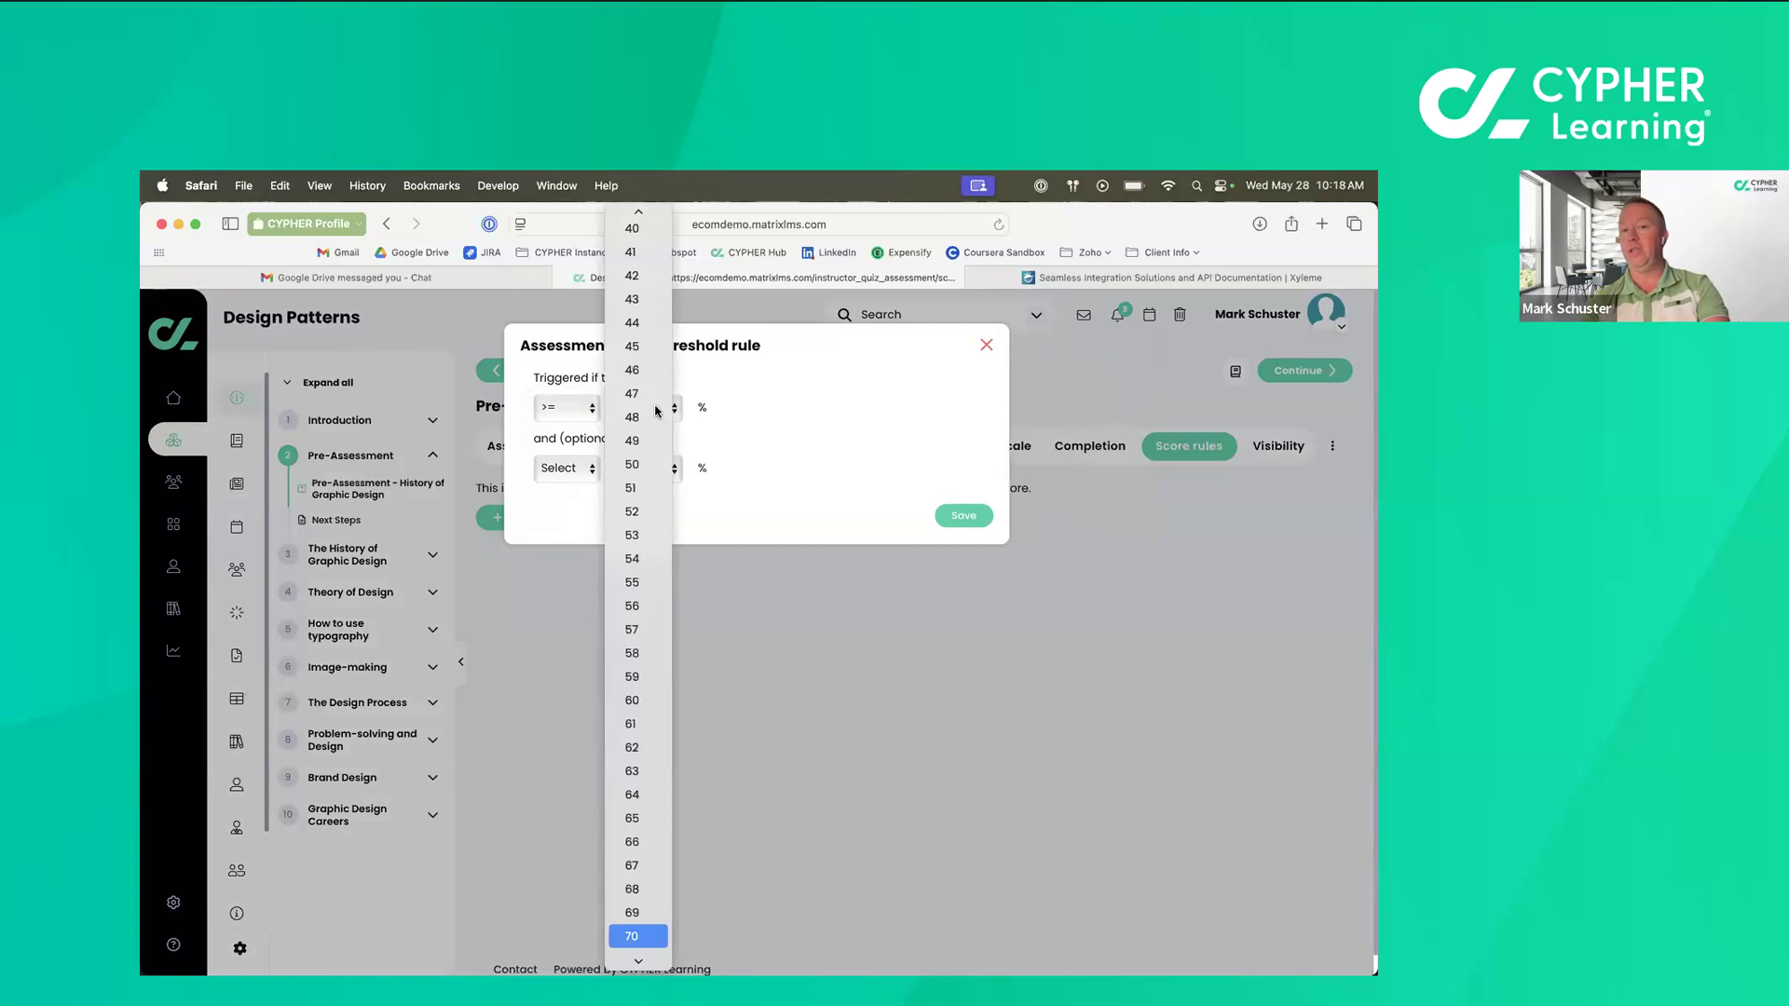
{"action": "key", "text": "Return"}
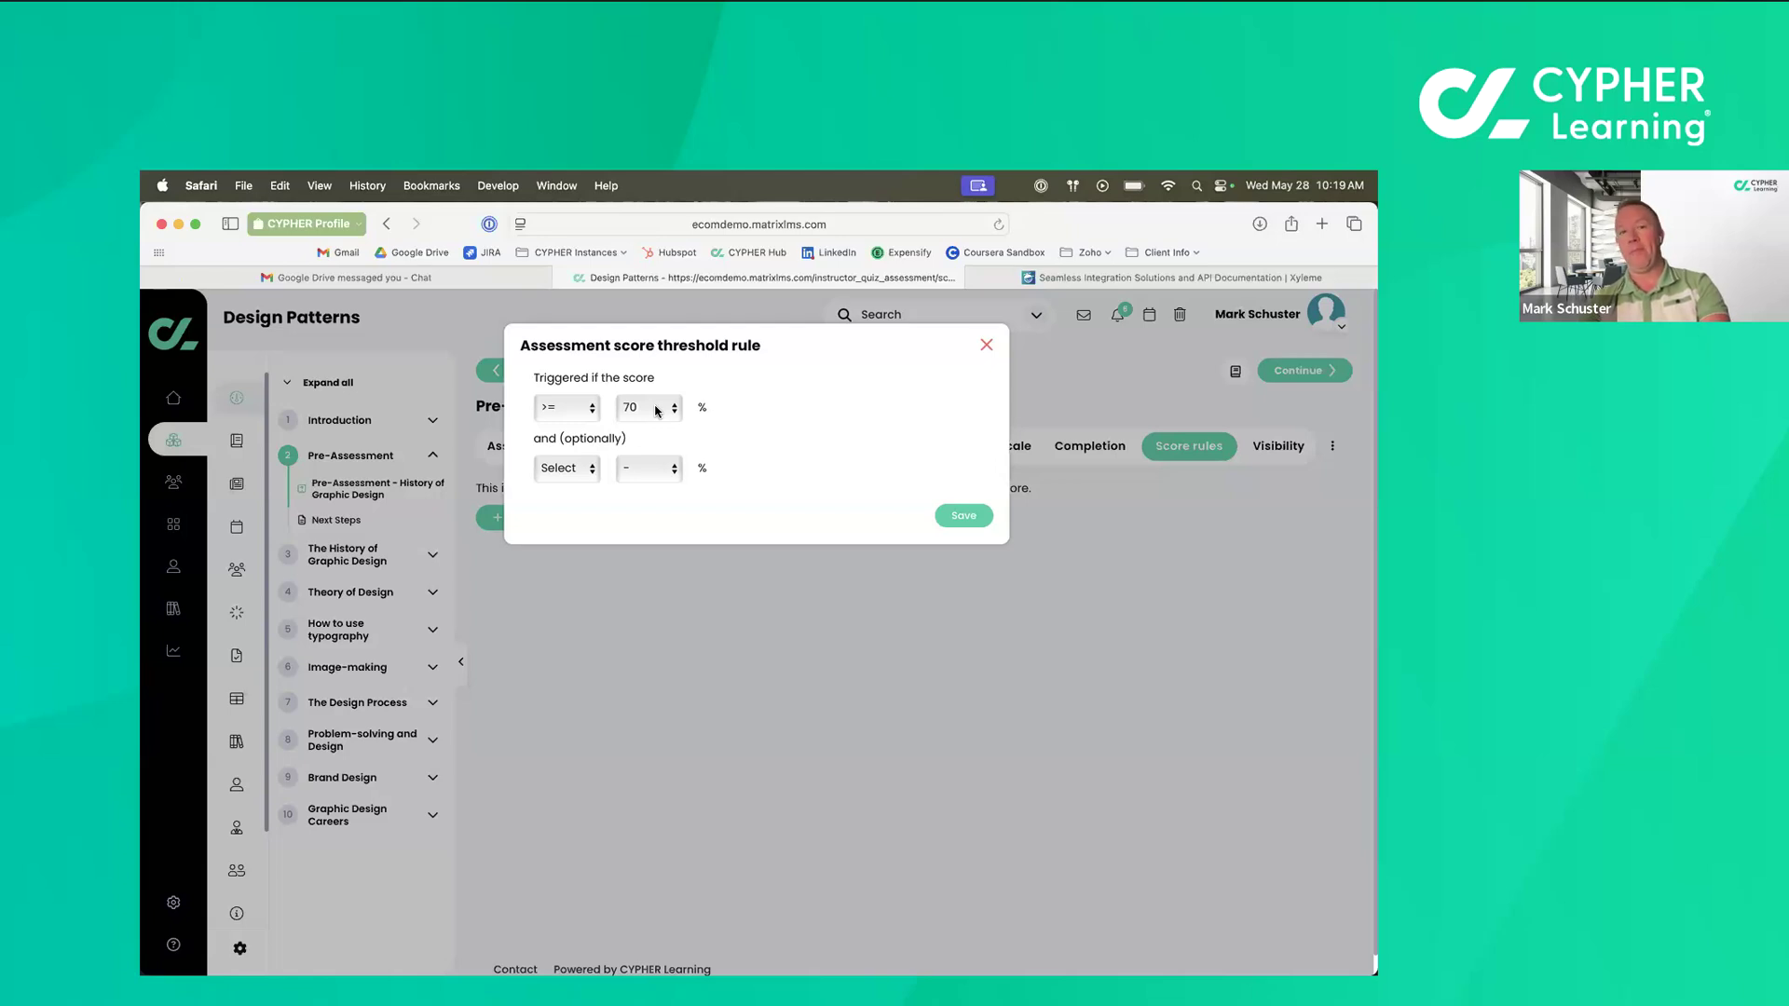
{"action": "left_click", "coordinate": [564, 407]}
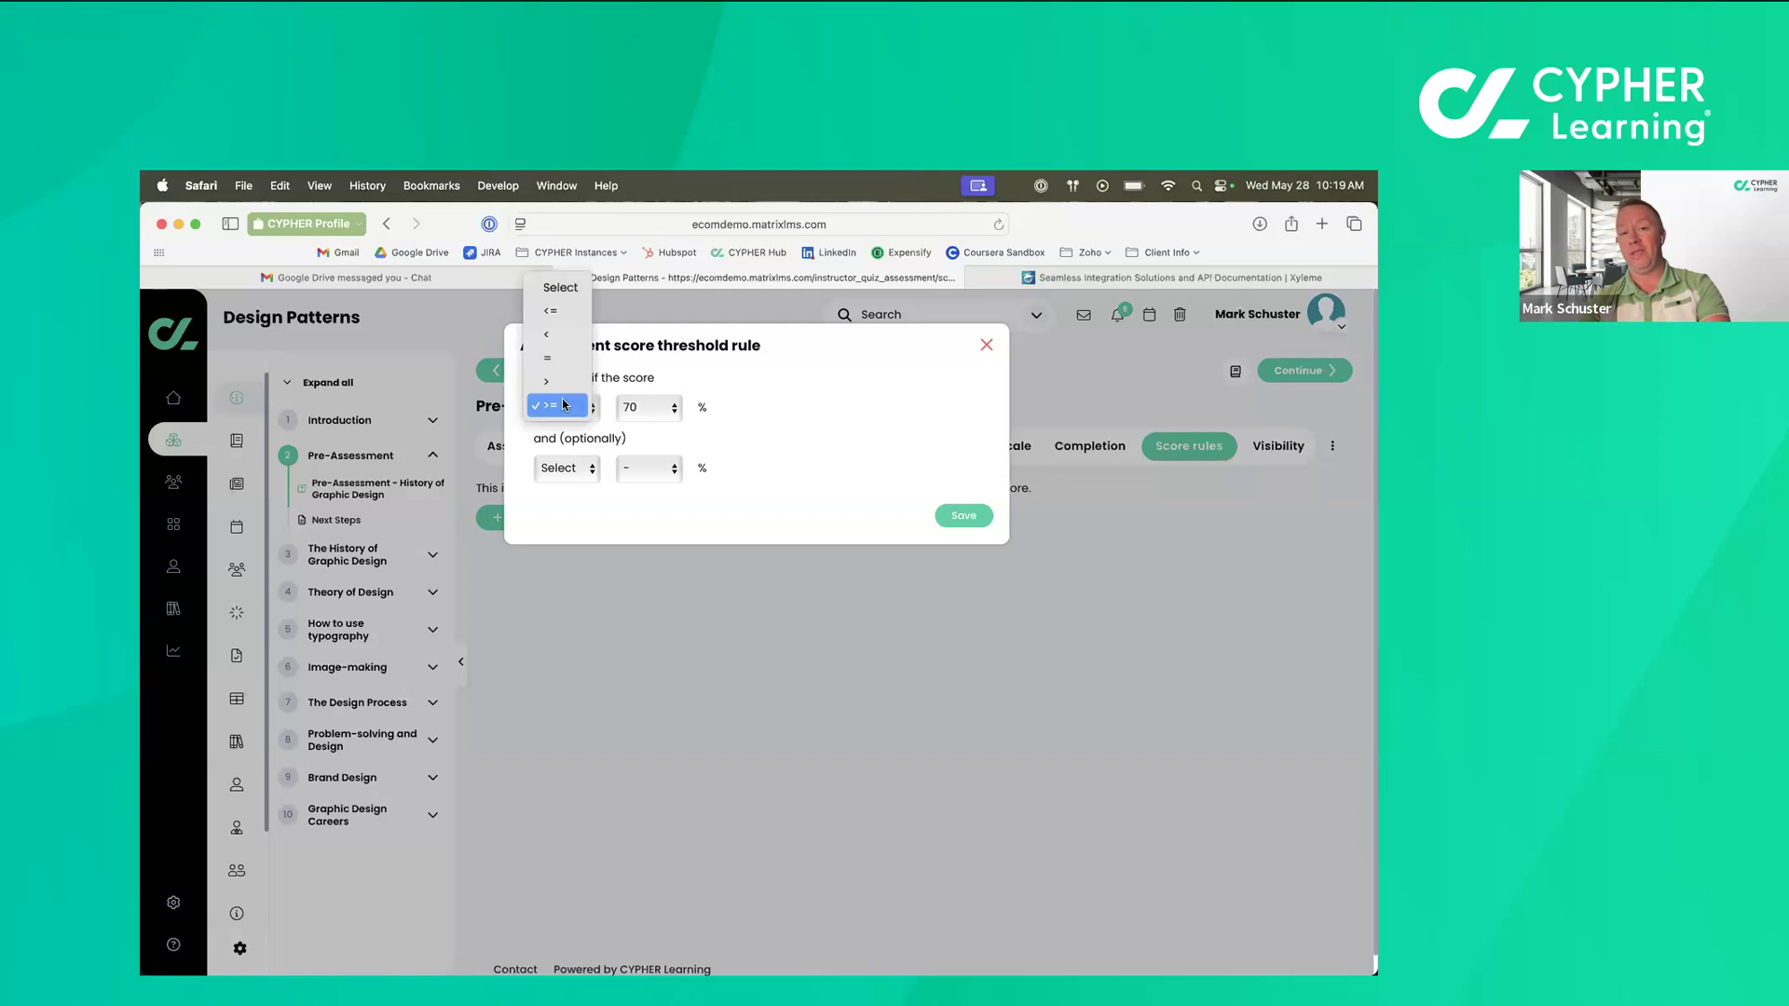
{"action": "left_click", "coordinate": [805, 444]}
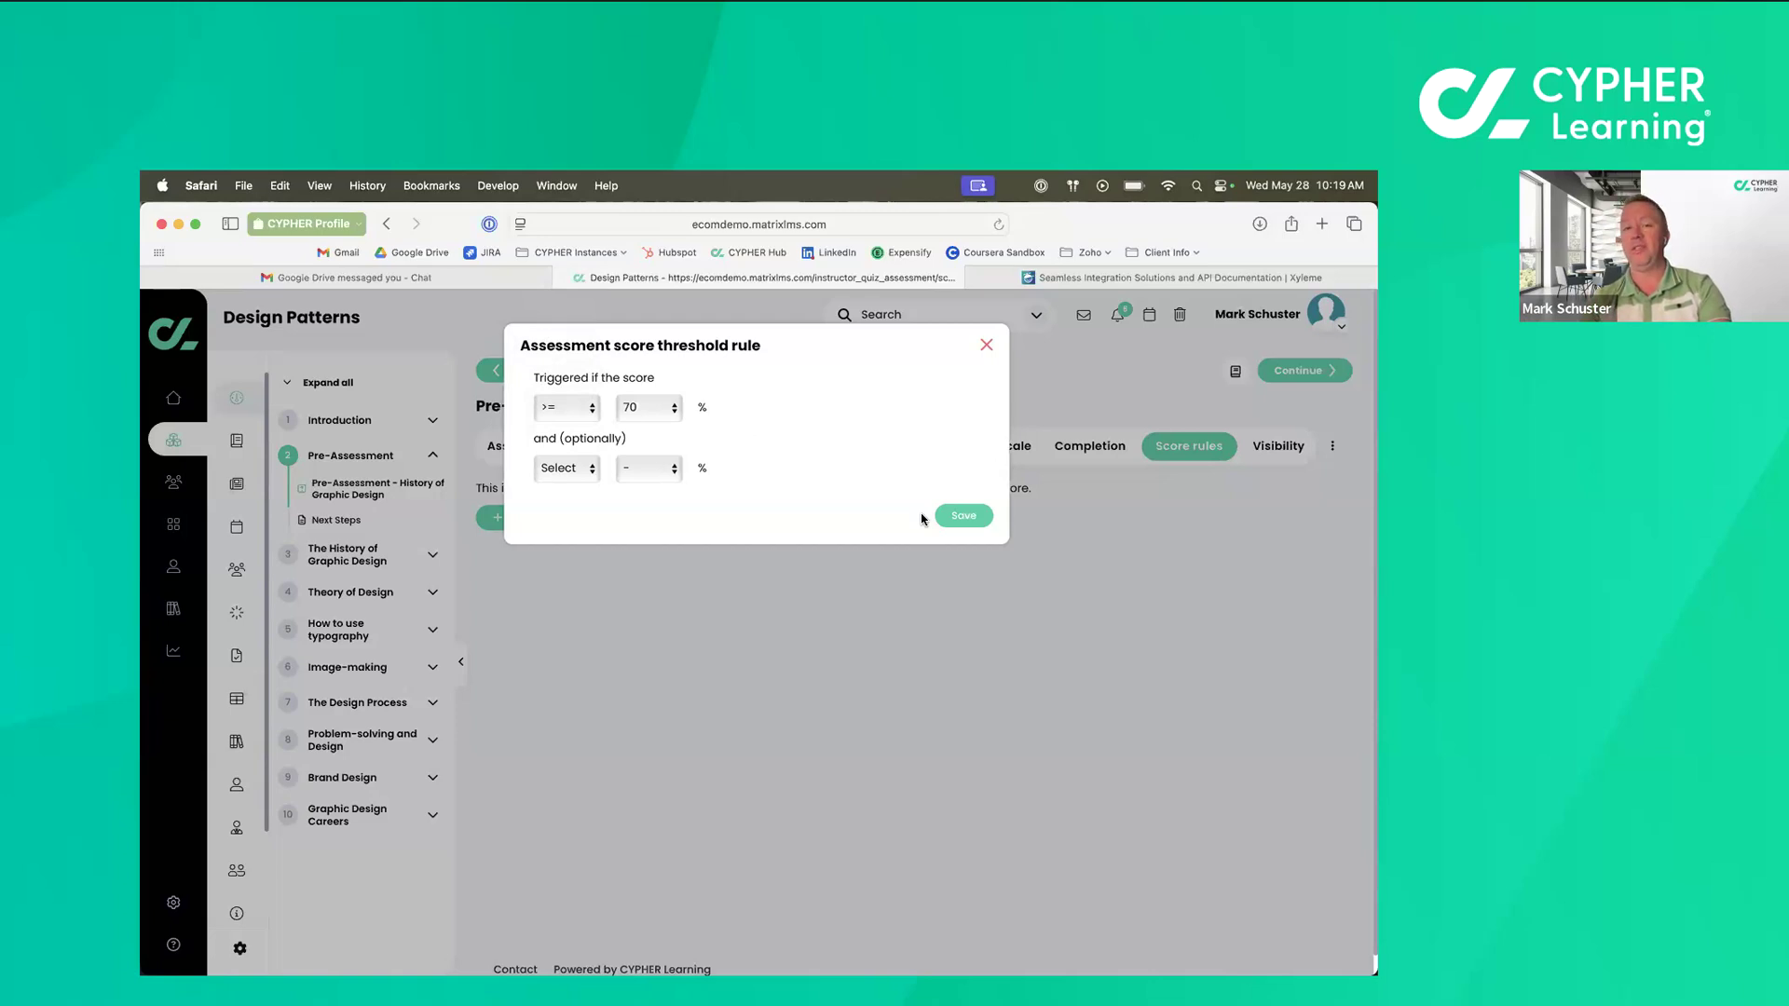
{"action": "left_click", "coordinate": [964, 515]}
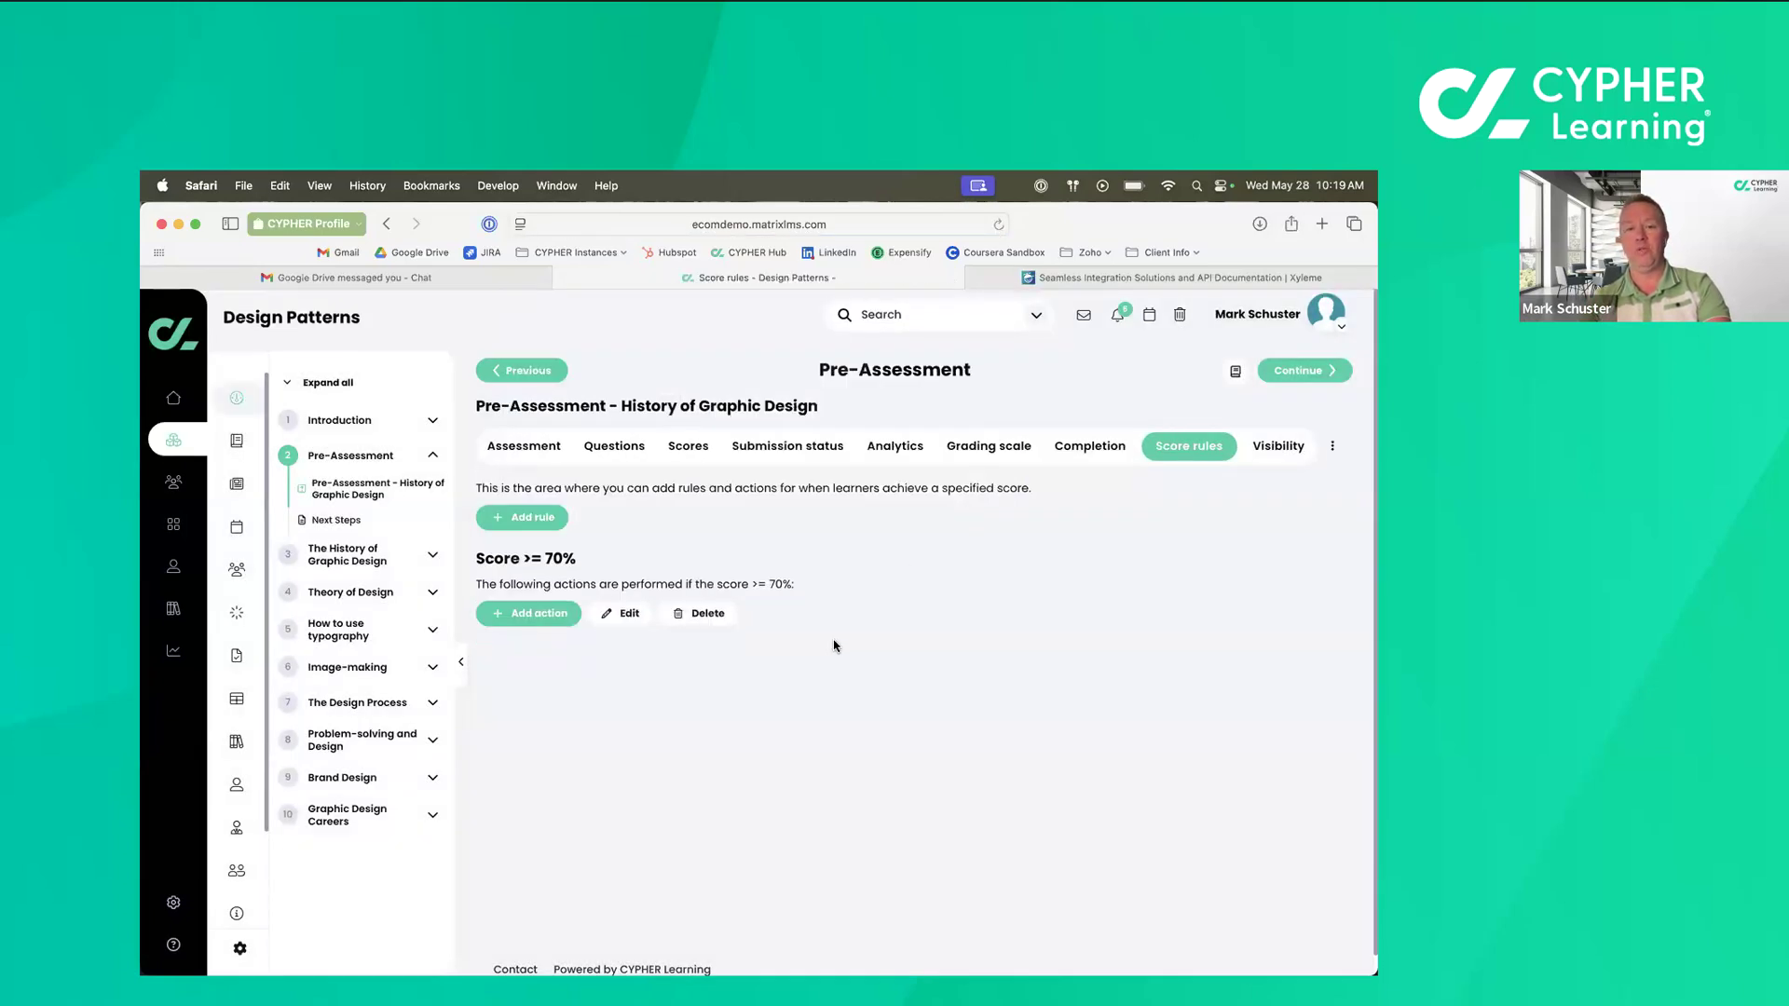
Add a Hide module action to the score rule for The History of Graphic Design module, with the message set to None.
{"action": "left_click", "coordinate": [519, 615]}
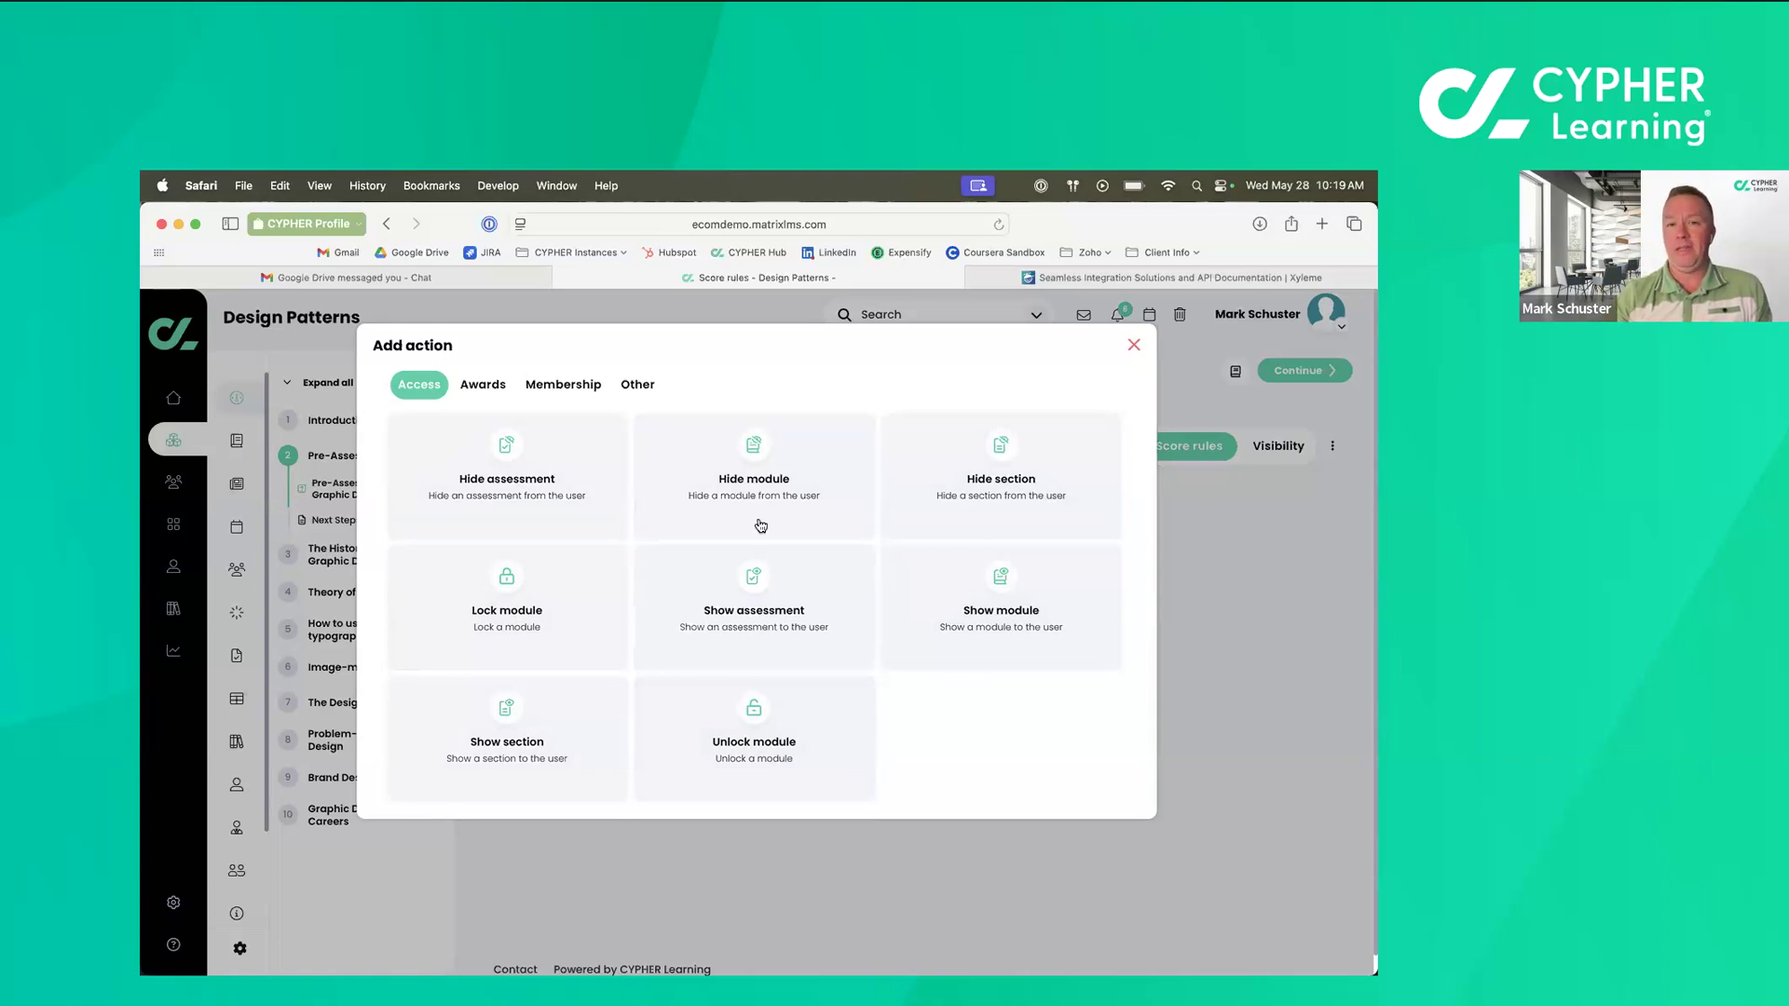
{"action": "left_click", "coordinate": [759, 481]}
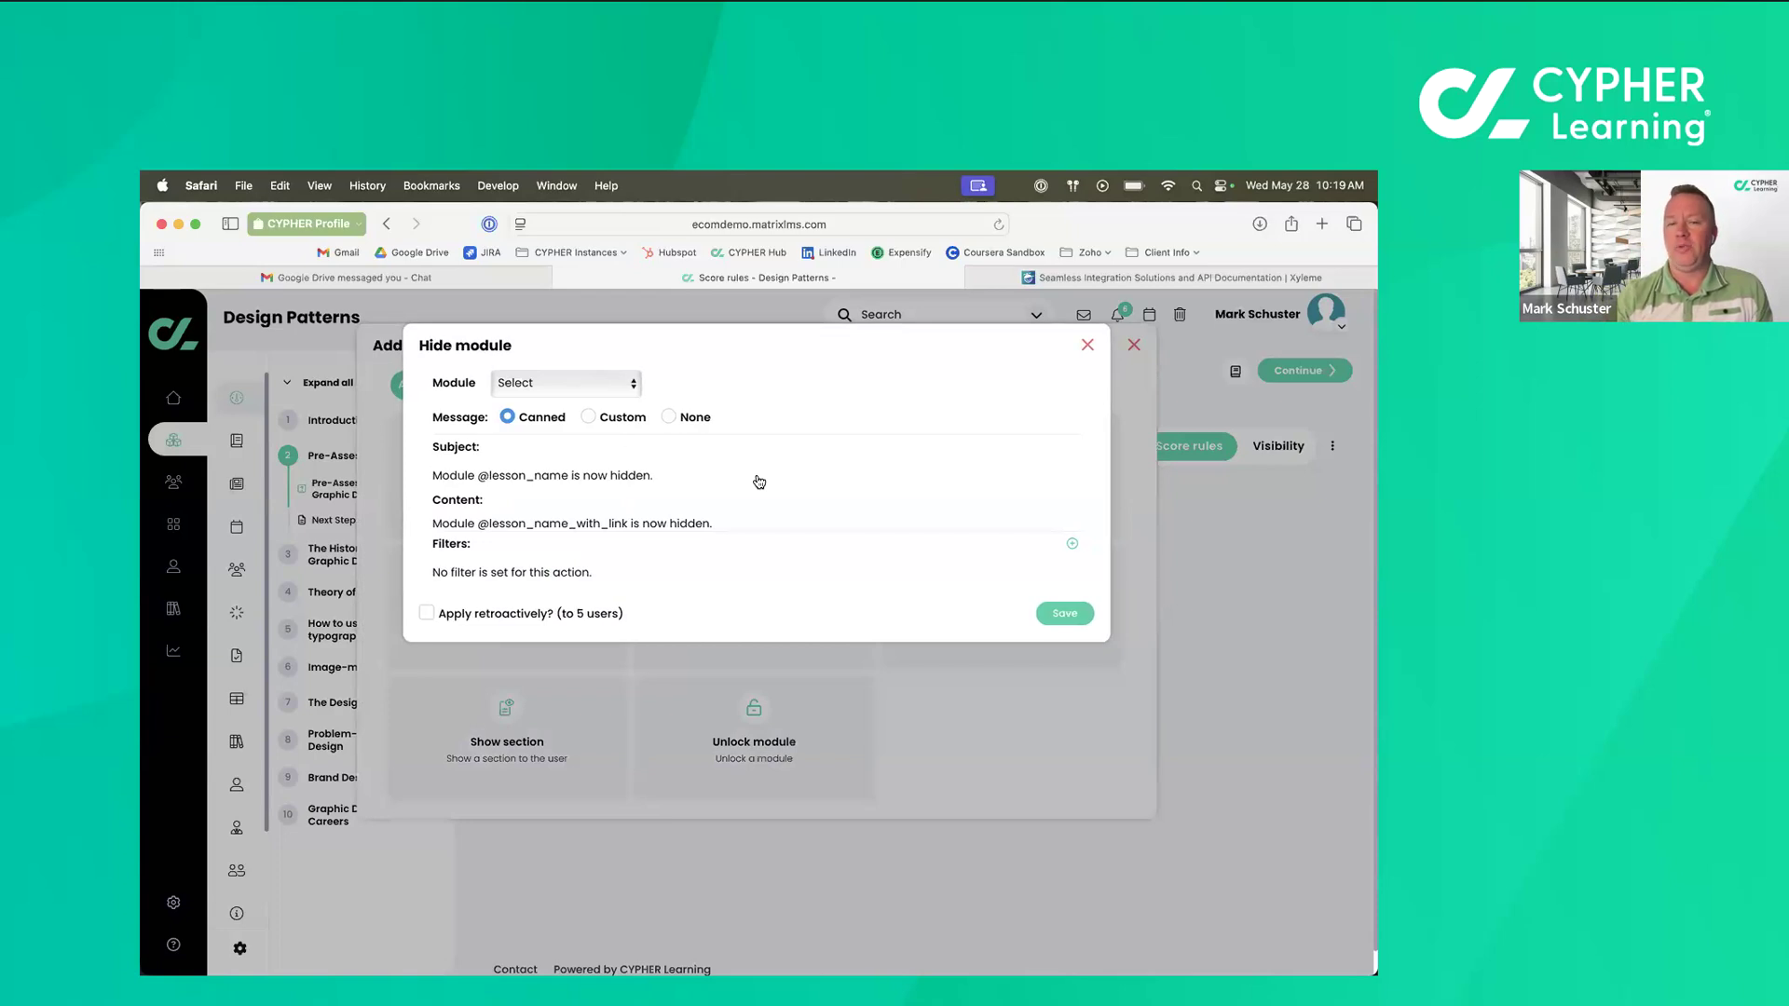
{"action": "left_click", "coordinate": [669, 417]}
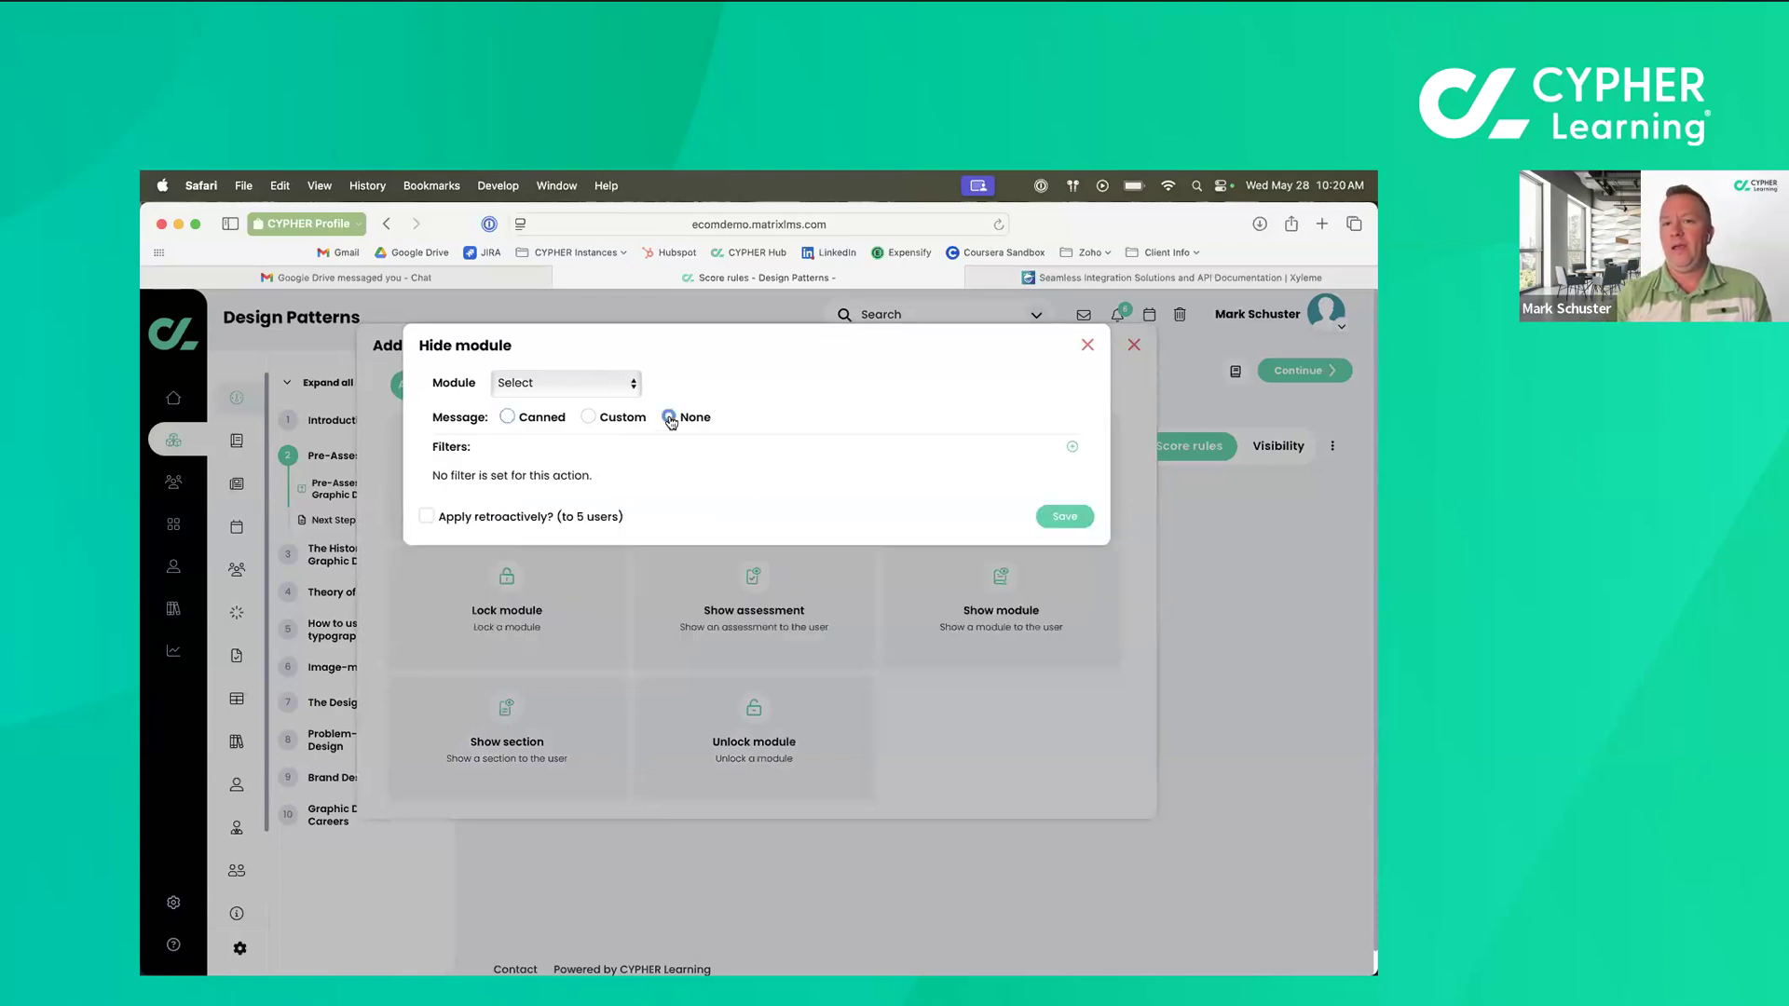
{"action": "left_click", "coordinate": [626, 394]}
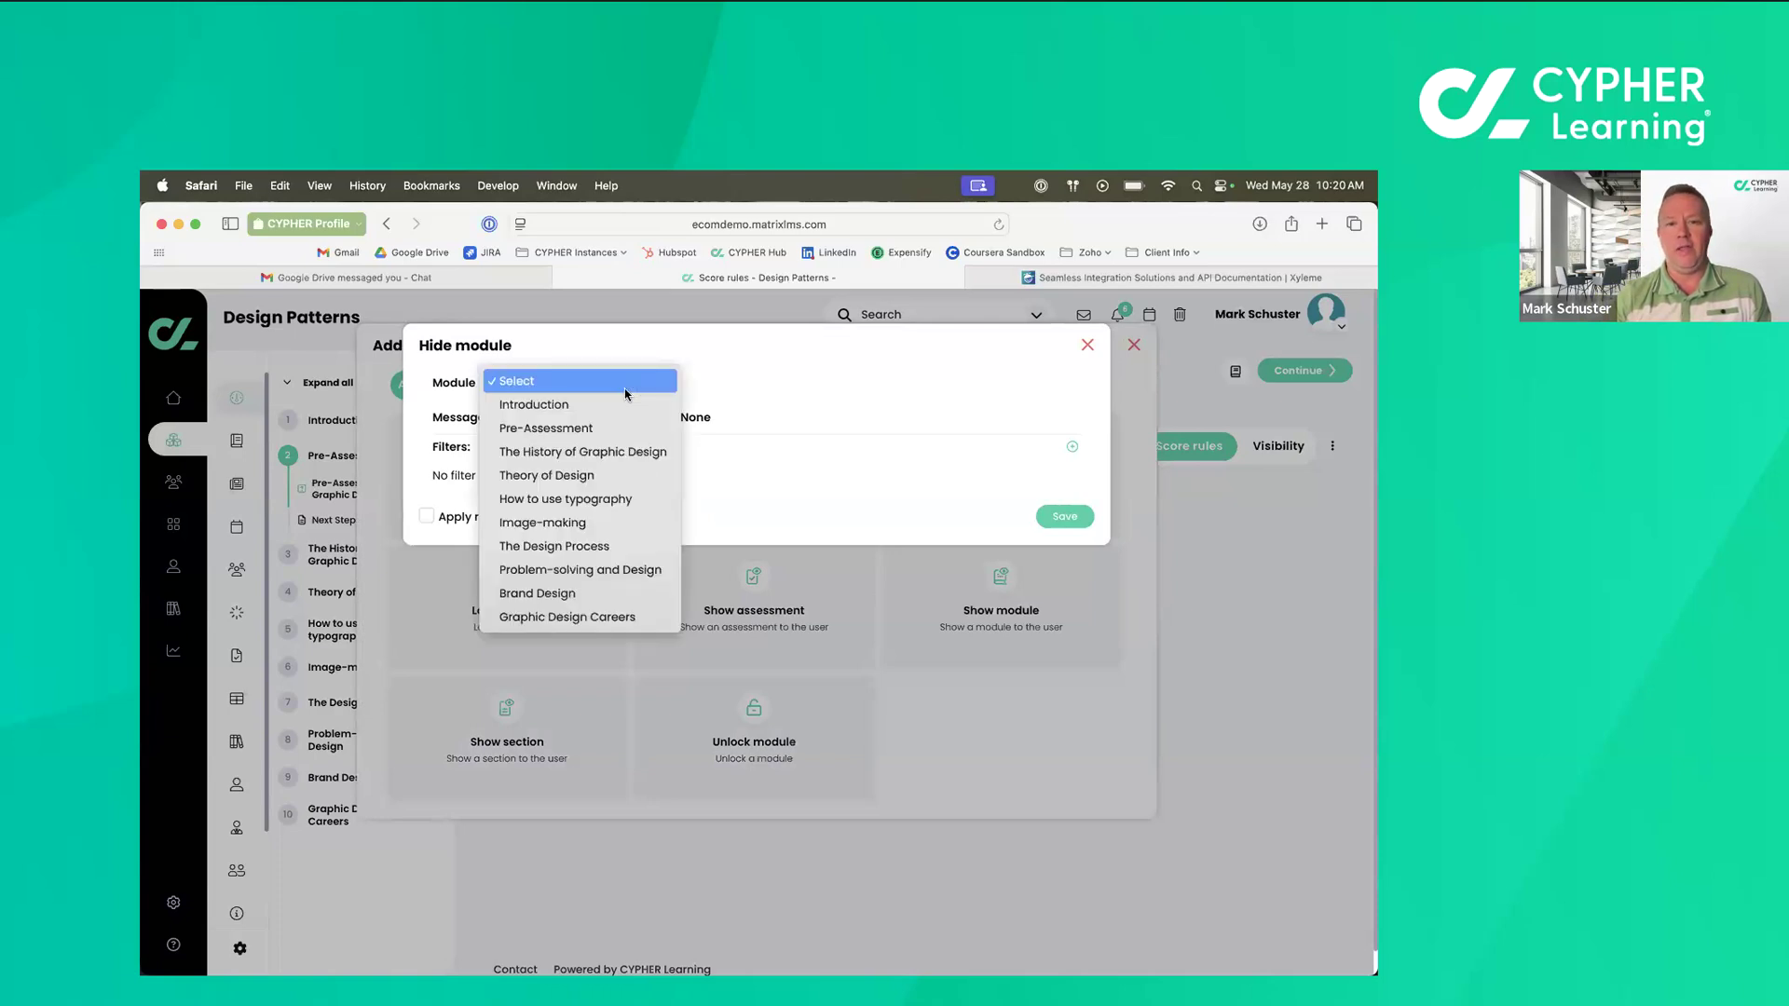
{"action": "left_click", "coordinate": [625, 452]}
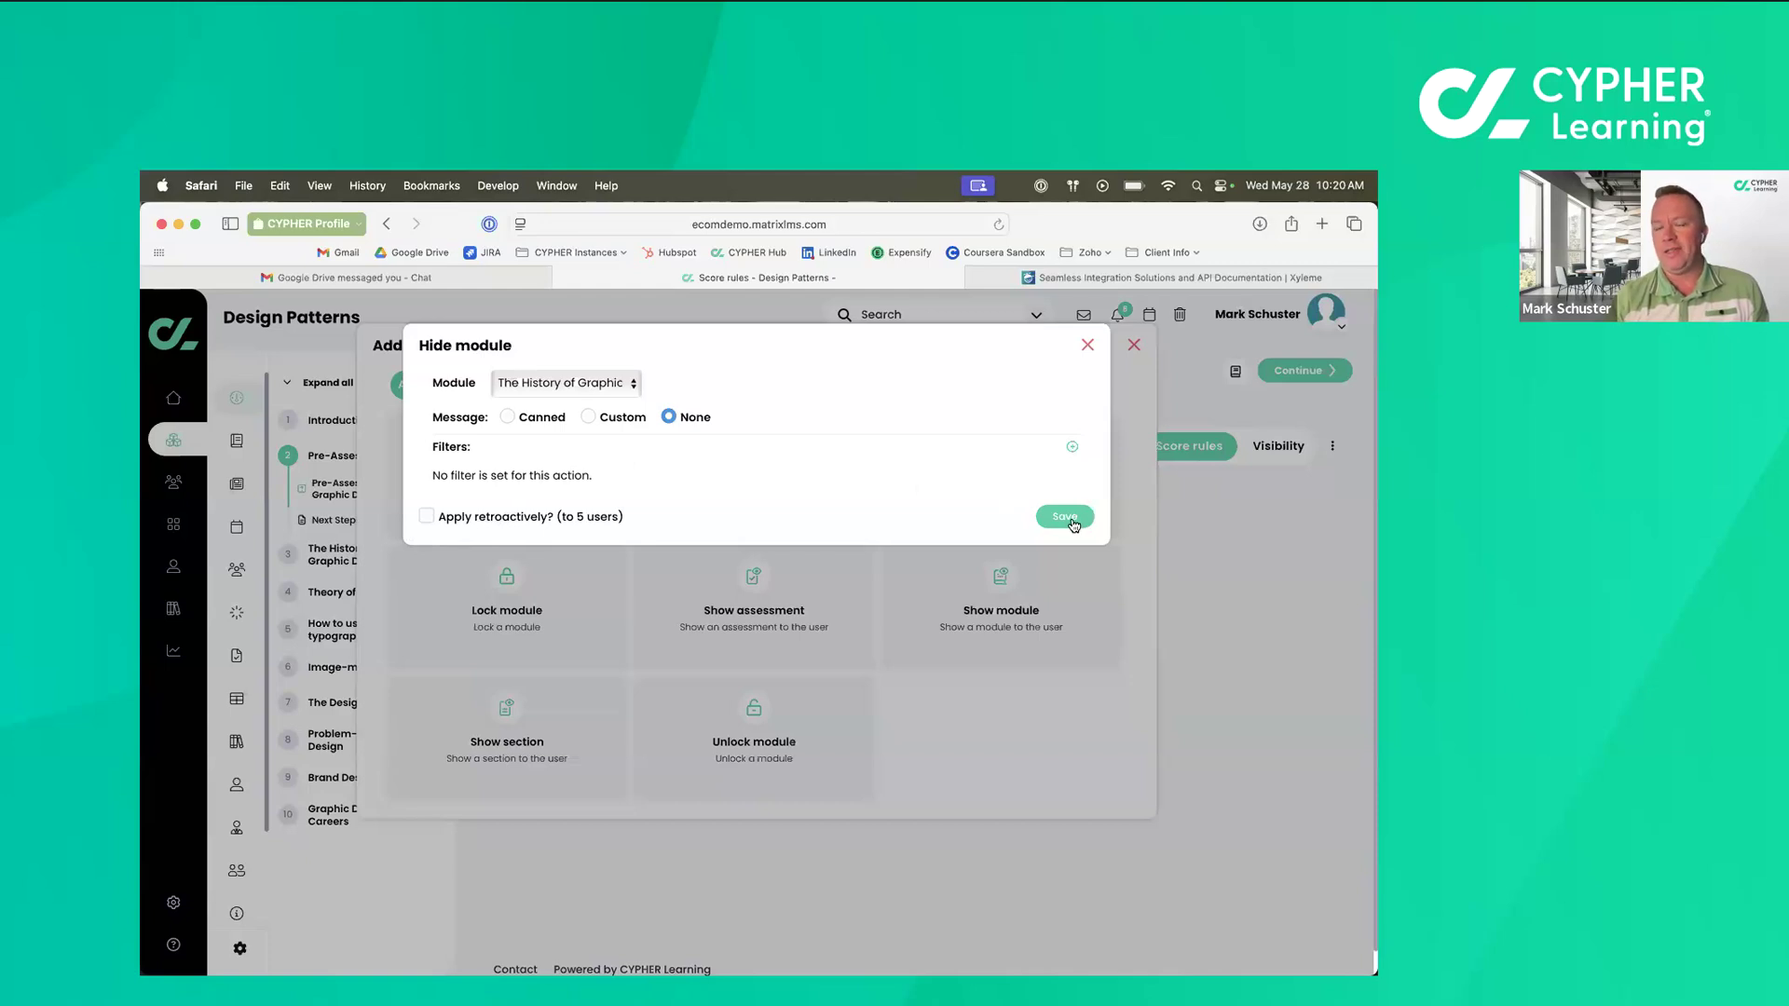
{"action": "left_click", "coordinate": [1073, 448]}
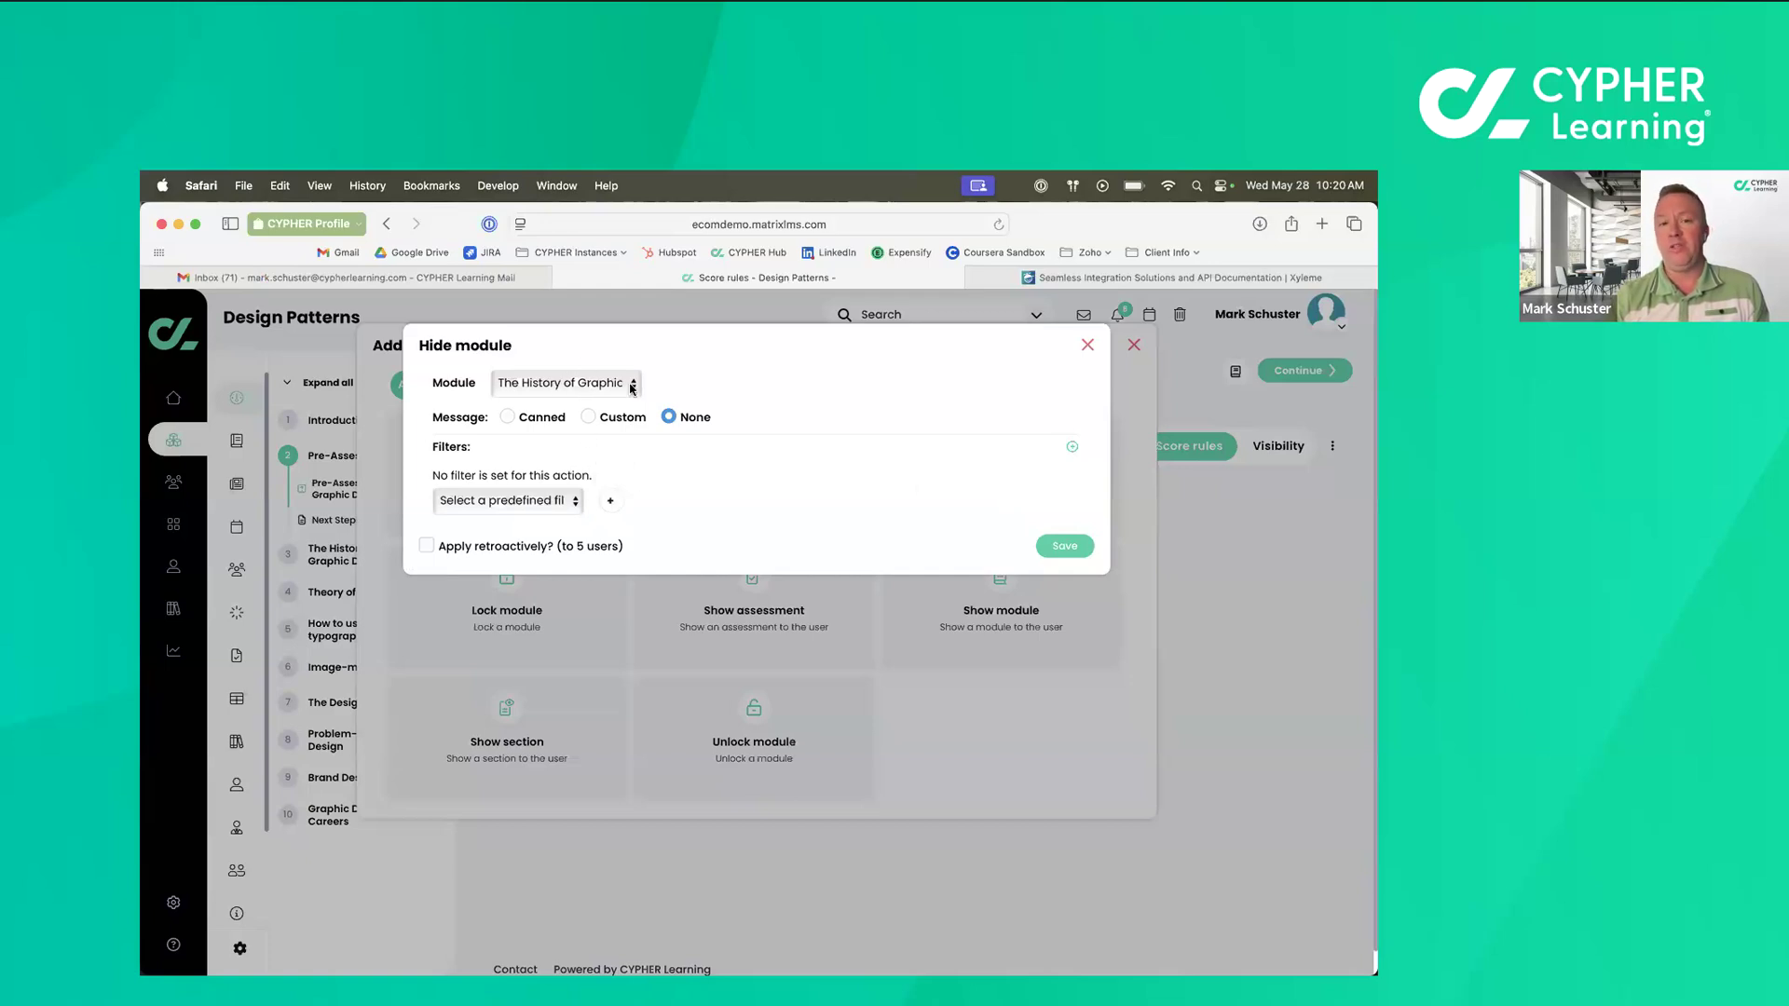
{"action": "left_click", "coordinate": [564, 506]}
{"action": "left_click", "coordinate": [570, 520]}
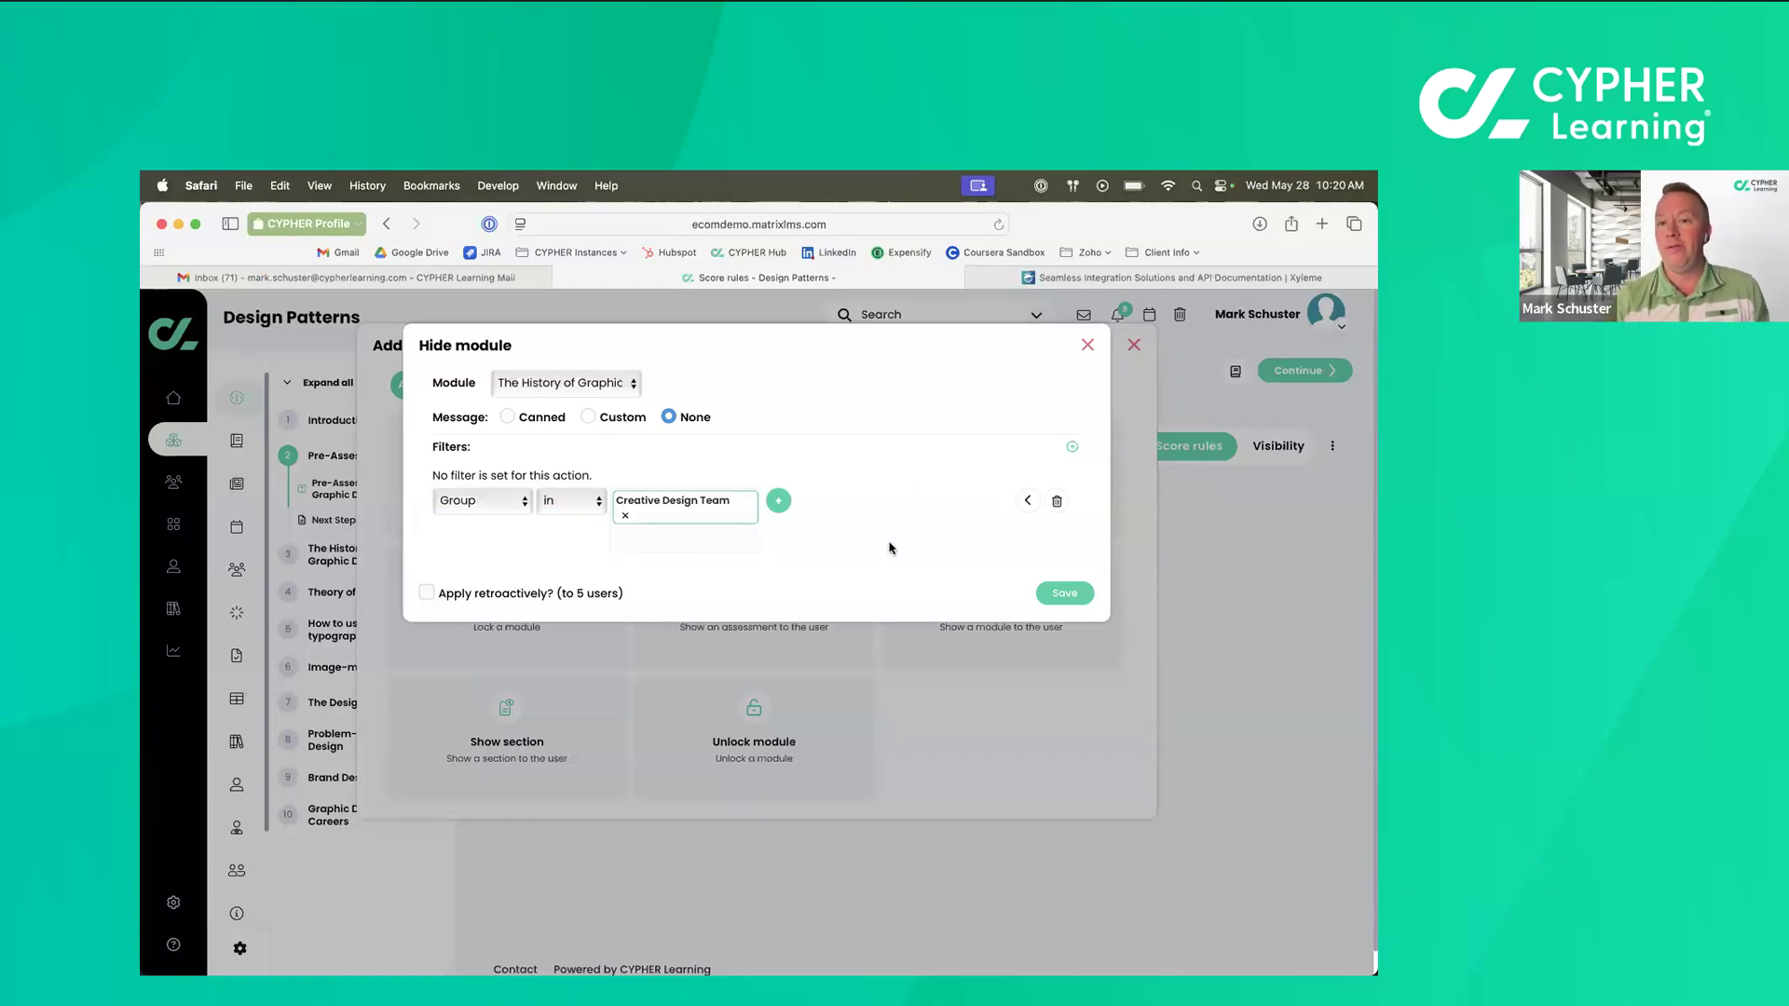
{"action": "left_click", "coordinate": [1060, 502]}
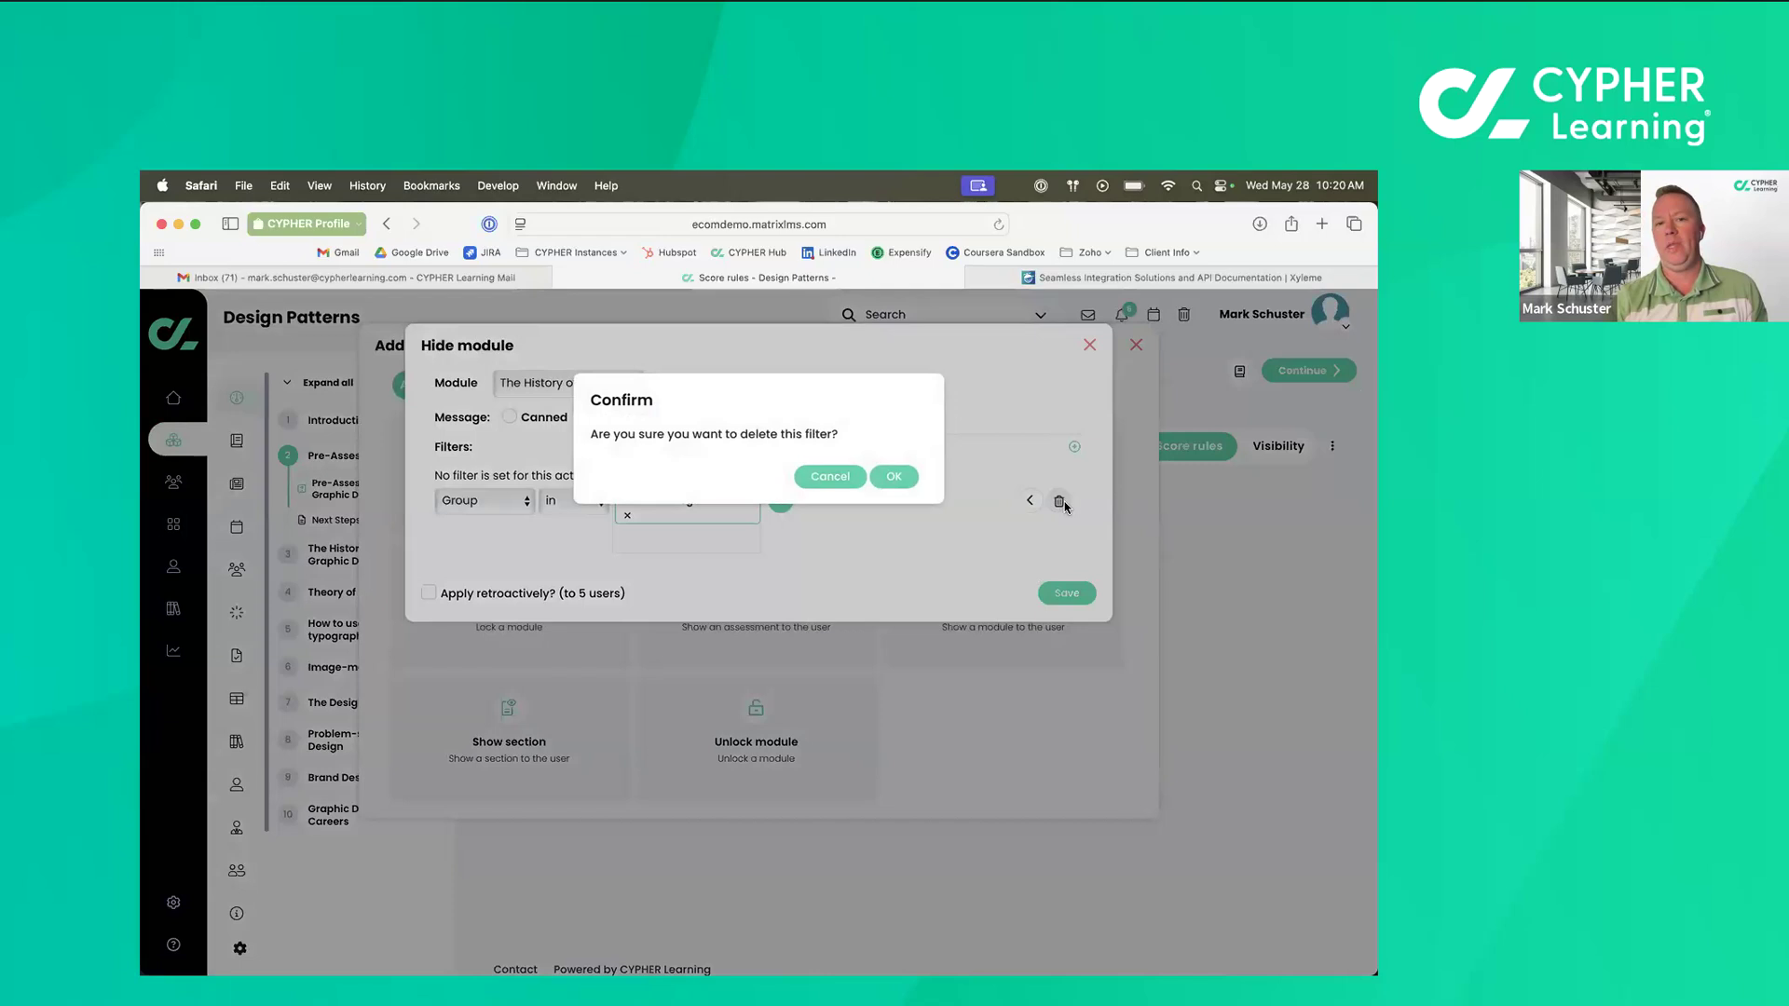
{"action": "left_click", "coordinate": [897, 477]}
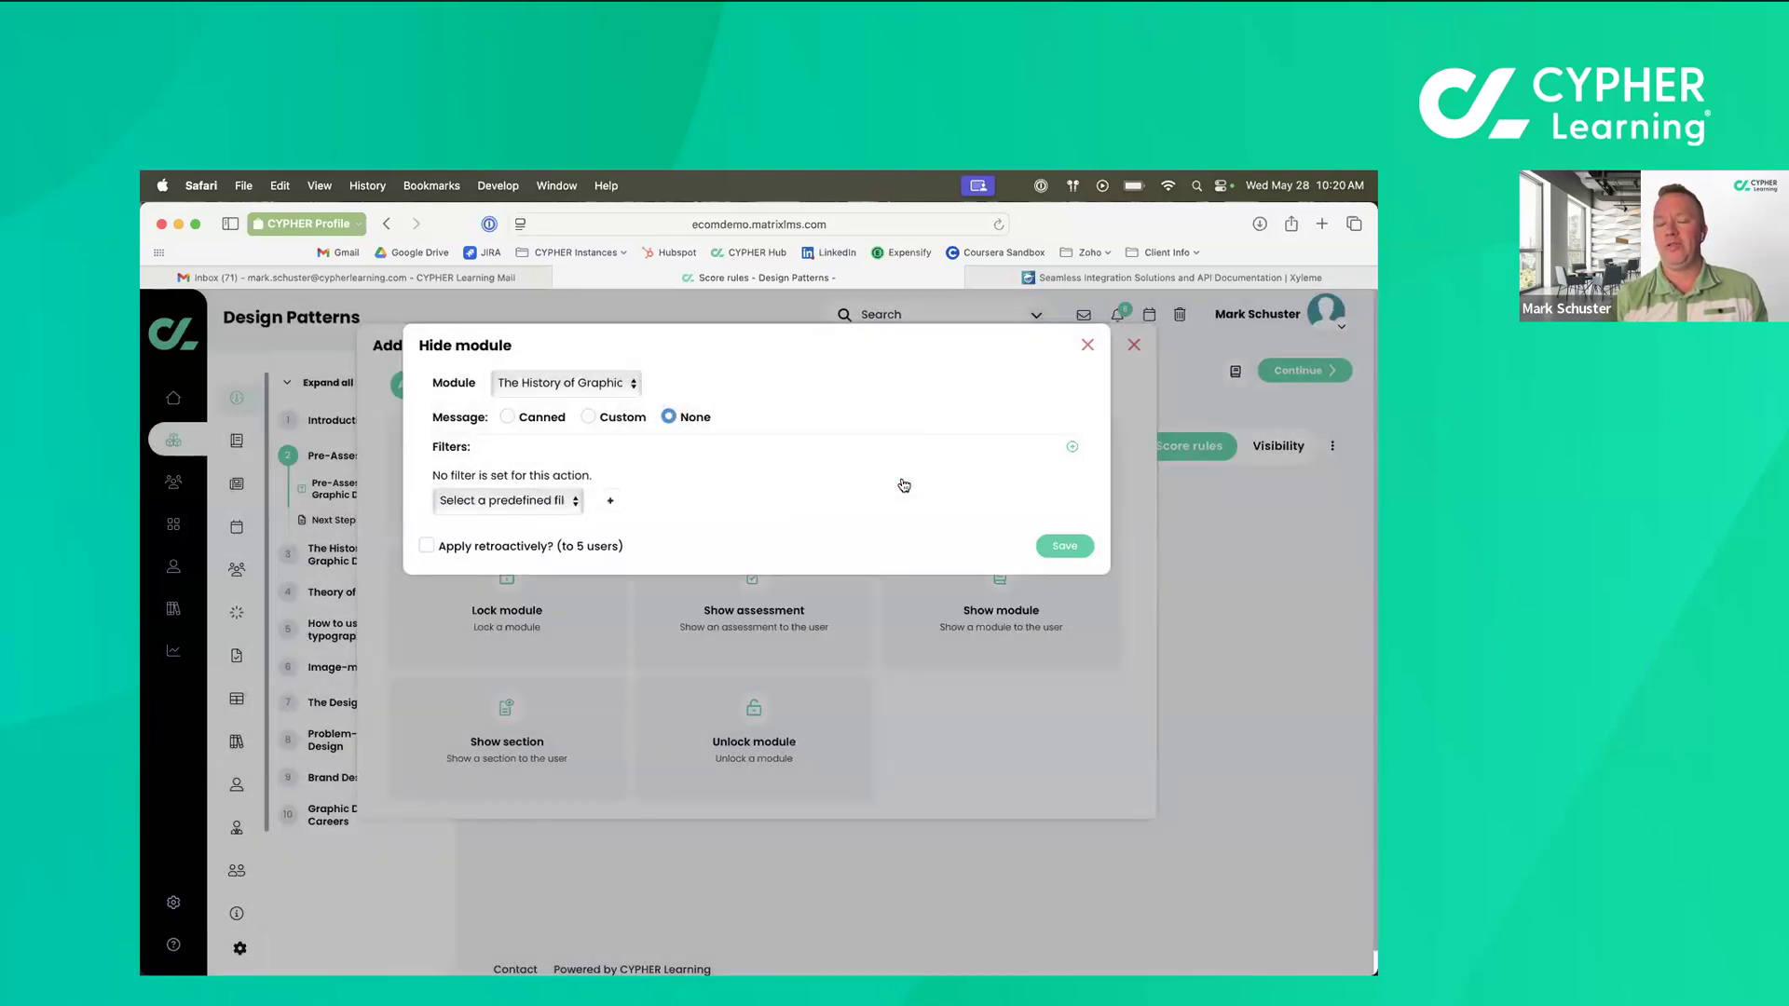
Save the Hide module action without any filter.
{"action": "left_click", "coordinate": [1056, 548]}
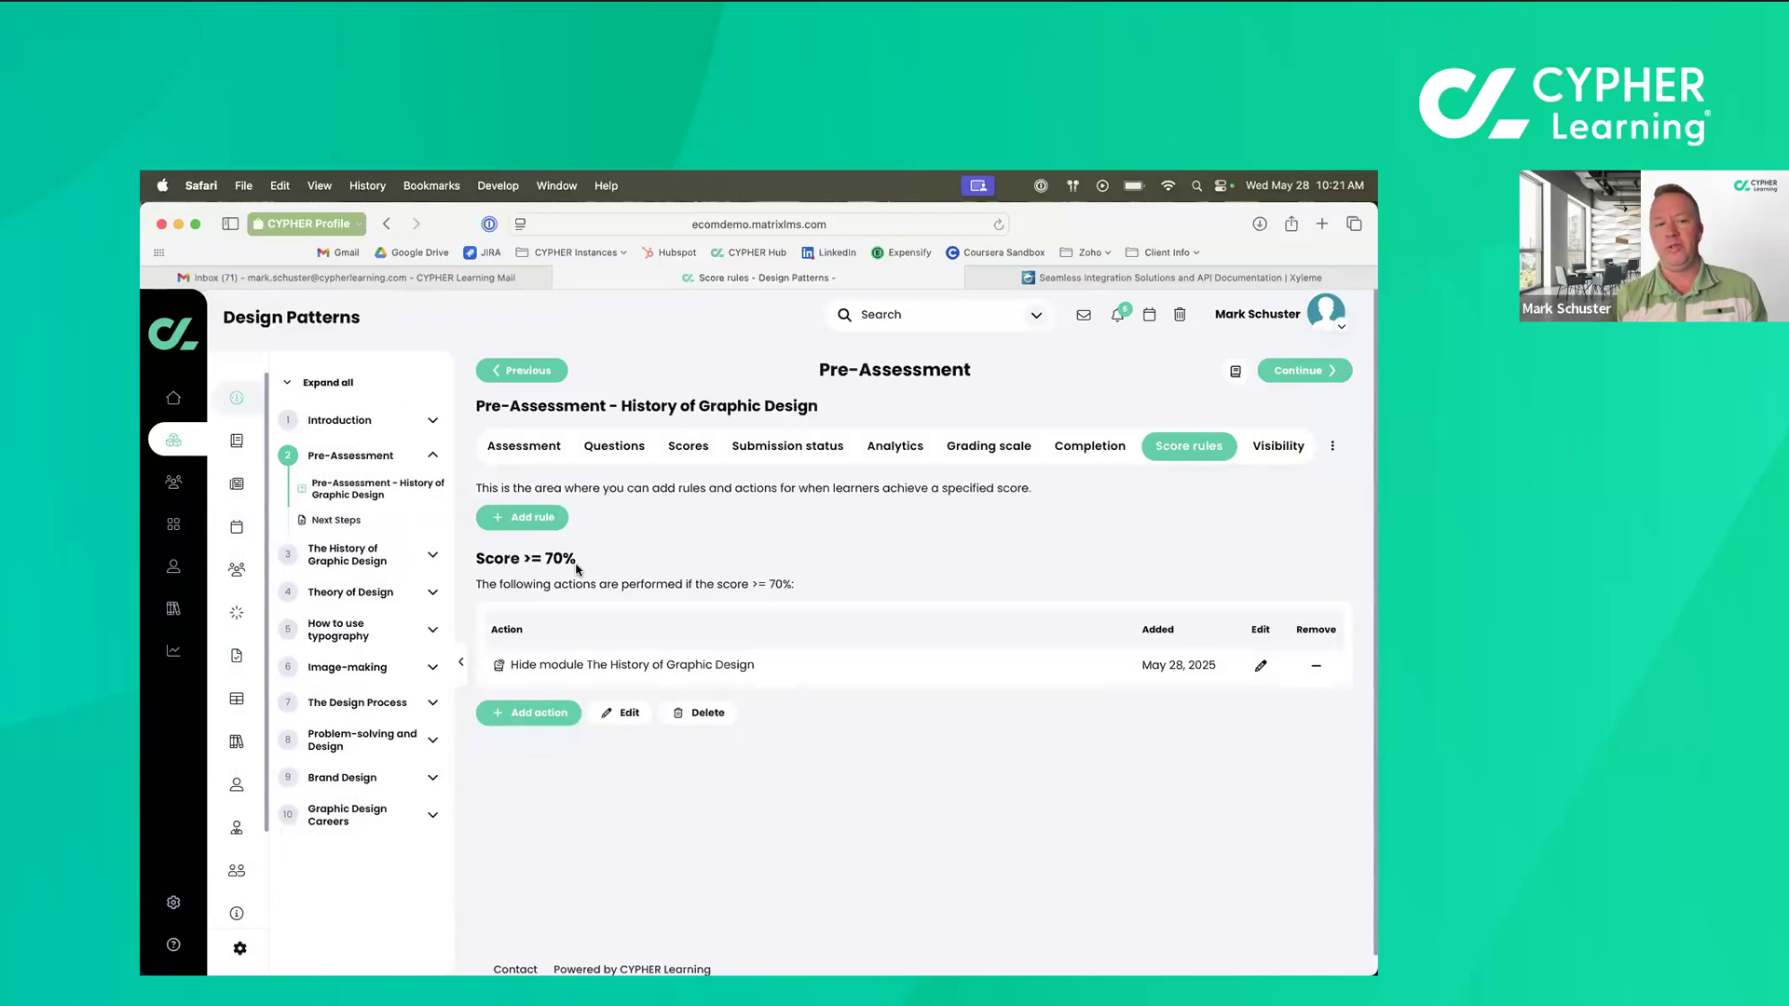
From the course's learner list, open the first learner's profile and log in as that learner in update mode.
{"action": "left_click", "coordinate": [239, 790]}
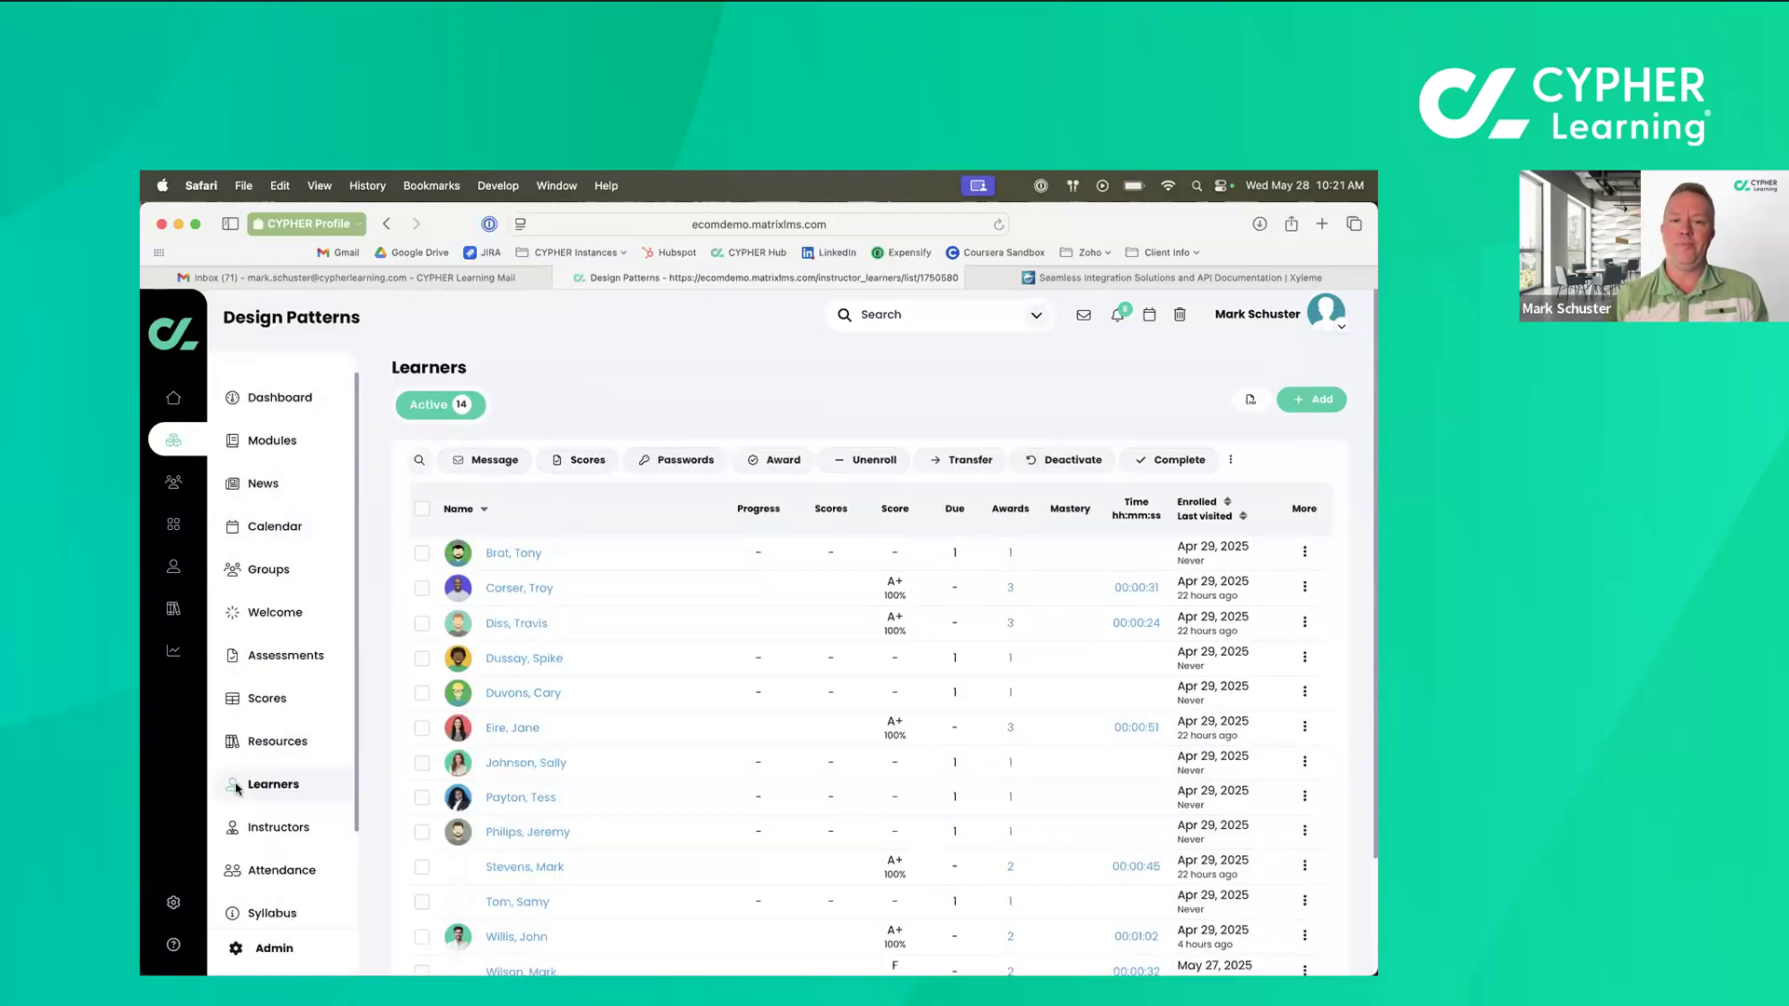
{"action": "left_click", "coordinate": [510, 555]}
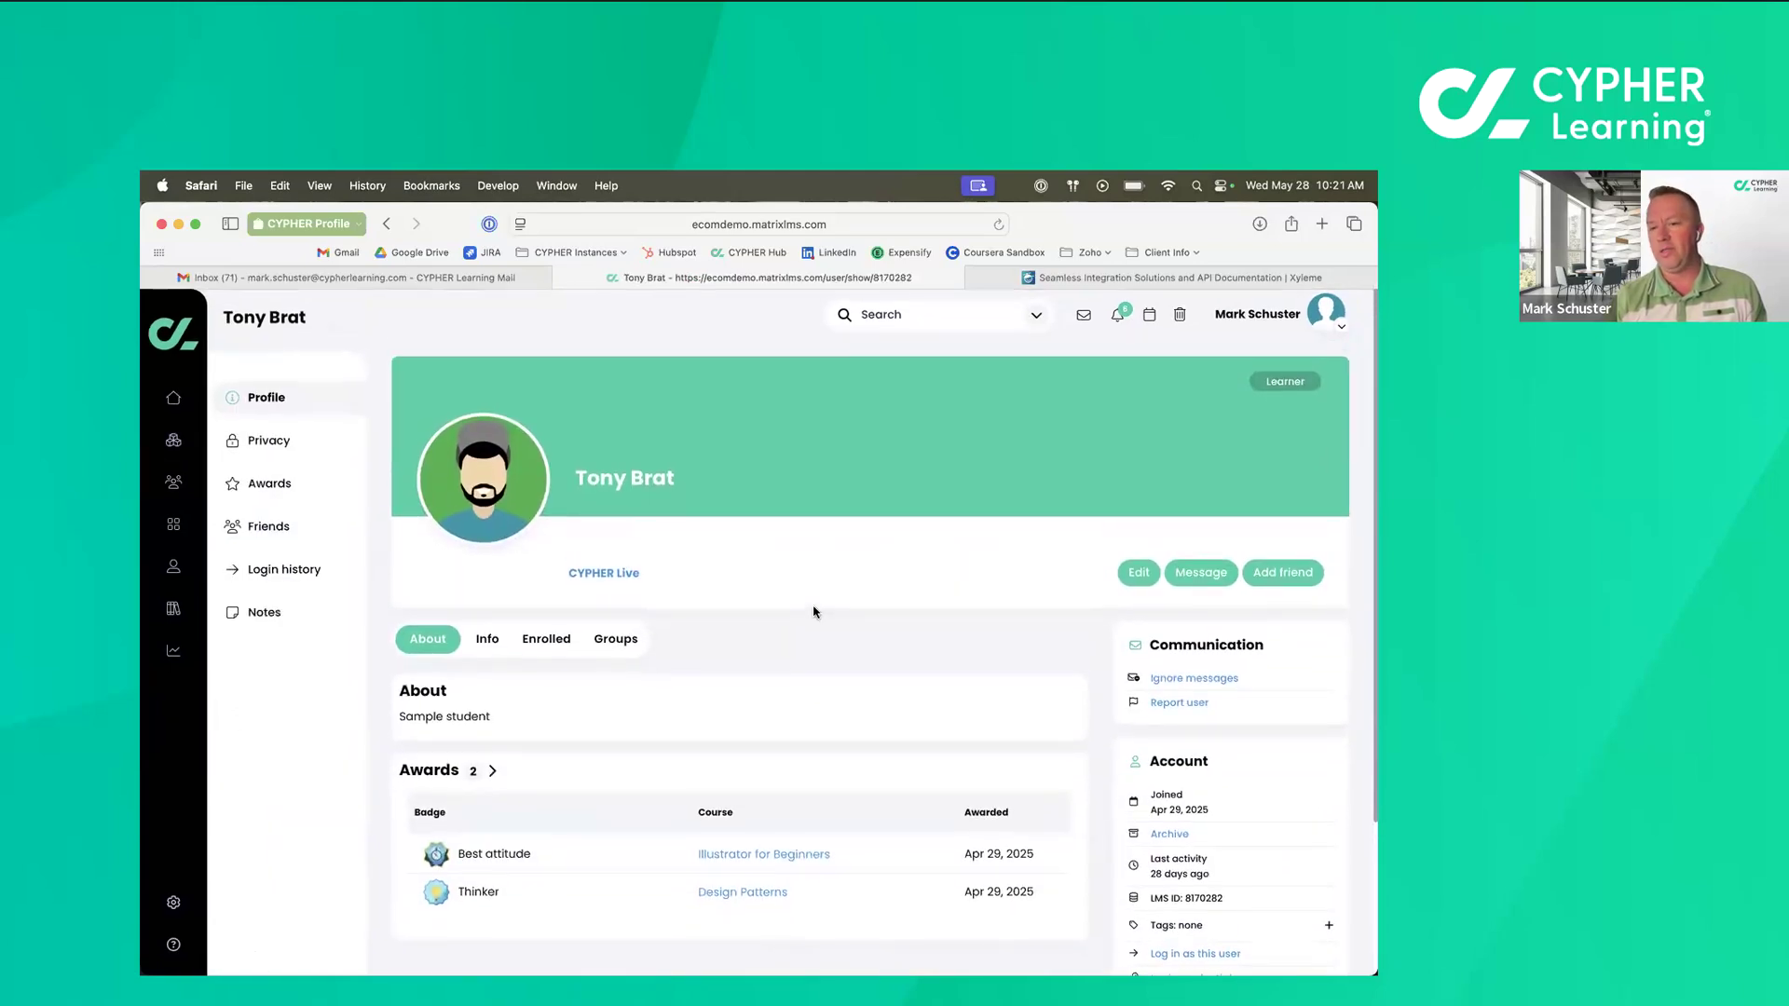
{"action": "scroll", "coordinate": [813, 612], "scroll_direction": "down", "scroll_amount": 3}
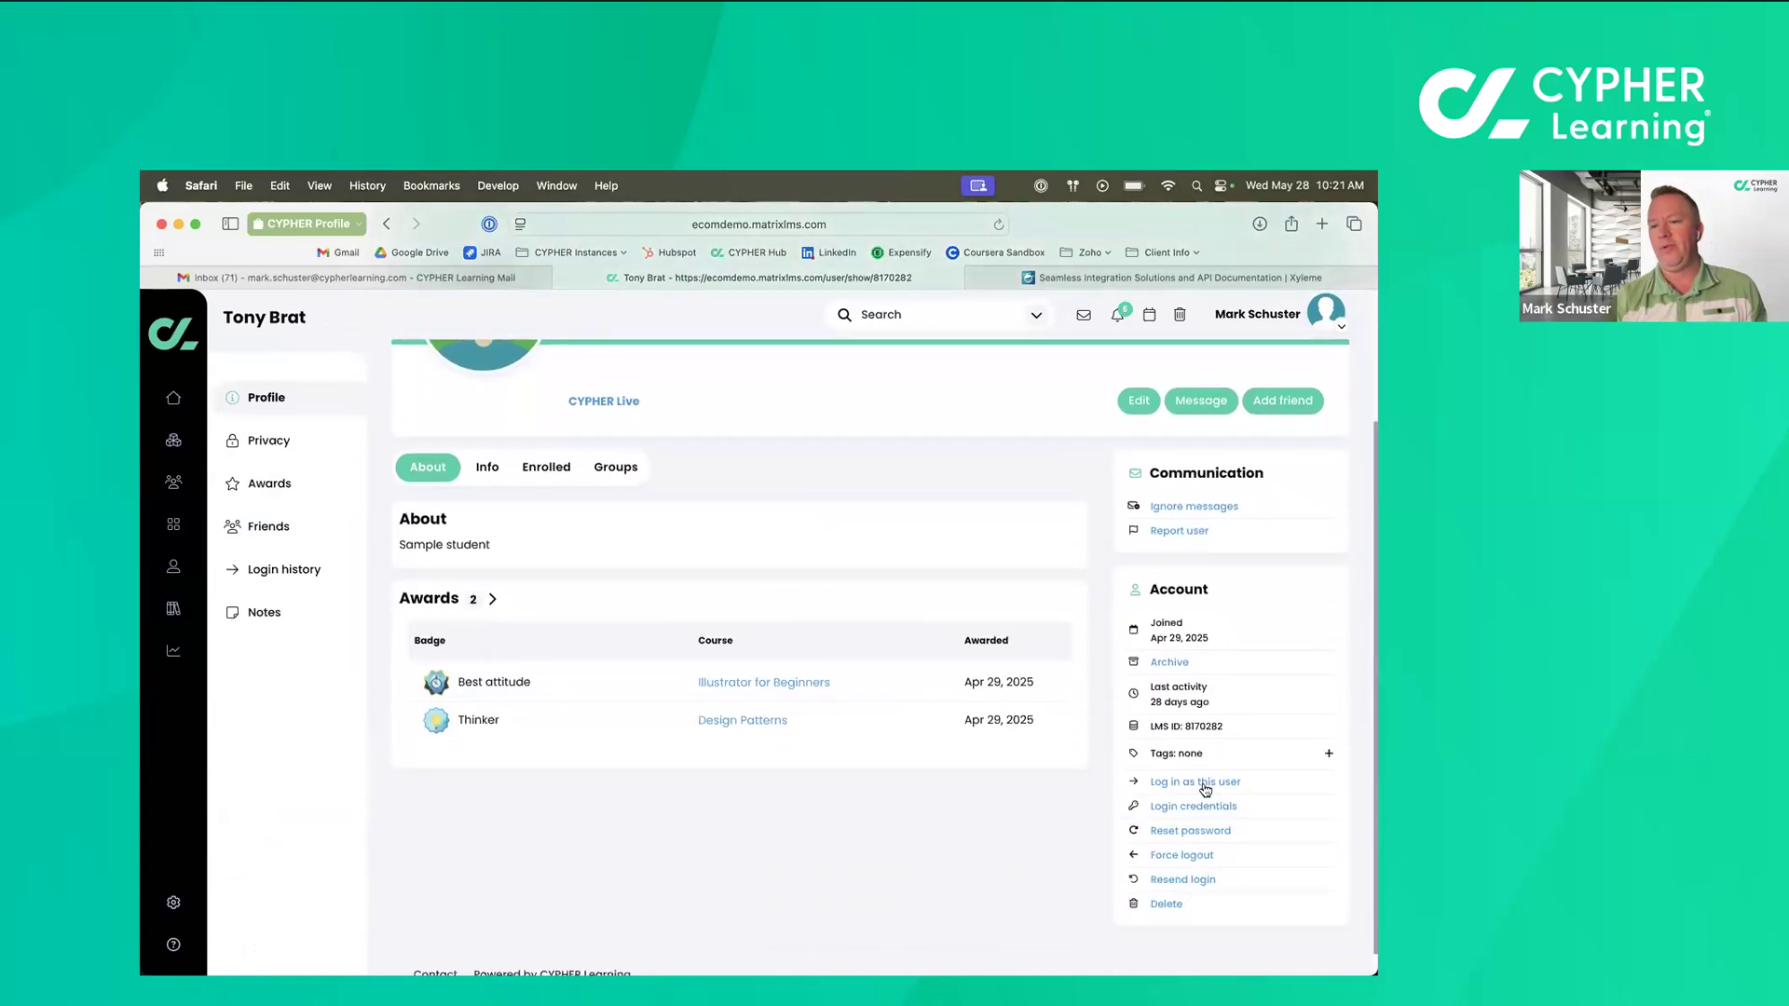
{"action": "left_click", "coordinate": [1203, 784]}
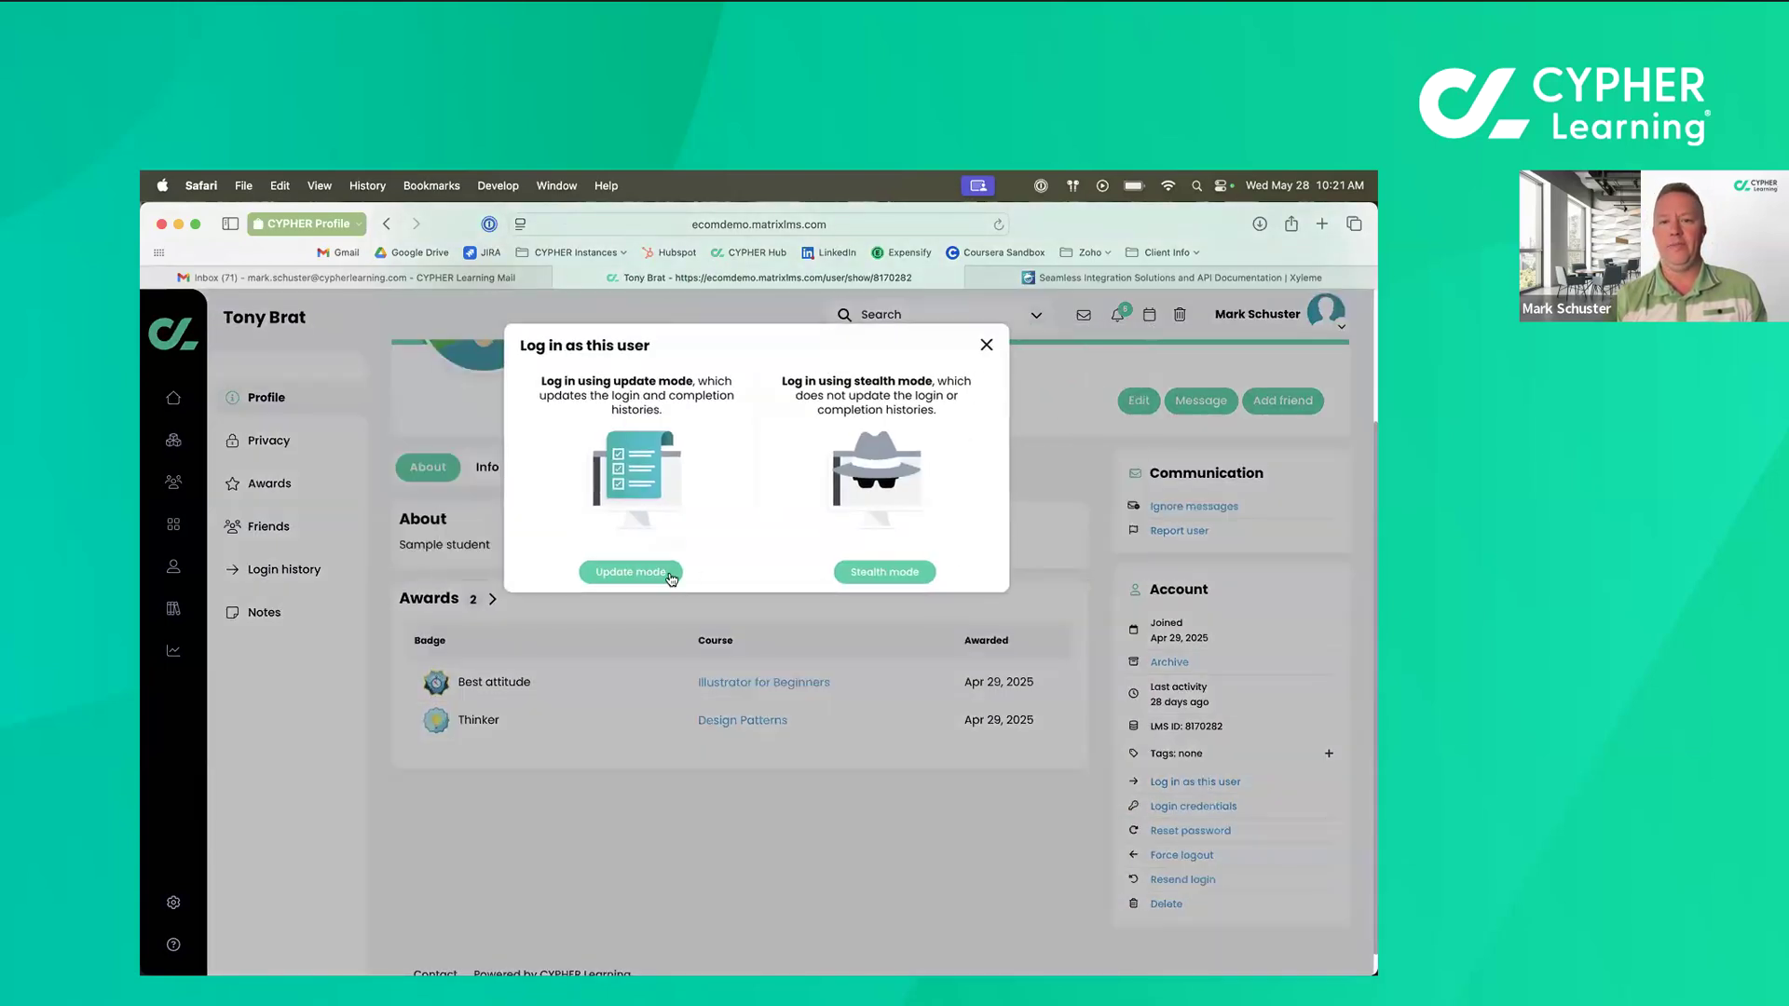
{"action": "left_click", "coordinate": [632, 572]}
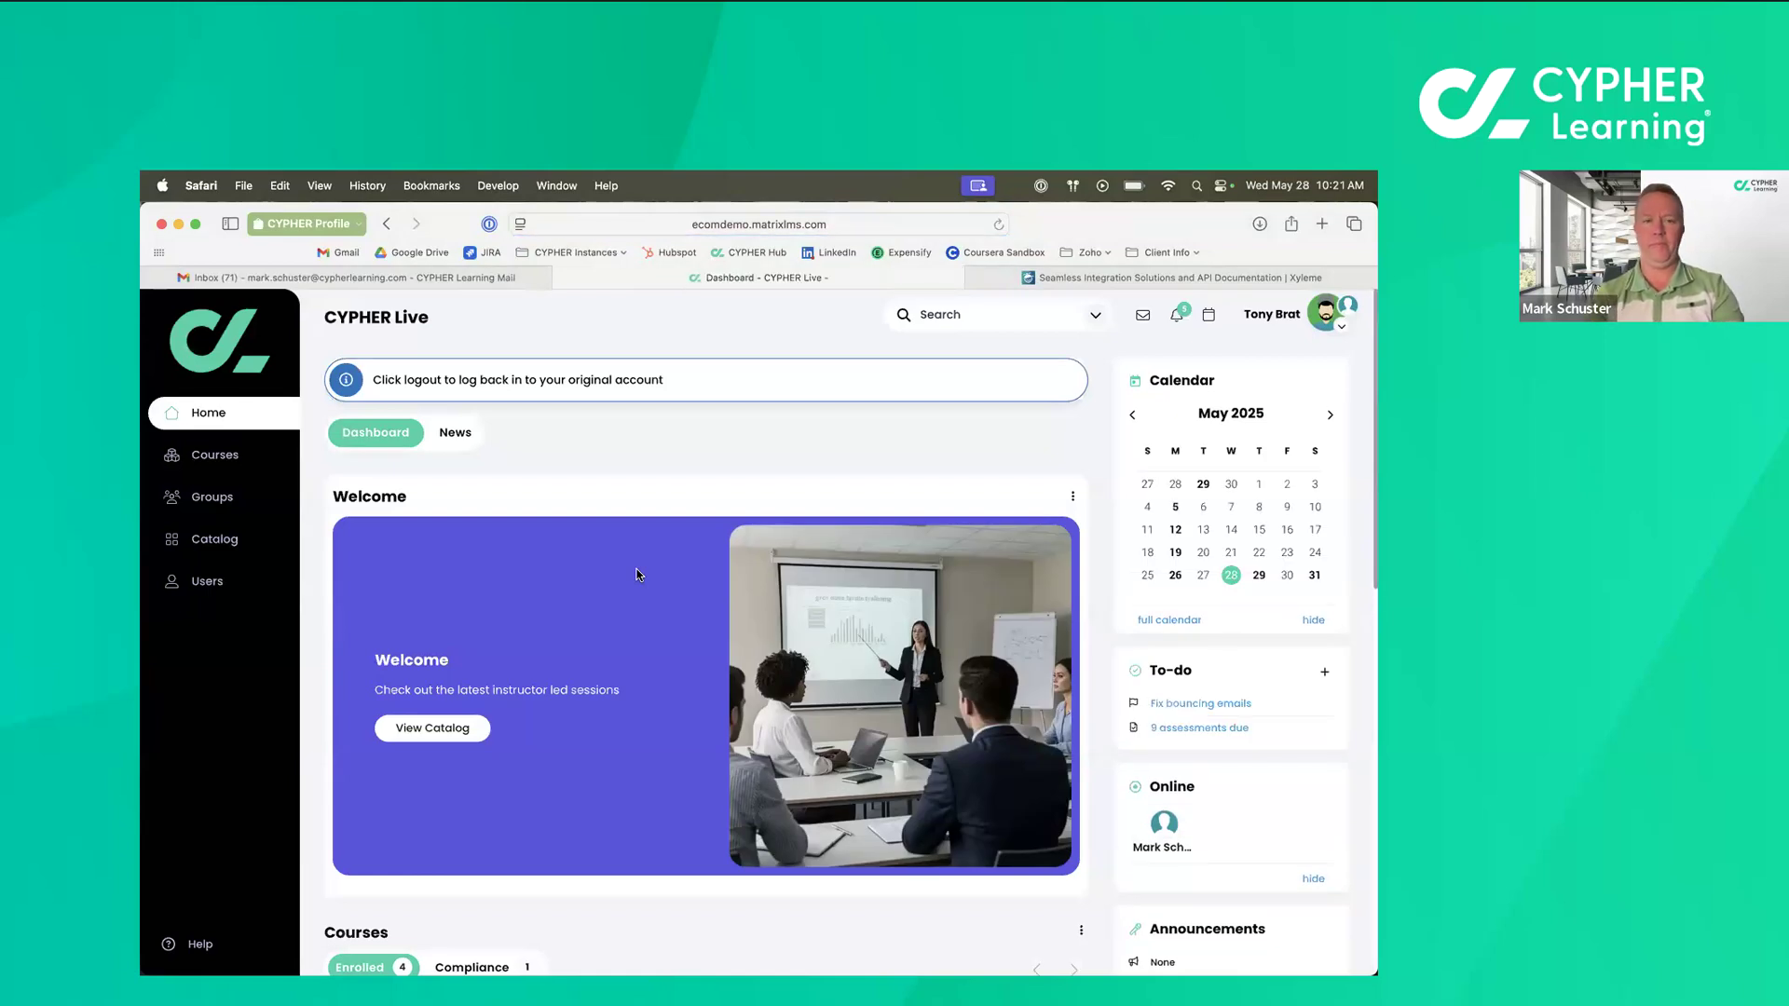
Open the Design Patterns course as the learner, dismiss the welcome message and review the access status of its modules.
{"action": "mouse_move", "coordinate": [216, 464]}
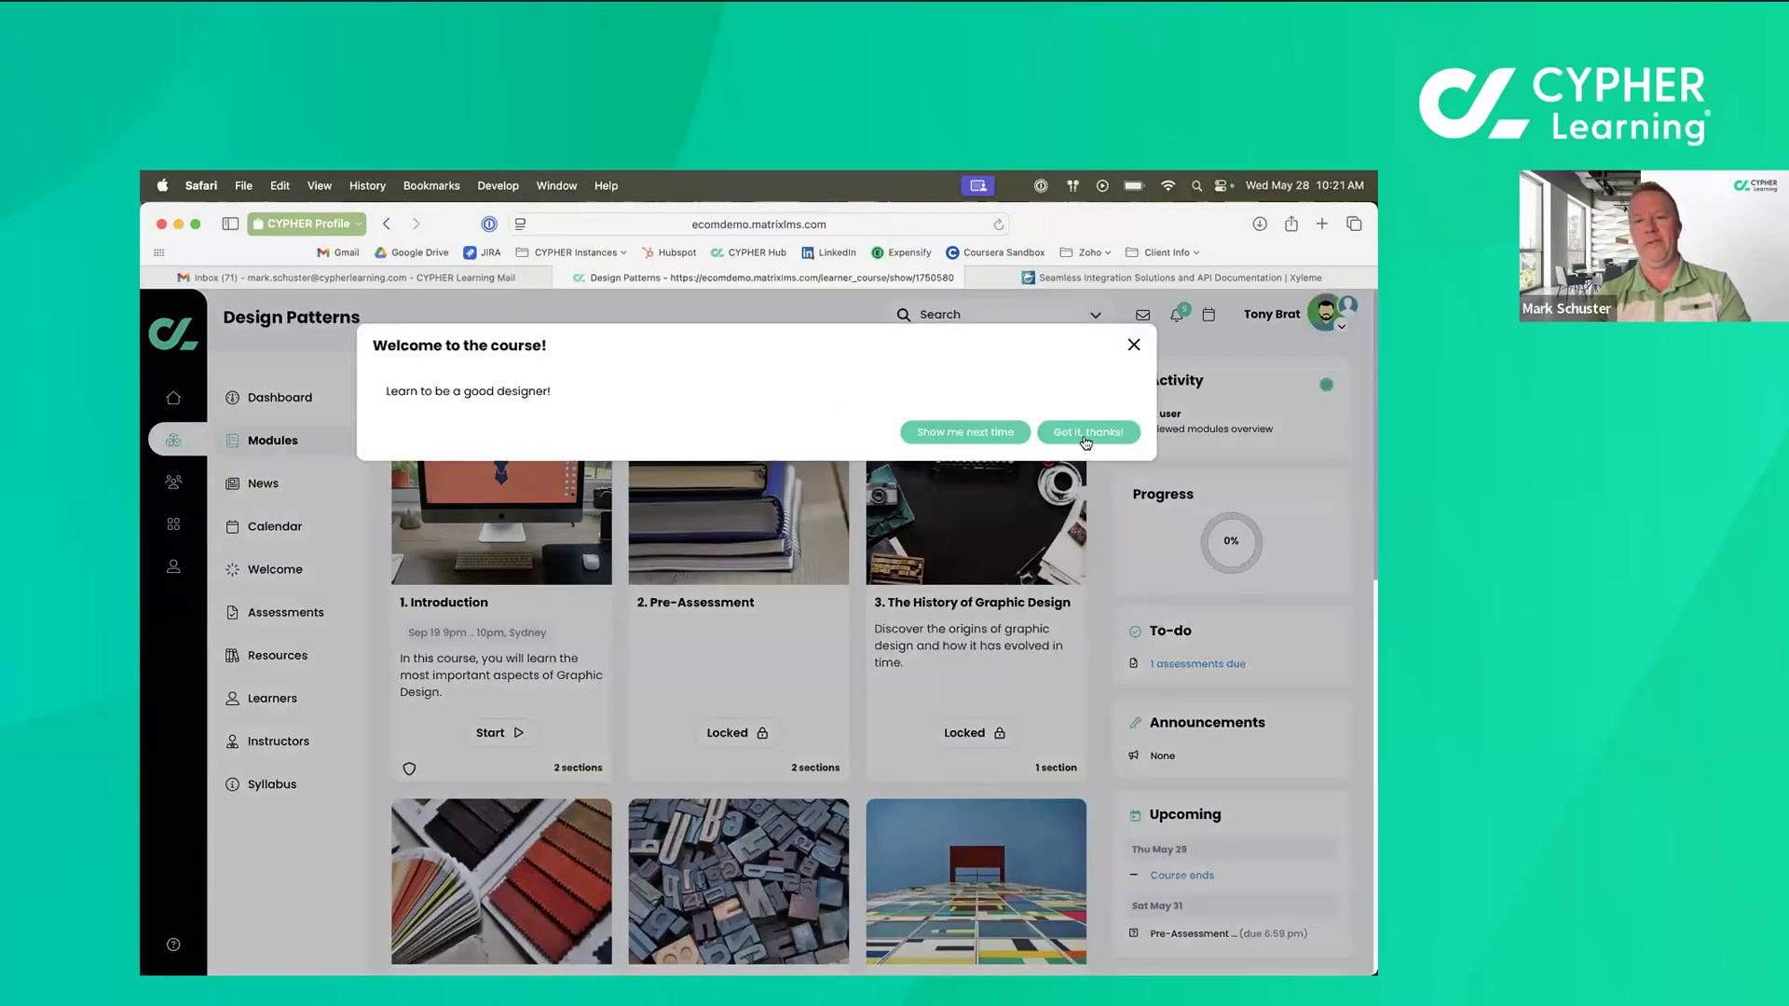
{"action": "left_click", "coordinate": [1085, 440]}
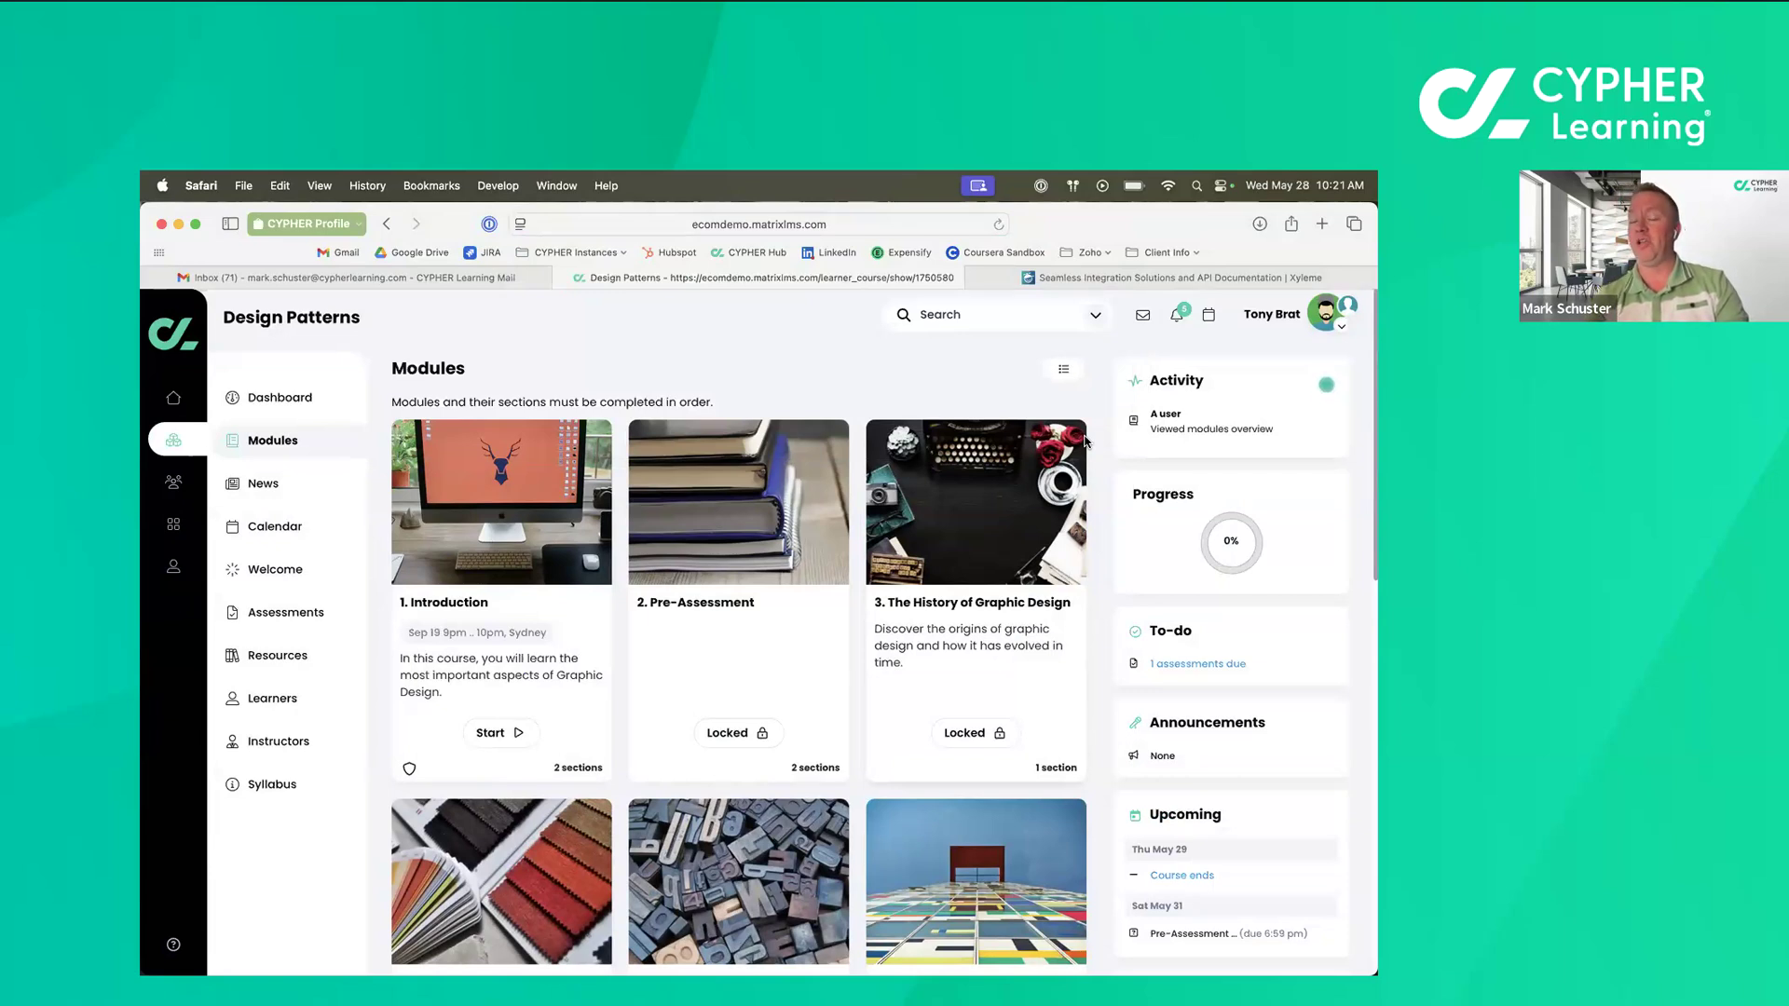
{"action": "scroll", "coordinate": [1014, 565], "scroll_direction": "down", "scroll_amount": 5}
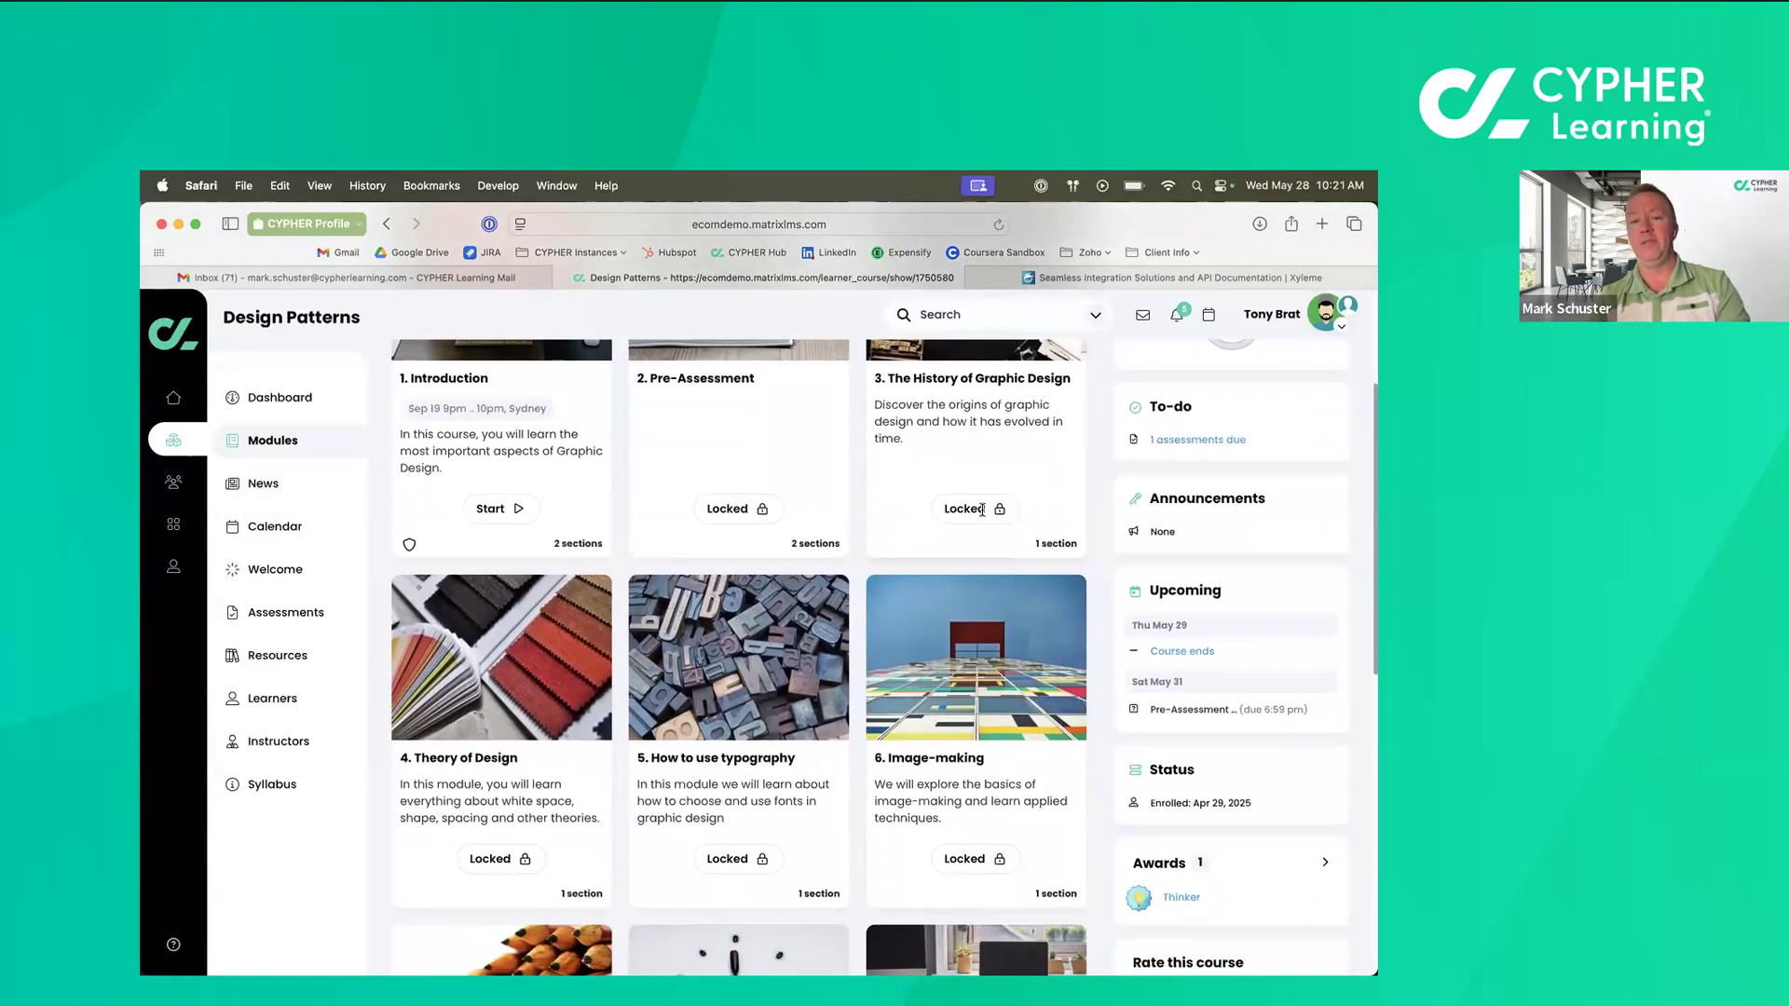
{"action": "scroll", "coordinate": [455, 832], "scroll_direction": "down", "scroll_amount": 2}
{"action": "scroll", "coordinate": [455, 832], "scroll_direction": "down", "scroll_amount": 6}
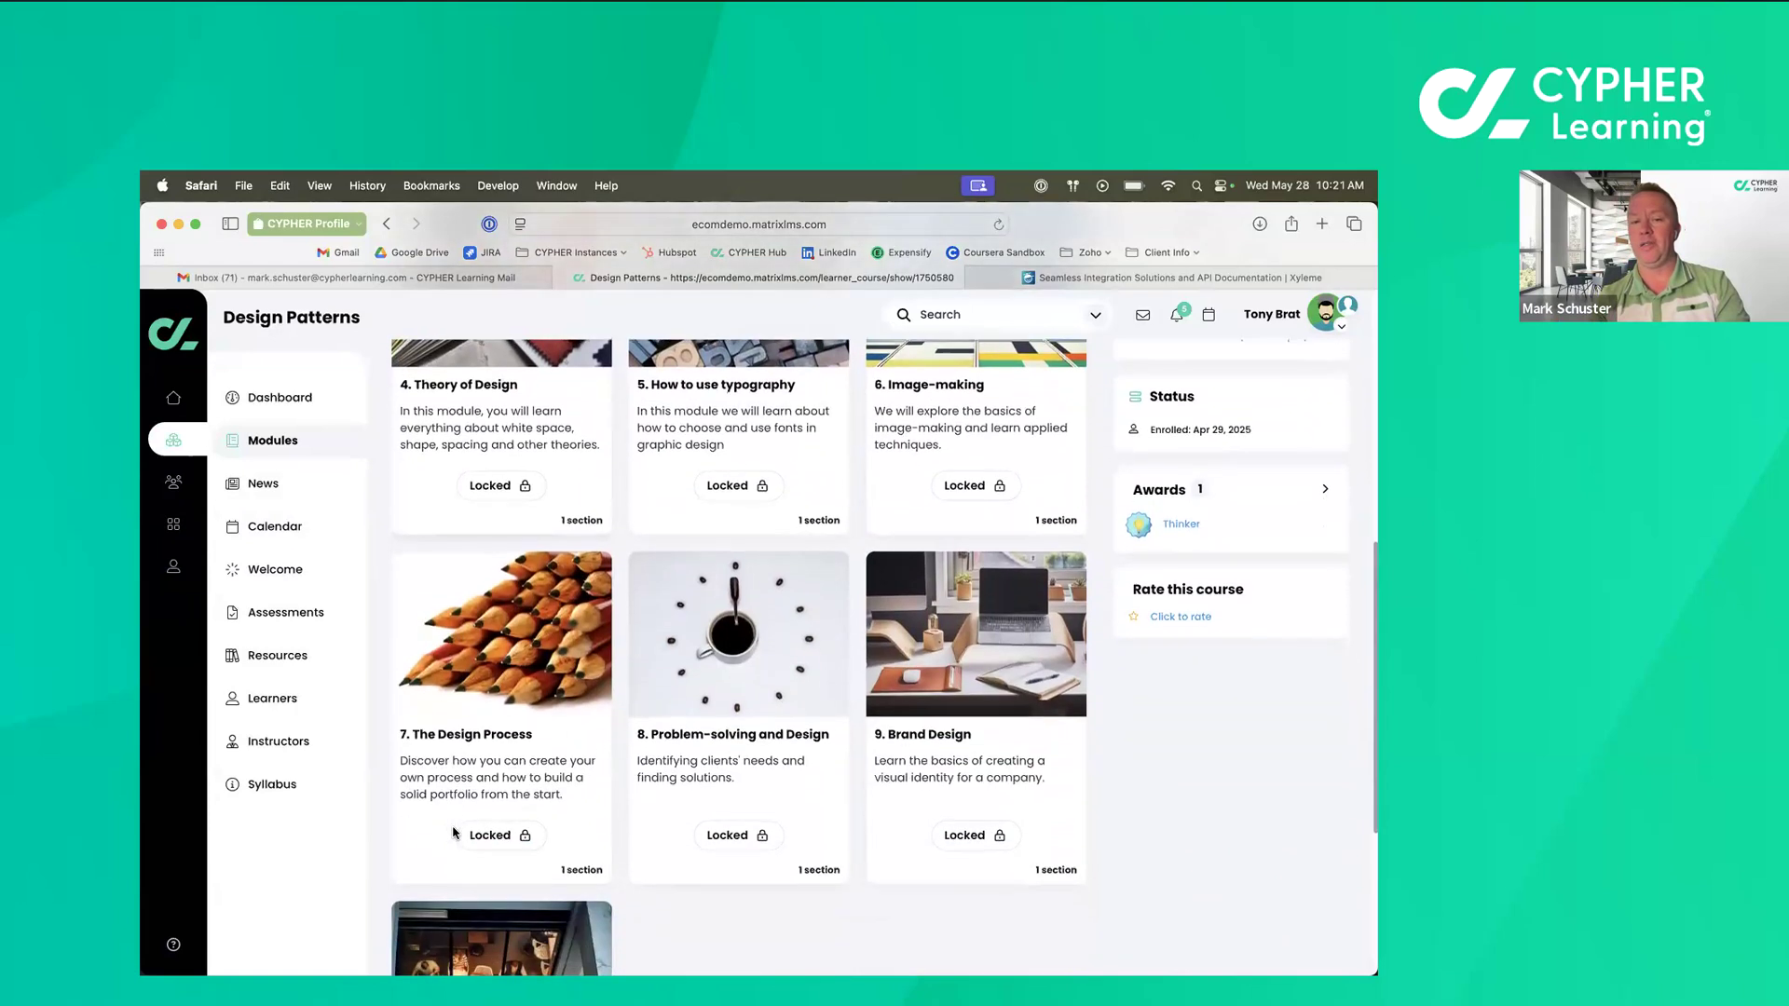
{"action": "scroll", "coordinate": [529, 696], "scroll_direction": "up", "scroll_amount": 12}
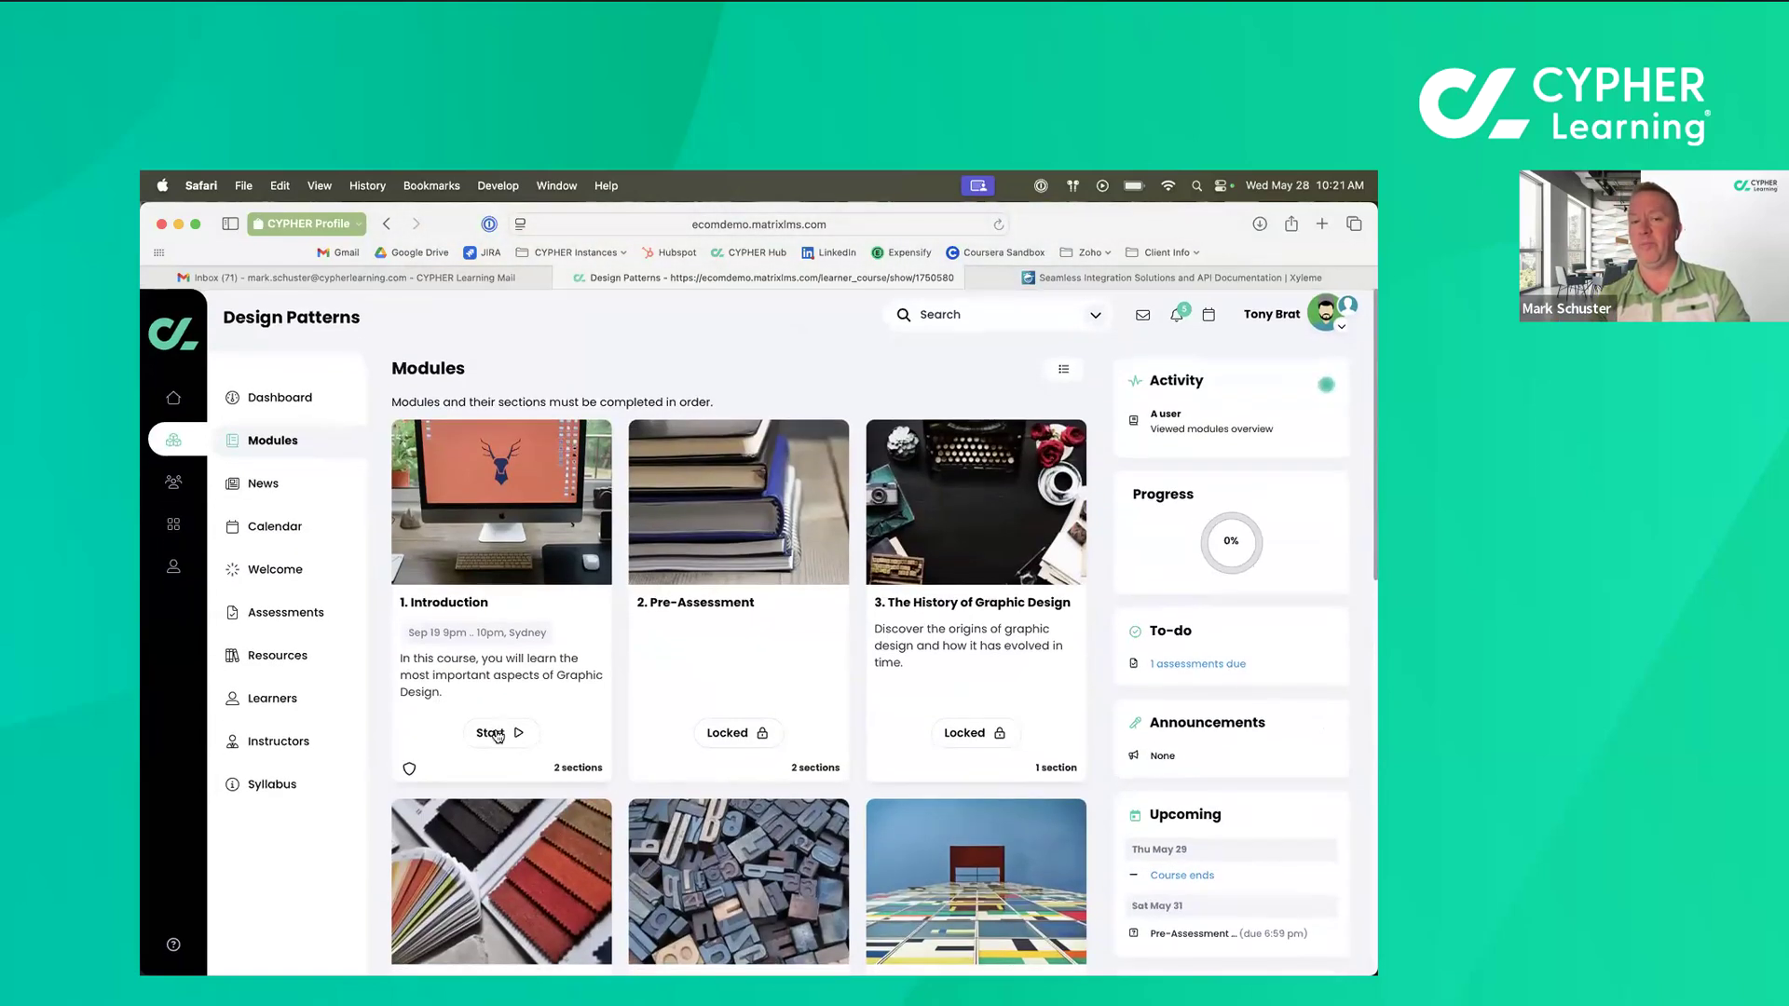
Start the Introduction module and continue through its Welcome! and Design sections to the Pre-Assessment quiz, dismissing the award notifications.
{"action": "left_click", "coordinate": [497, 733]}
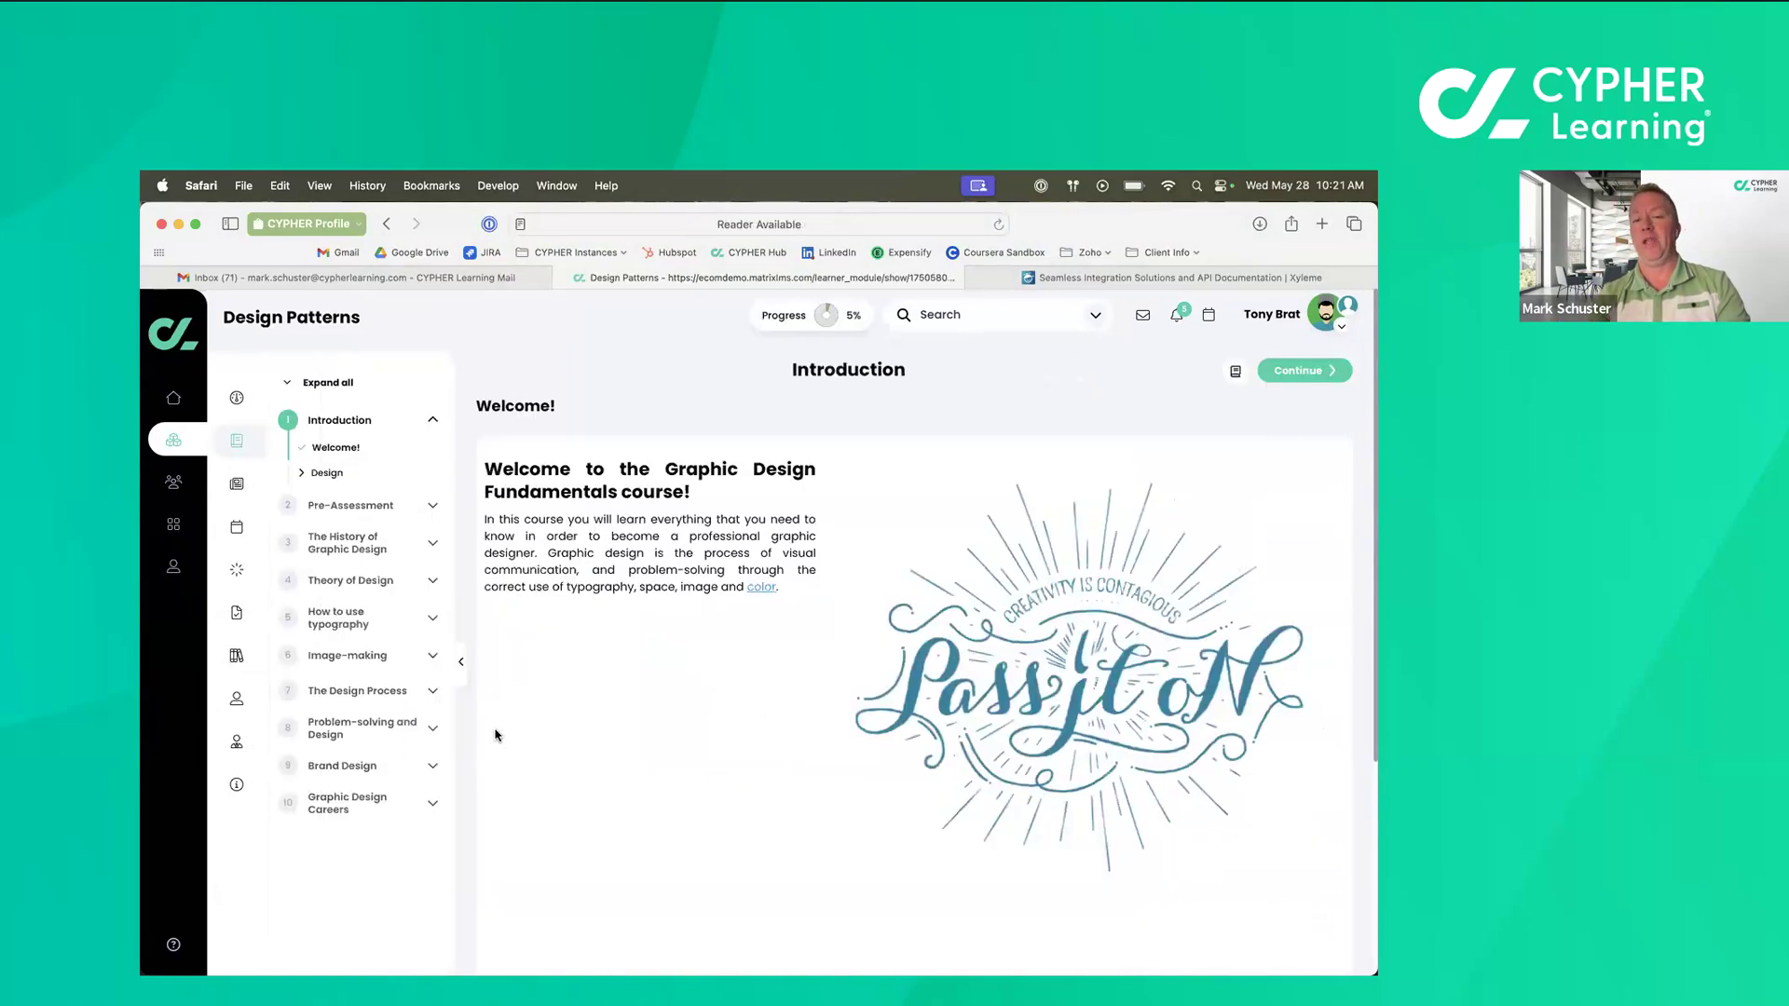
{"action": "scroll", "coordinate": [671, 710], "scroll_direction": "down", "scroll_amount": 3}
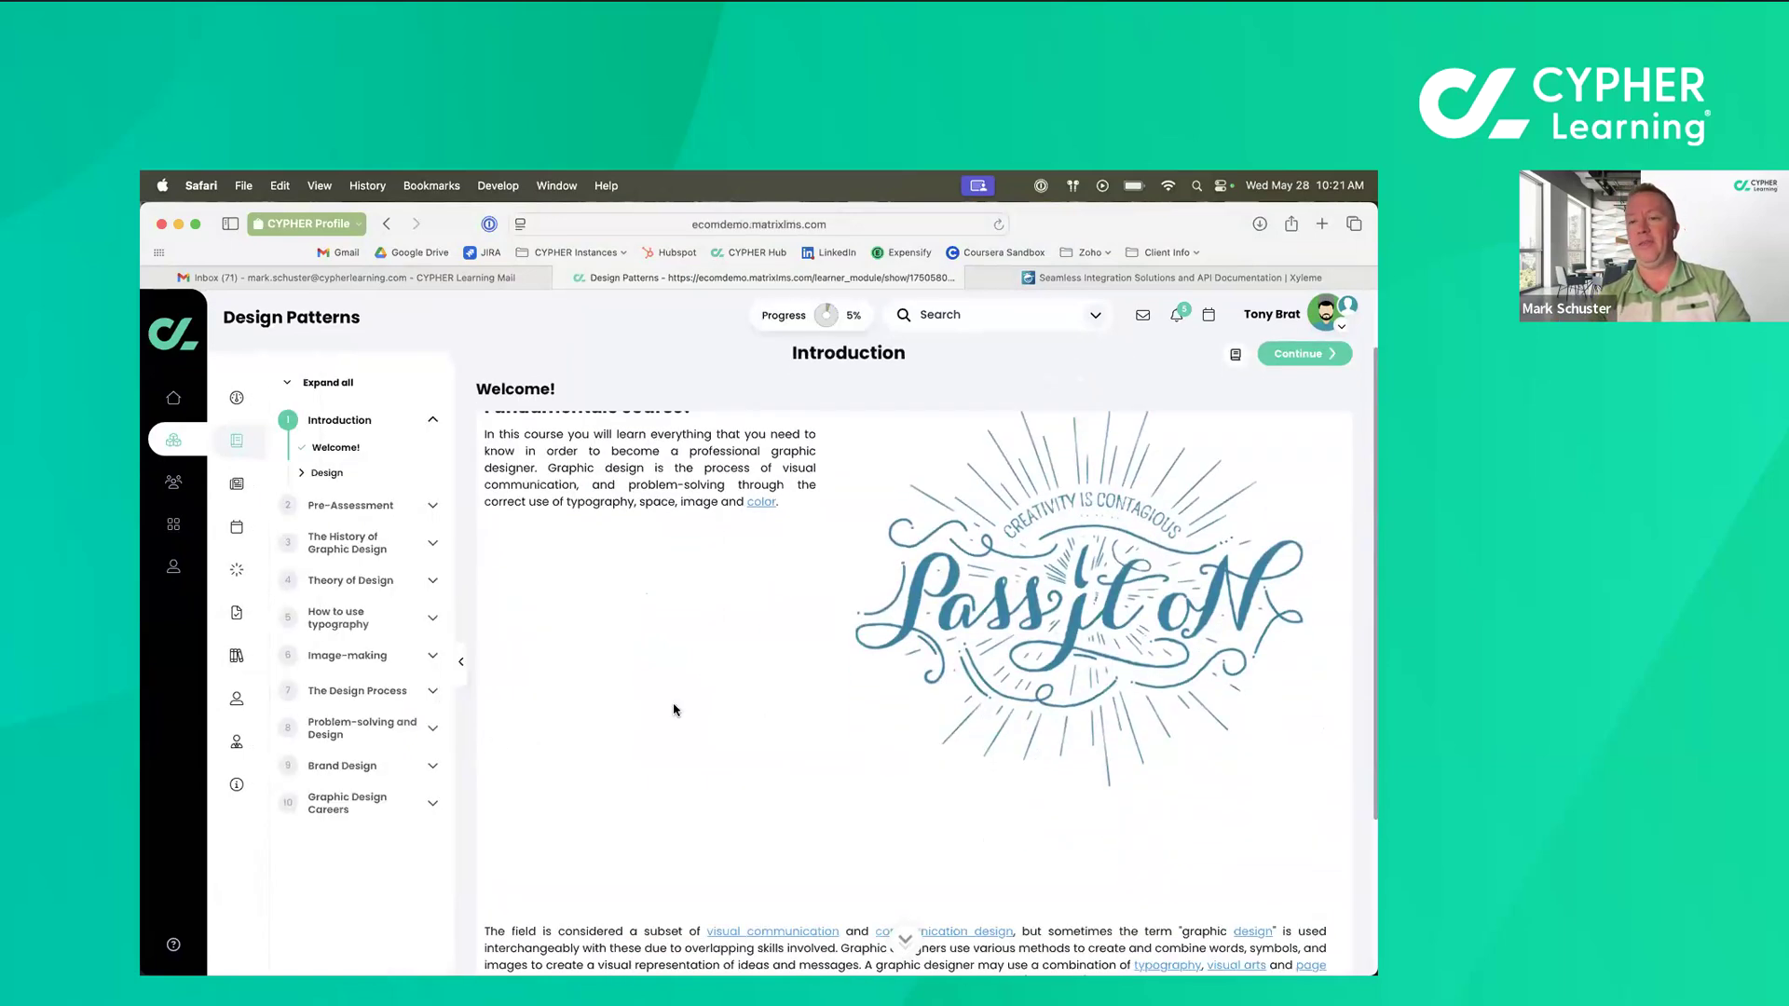
{"action": "scroll", "coordinate": [674, 704], "scroll_direction": "up", "scroll_amount": 3}
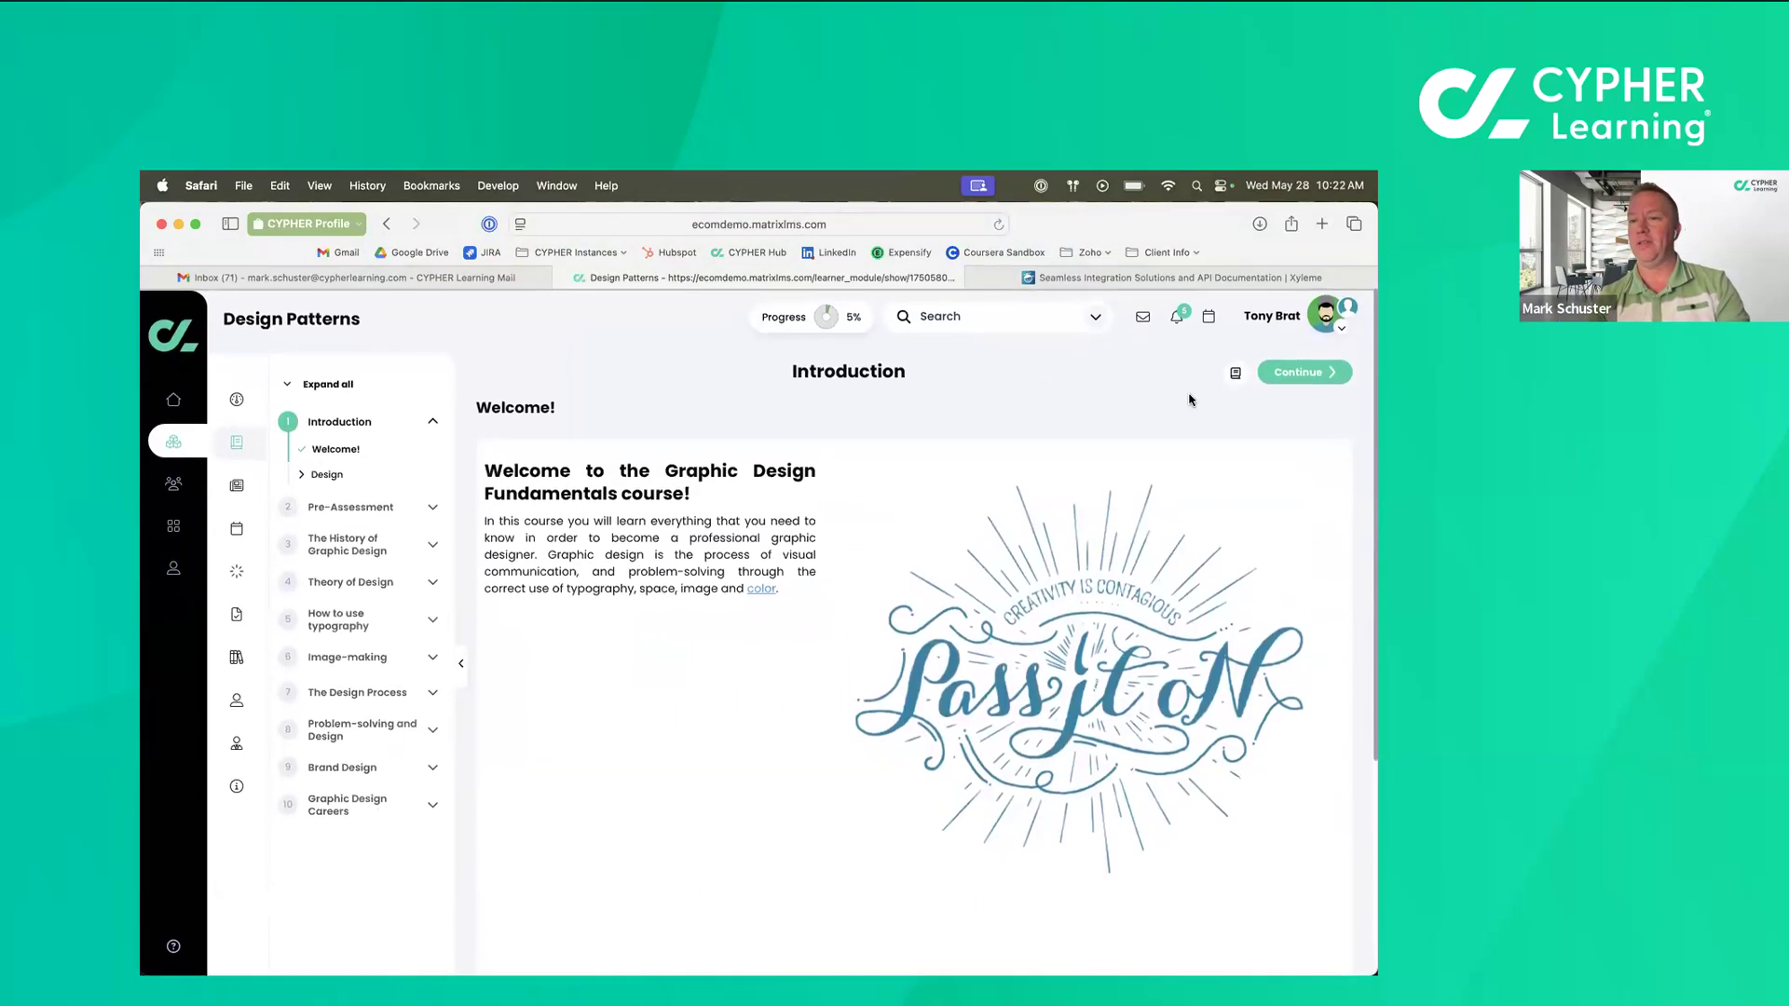
{"action": "left_click", "coordinate": [1304, 373]}
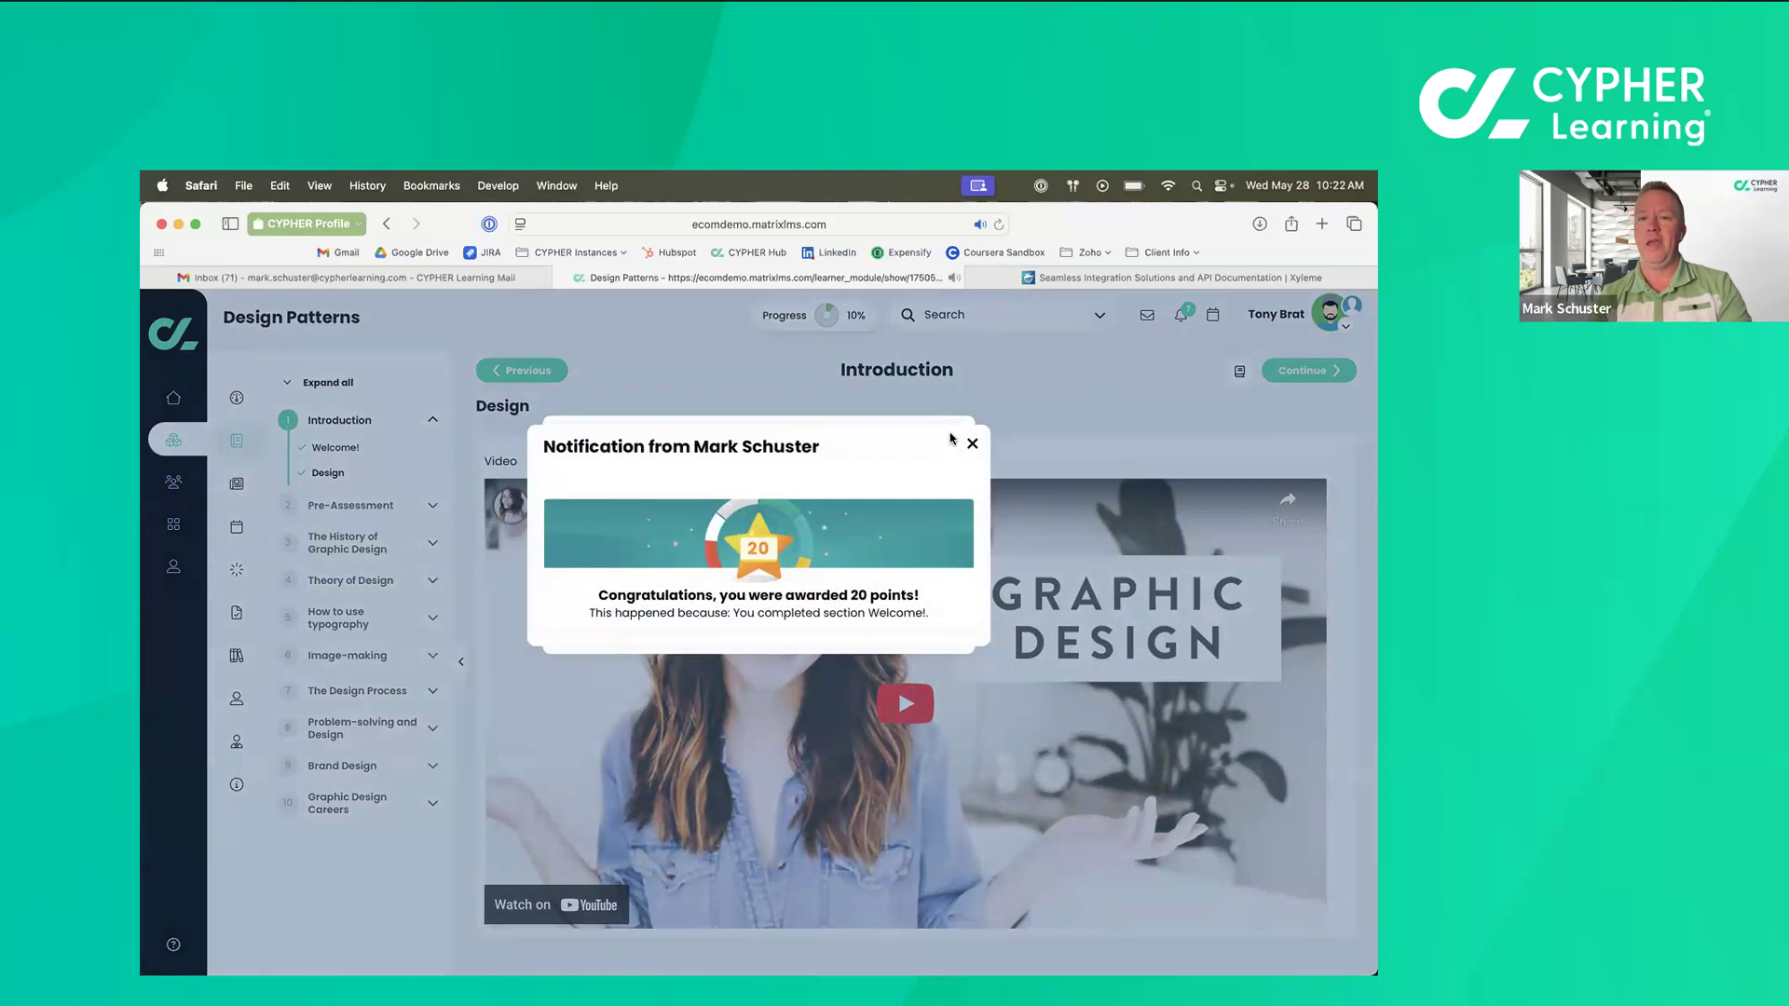
{"action": "left_click", "coordinate": [972, 446]}
{"action": "left_click", "coordinate": [971, 442]}
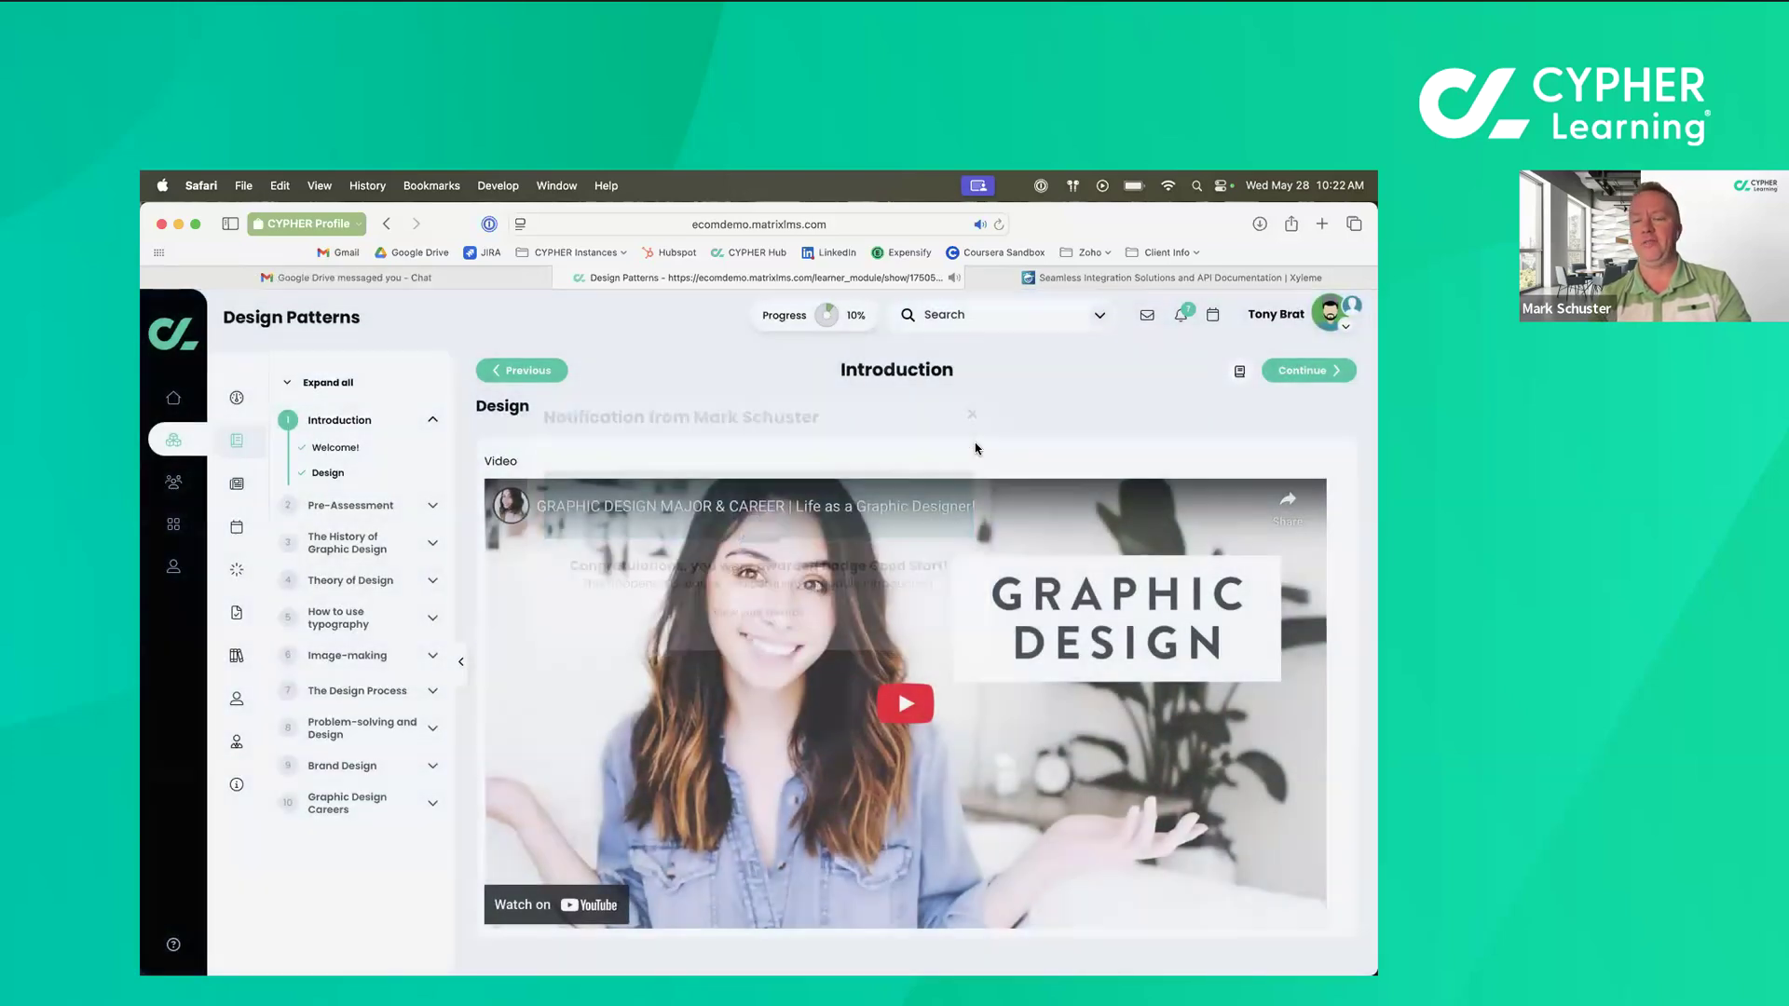
{"action": "left_click", "coordinate": [1309, 374]}
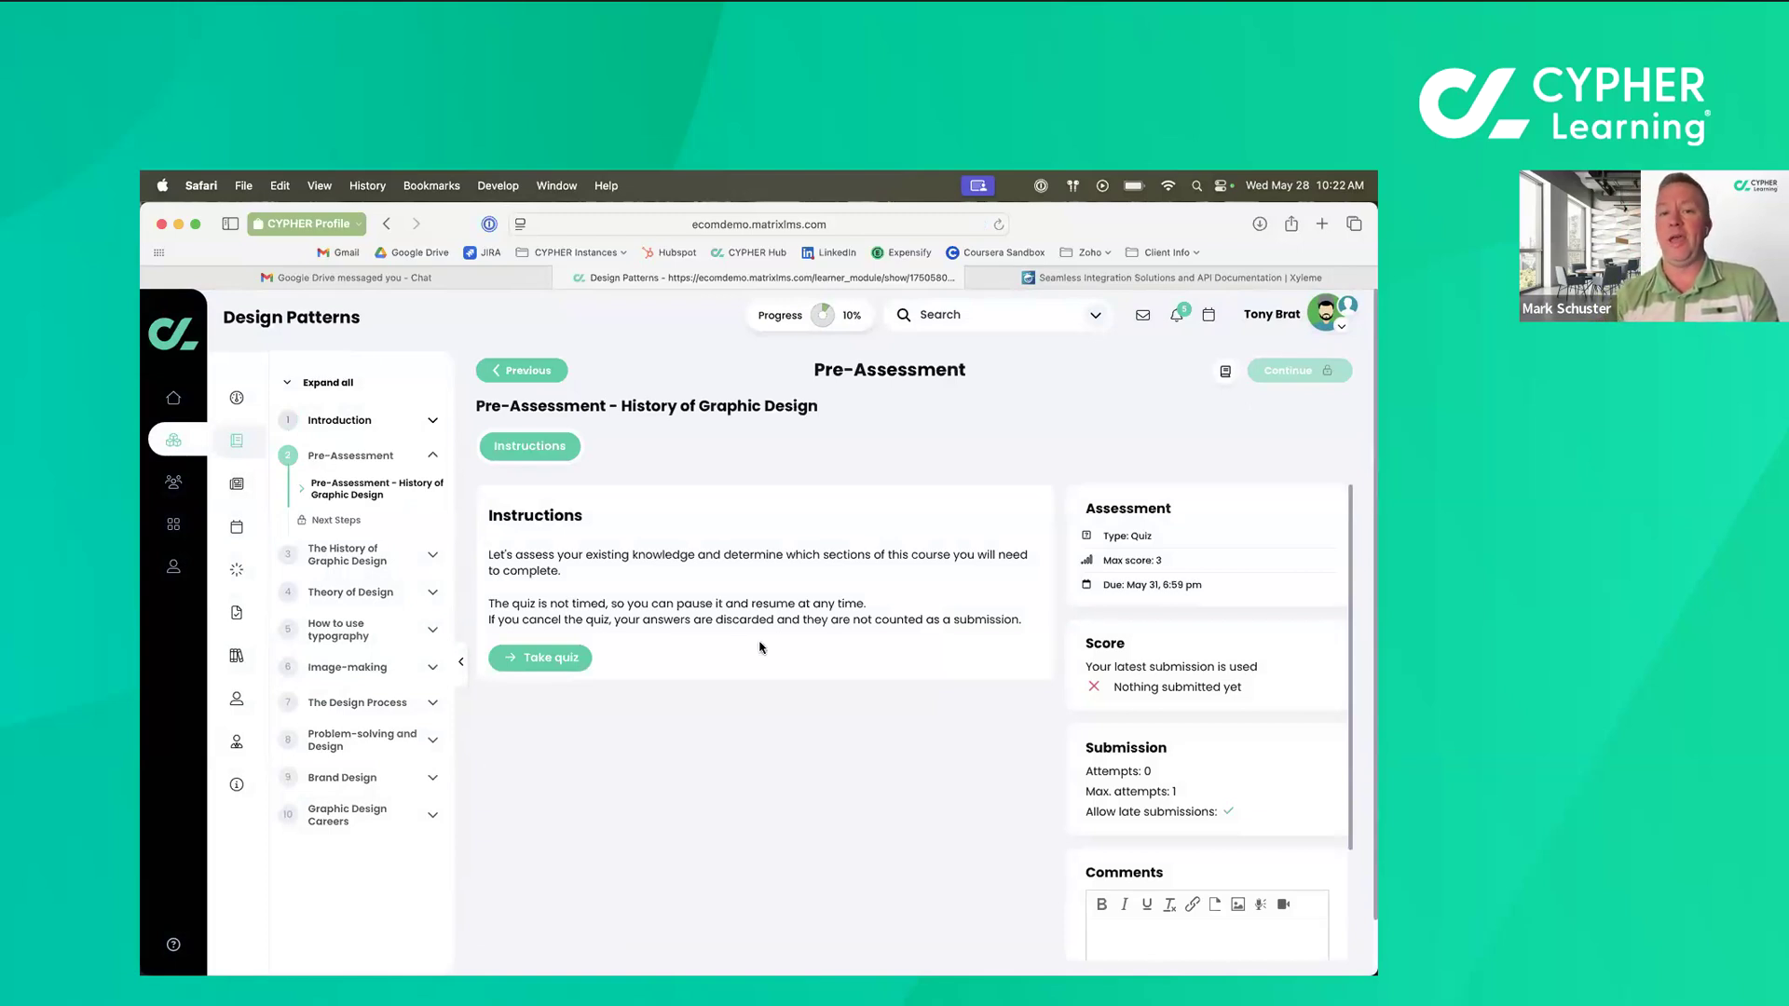
Take the Pre-Assessment quiz, answering True to all three questions, then submit it and continue past the submission results.
{"action": "left_click", "coordinate": [544, 661]}
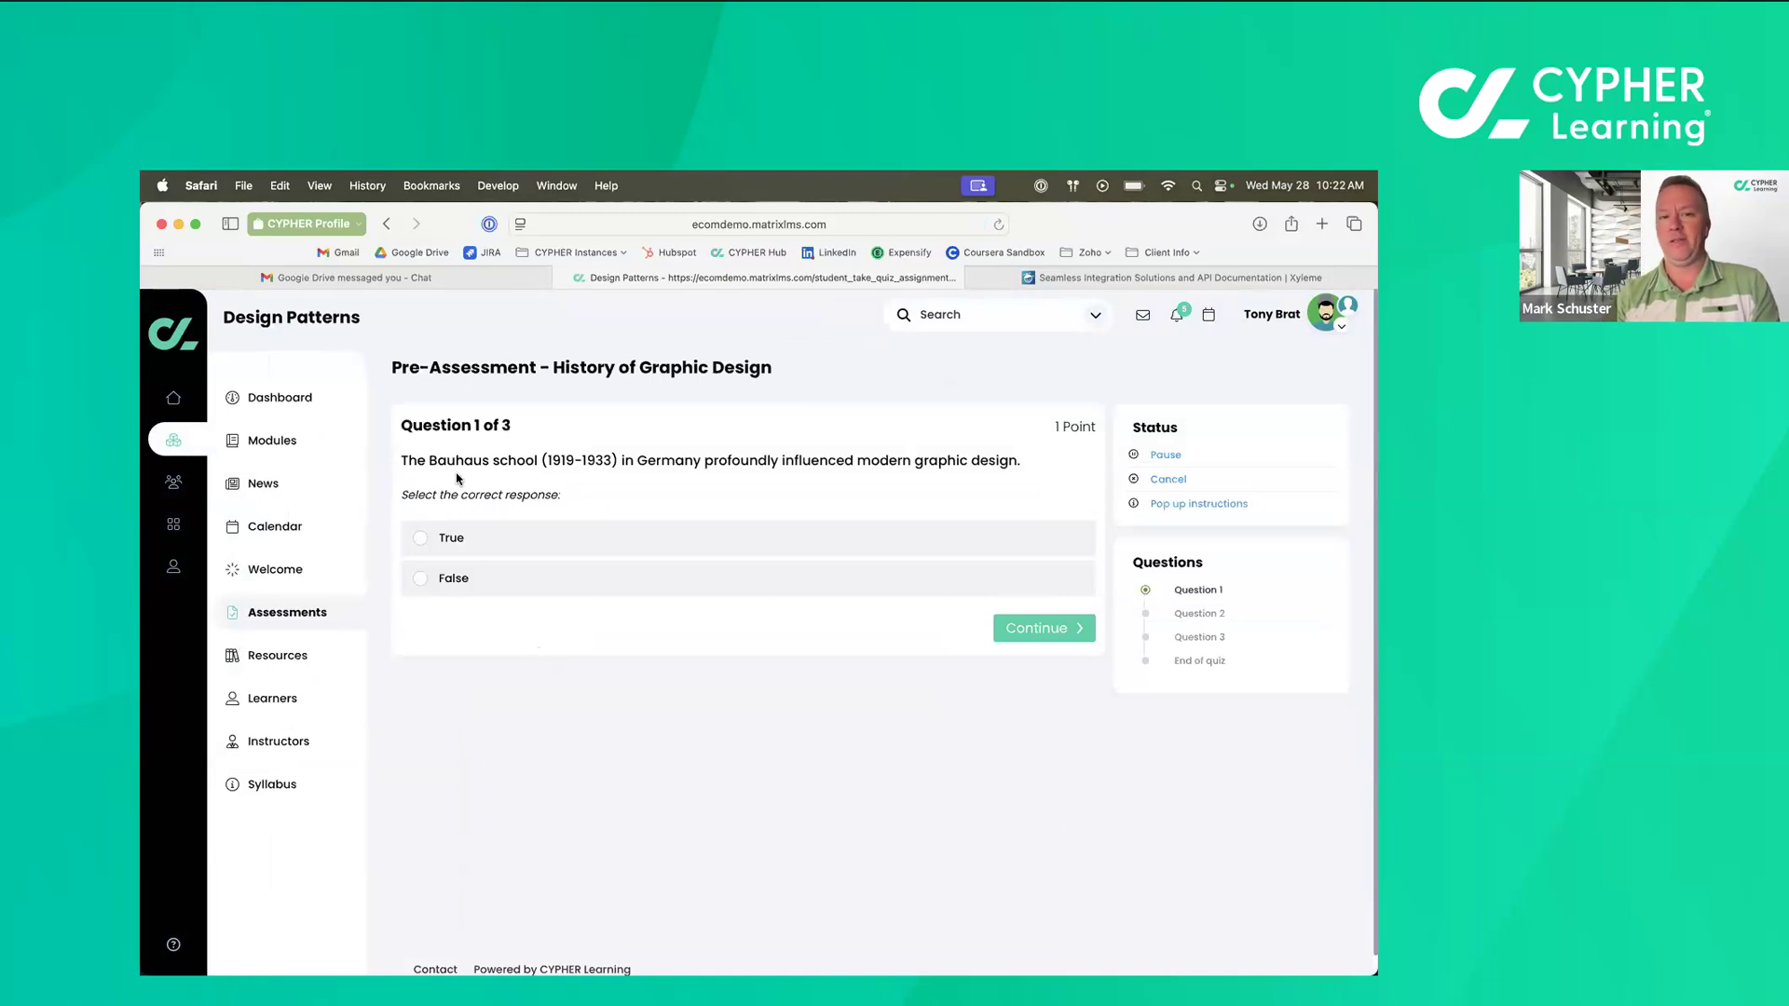
{"action": "left_click", "coordinate": [741, 547]}
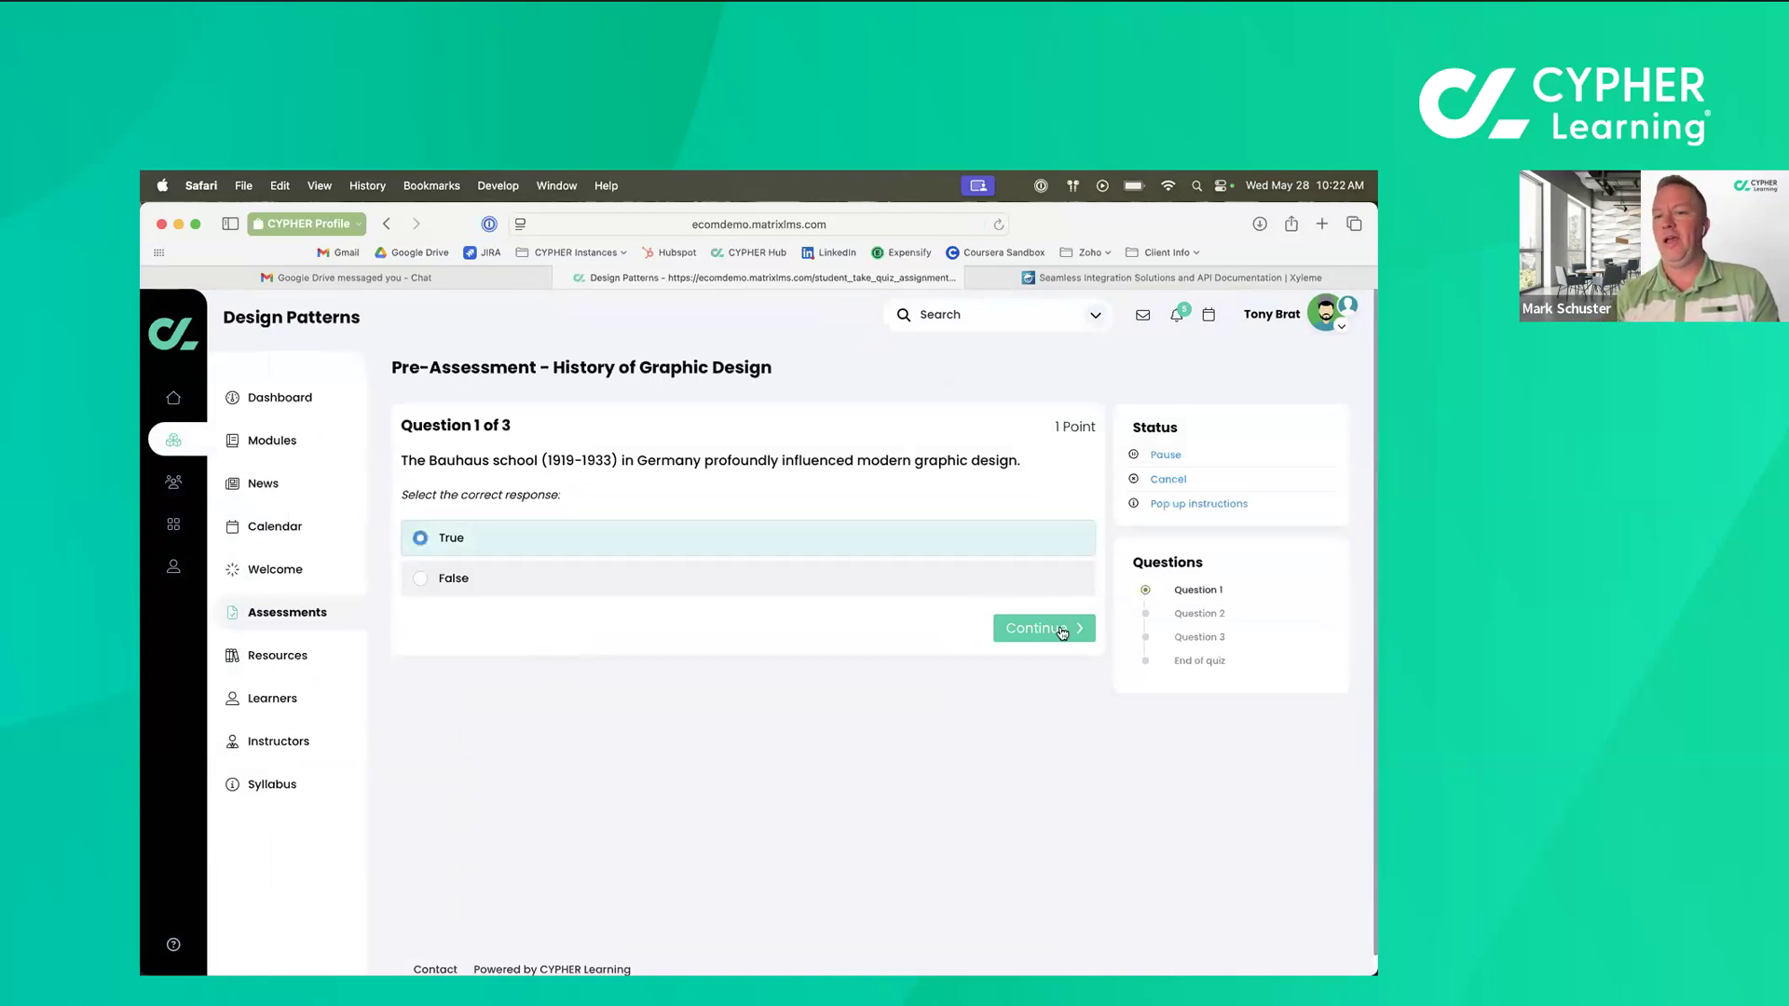
{"action": "left_click", "coordinate": [1062, 633]}
{"action": "left_click", "coordinate": [545, 537]}
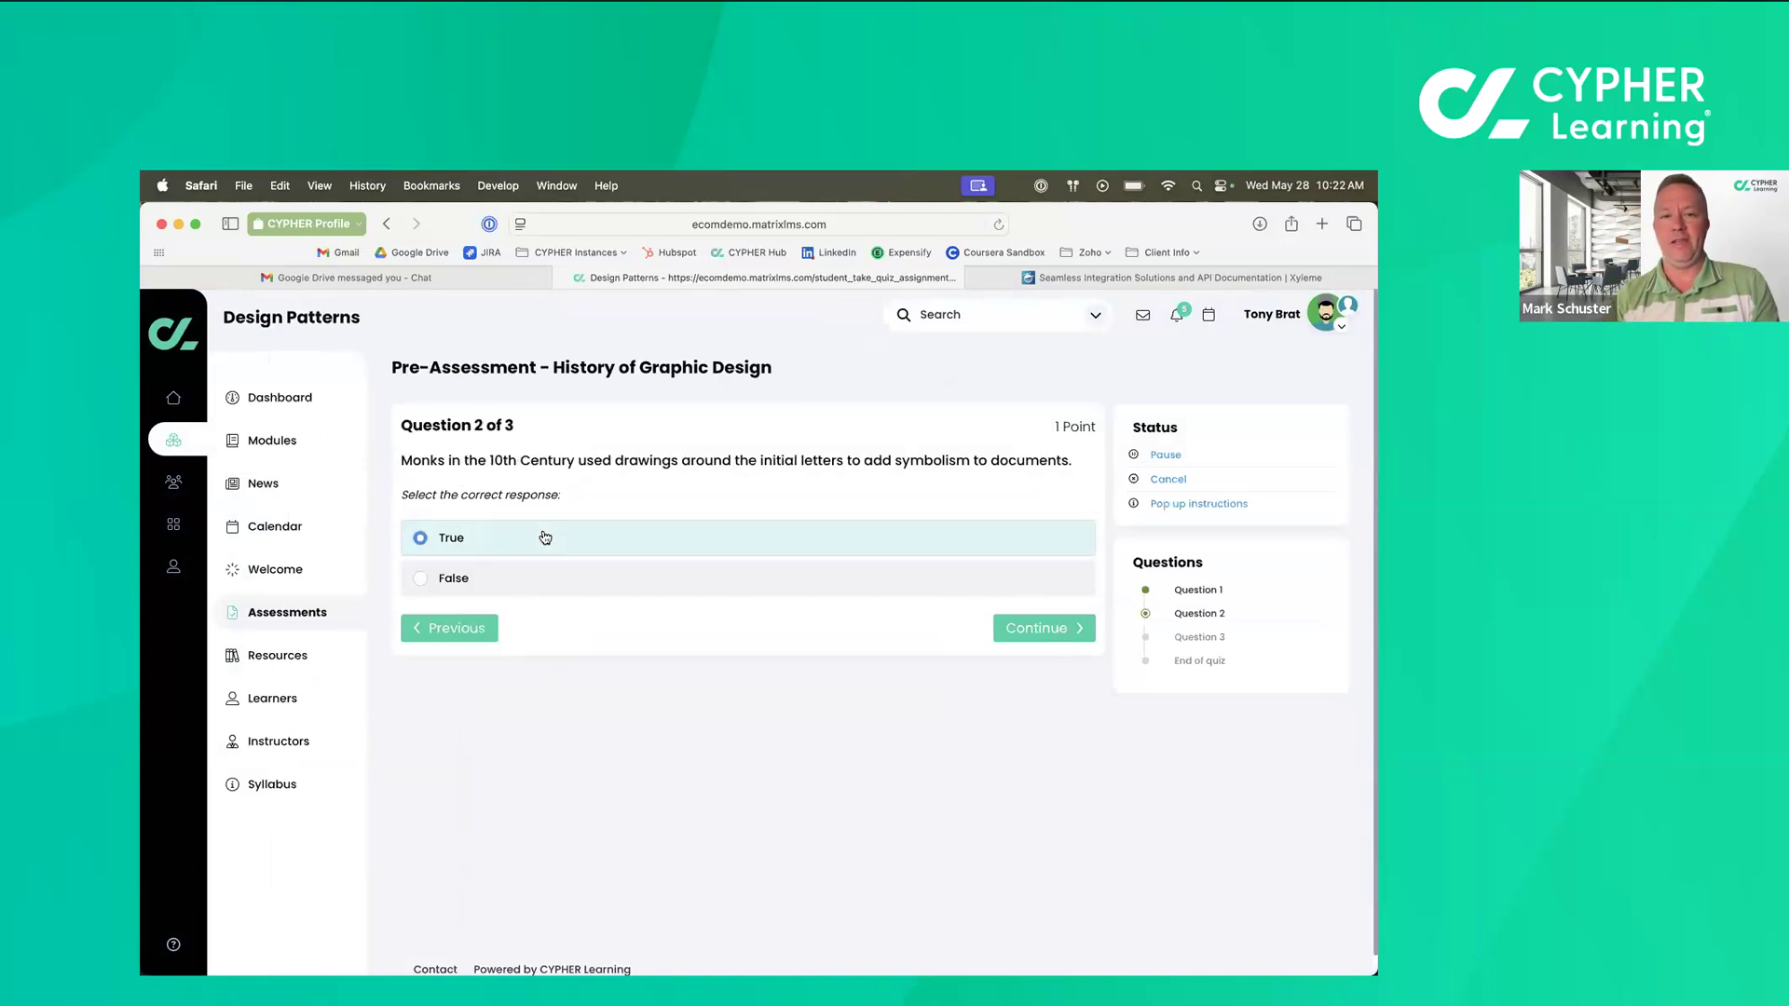
{"action": "left_click", "coordinate": [1038, 630]}
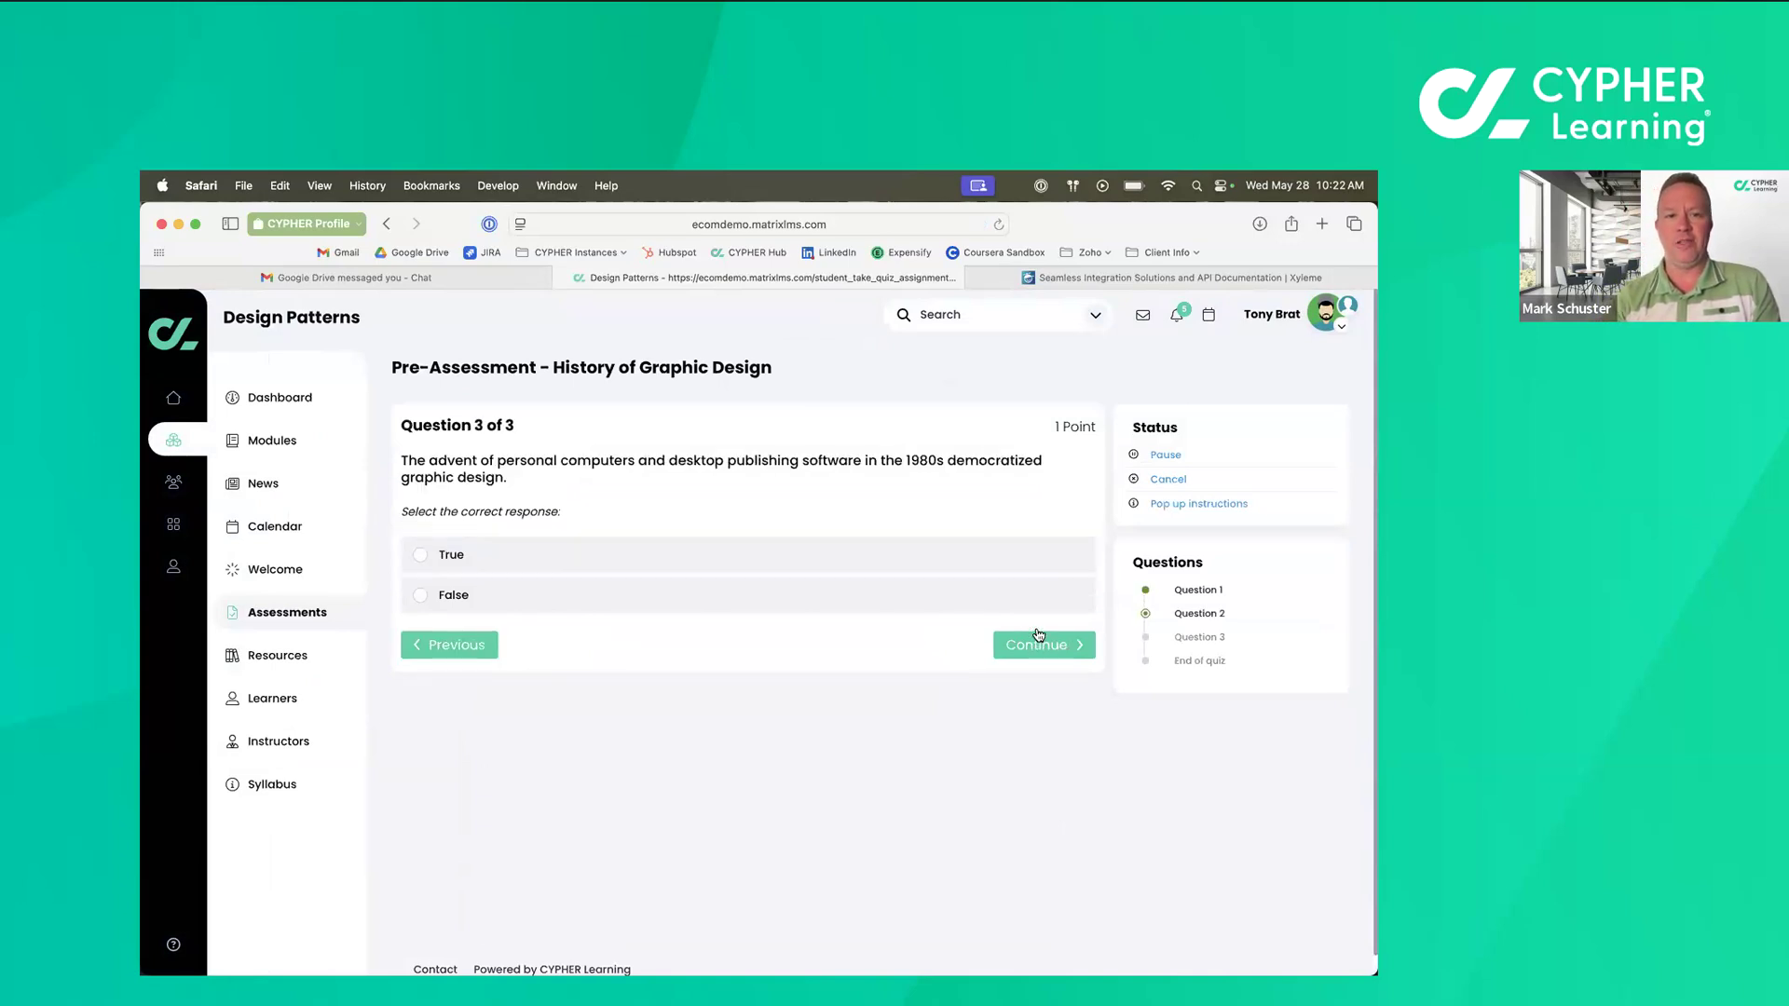
{"action": "left_click", "coordinate": [435, 557]}
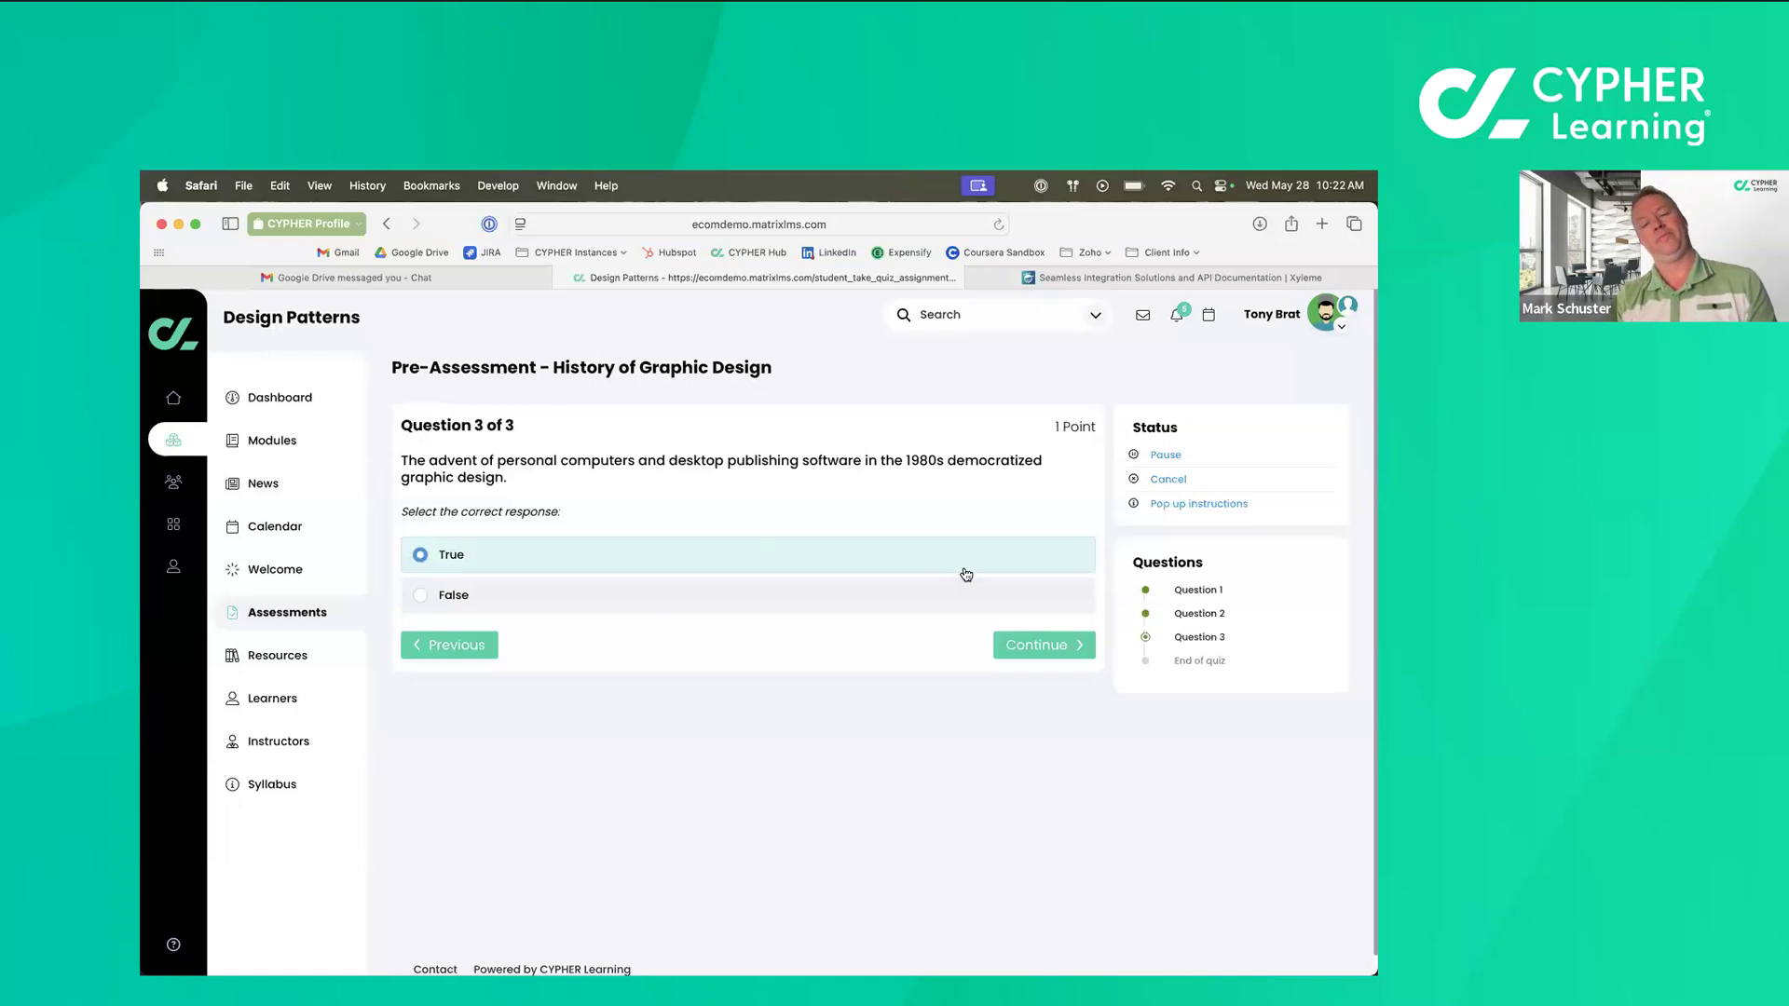
{"action": "left_click", "coordinate": [1046, 637]}
{"action": "left_click", "coordinate": [451, 515]}
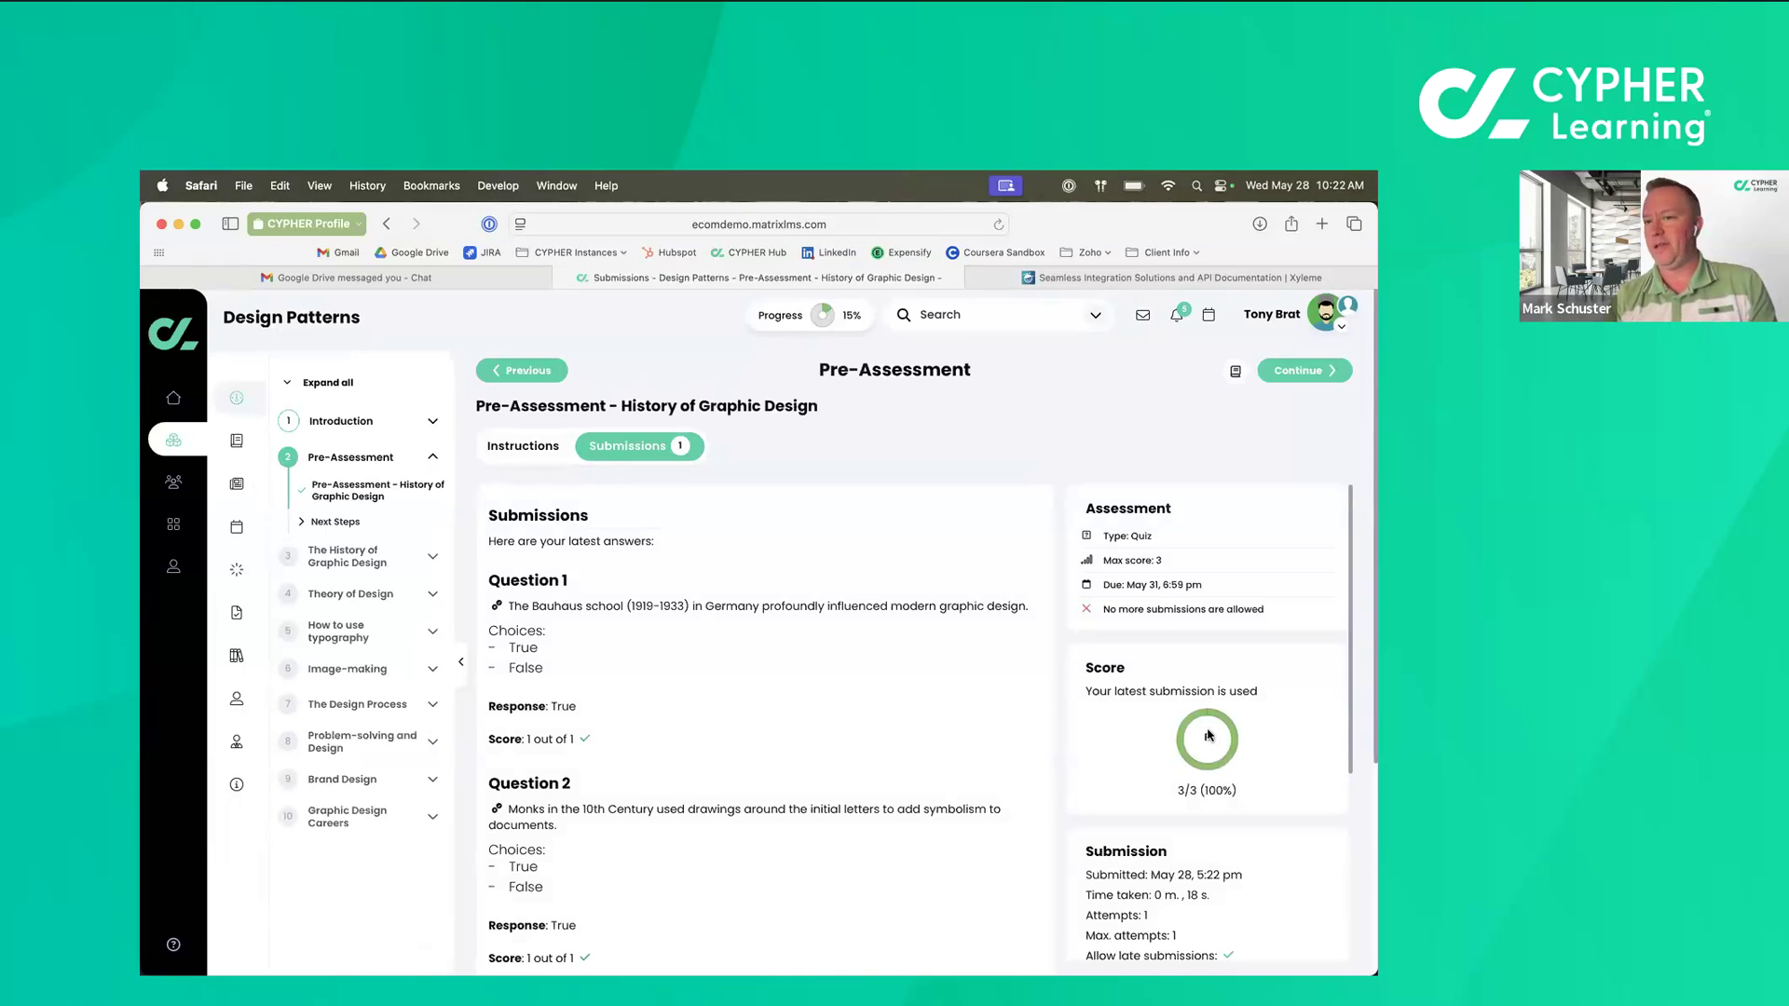
{"action": "left_click", "coordinate": [1299, 372]}
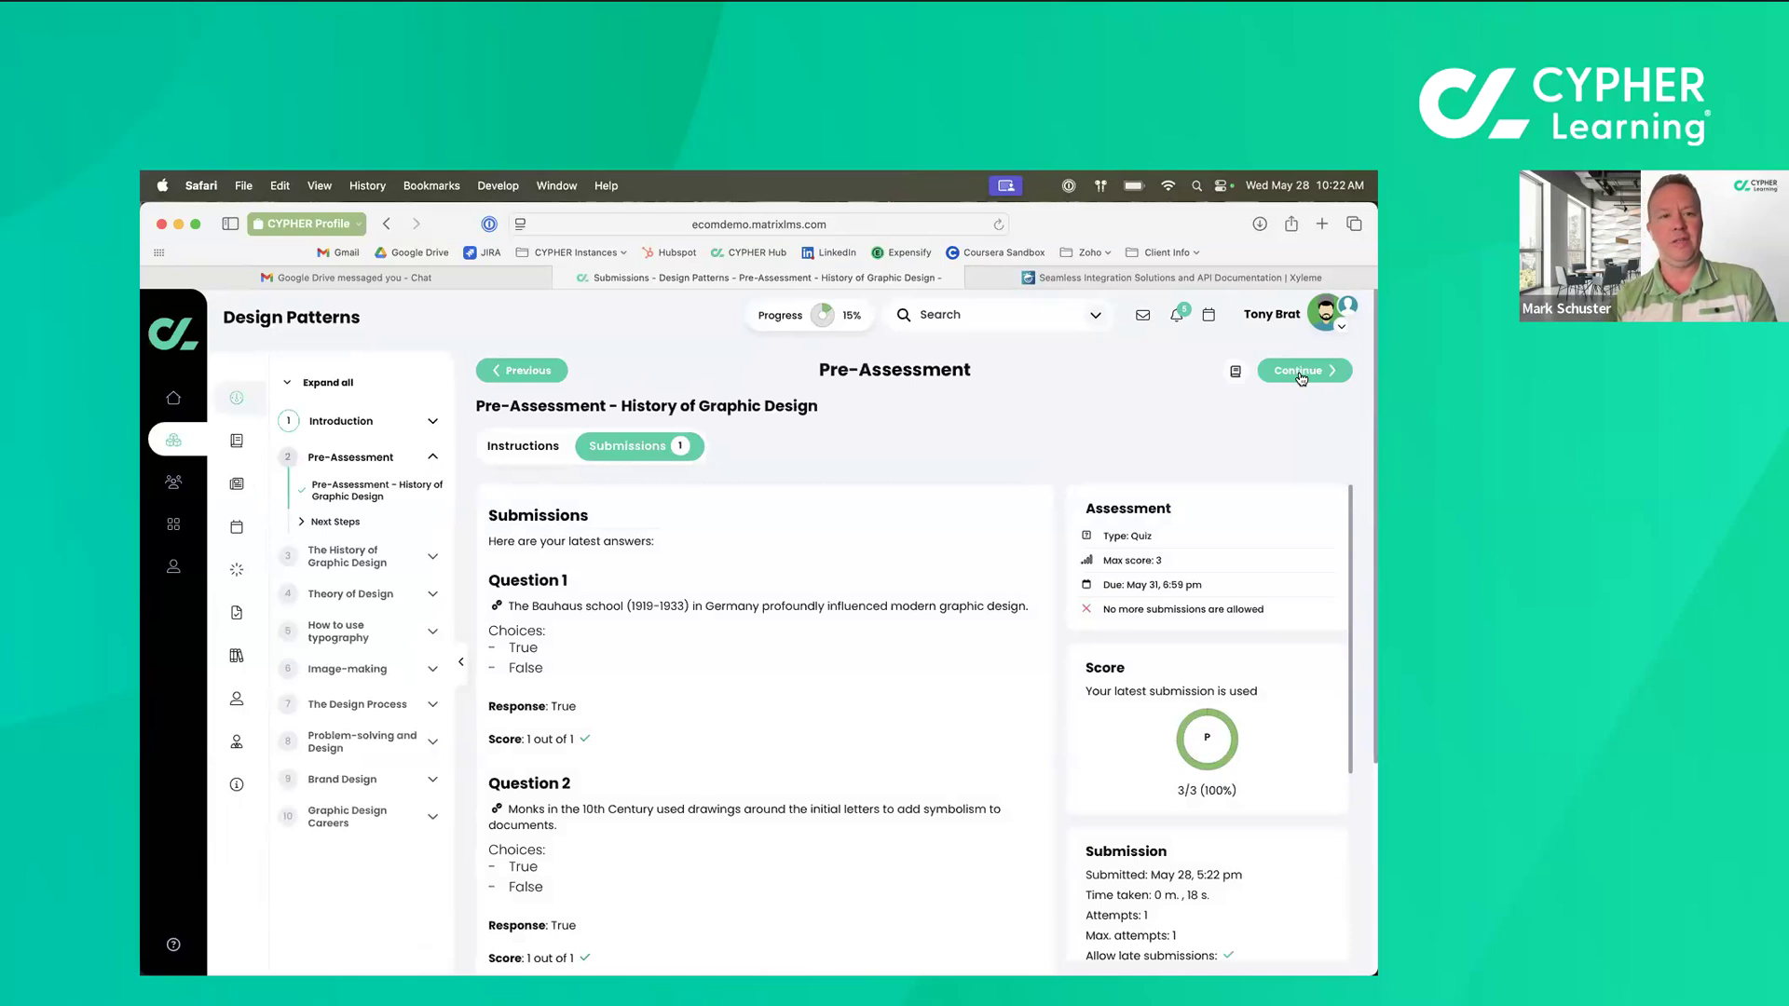